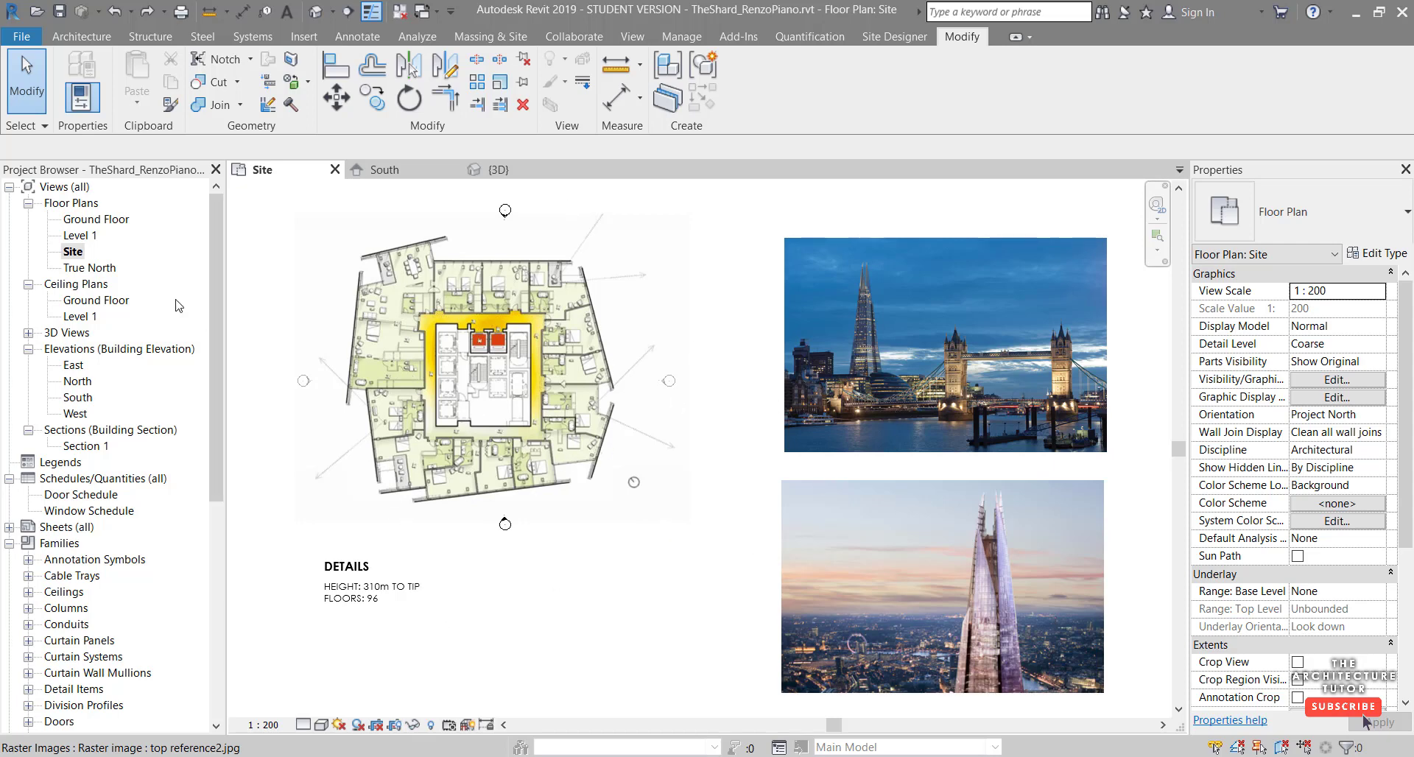
click(304, 36)
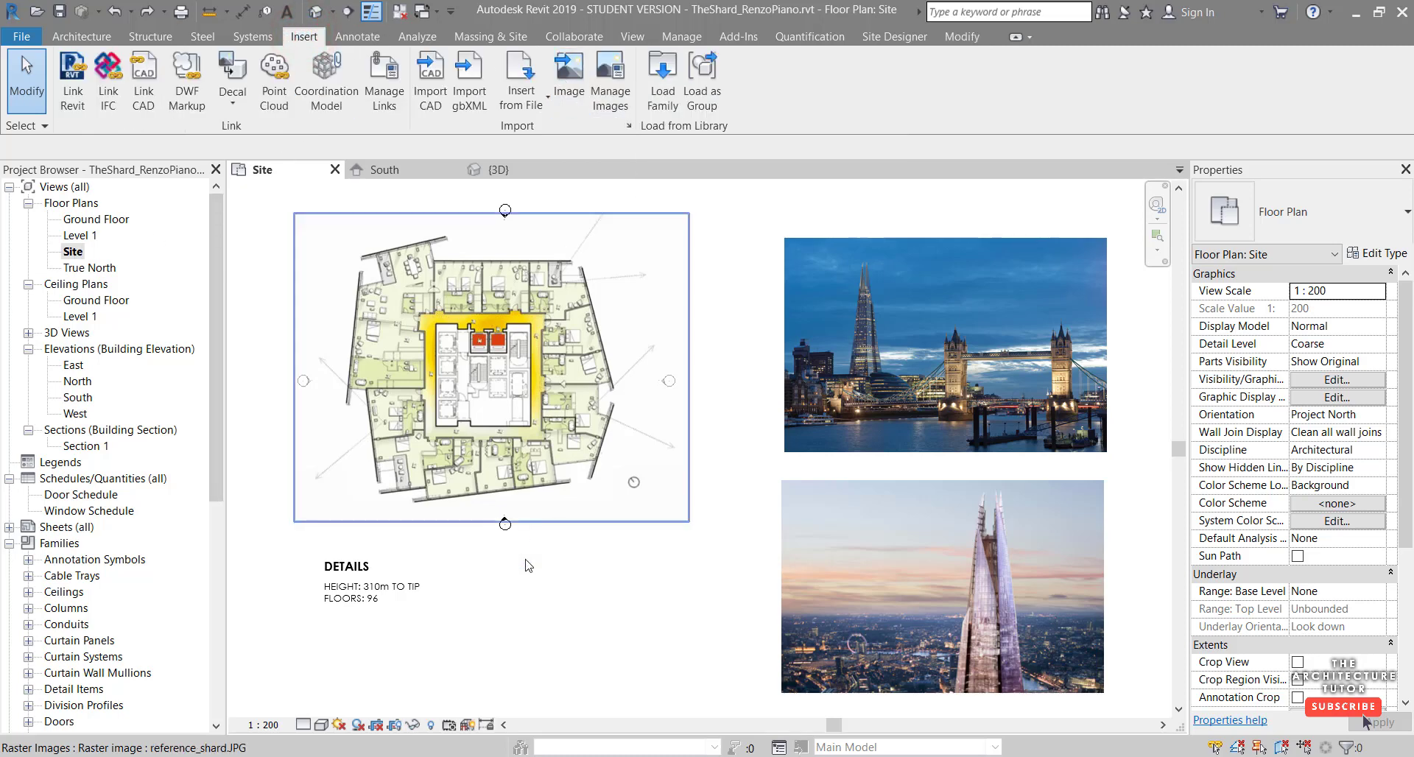
click(526, 610)
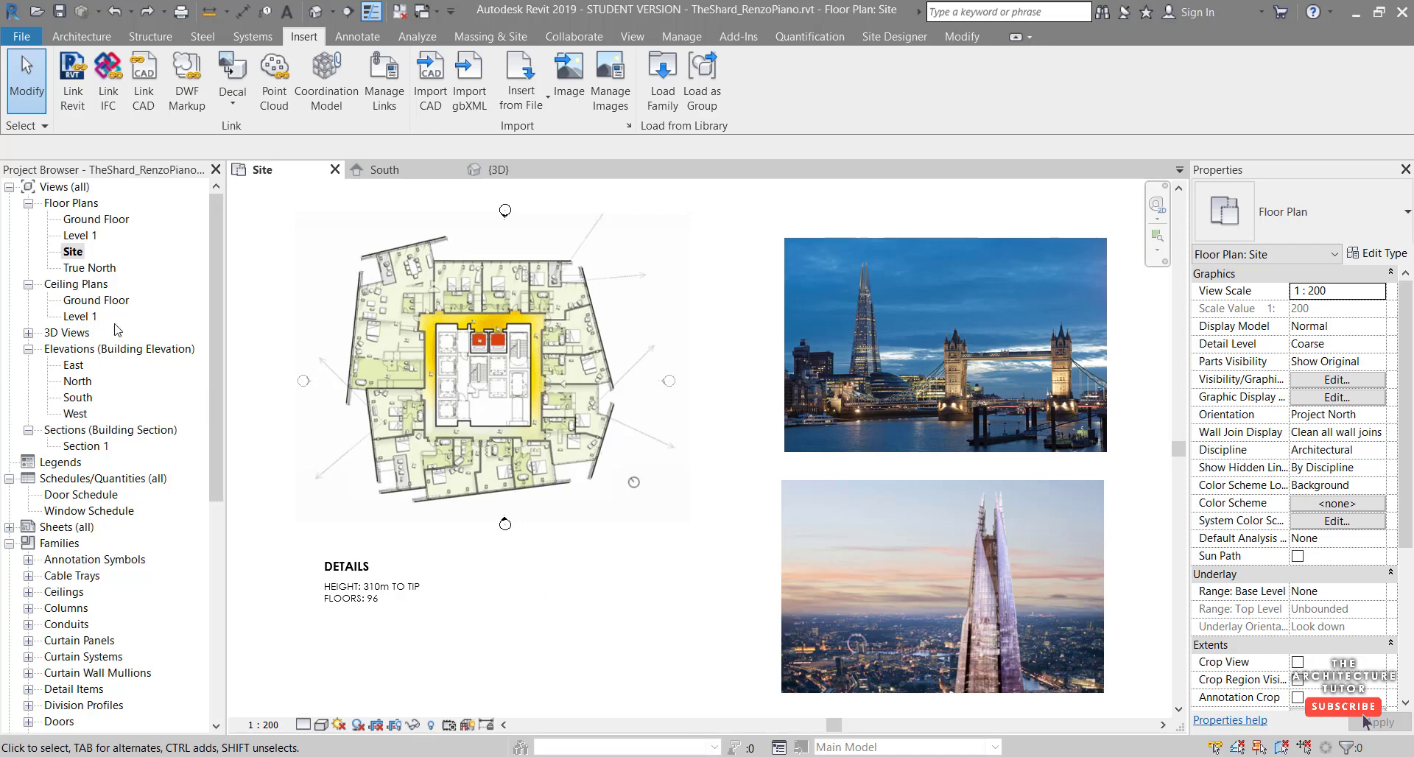
- Open the South elevation view and move Level 1 up by 1 m
click(79, 398)
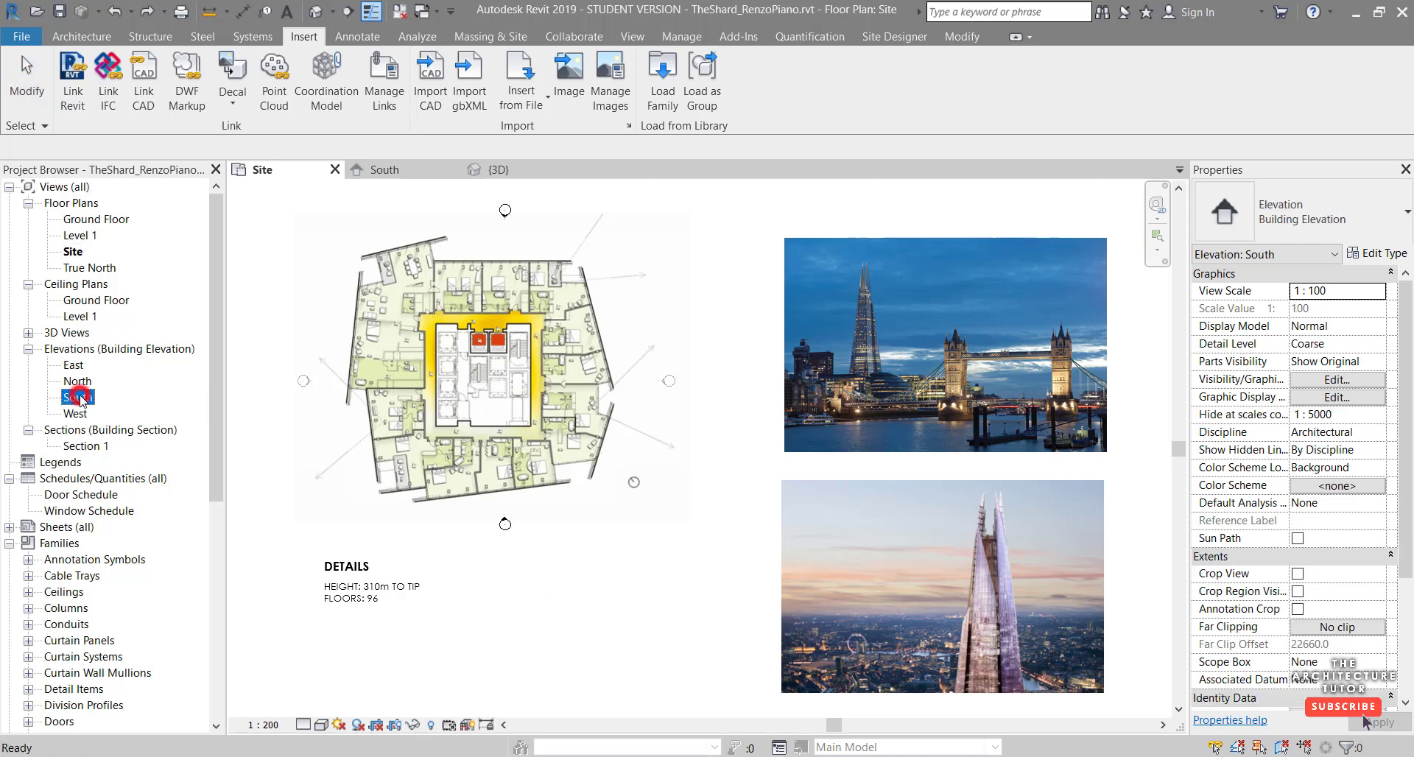
double_click(79, 398)
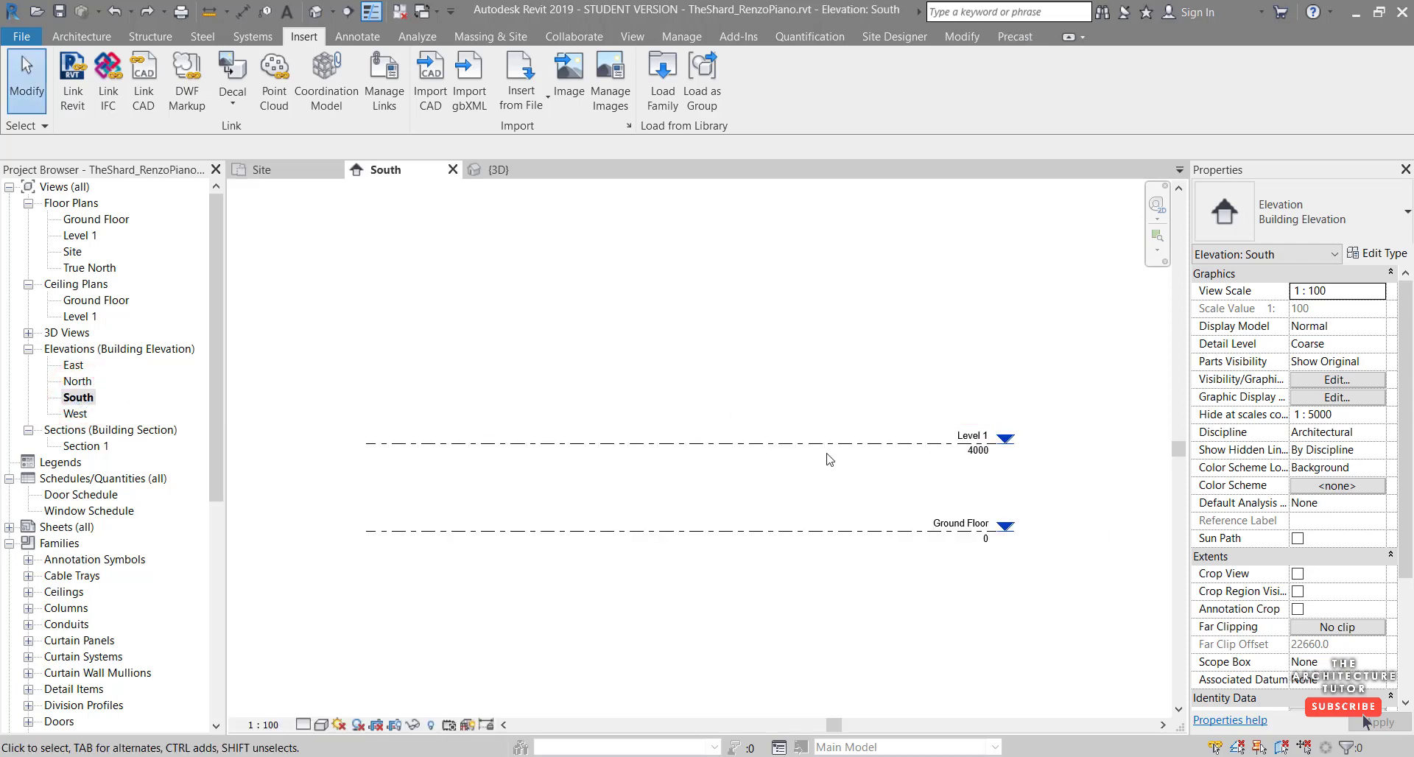
click(831, 447)
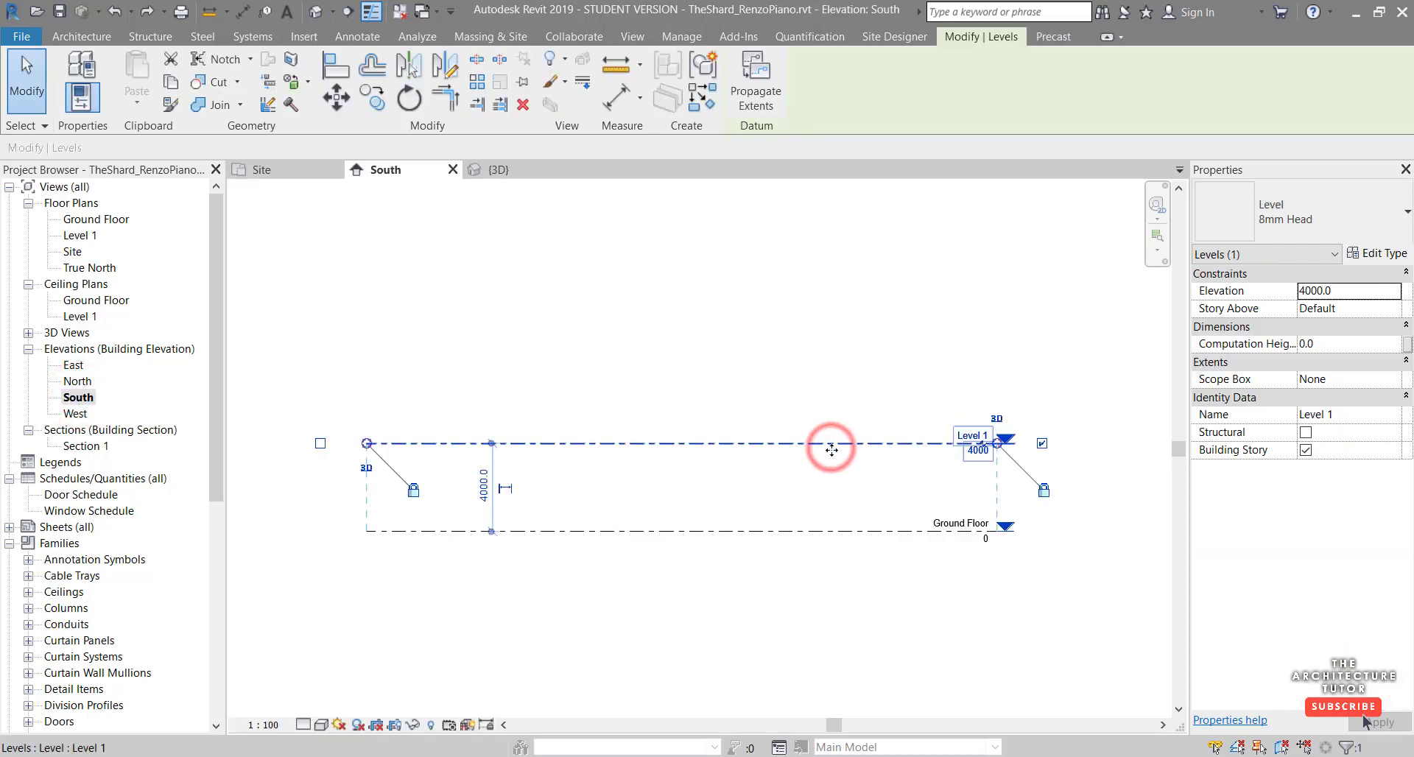
click(337, 97)
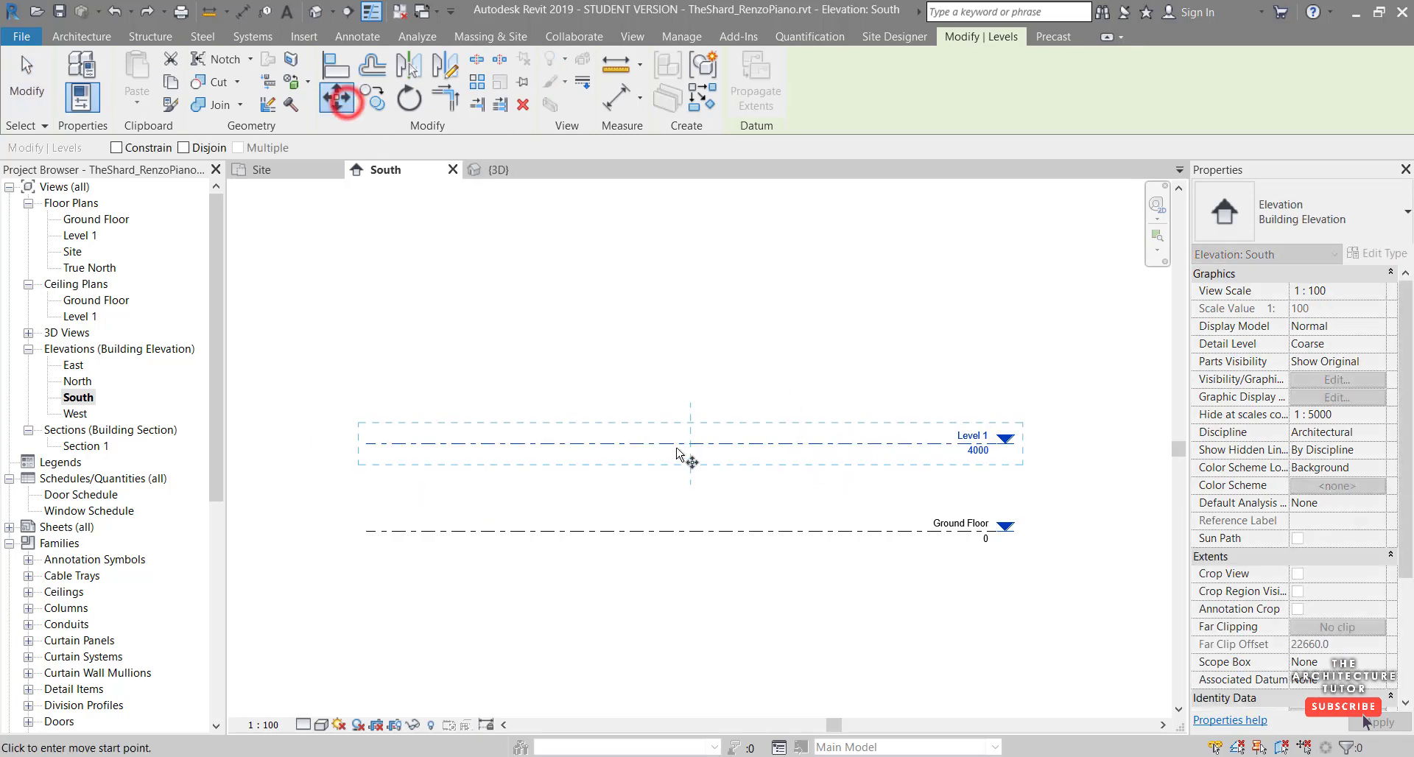
click(677, 441)
text(1)
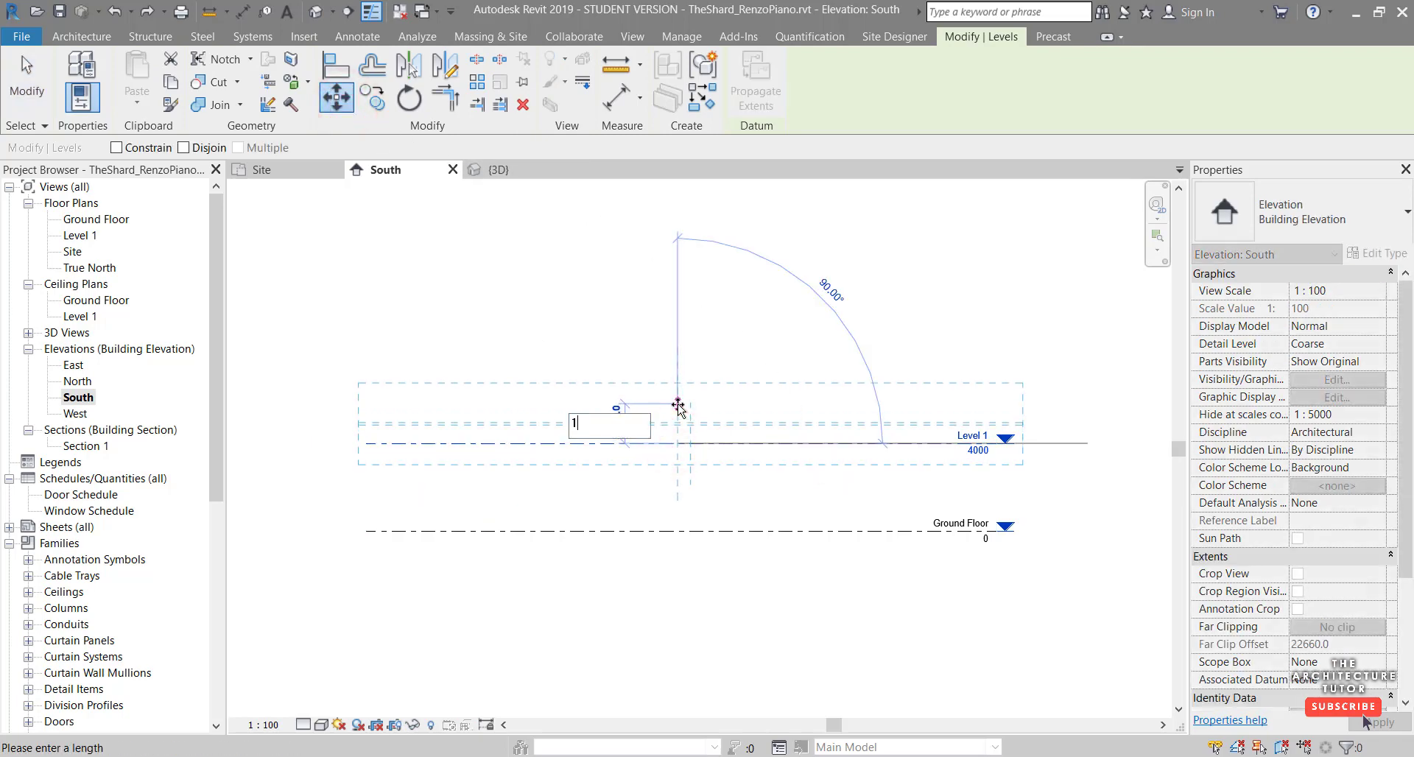
text(m)
key(Return)
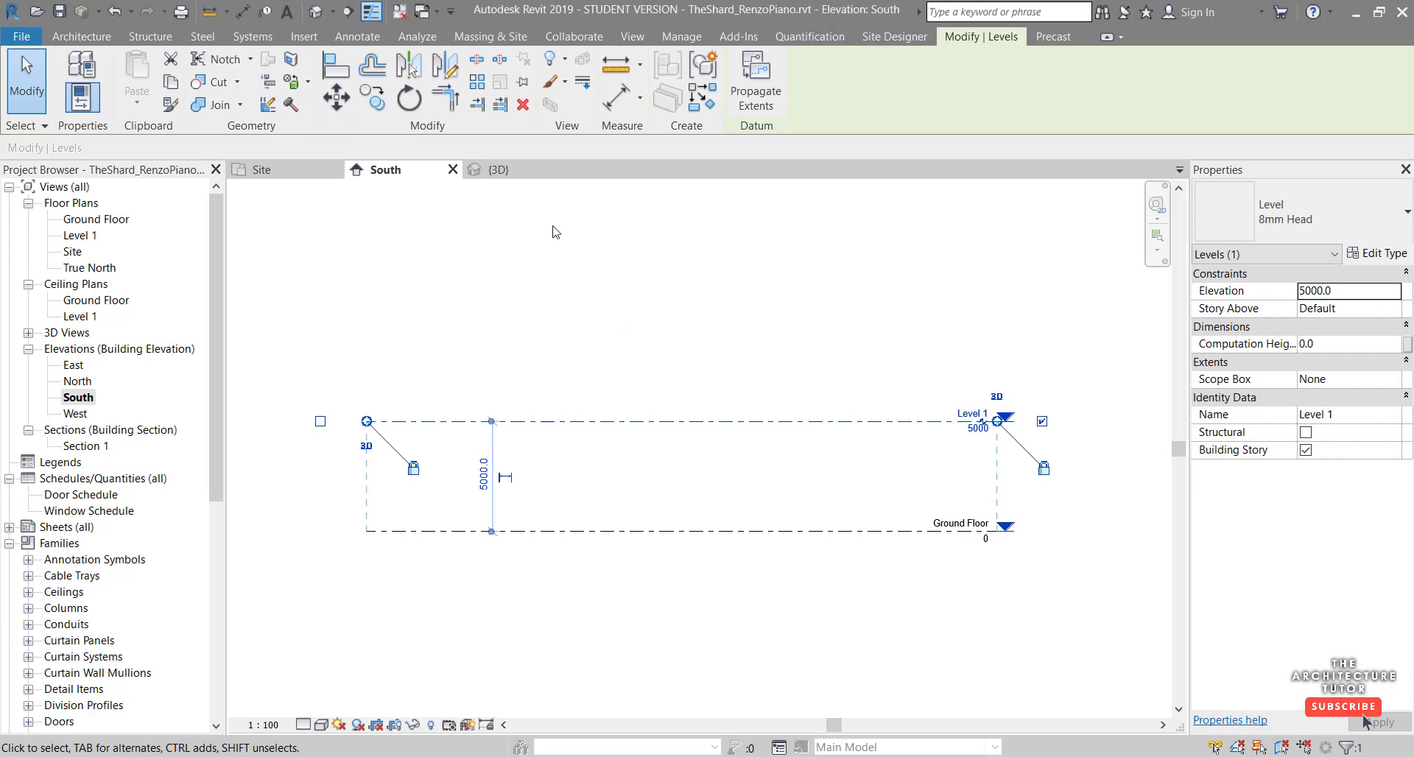
middle_drag(684, 333, 673, 401)
click(674, 398)
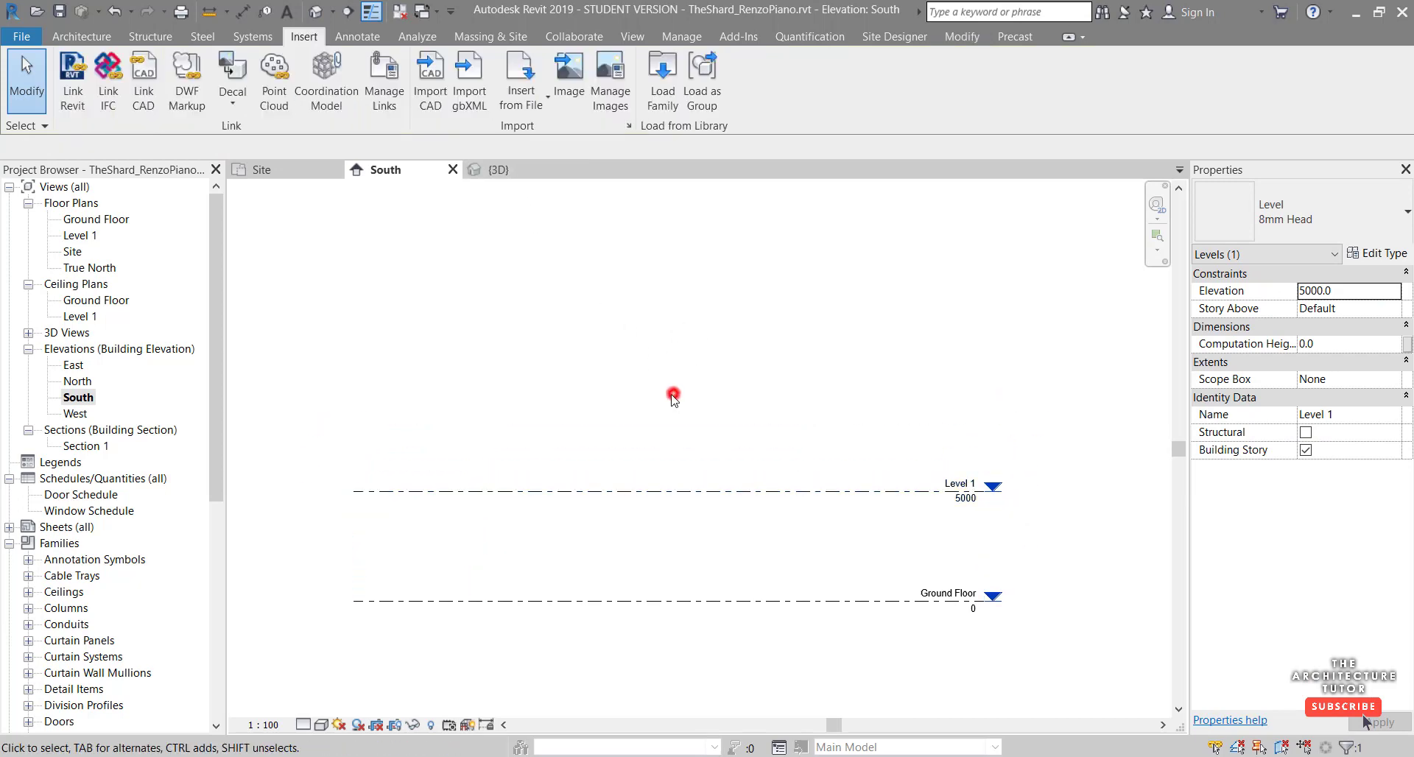
- Array Level 1 upward as 95 levels spaced 3 m apart, without grouping and associating them
click(620, 491)
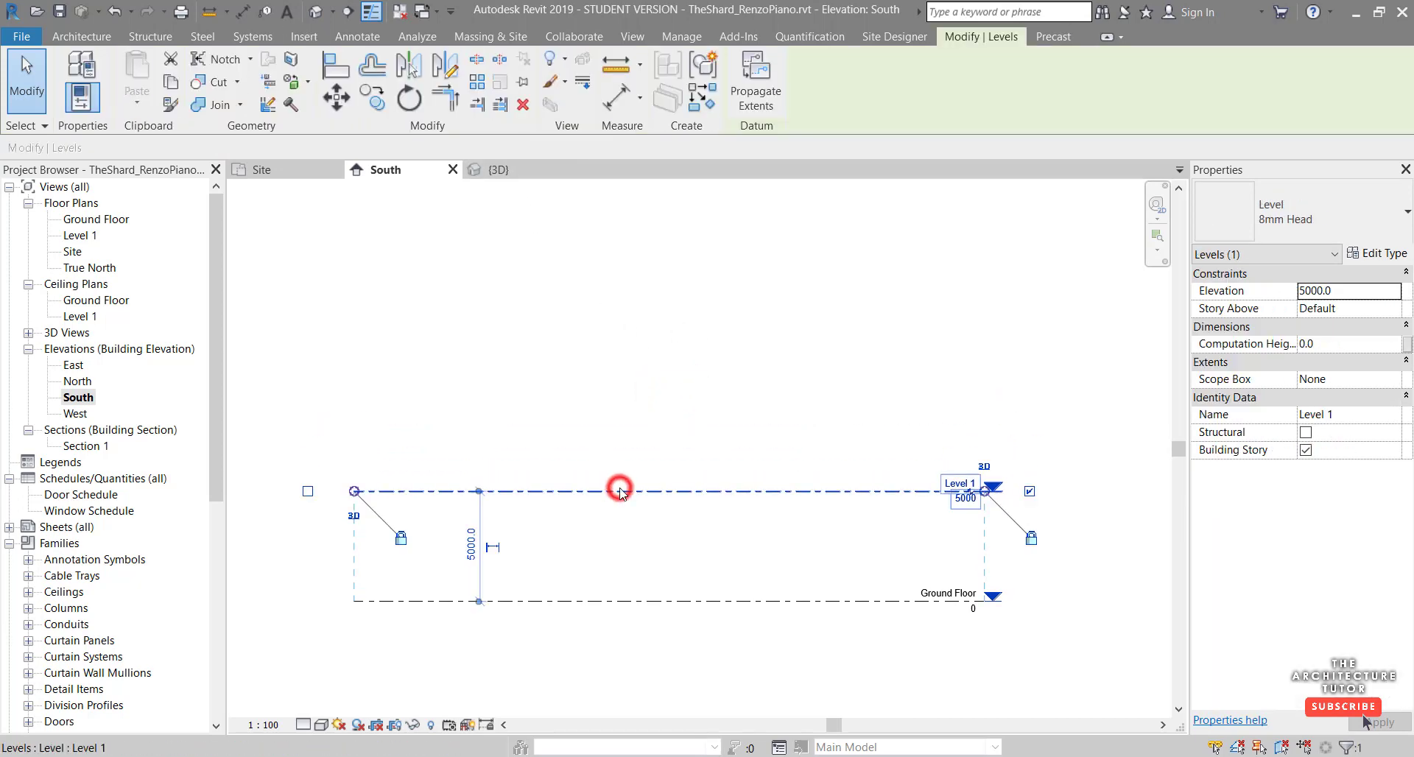
click(478, 81)
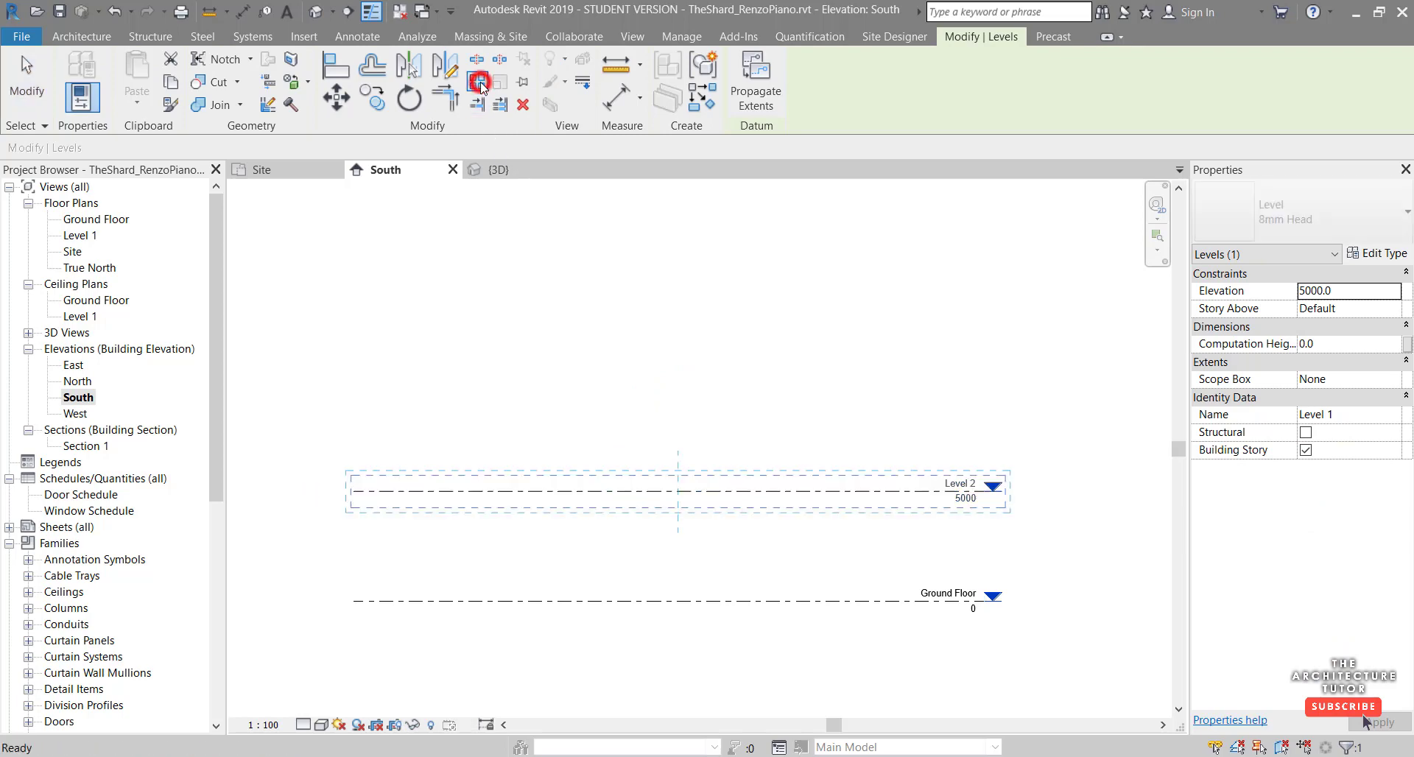
double_click(383, 147)
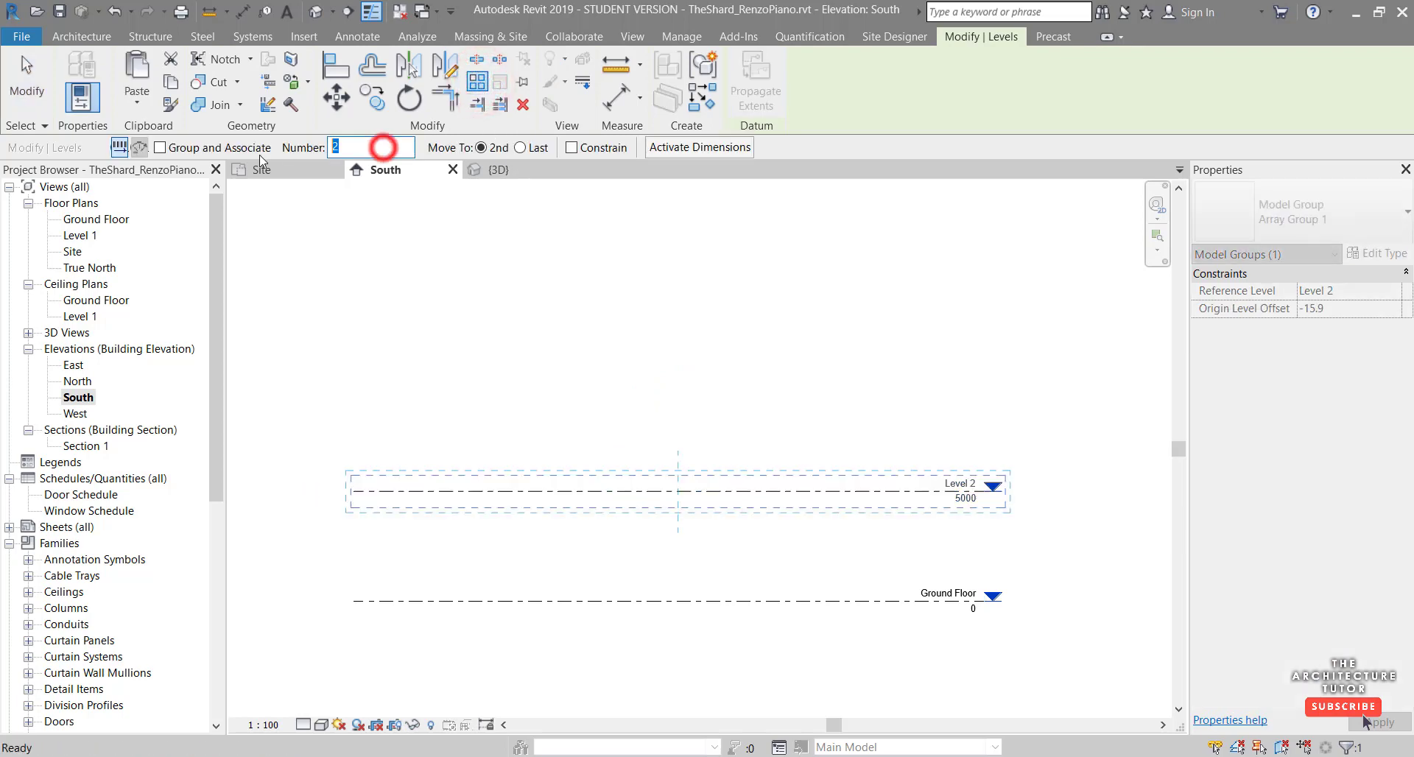
text(95)
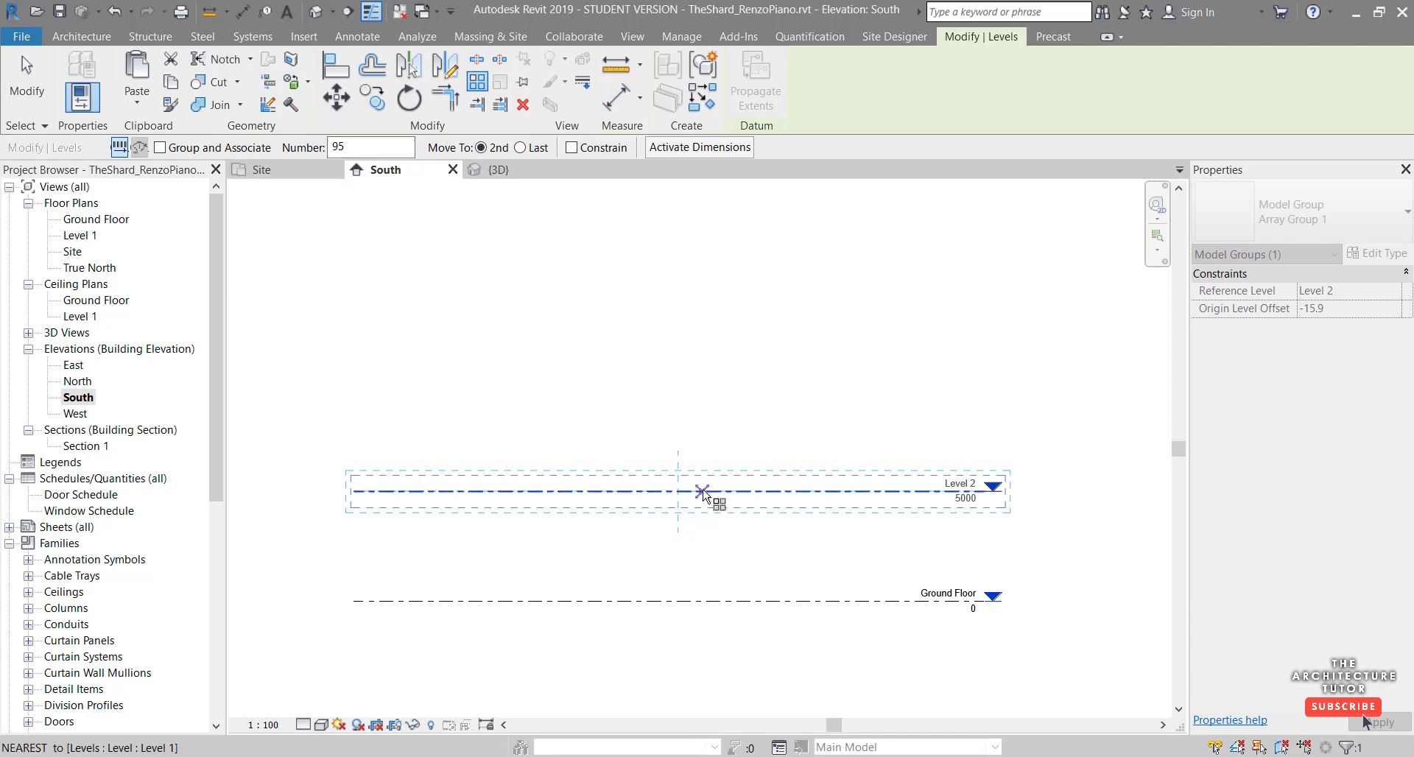
click(702, 492)
text(3)
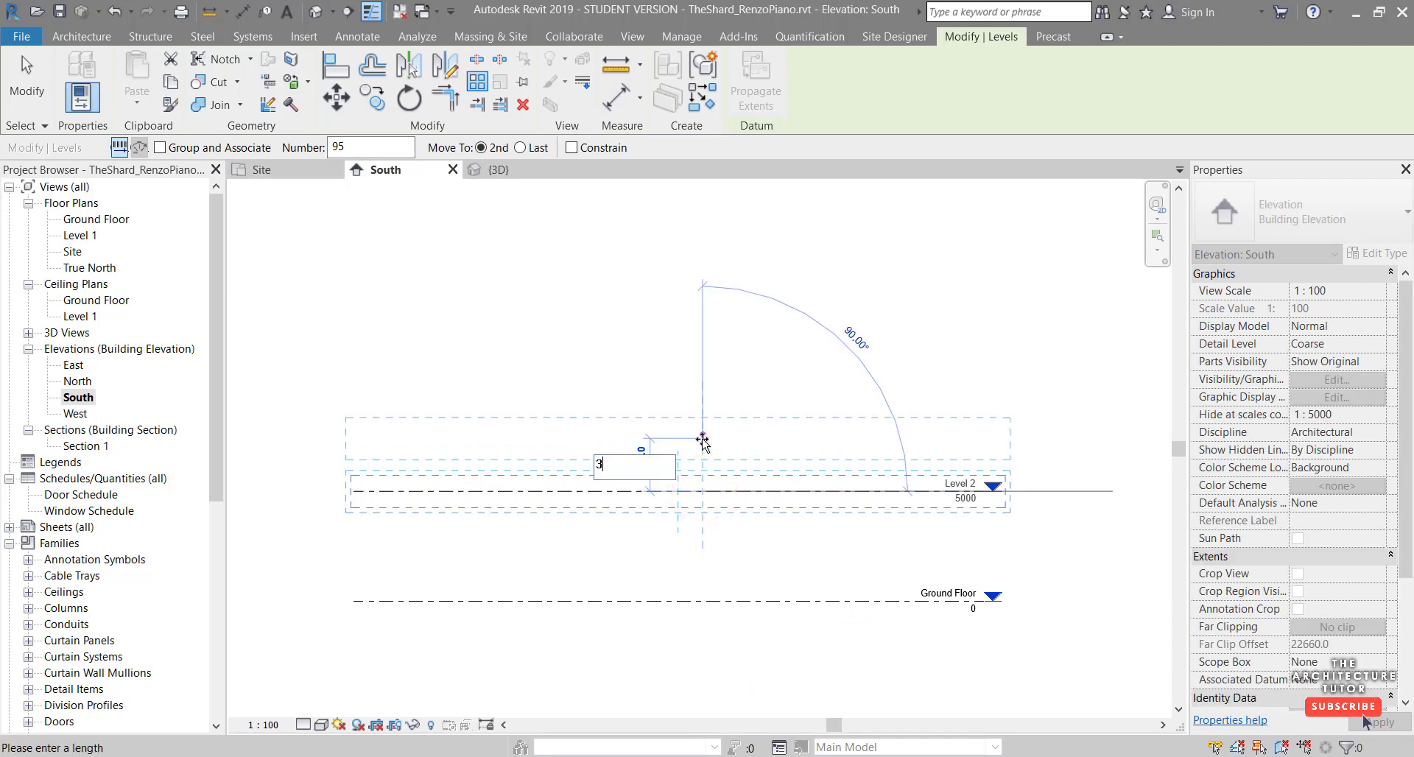
text(m)
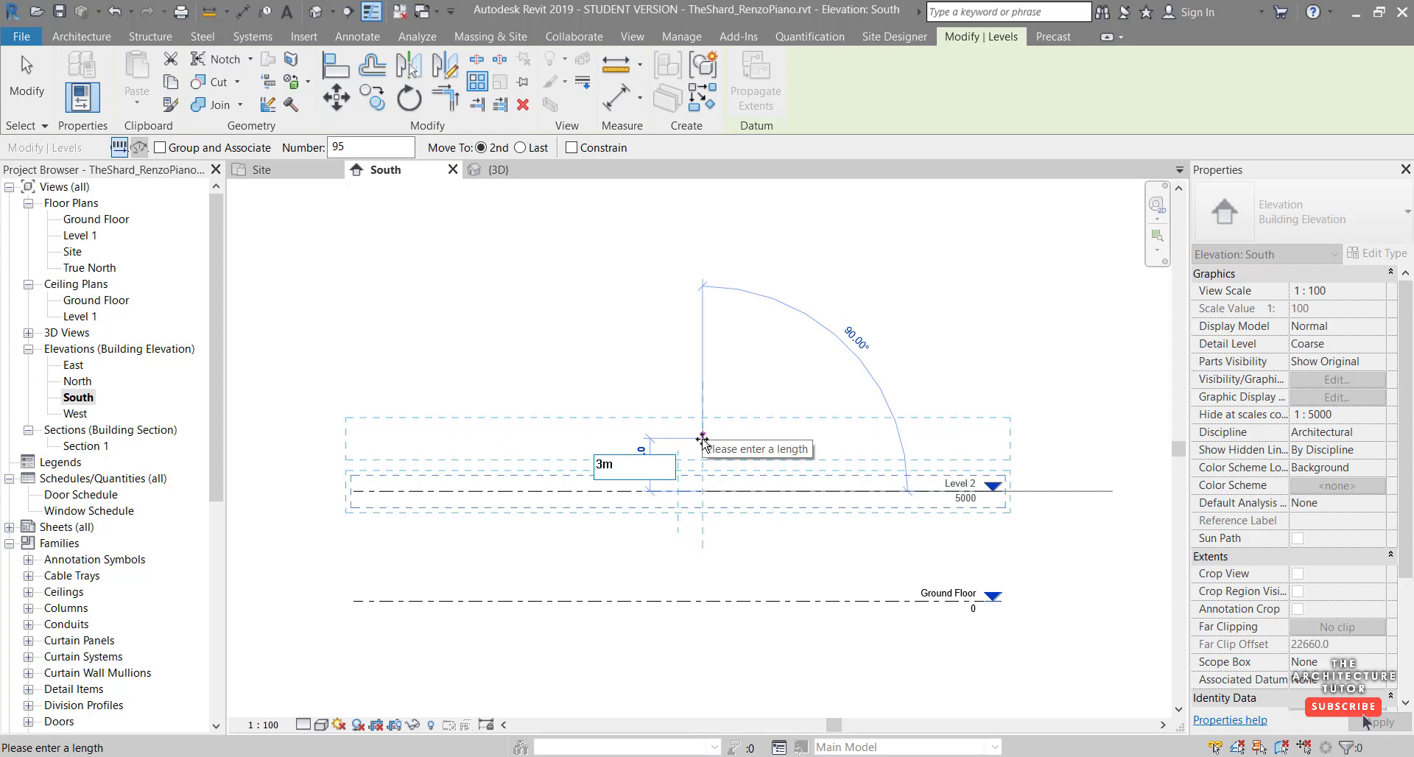
key(Return)
scroll(707, 457, down, 4)
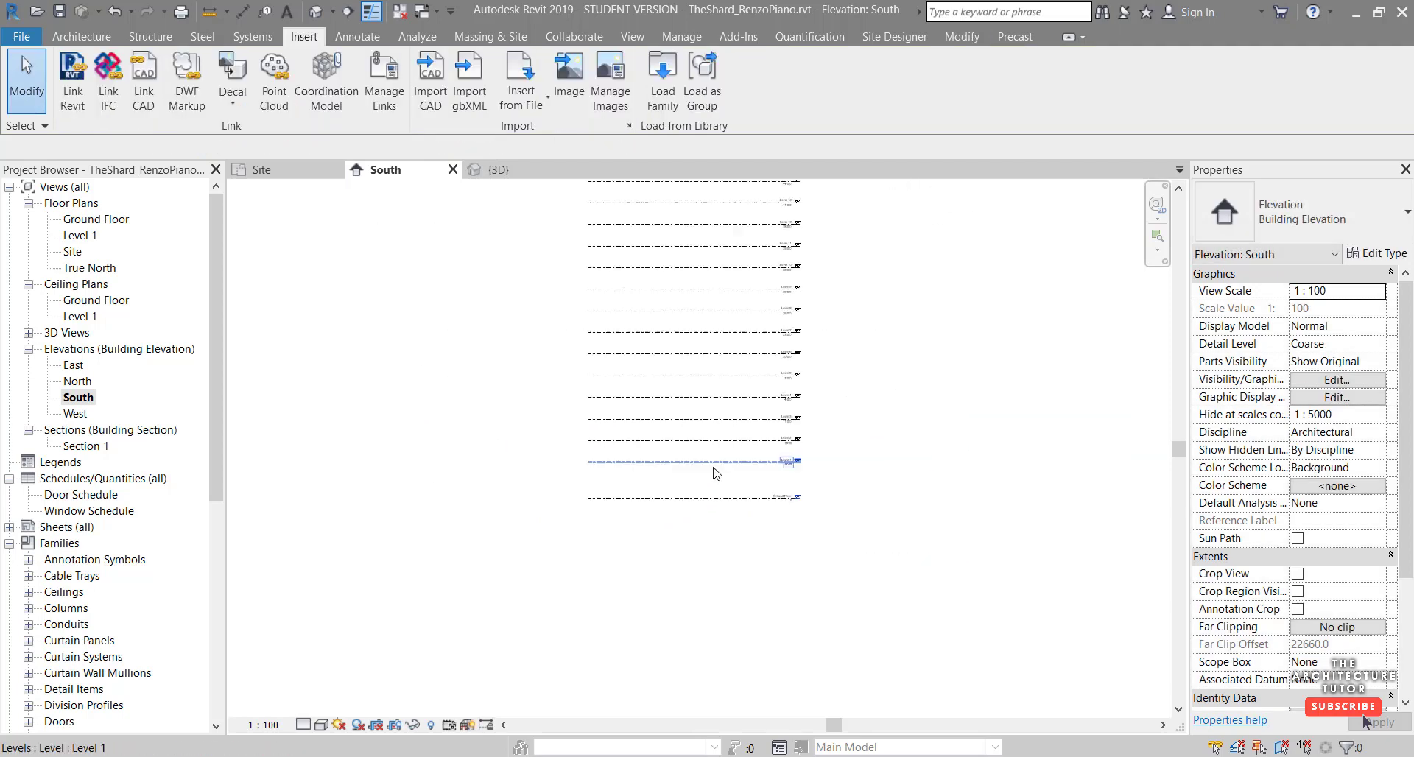
scroll(713, 473, down, 5)
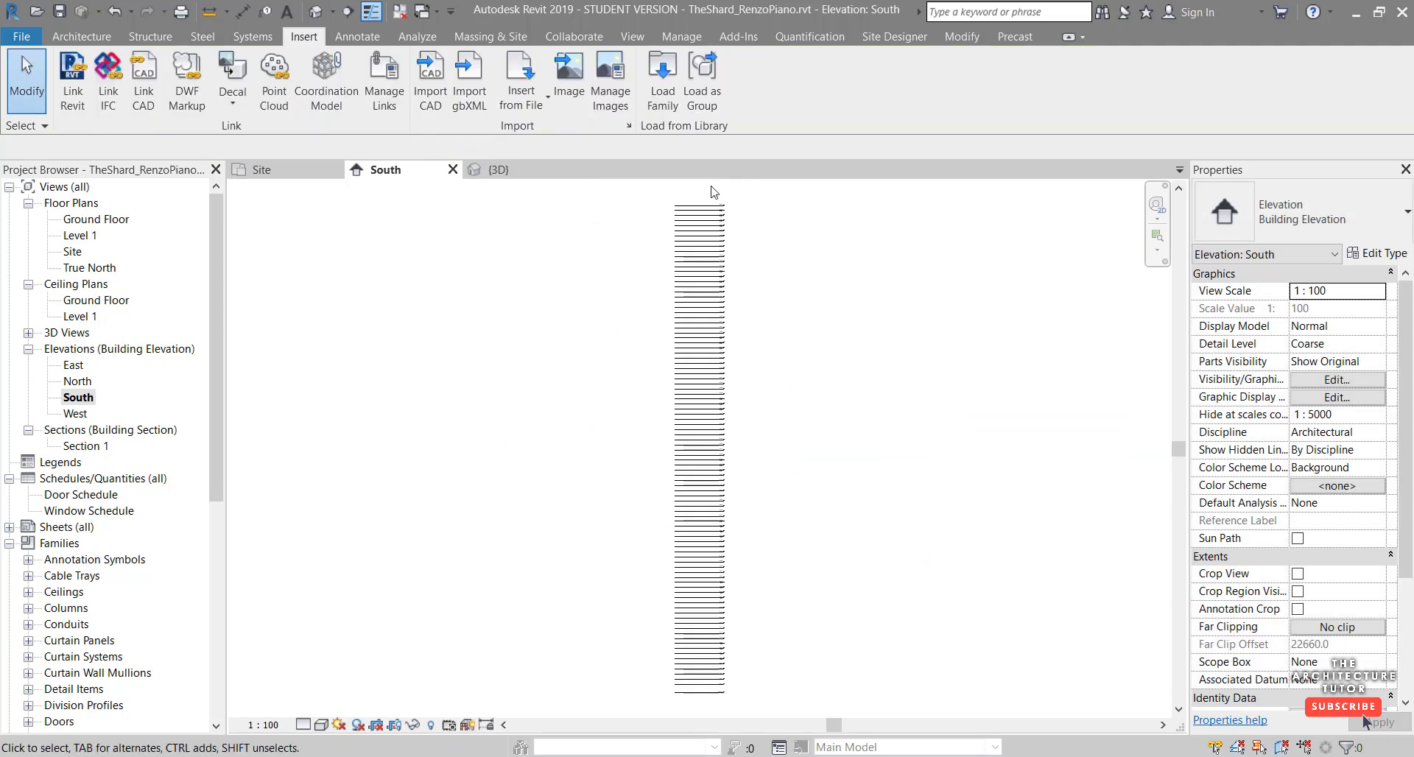
- Copy Level 95 upward by about 3800 mm to add one more level above it
scroll(712, 190, up, 7)
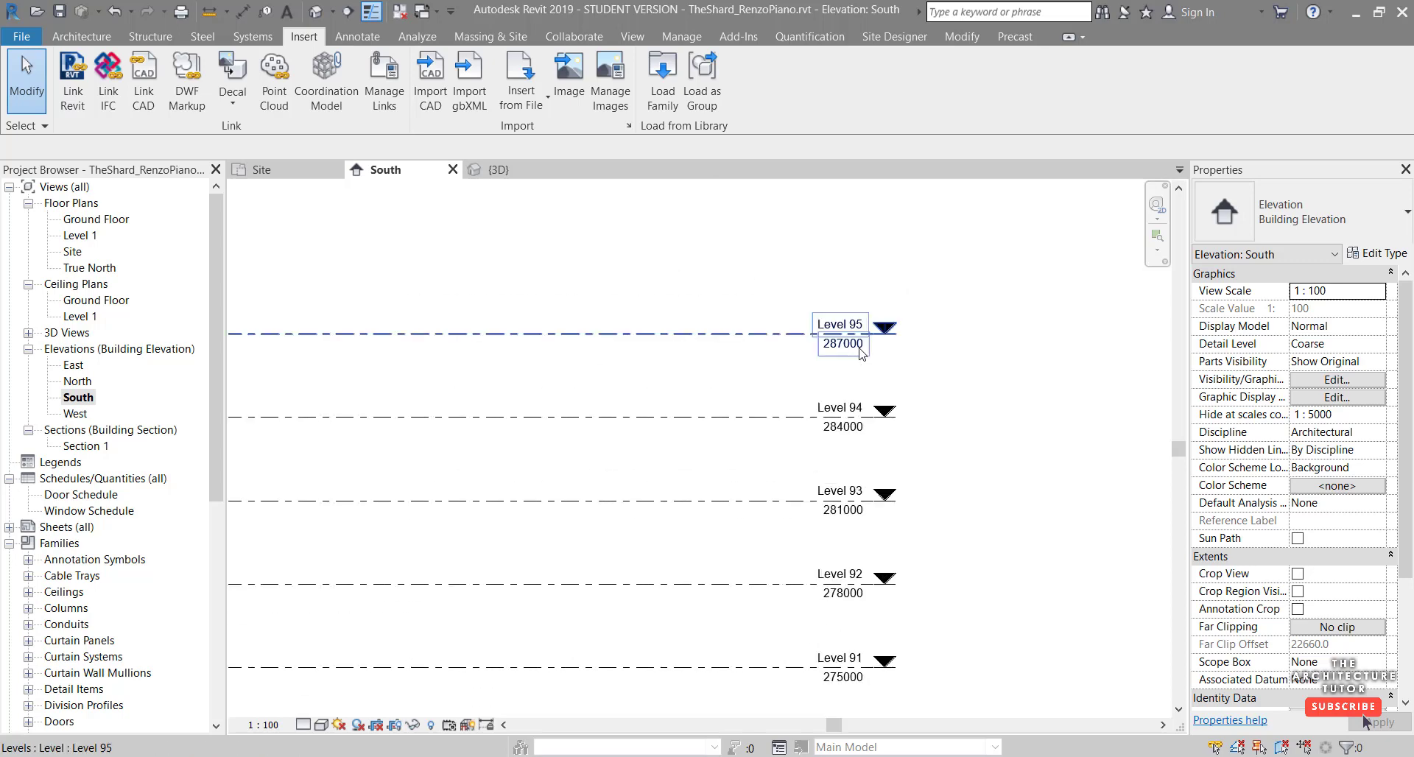
scroll(847, 351, down, 1)
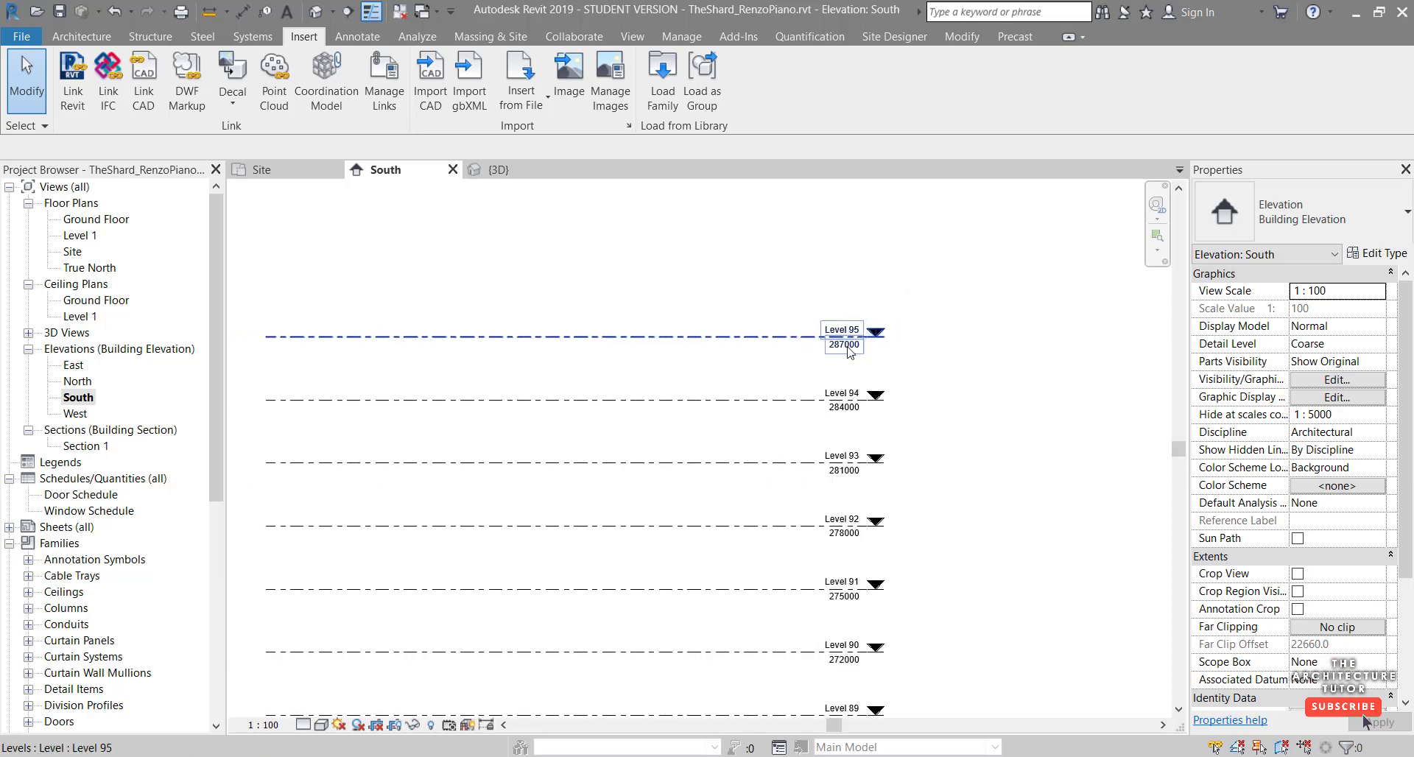
click(789, 341)
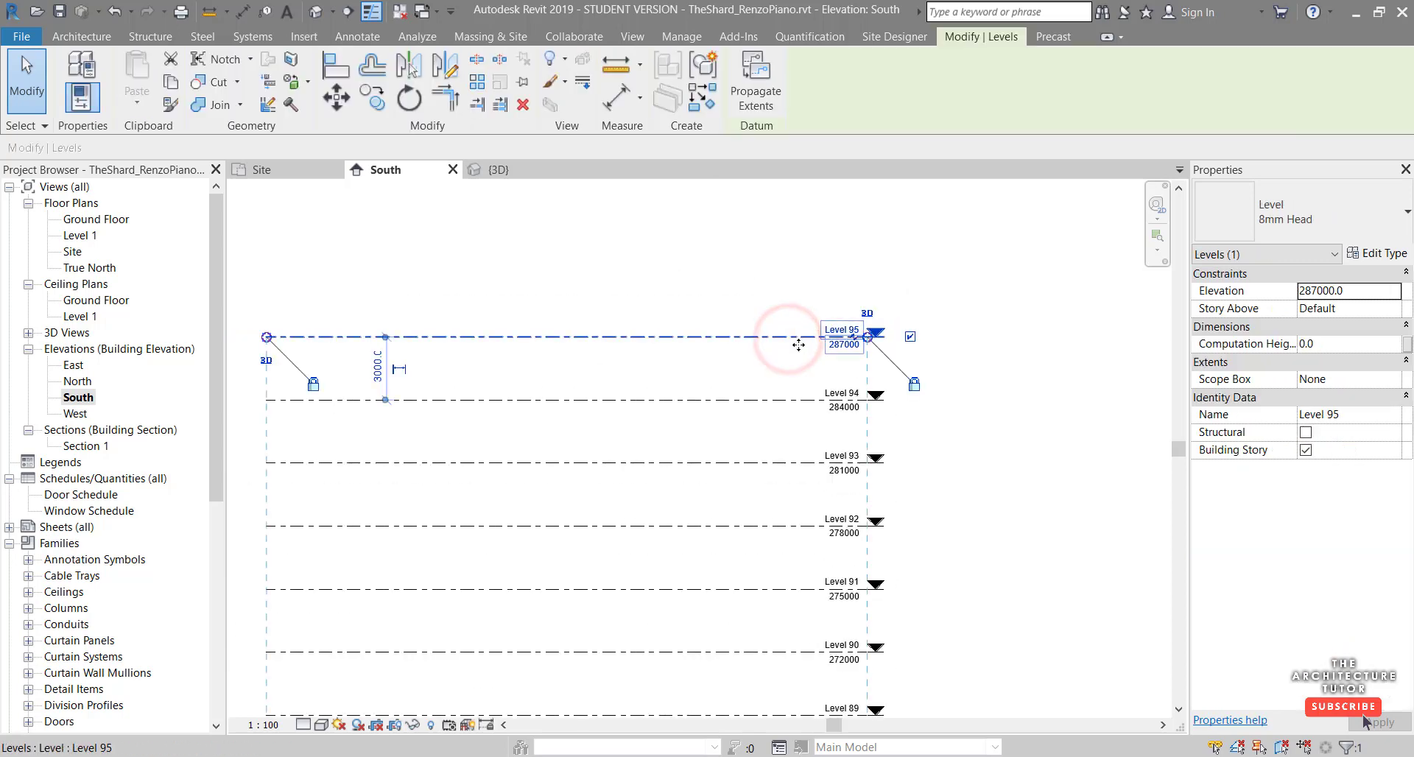
scroll(795, 357, down, 1)
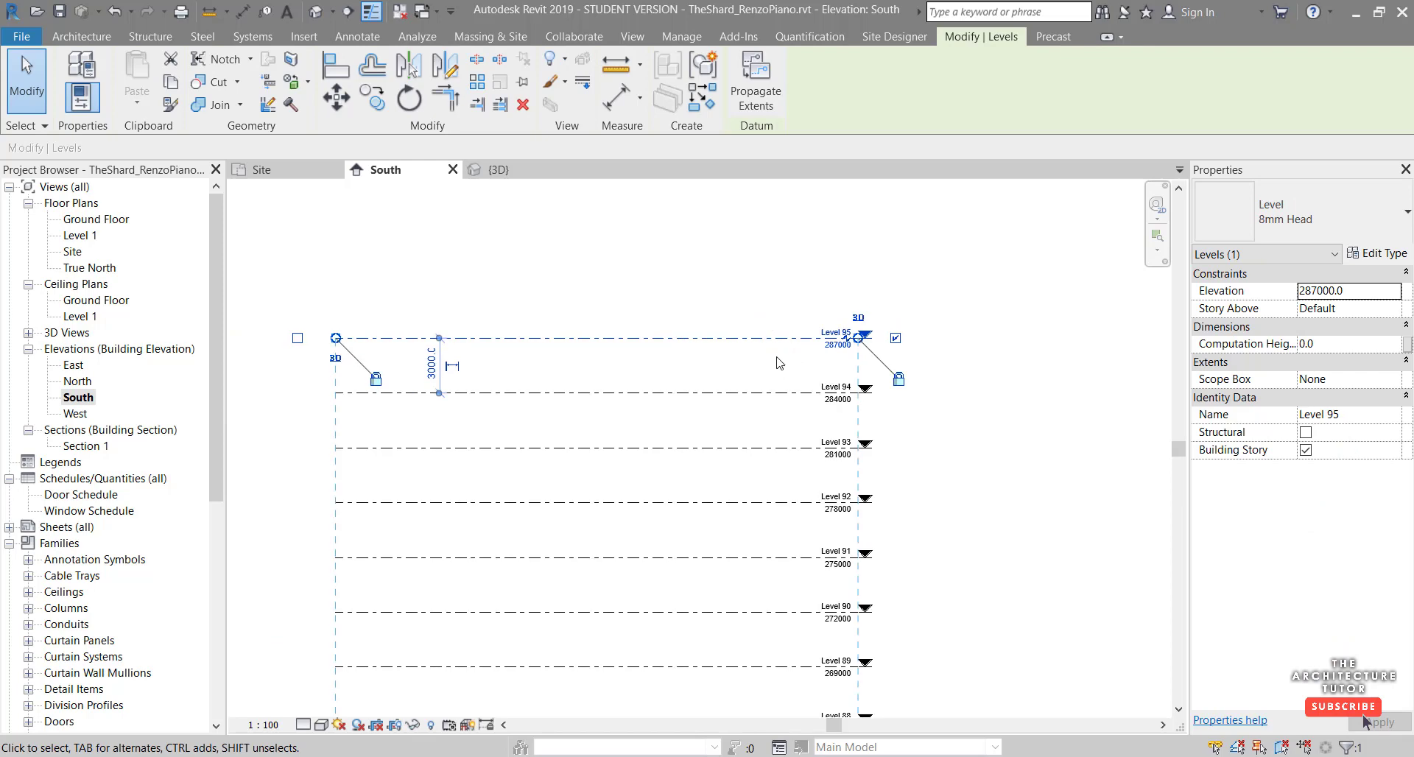
scroll(821, 360, up, 1)
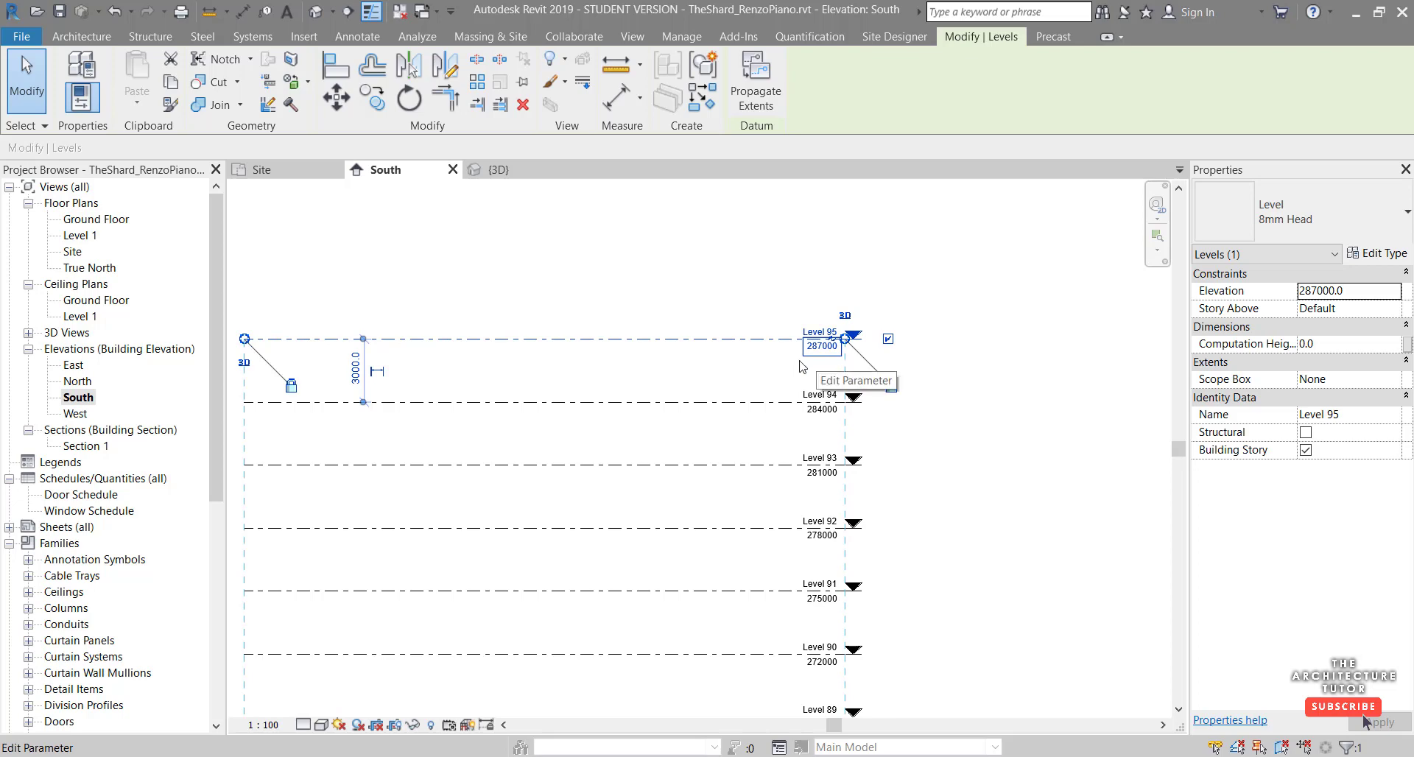
middle_drag(827, 369, 685, 406)
click(372, 98)
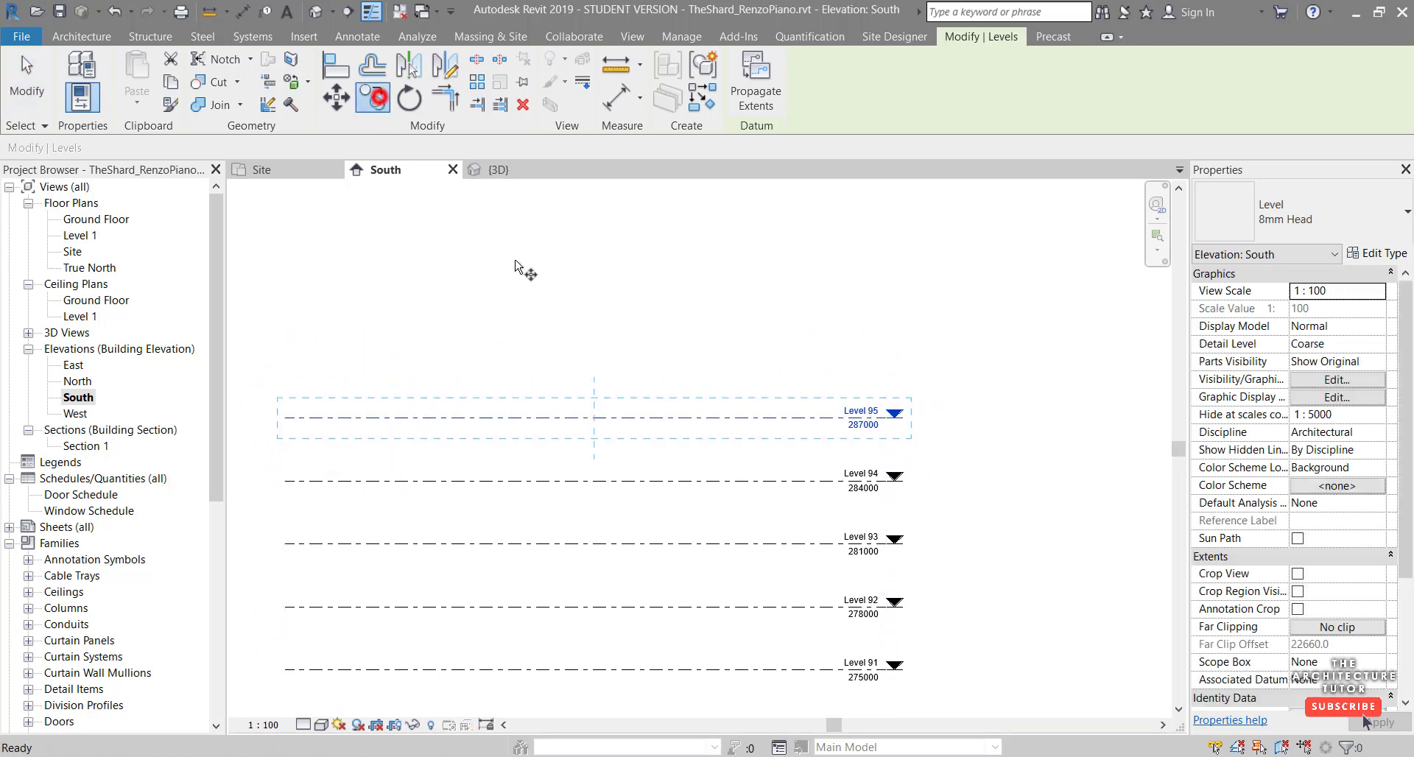
click(593, 414)
click(592, 339)
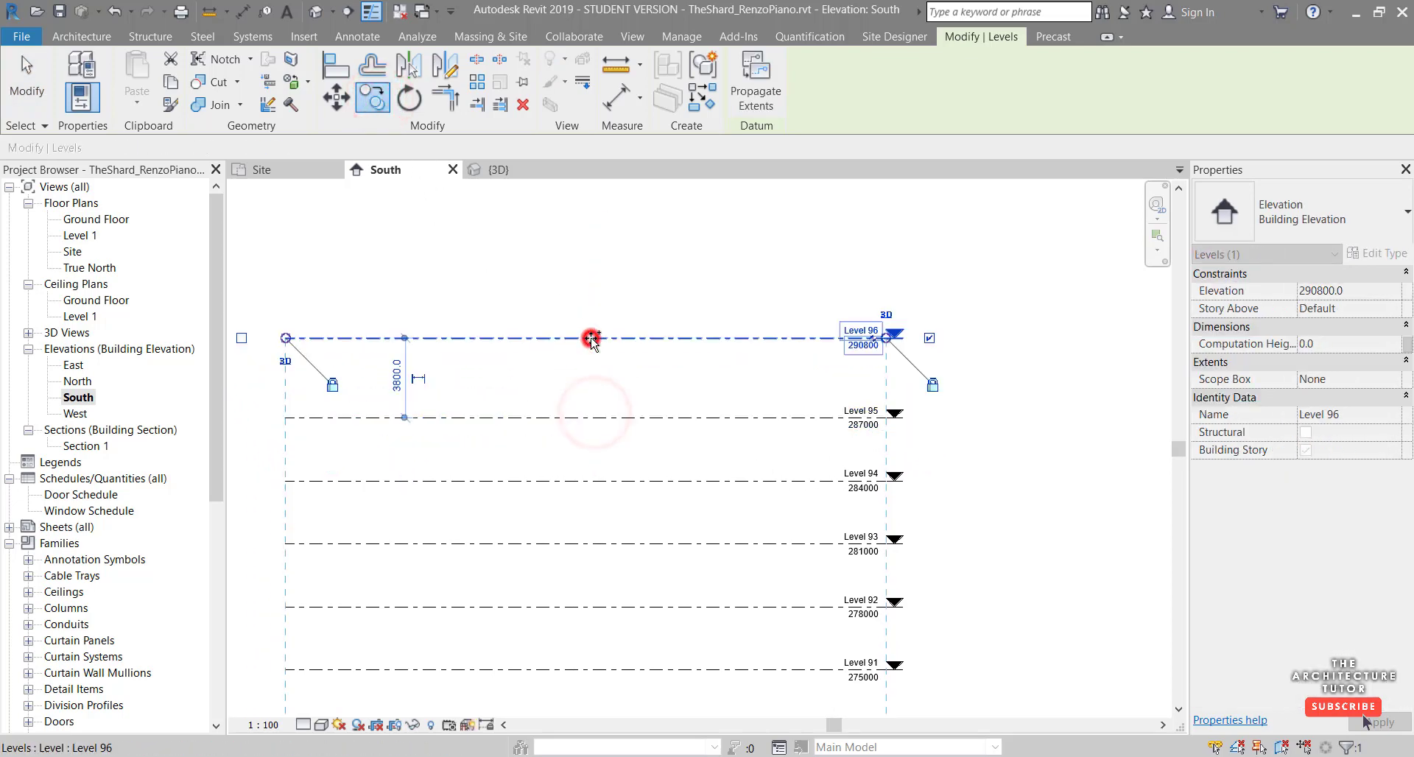
- Rename the new uppermost level as Top and set its elevation to 310 m
click(862, 328)
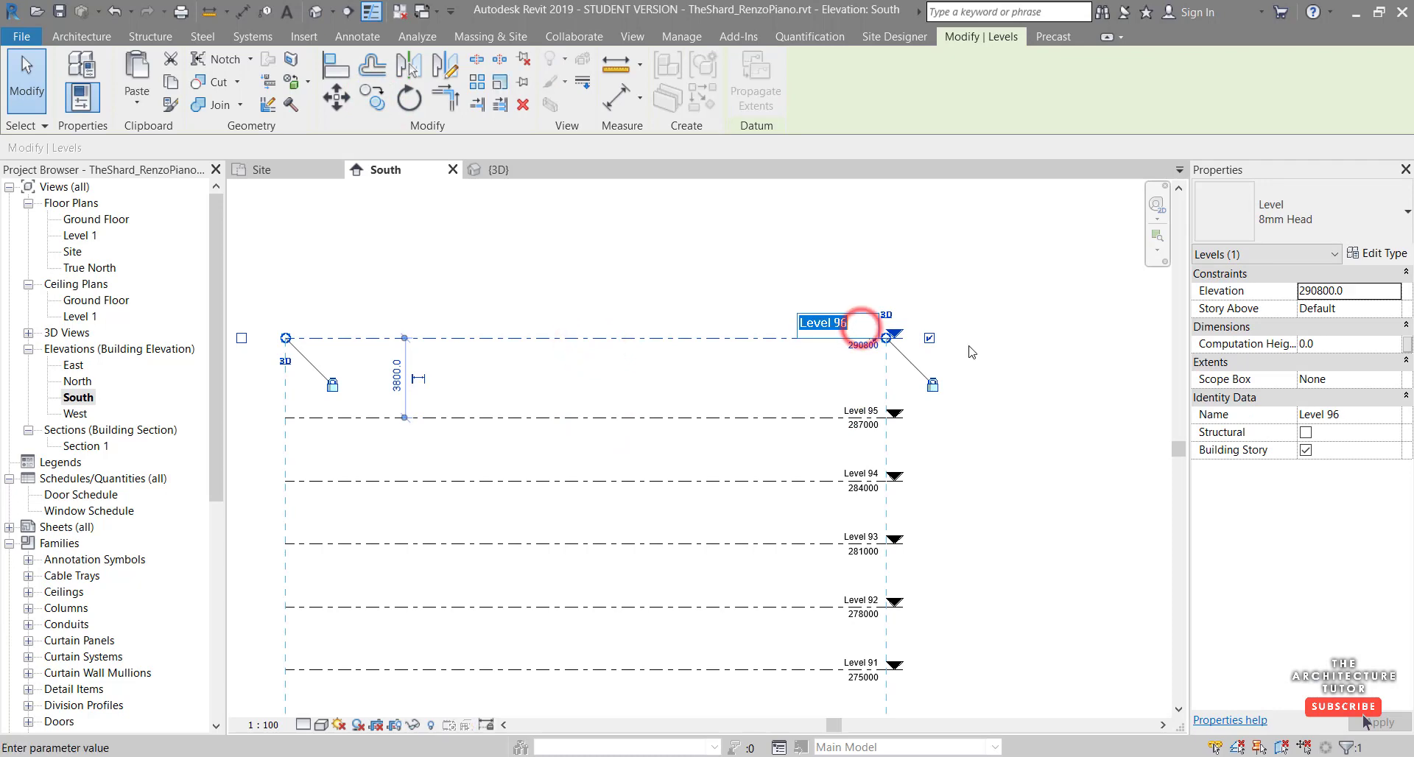
text(Top)
key(Return)
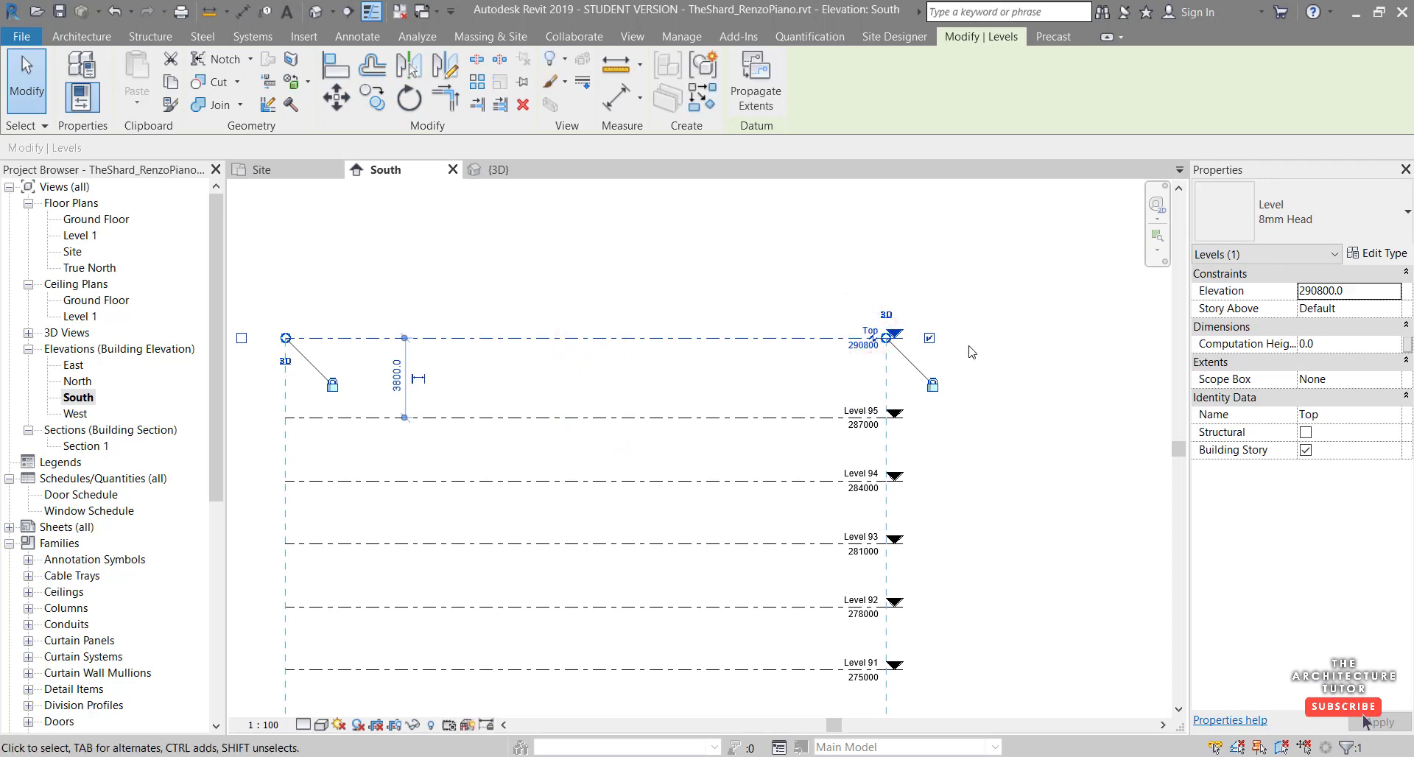
click(864, 345)
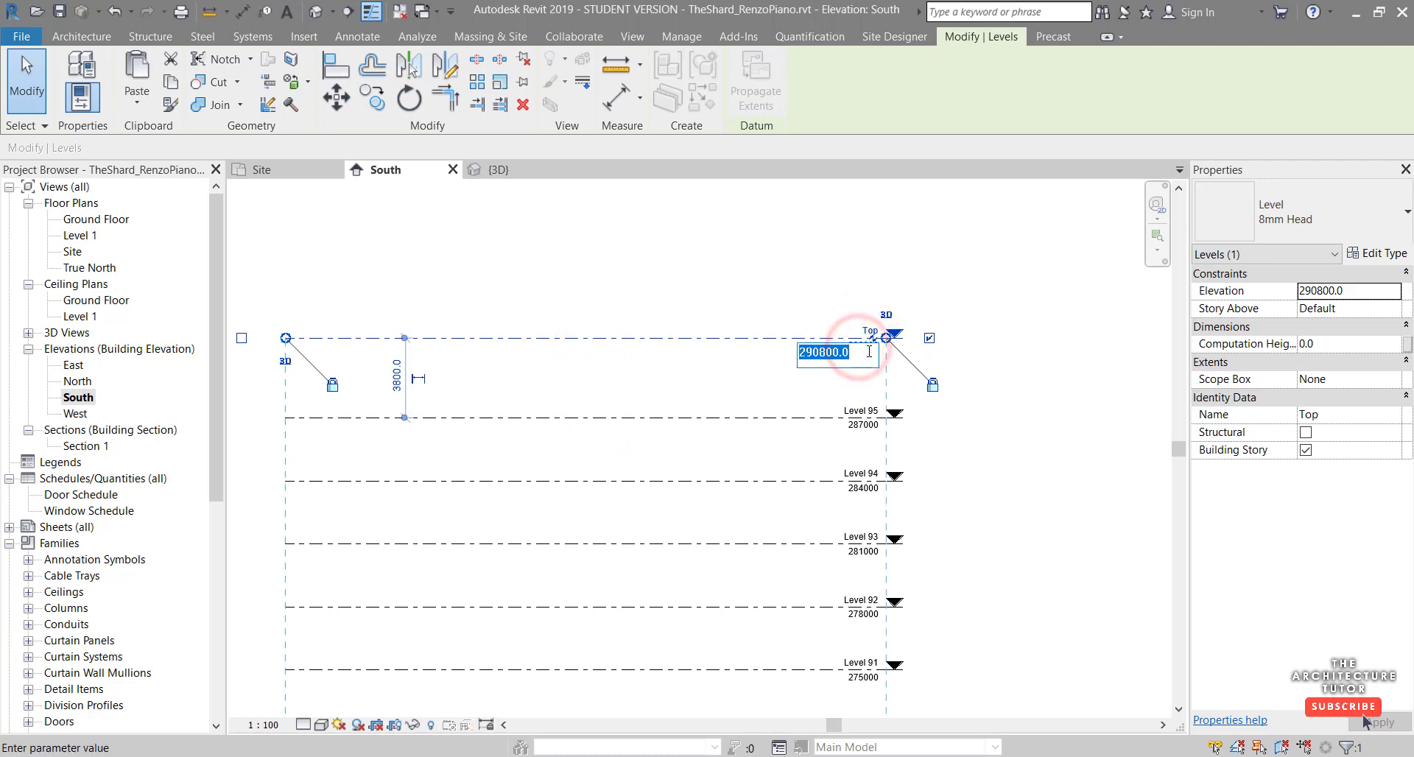
text(310m)
key(Return)
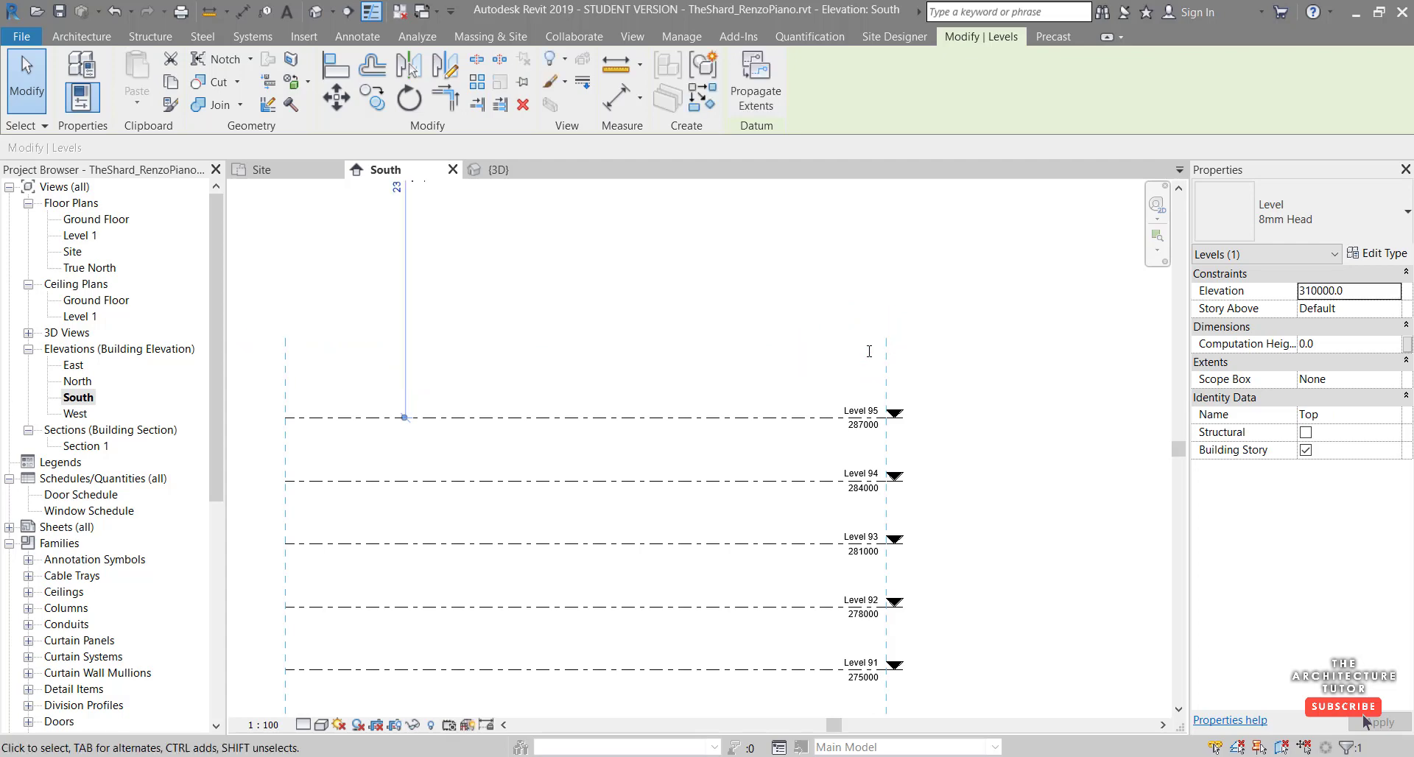
click(869, 358)
- Examine the full stack of levels in the South elevation, from the Top level down to the Ground Floor
key(z)
key(f)
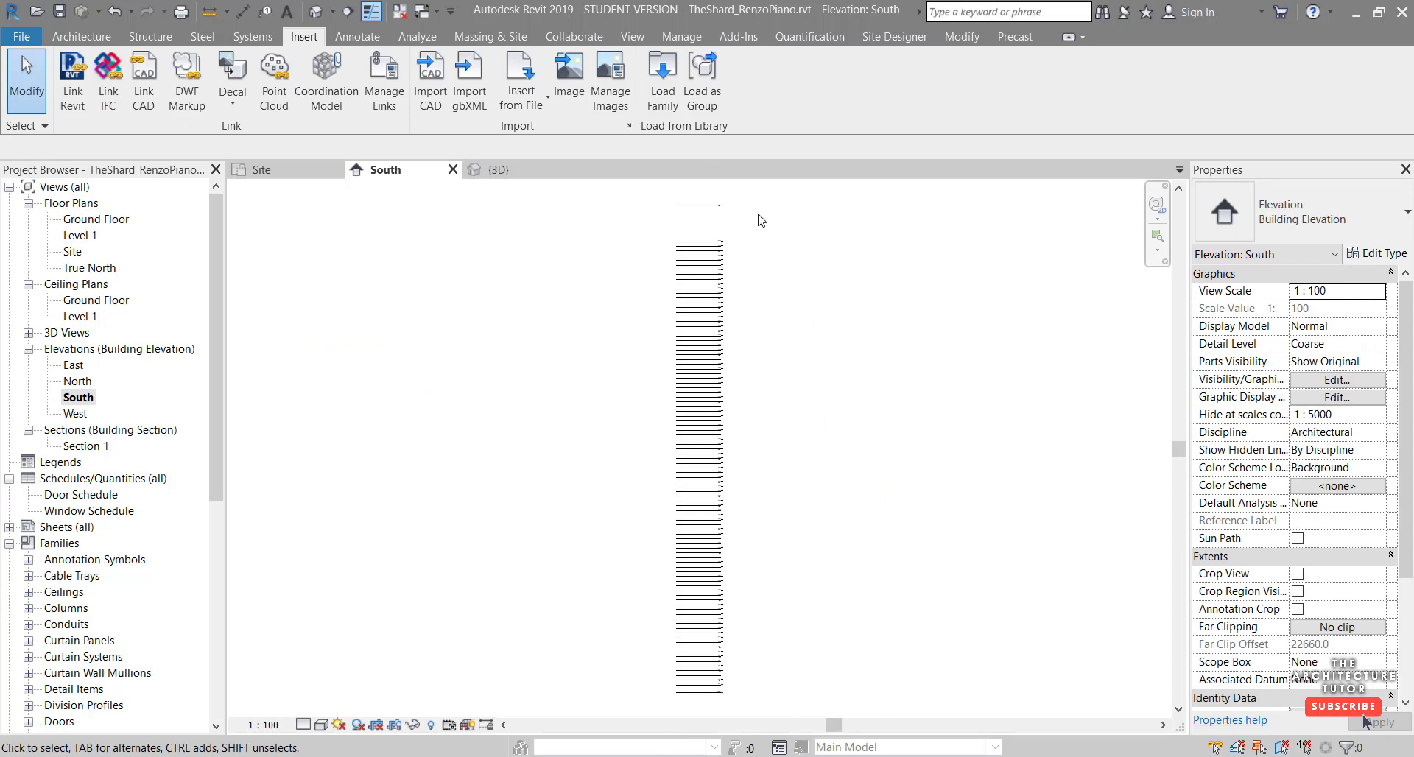
scroll(737, 215, up, 5)
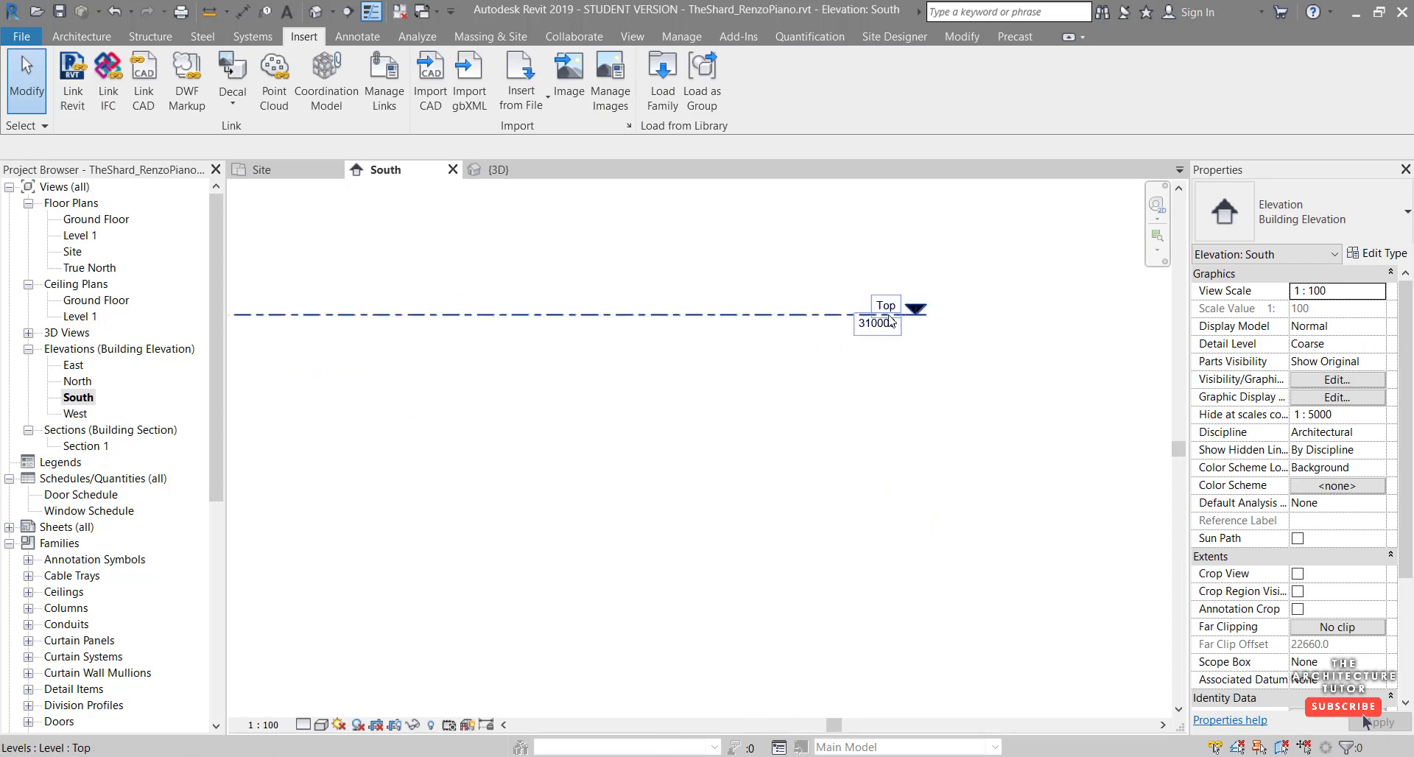
key(z)
key(f)
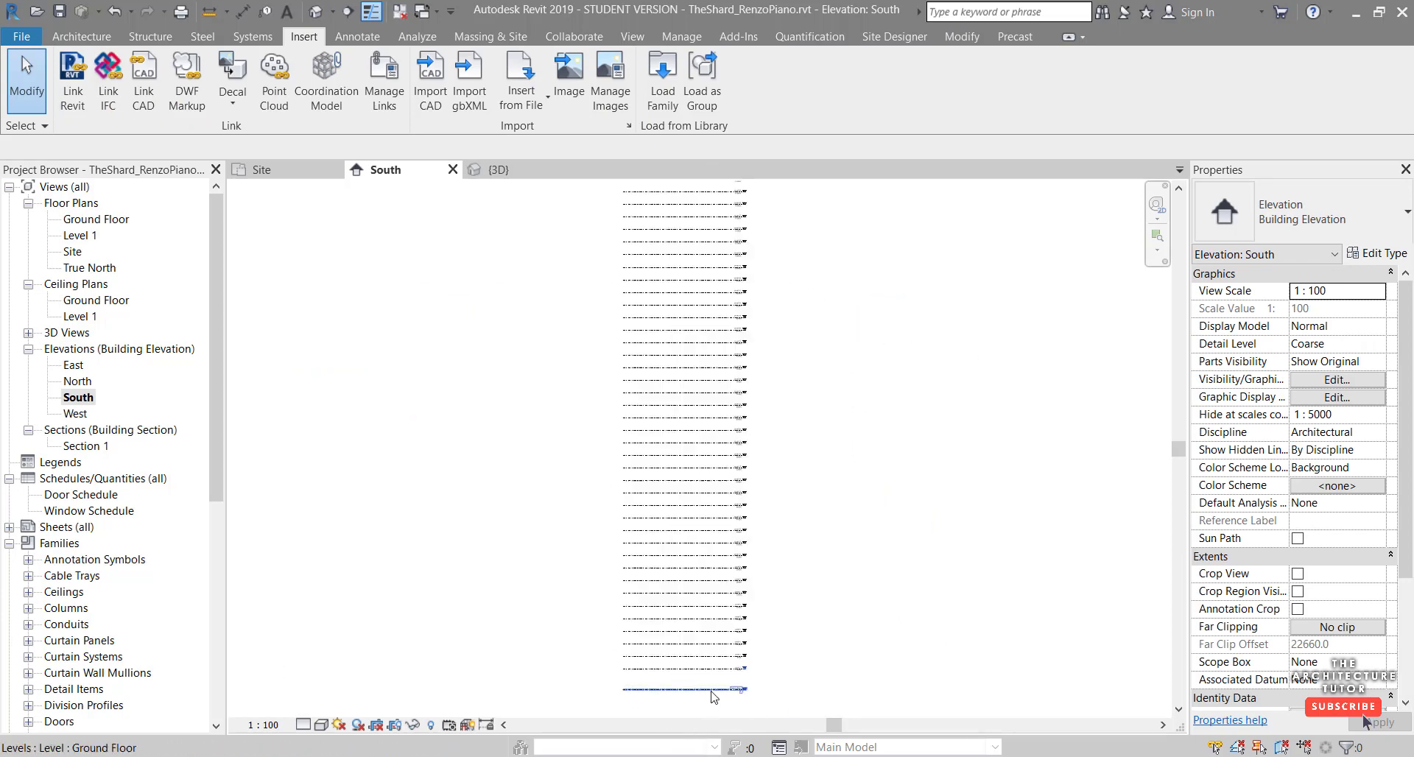
scroll(729, 696, up, 5)
scroll(910, 559, down, 8)
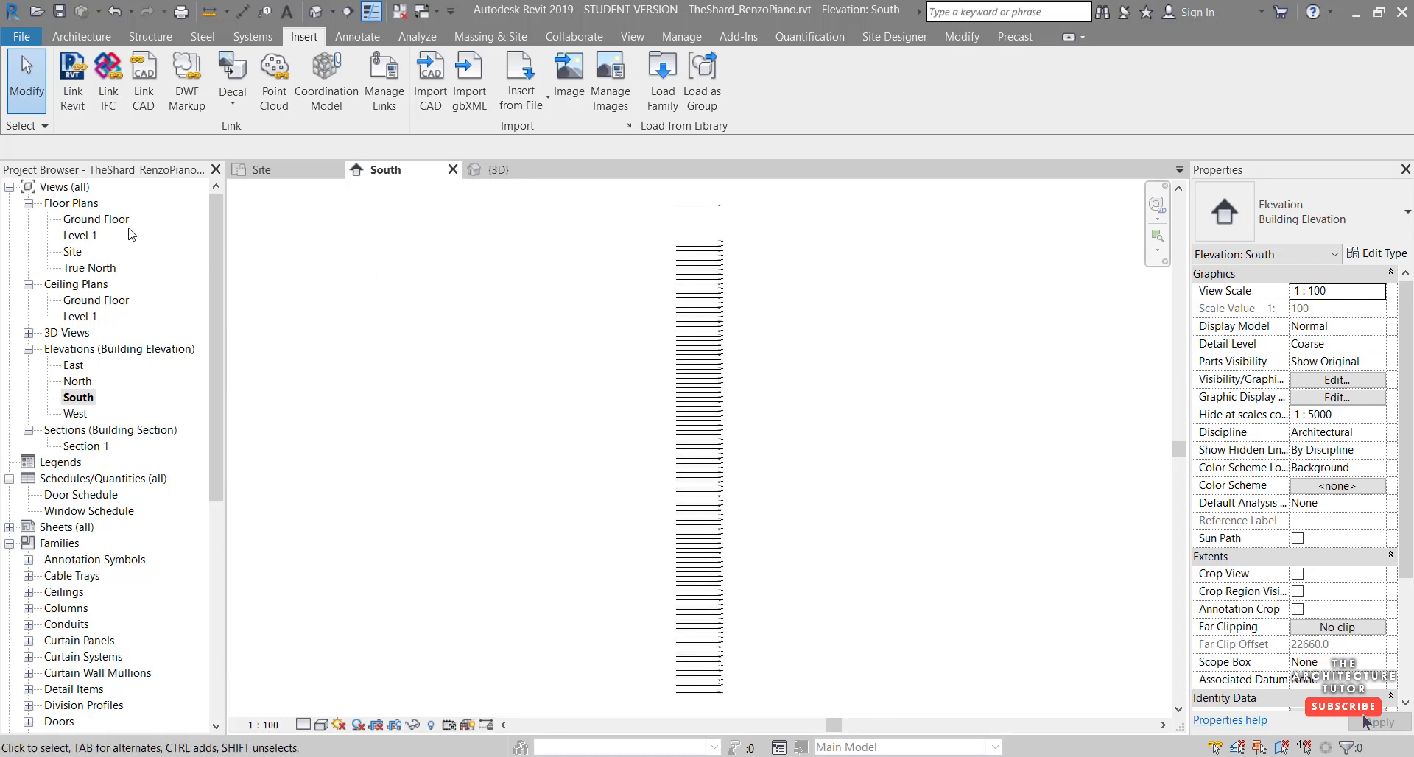
- Open the Site floor plan and start an in-place mass named Mass 1
click(77, 254)
double_click(76, 254)
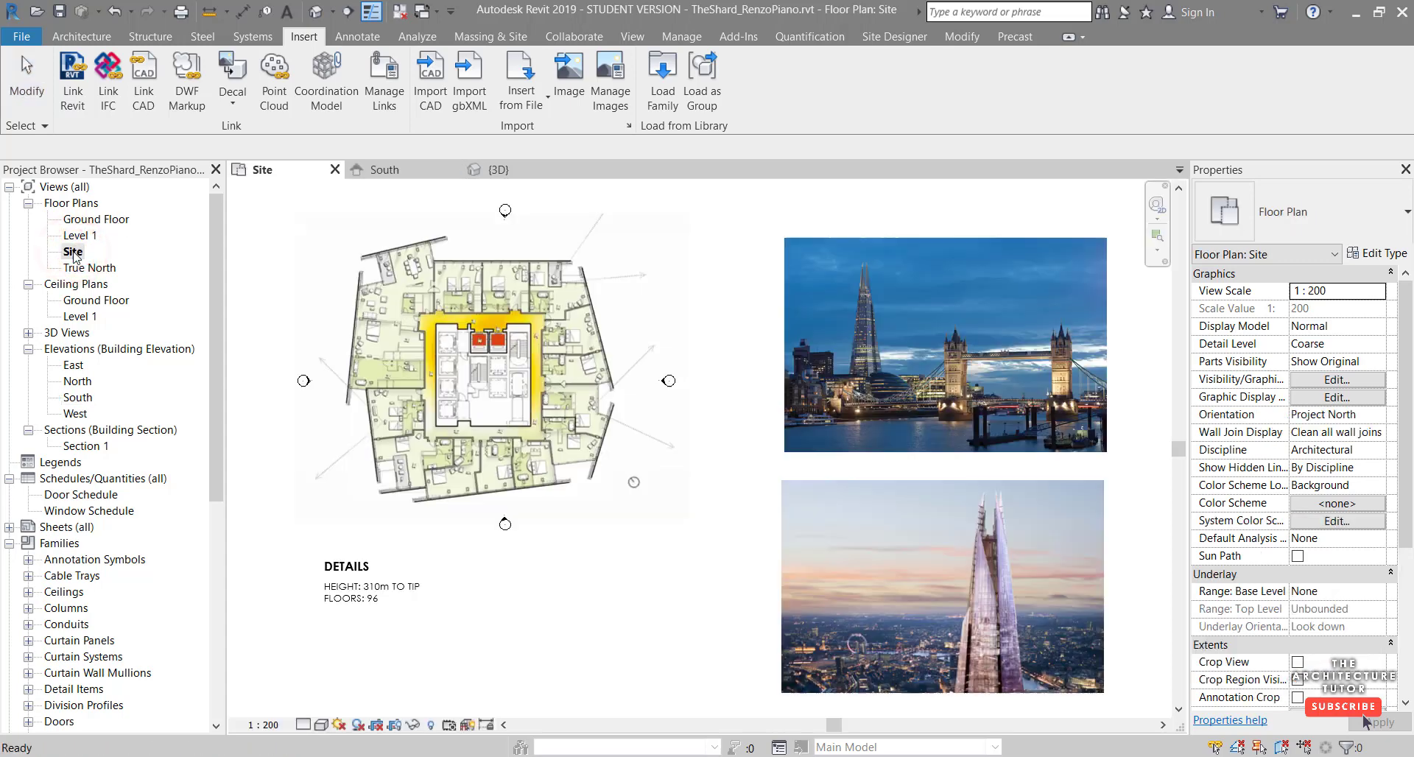
key(Escape)
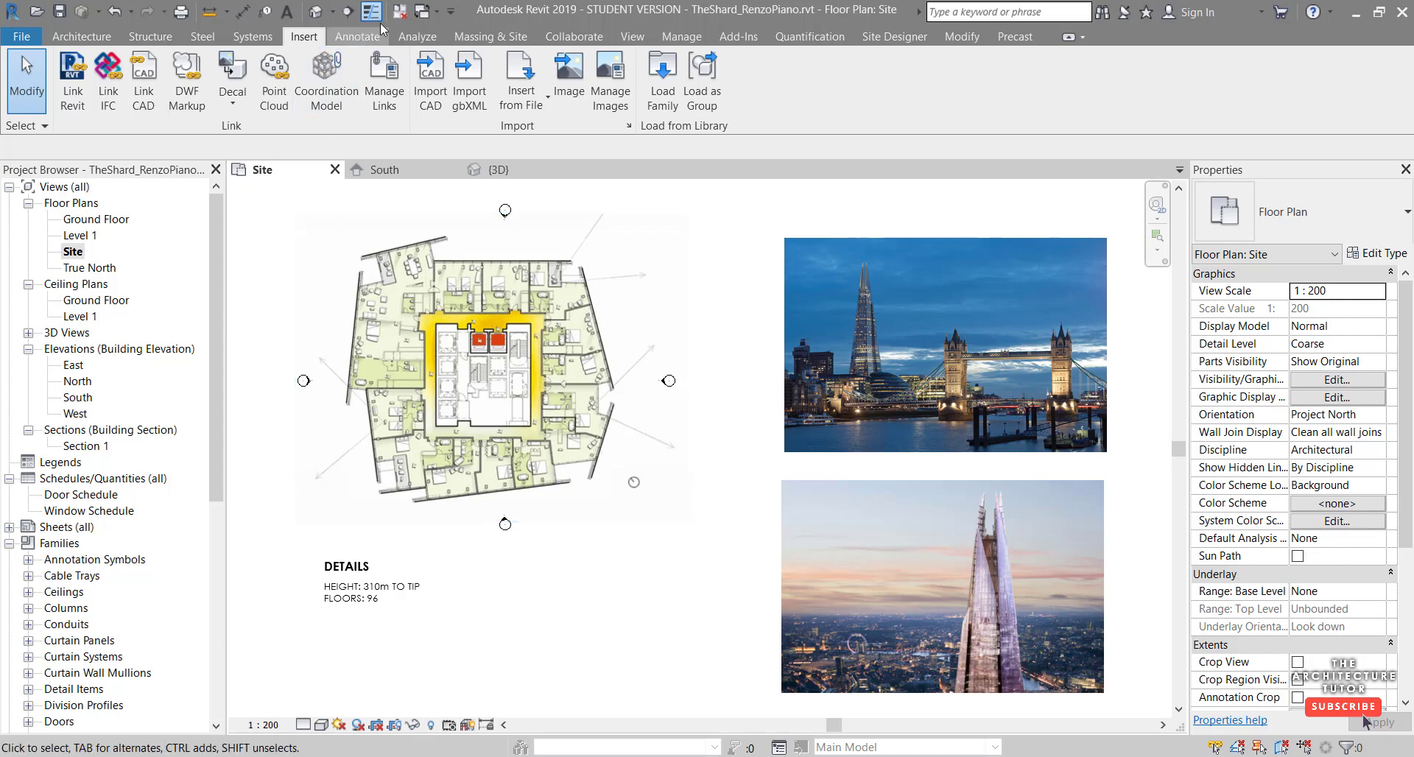
click(486, 37)
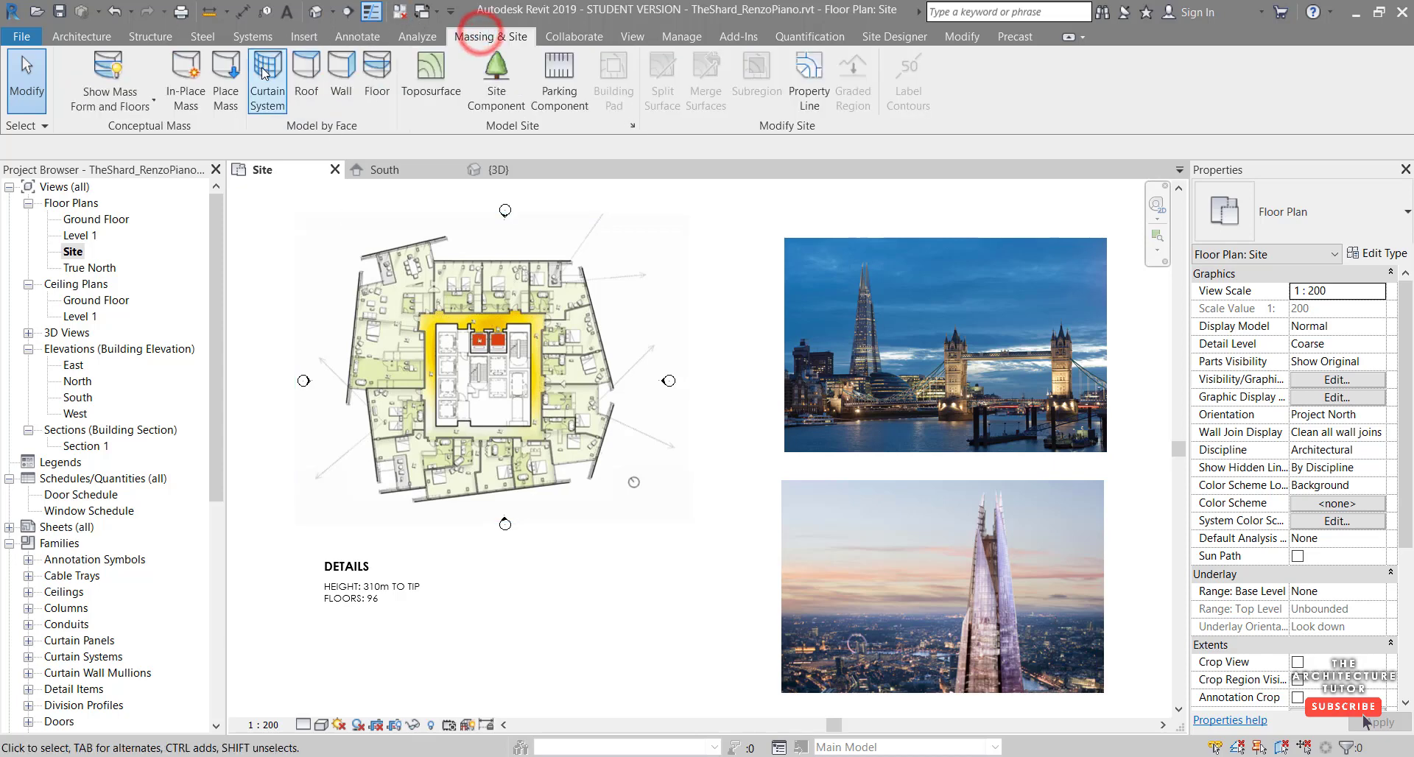
click(185, 87)
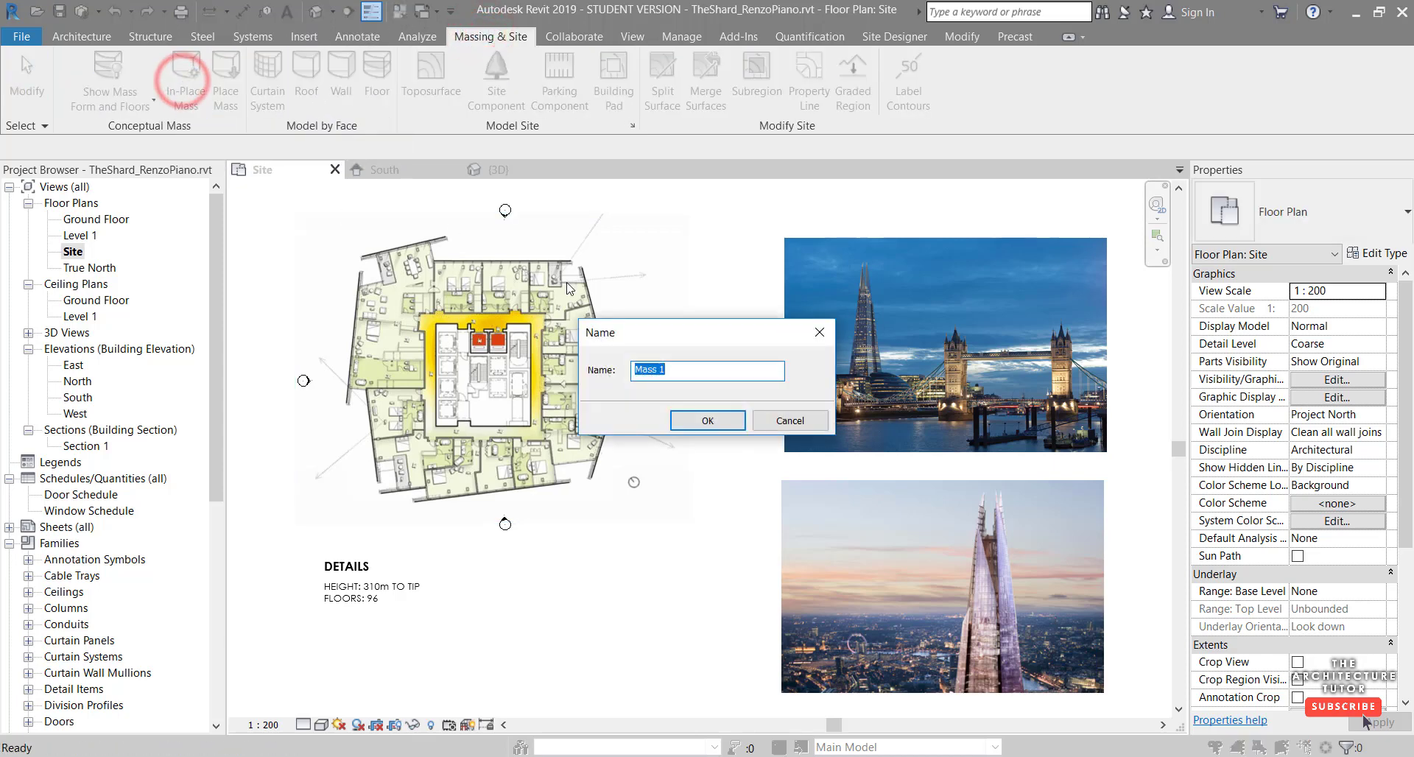
click(706, 426)
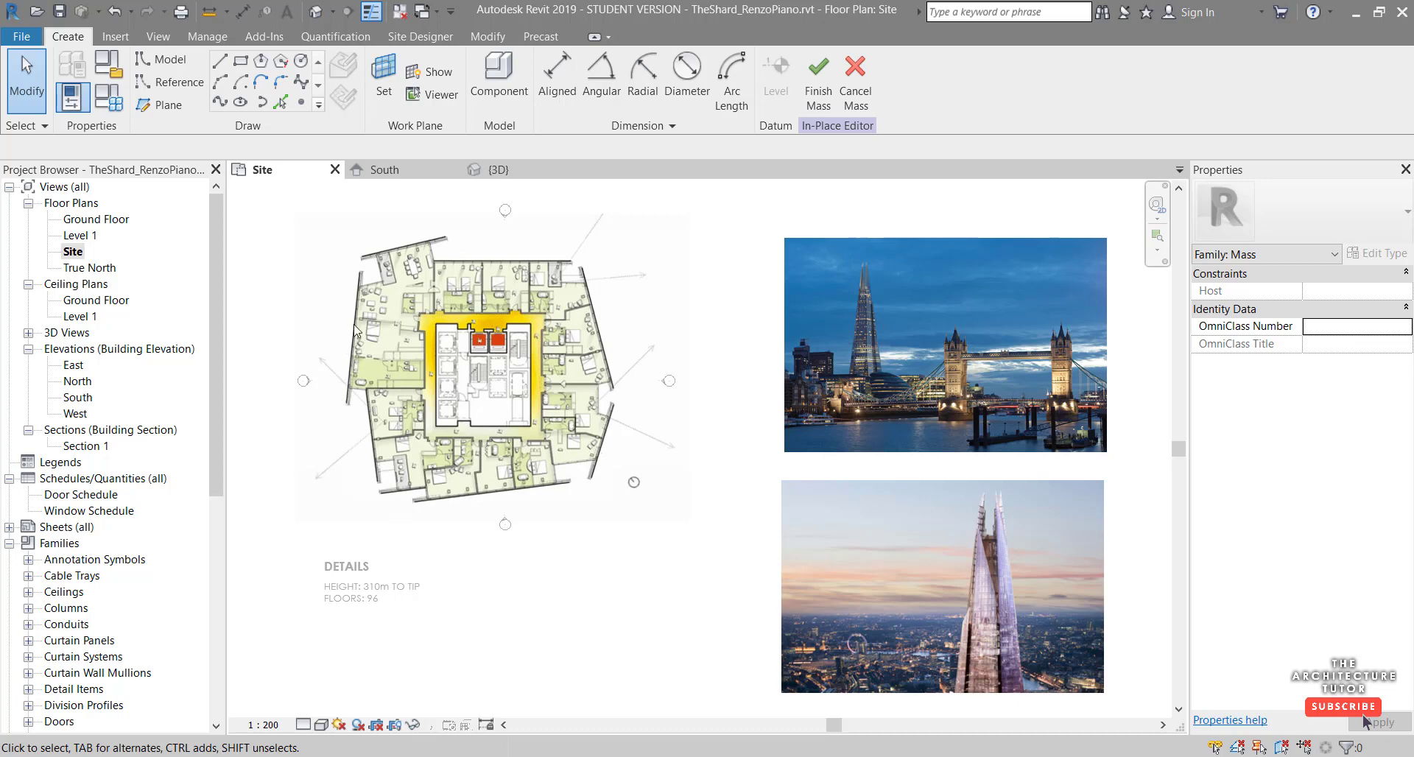
- Draw a model line on the Ground Floor work plane along the slanted north-west facade in the plan image
scroll(368, 313, up, 3)
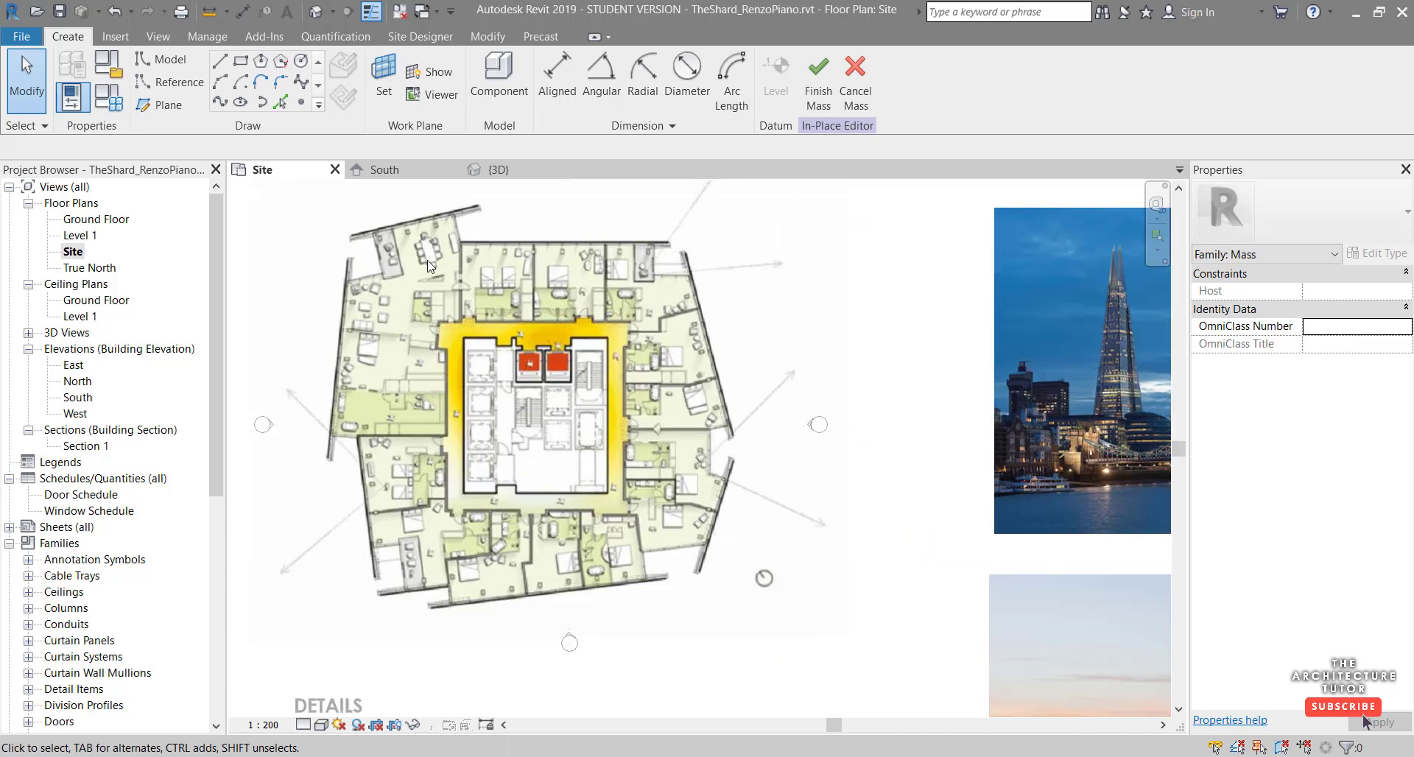
click(220, 62)
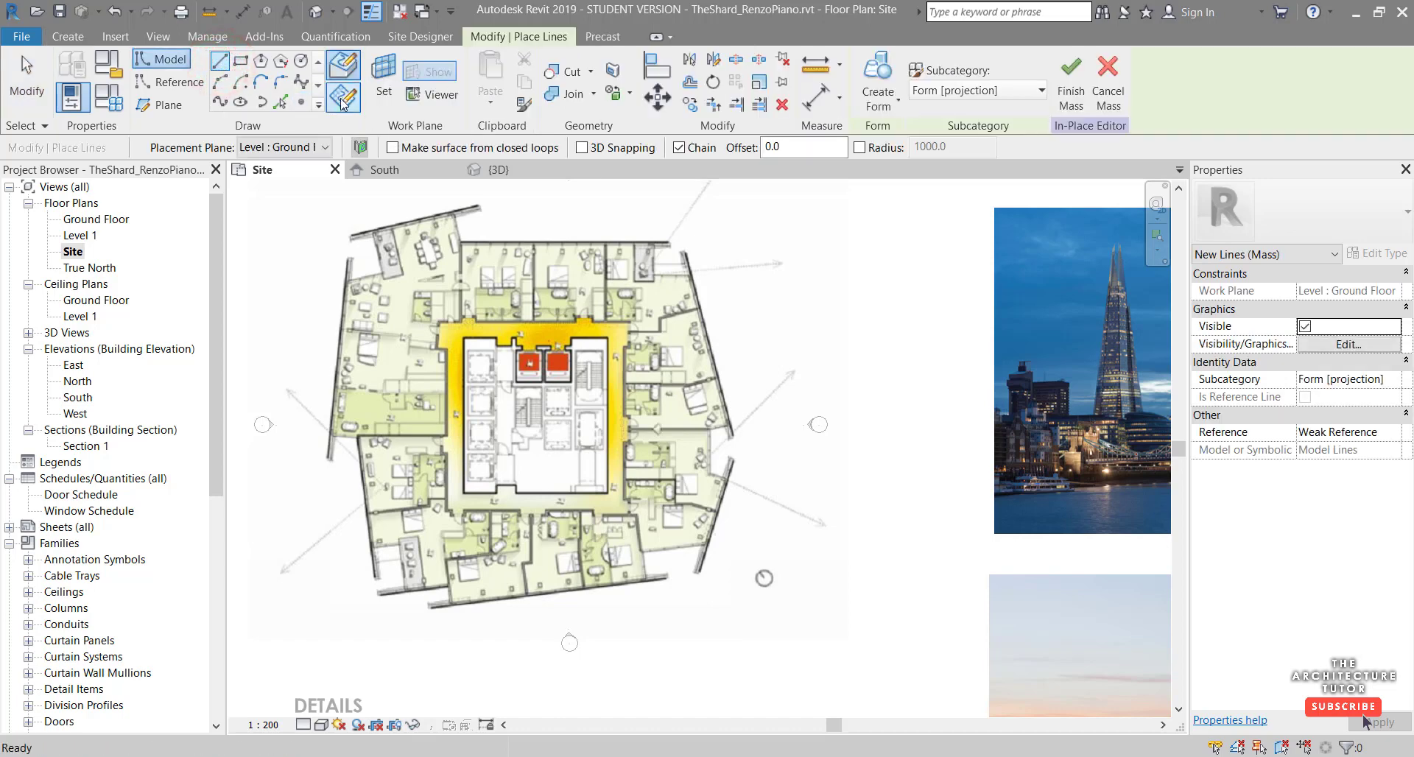
click(343, 101)
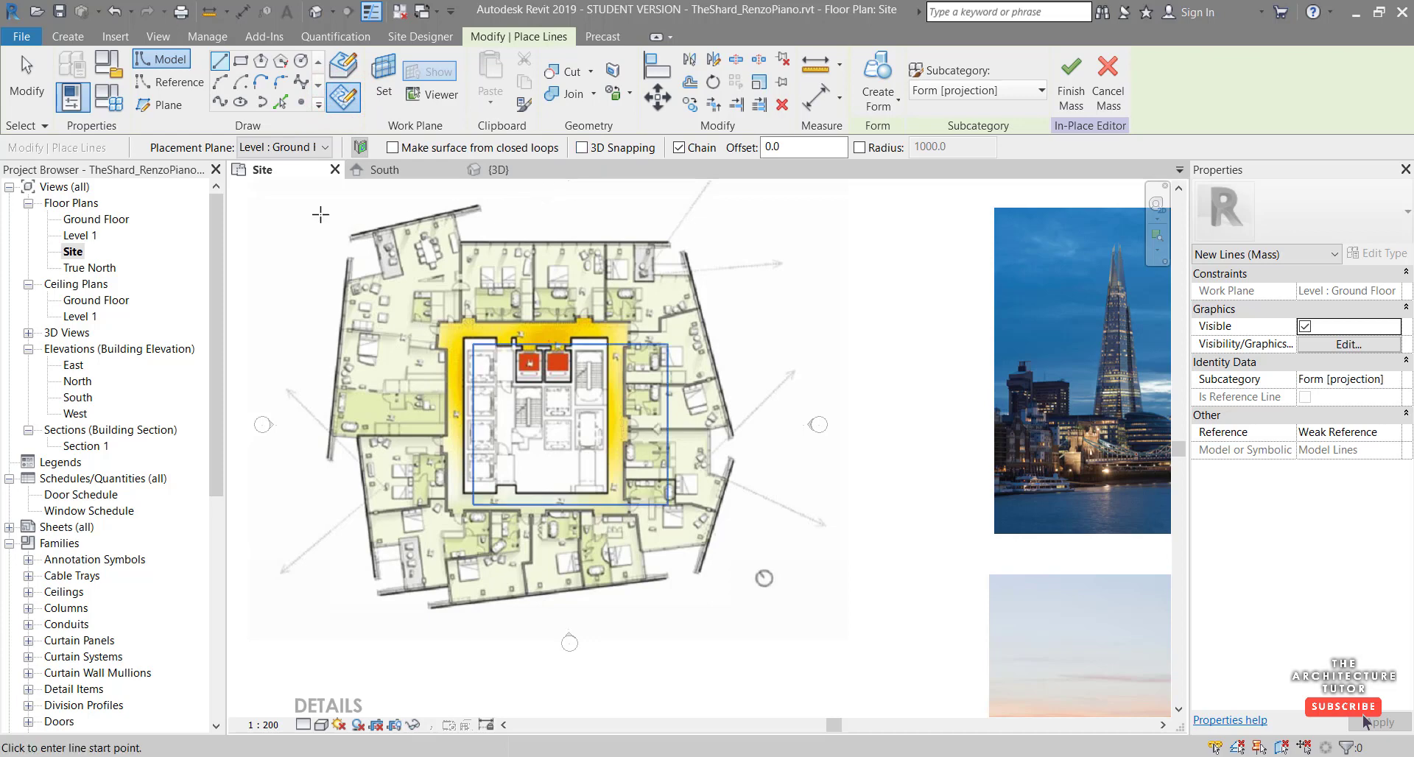
click(322, 148)
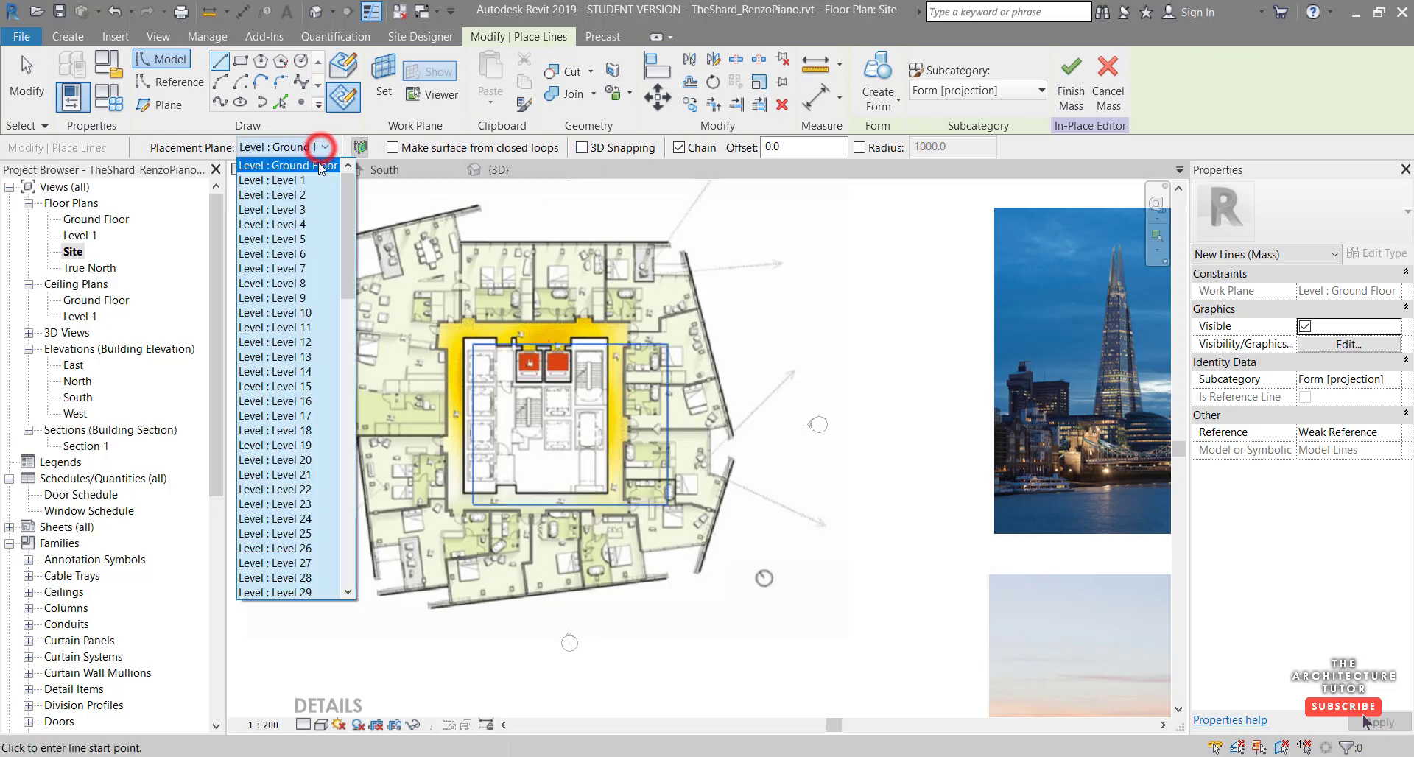
click(317, 177)
scroll(358, 224, up, 2)
scroll(358, 224, up, 3)
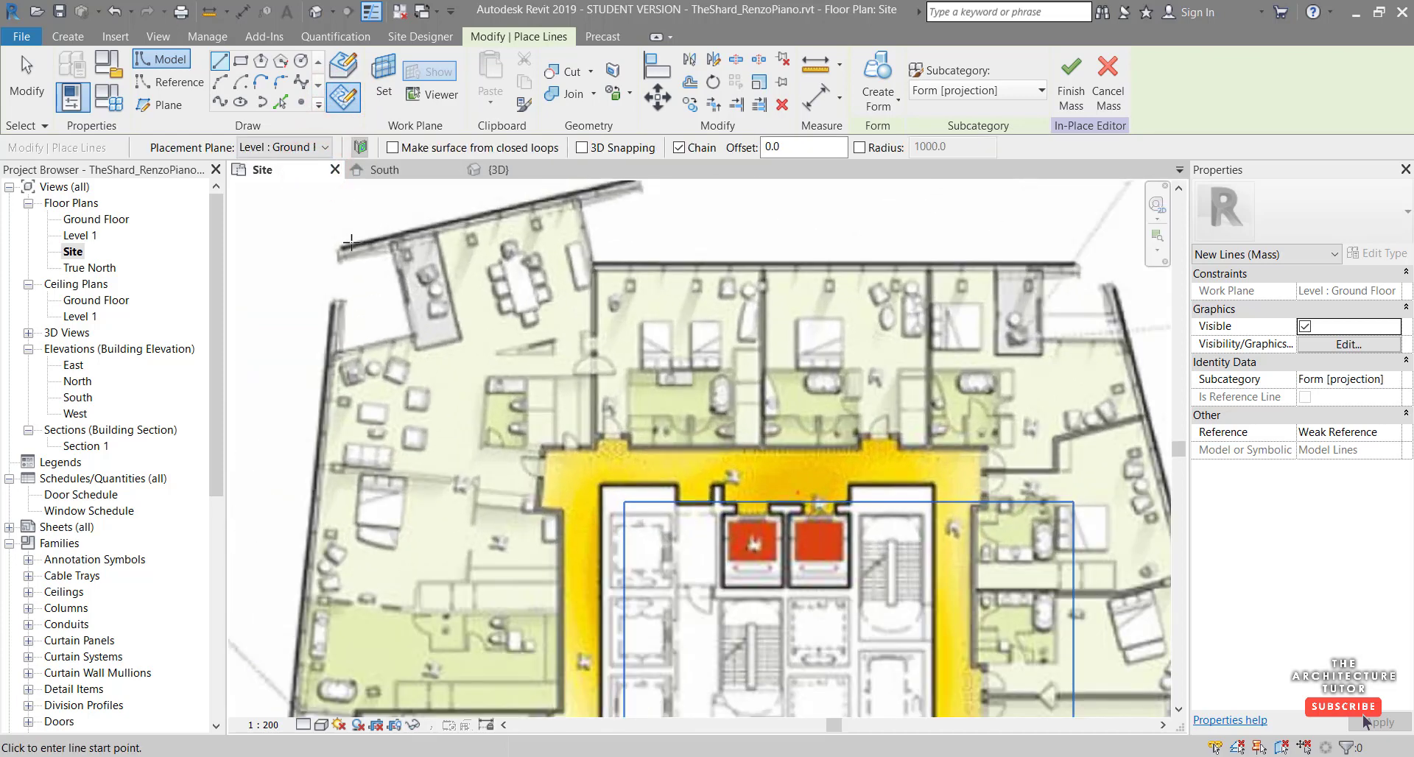
click(337, 251)
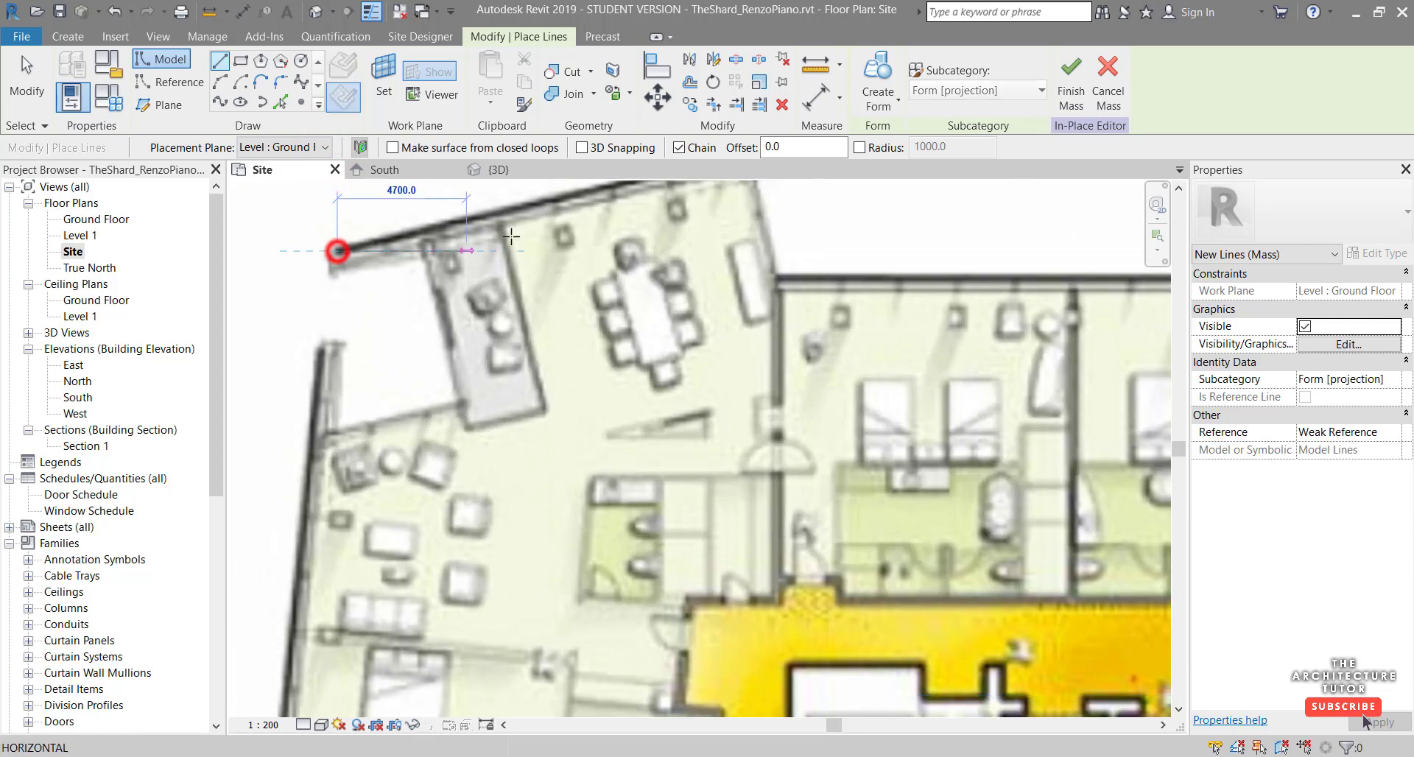
scroll(333, 257, down, 2)
scroll(552, 221, up, 2)
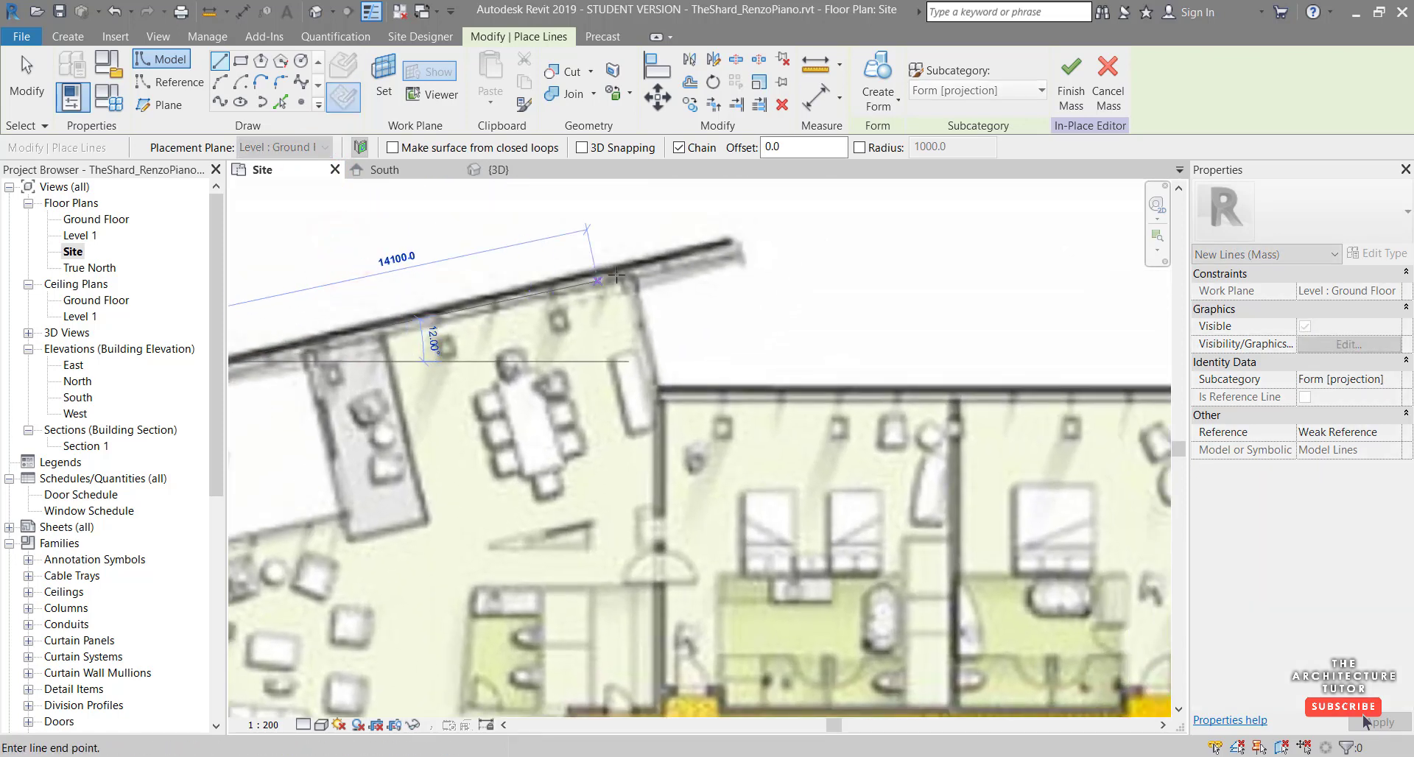
click(730, 243)
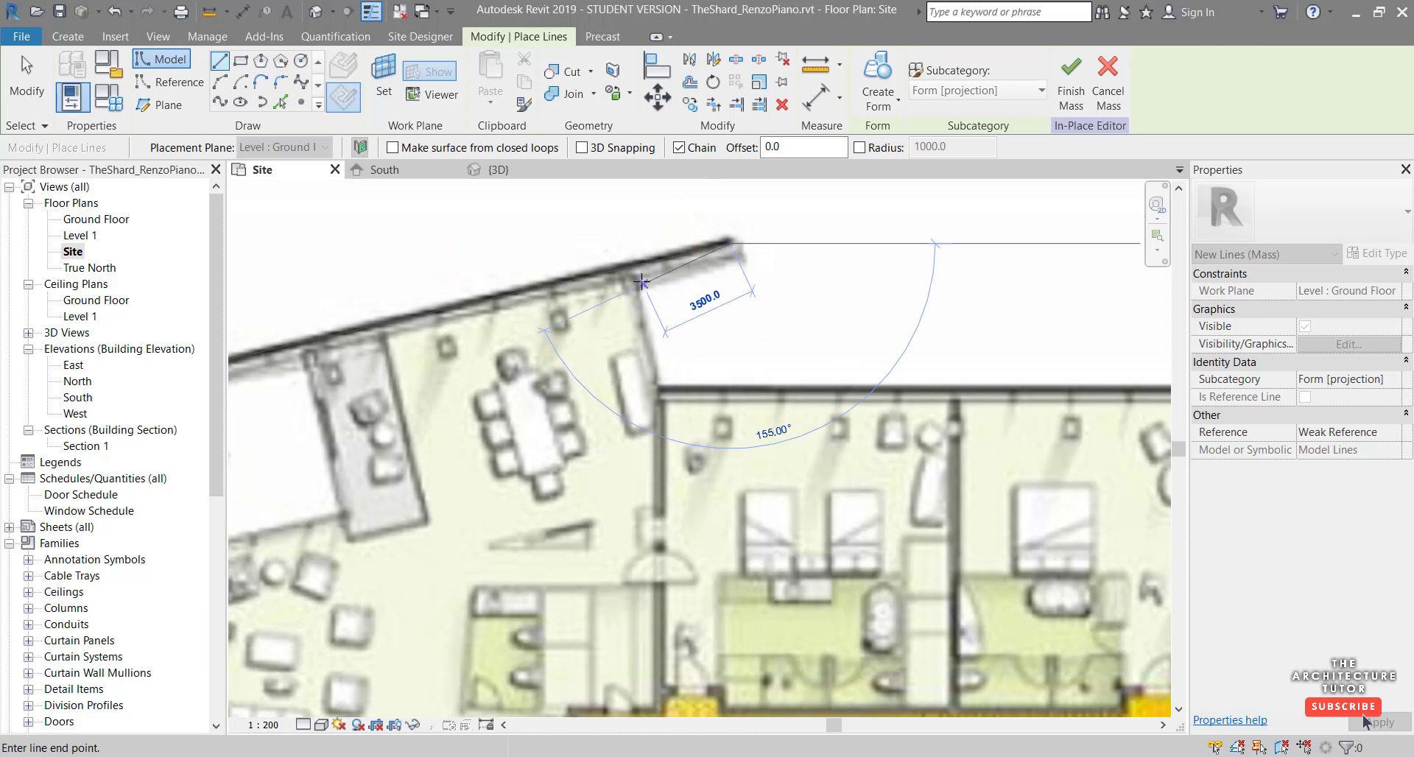
- Continue the outline through the inner notch, along the north facade for about 30500 mm, and across the north-east corner gap
scroll(638, 390, down, 1)
scroll(638, 391, down, 1)
click(649, 390)
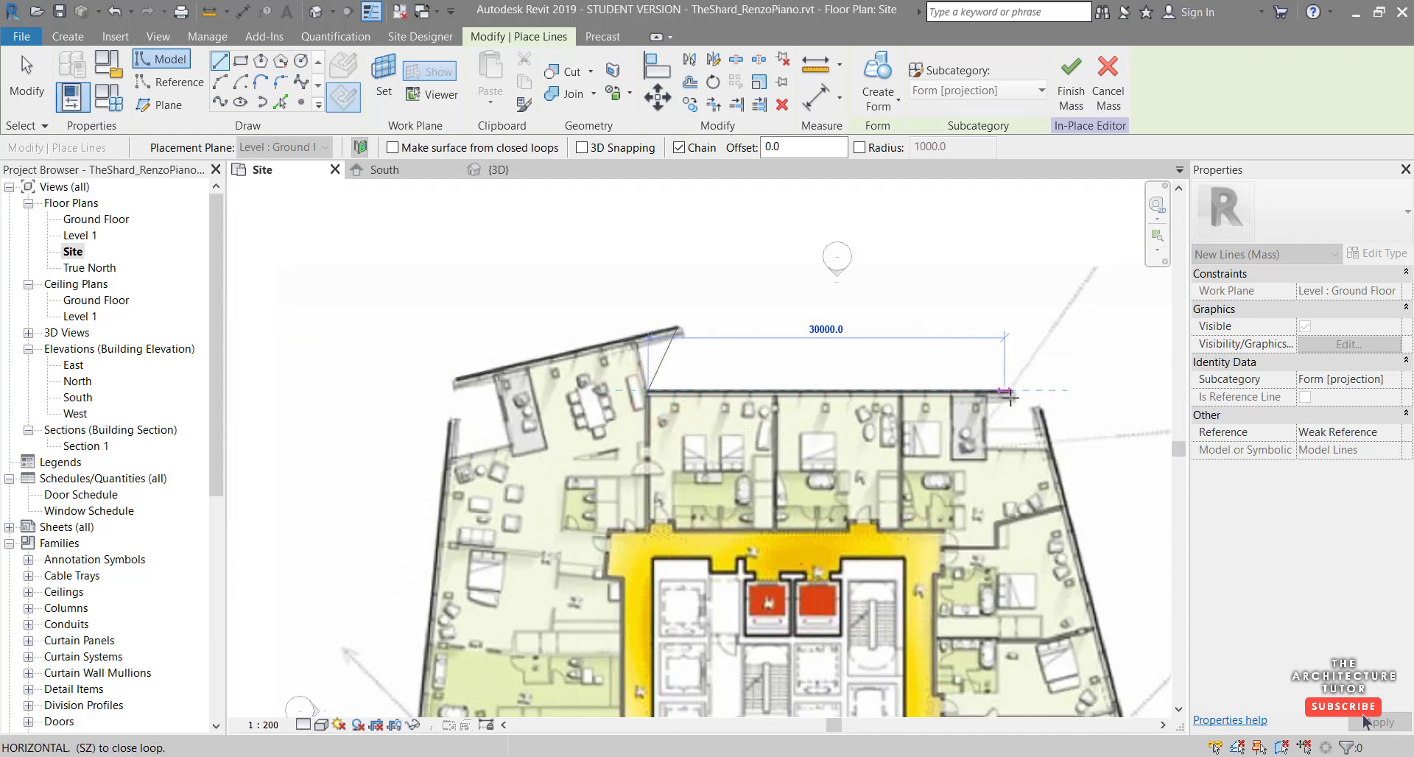
scroll(1014, 394, up, 2)
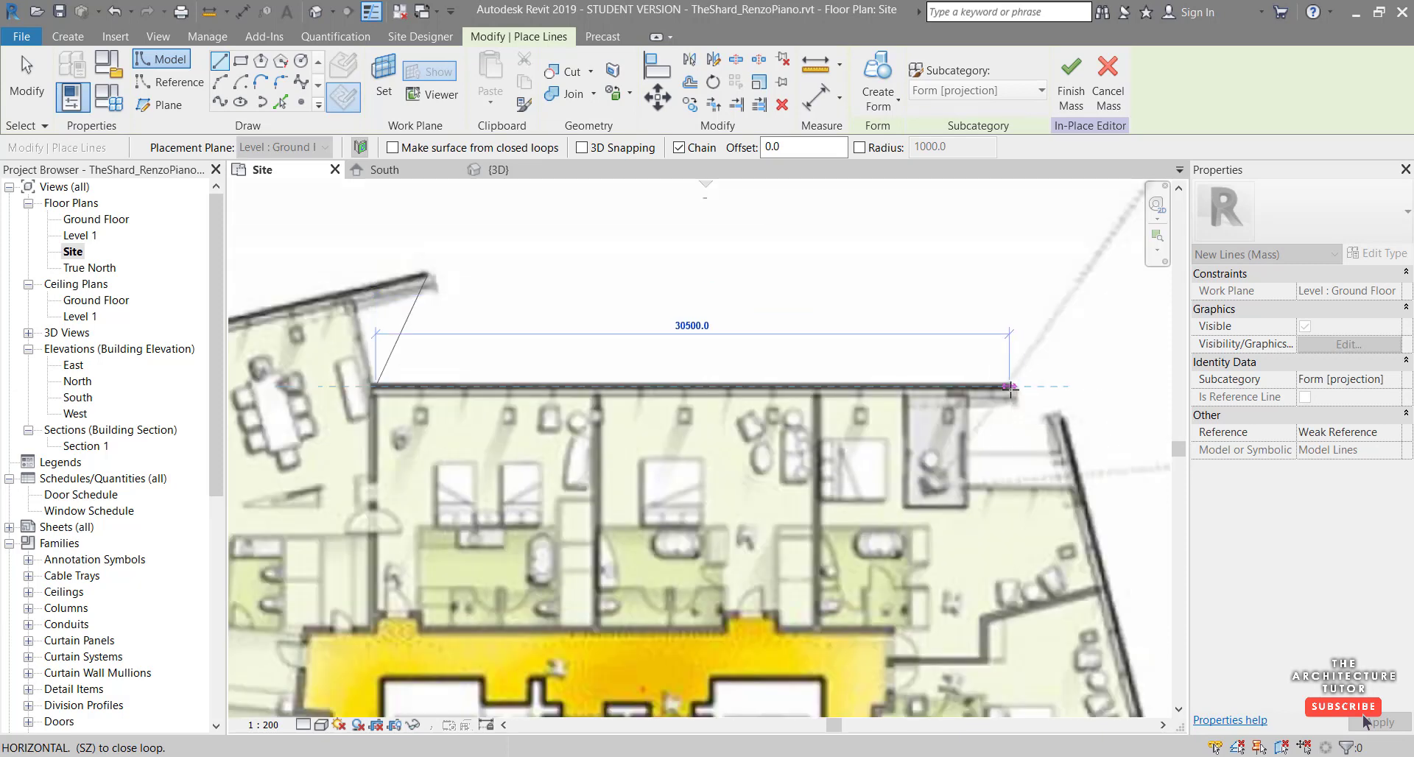
click(1010, 389)
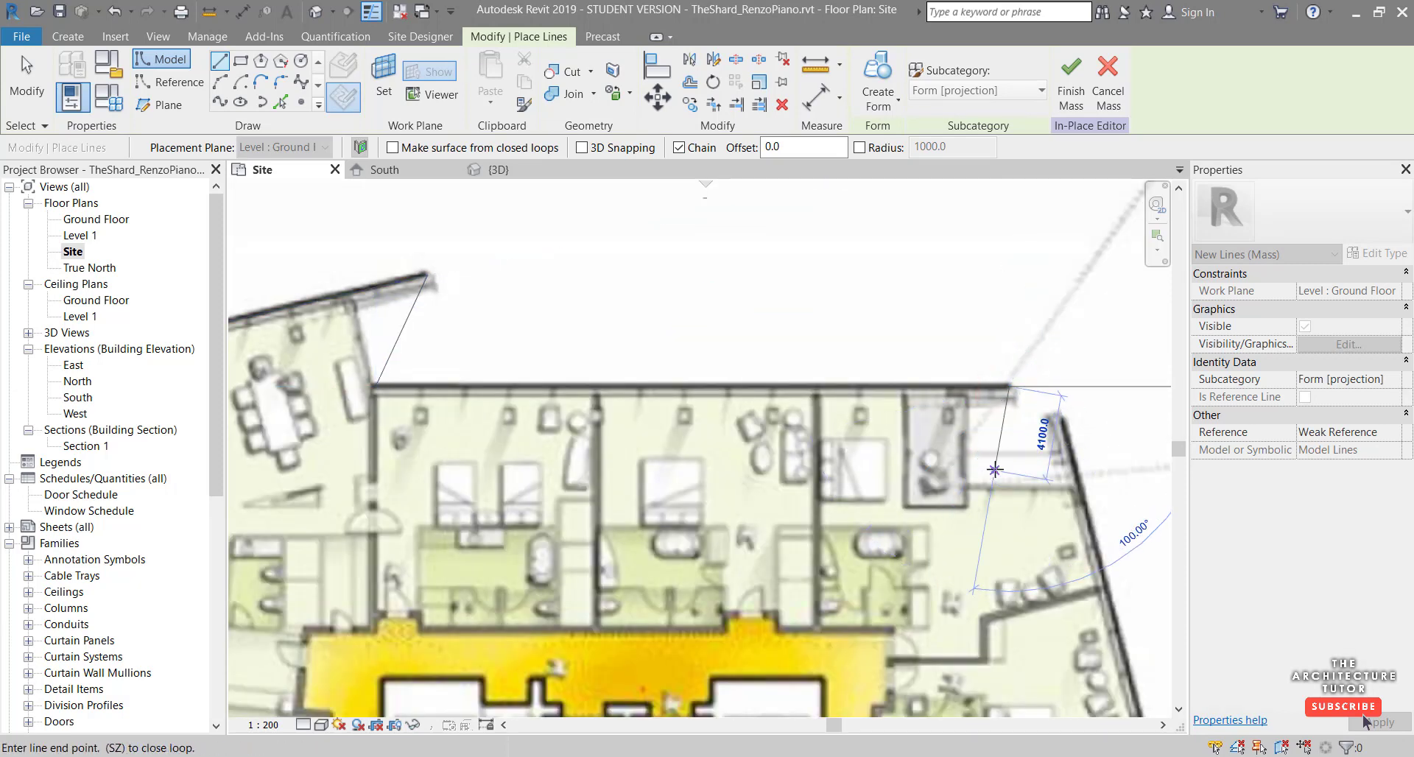
click(1064, 421)
- Trace the two angled east facades down to the south-east corner, bridging the gap between them
scroll(1065, 422, down, 3)
scroll(1094, 615, up, 4)
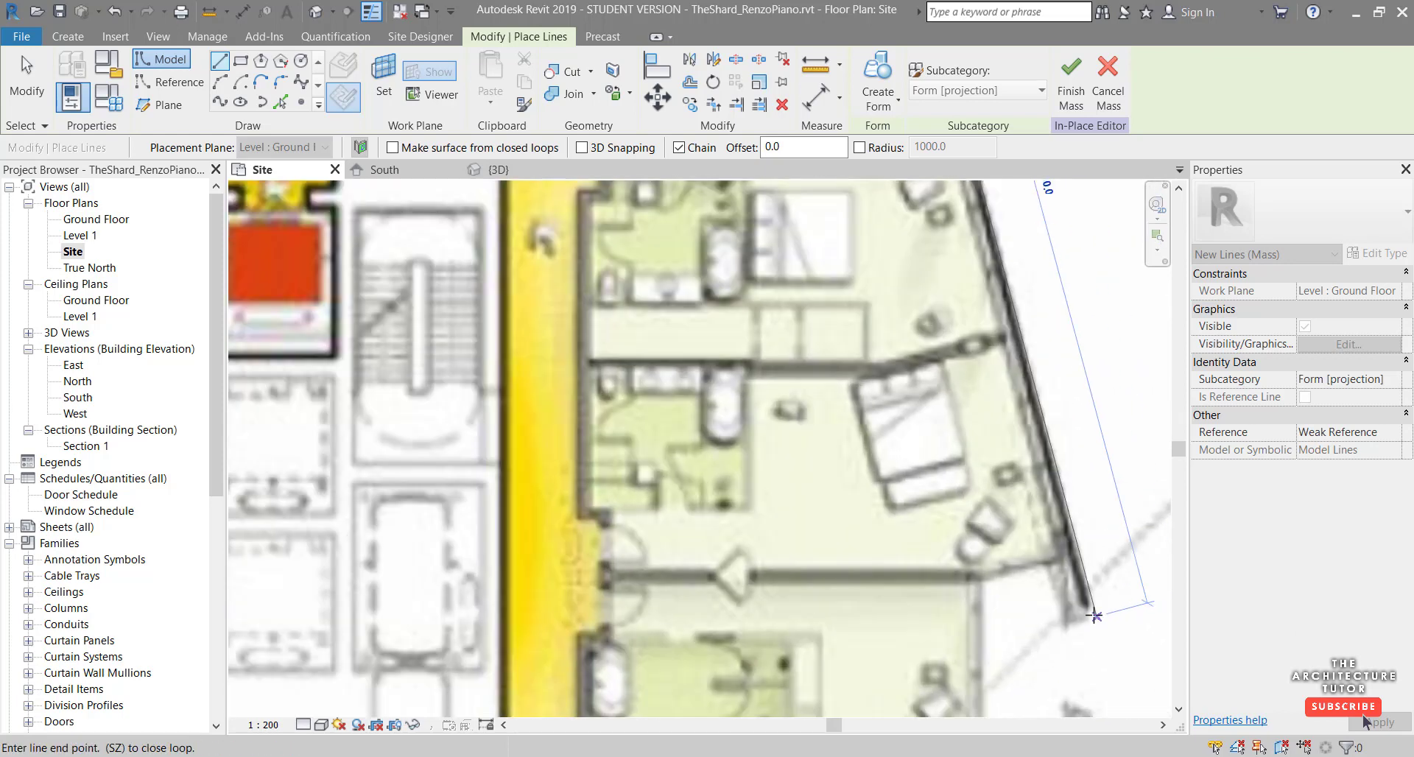
click(1094, 616)
middle_drag(1090, 608, 1039, 288)
scroll(1039, 288, down, 2)
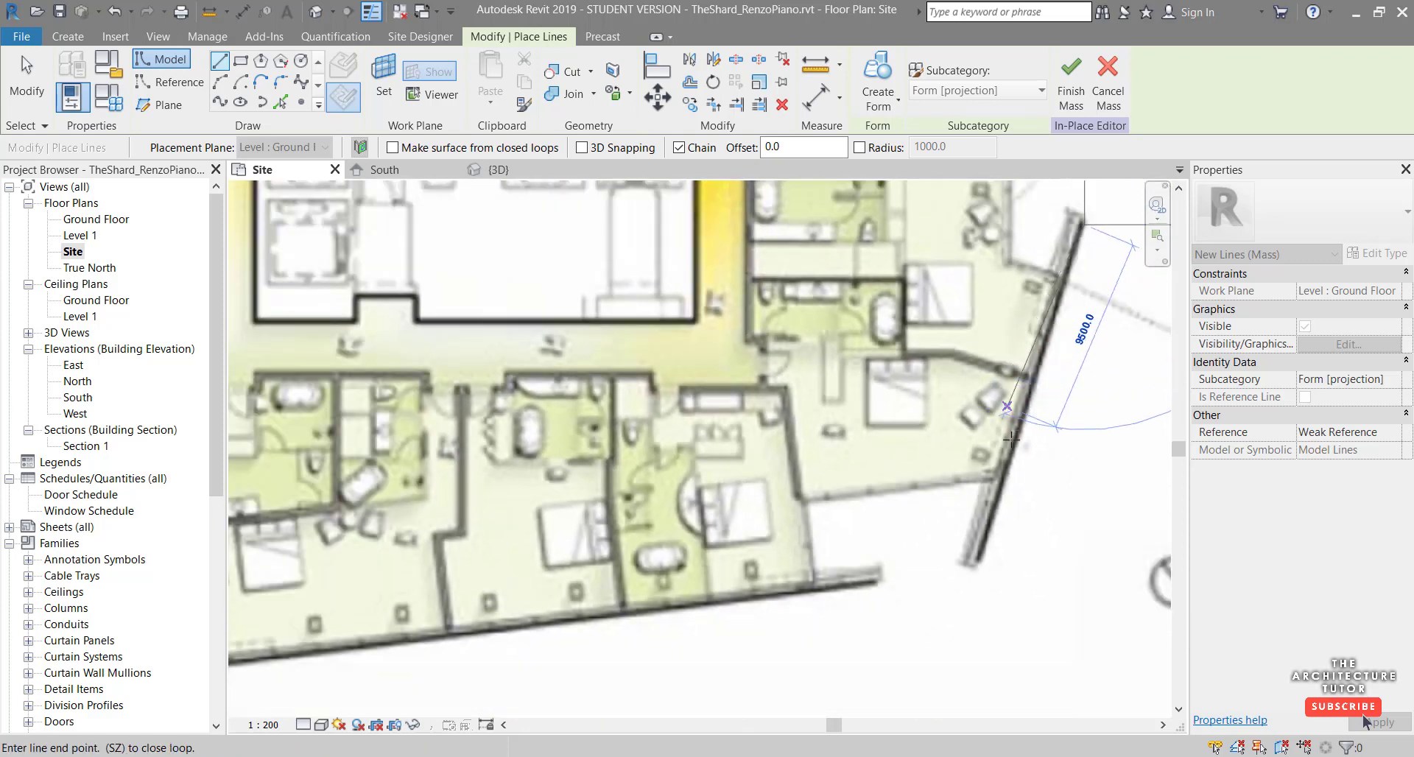
click(978, 565)
- Continue the outline across the south-east corner, along the south facade for about 34800 mm, and around the stepped south-west corner
click(873, 582)
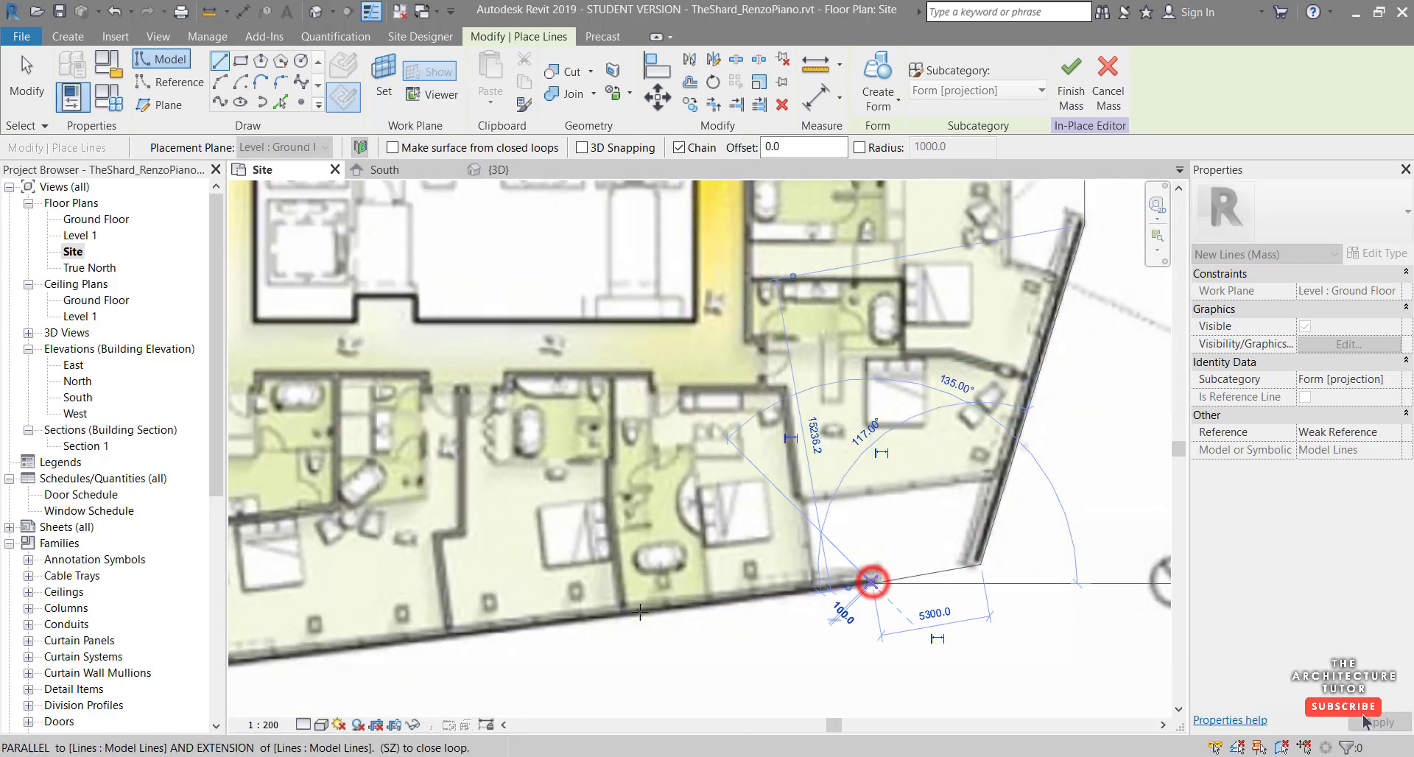
middle_drag(401, 678, 687, 567)
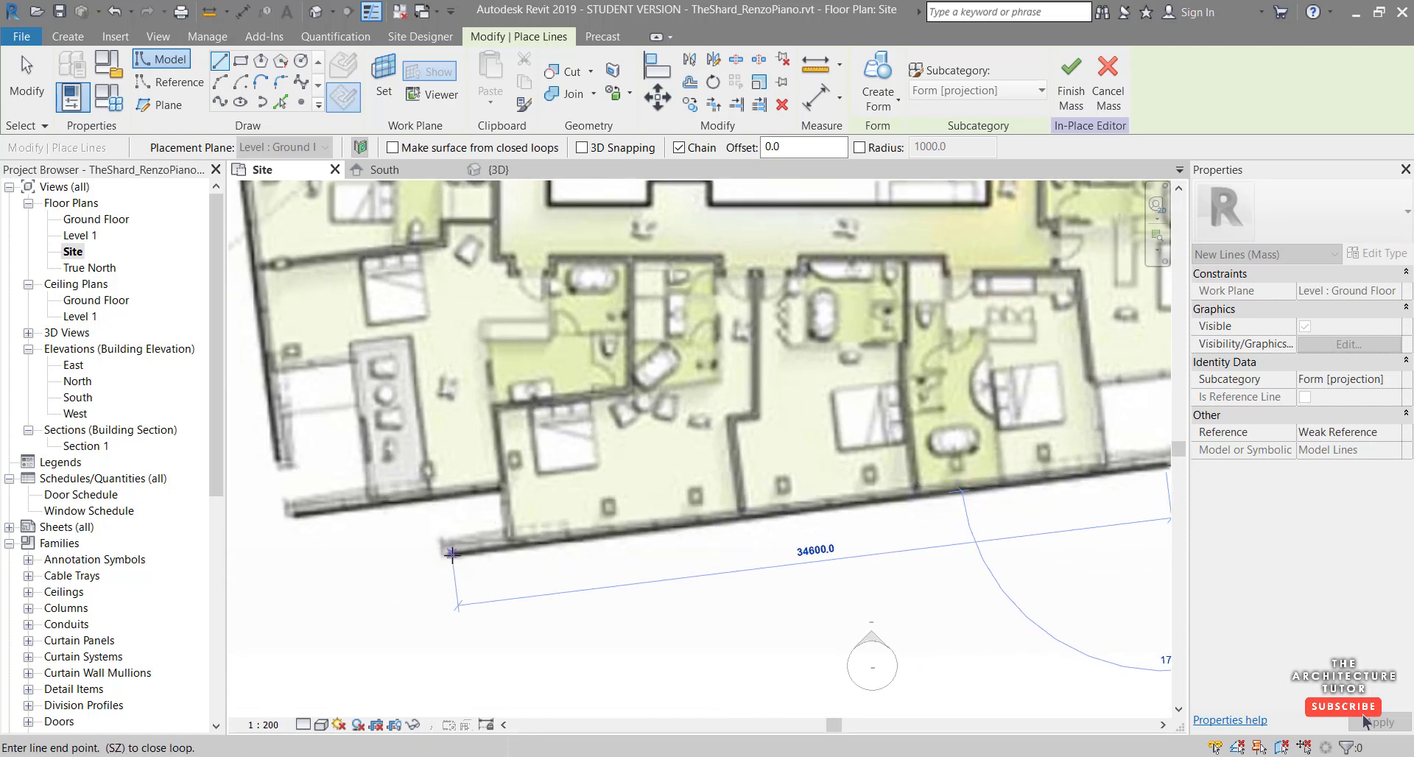
click(451, 554)
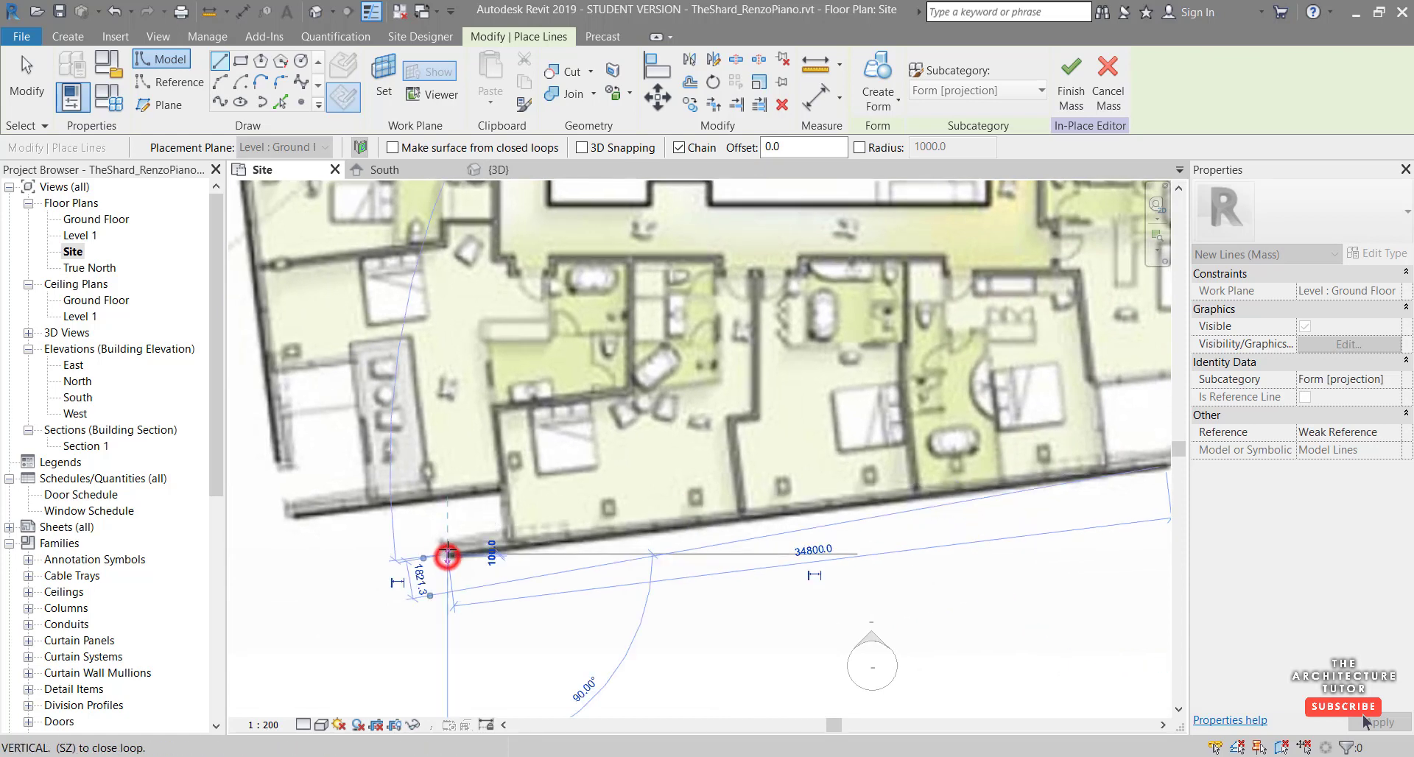
click(501, 491)
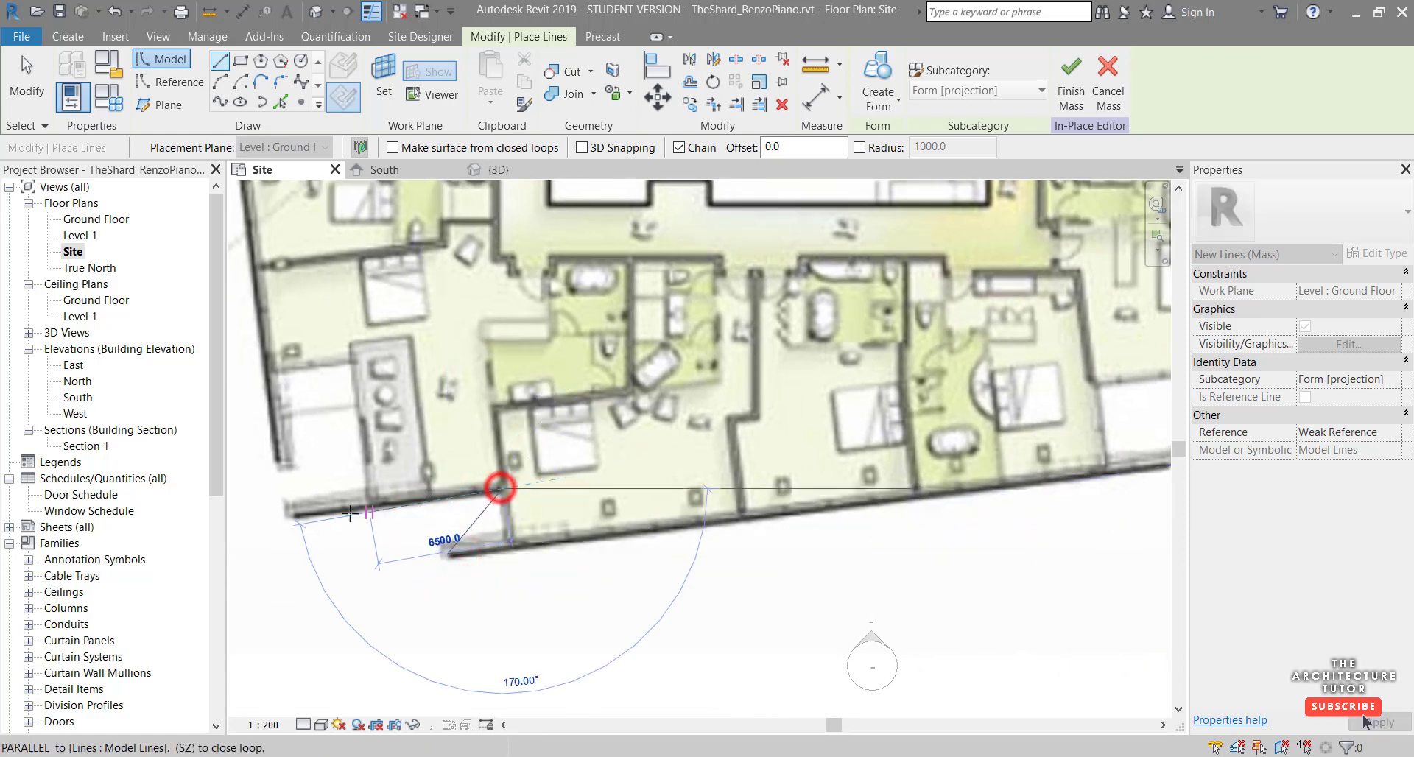
click(295, 514)
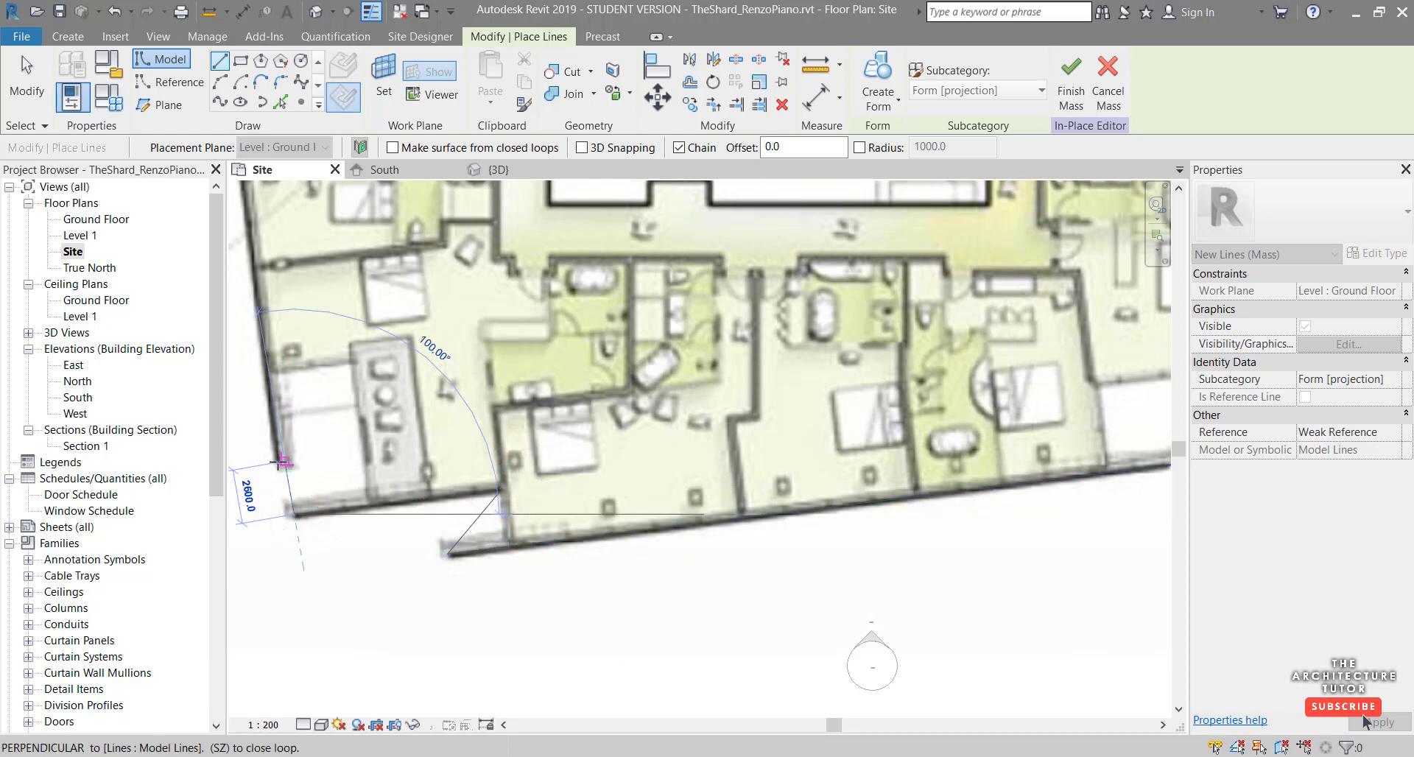
click(284, 463)
- Trace the lower west facade up to the inner notch and connect it to the outer end of the upper west facade
scroll(356, 498, up, 4)
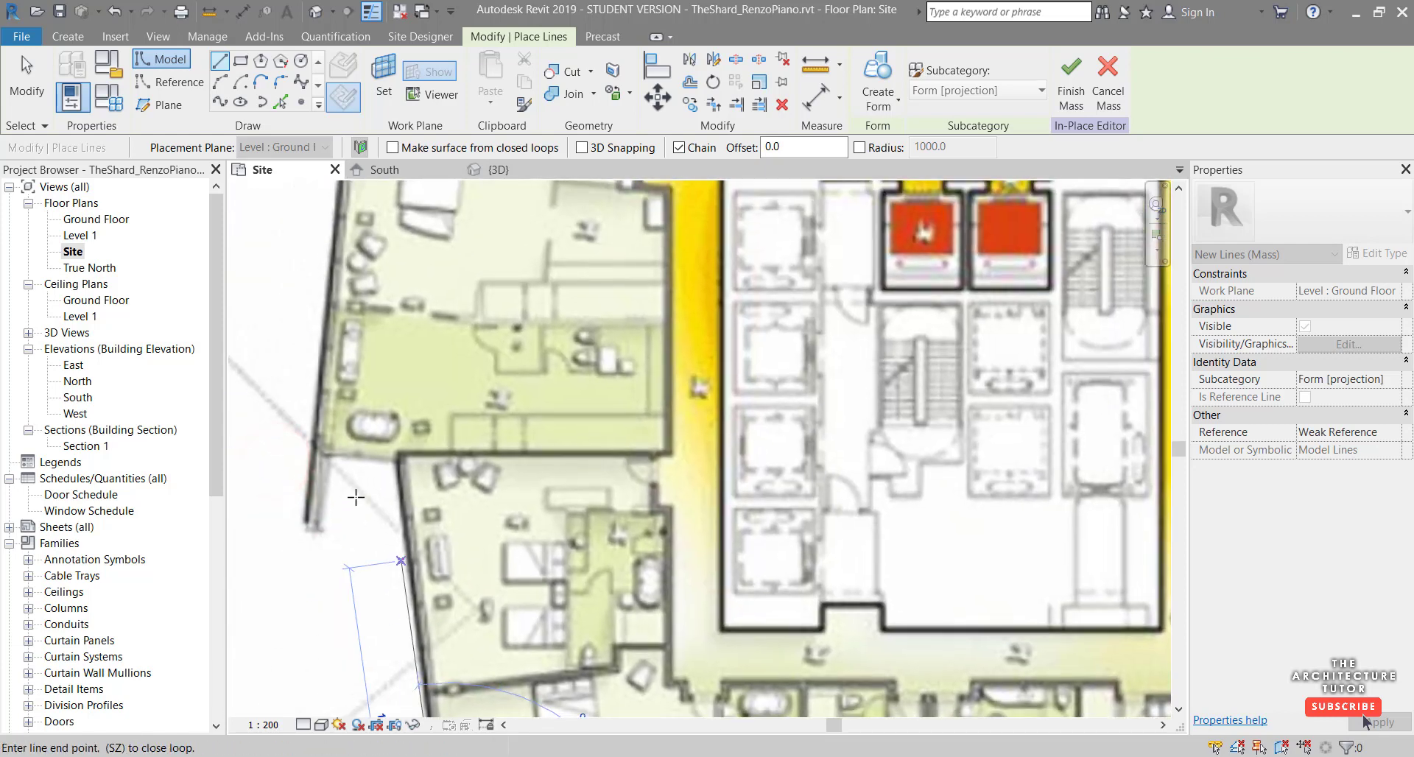
scroll(355, 498, up, 4)
middle_drag(394, 456, 612, 378)
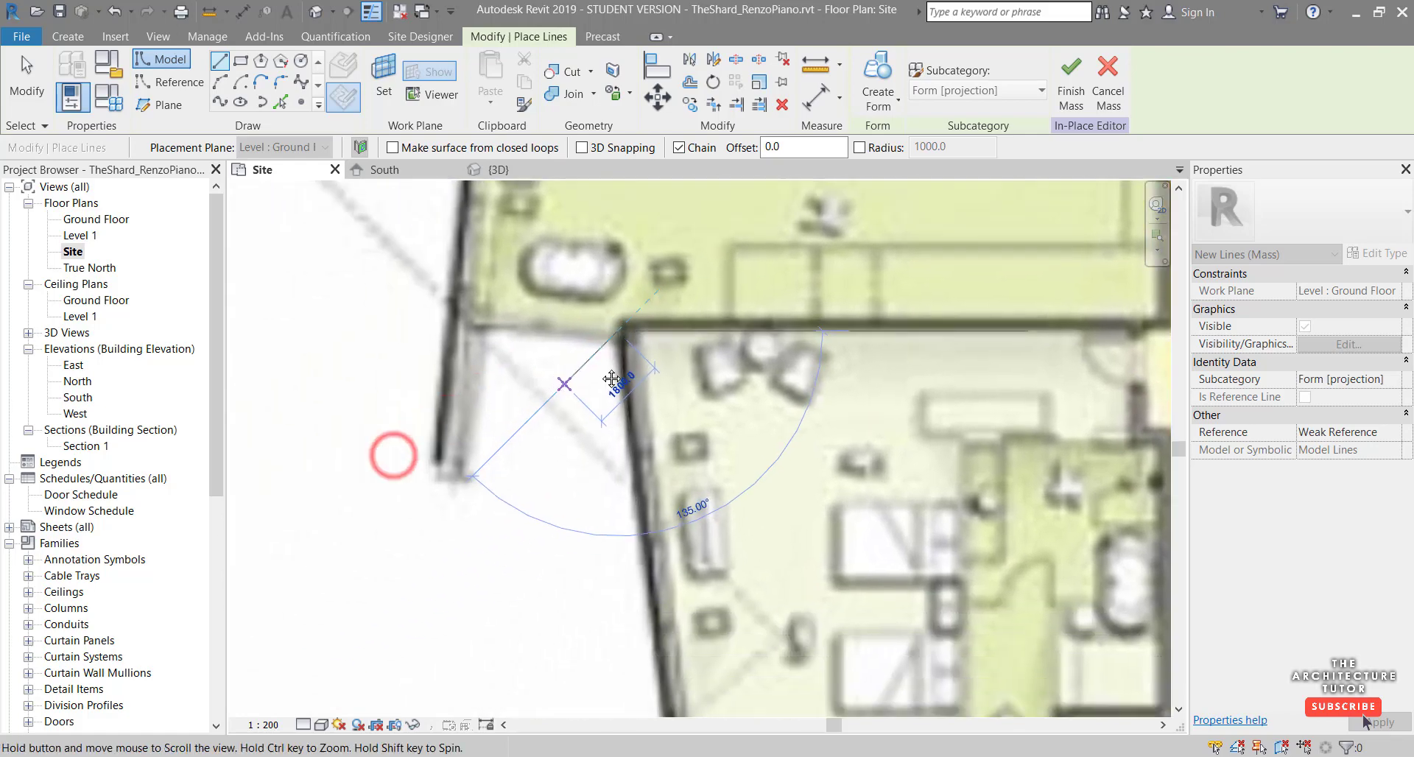
scroll(466, 474, down, 4)
click(471, 441)
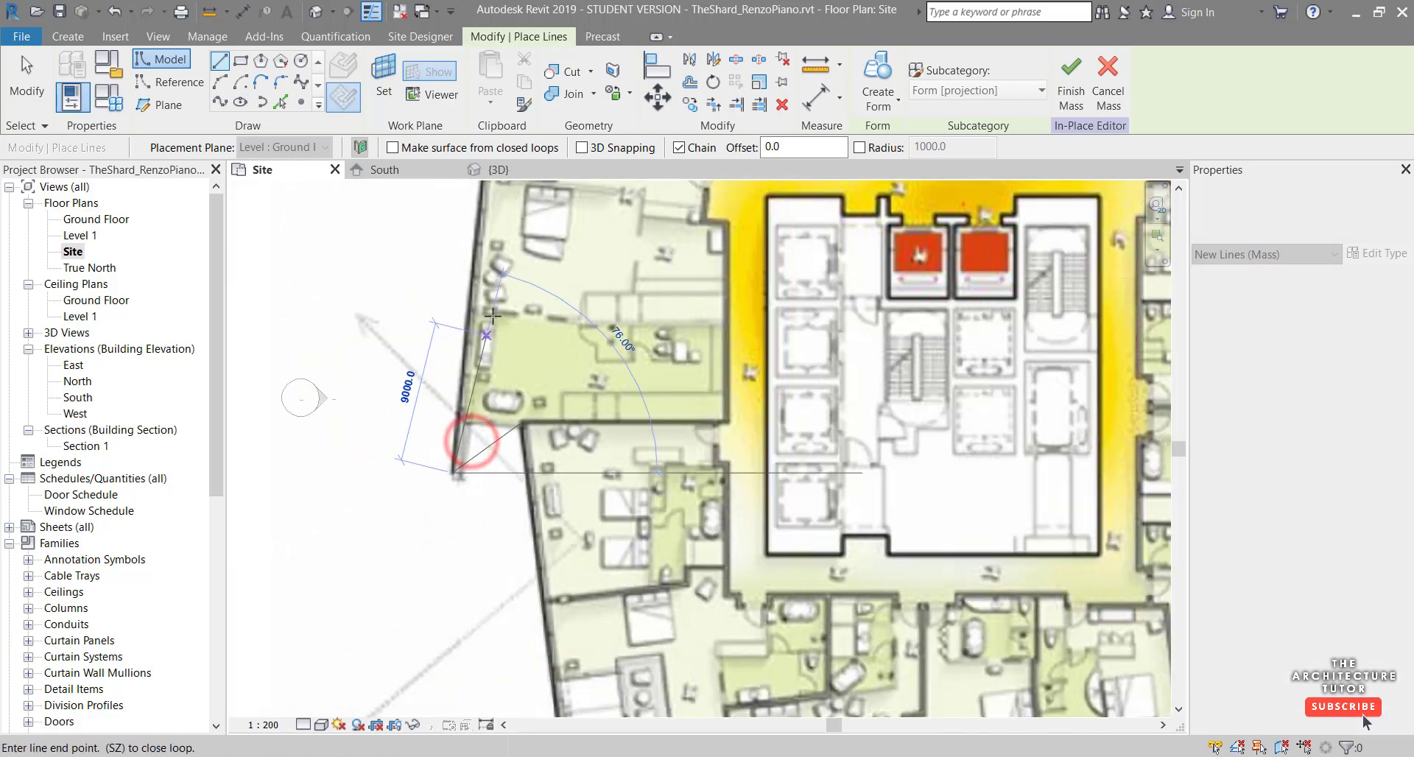
- Trace the upper west facade and close the outline at the start of the north-west line
middle_drag(493, 315, 442, 602)
scroll(435, 337, up, 5)
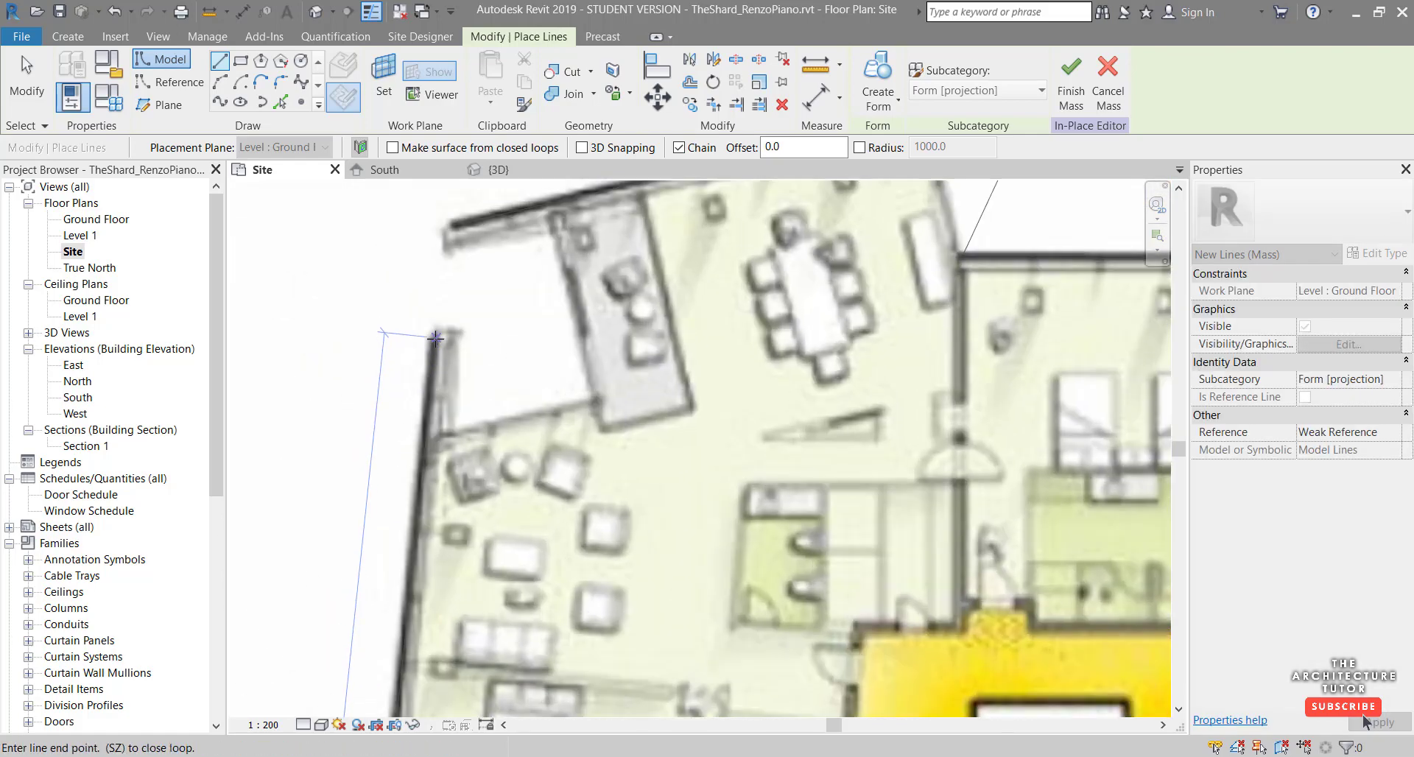
click(435, 337)
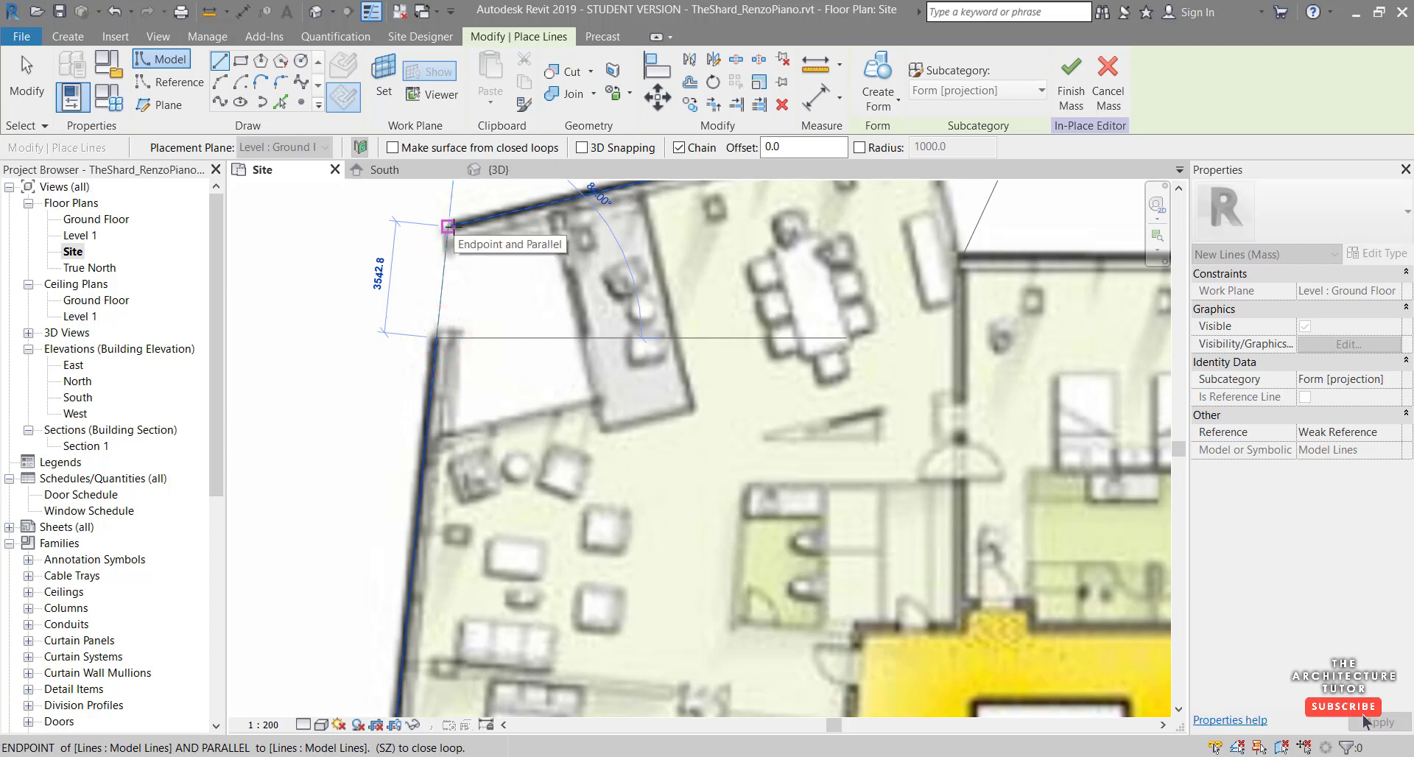
click(448, 225)
scroll(409, 278, down, 3)
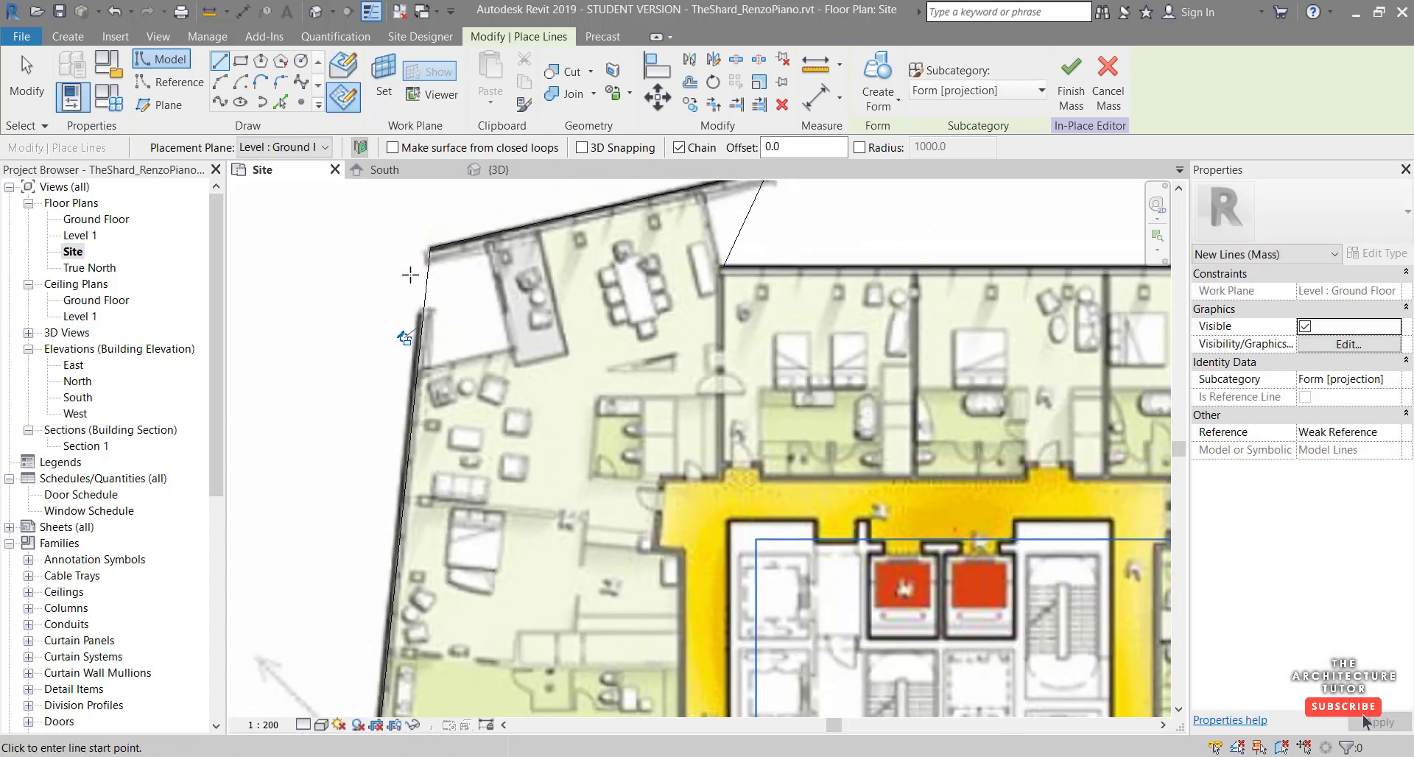
key(Escape)
key(Escape)
- Select the complete chain of traced outline lines, check the selection with the Filter, and create a solid form from it
scroll(396, 282, down, 2)
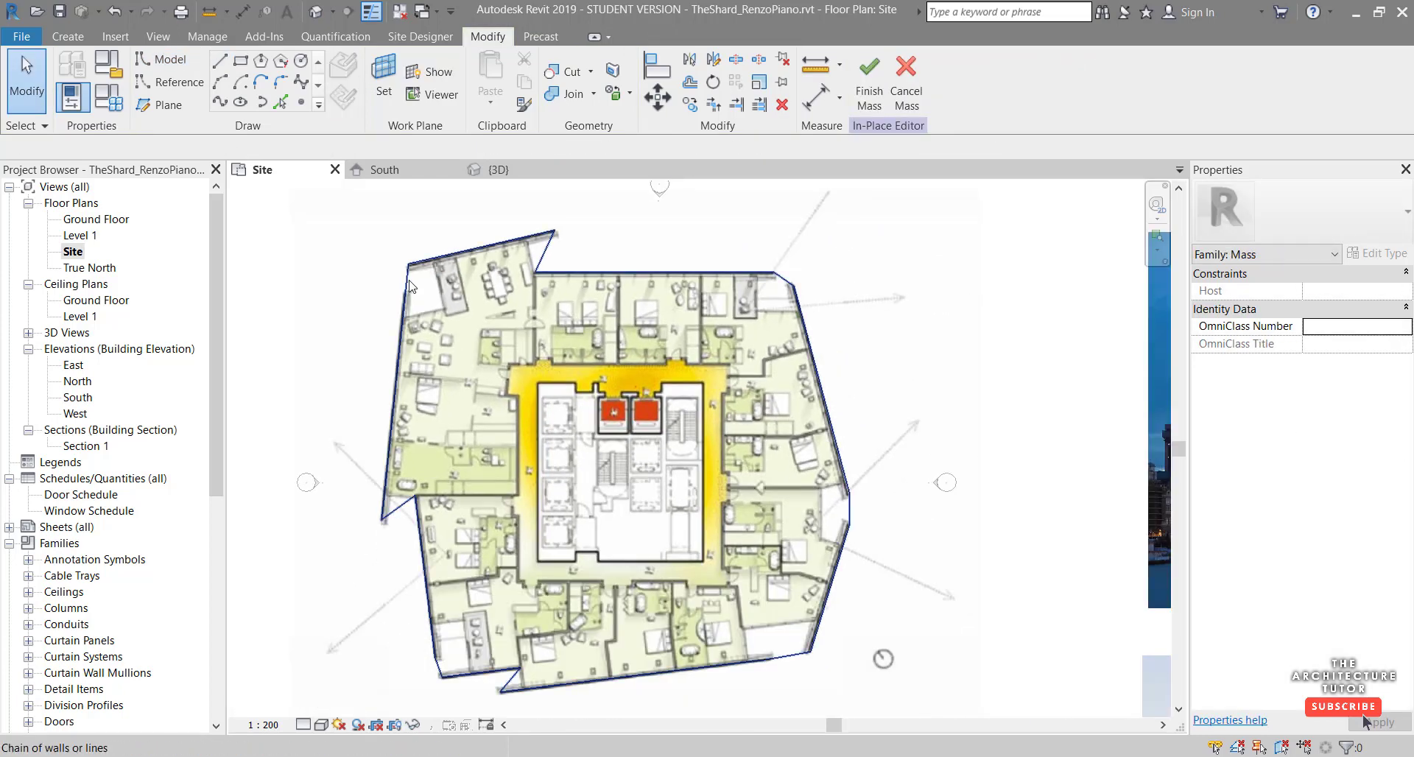
scroll(409, 279, down, 2)
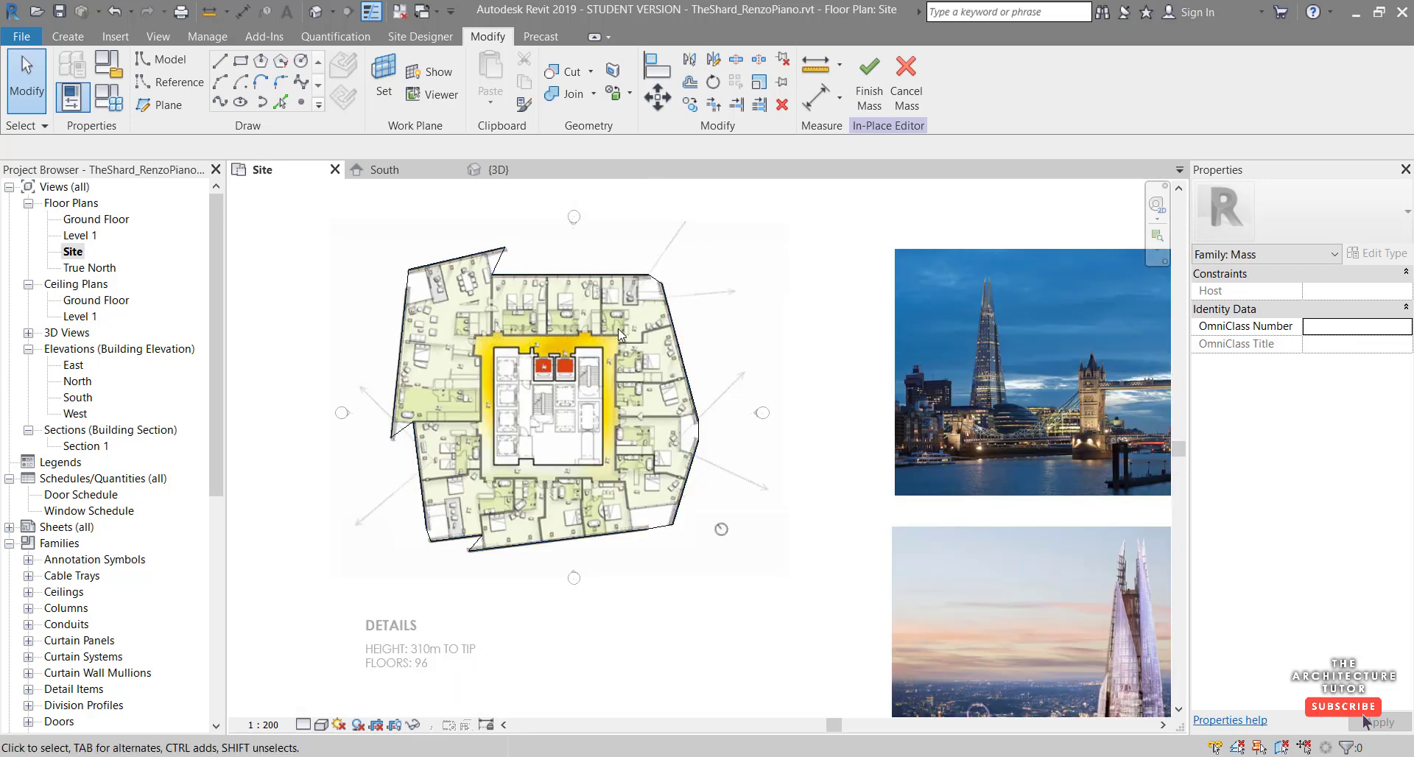
scroll(431, 346, up, 2)
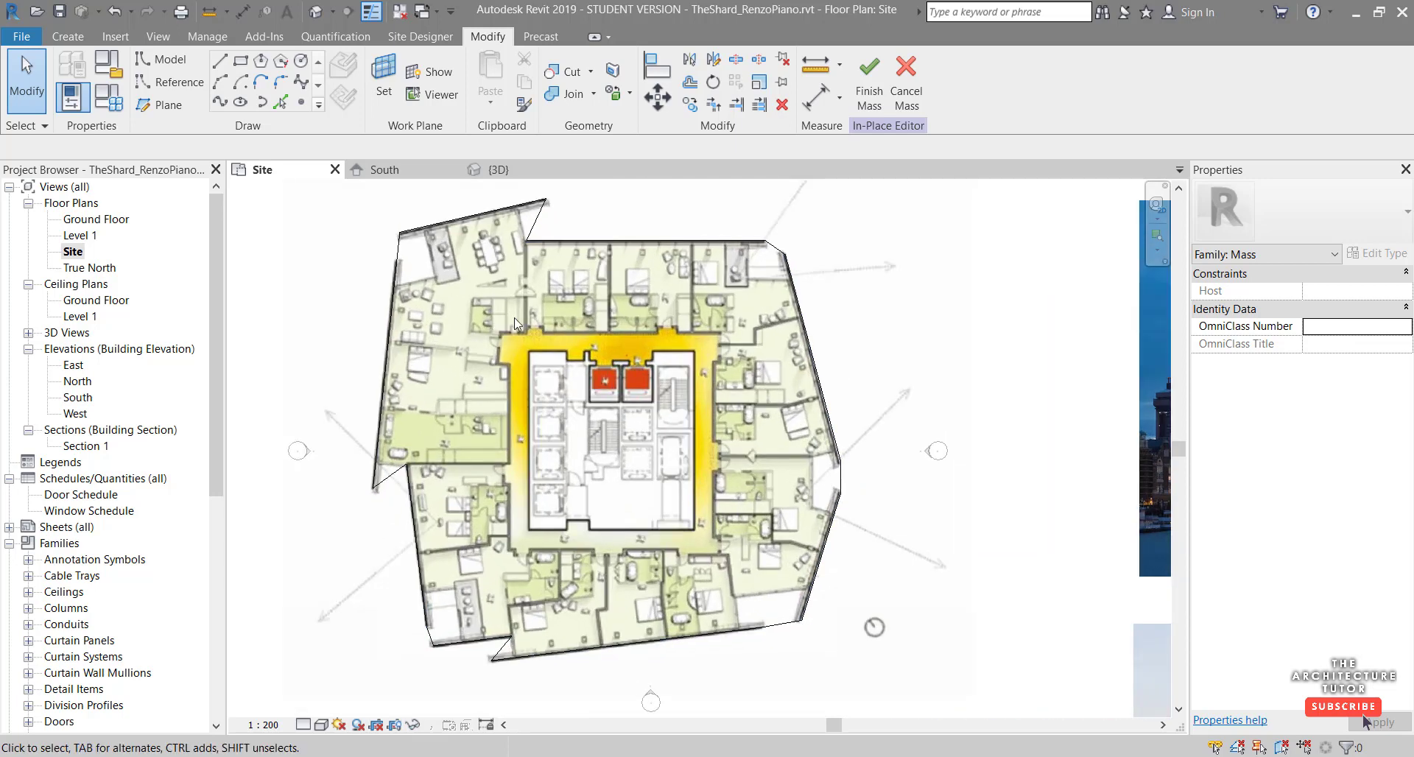
click(567, 304)
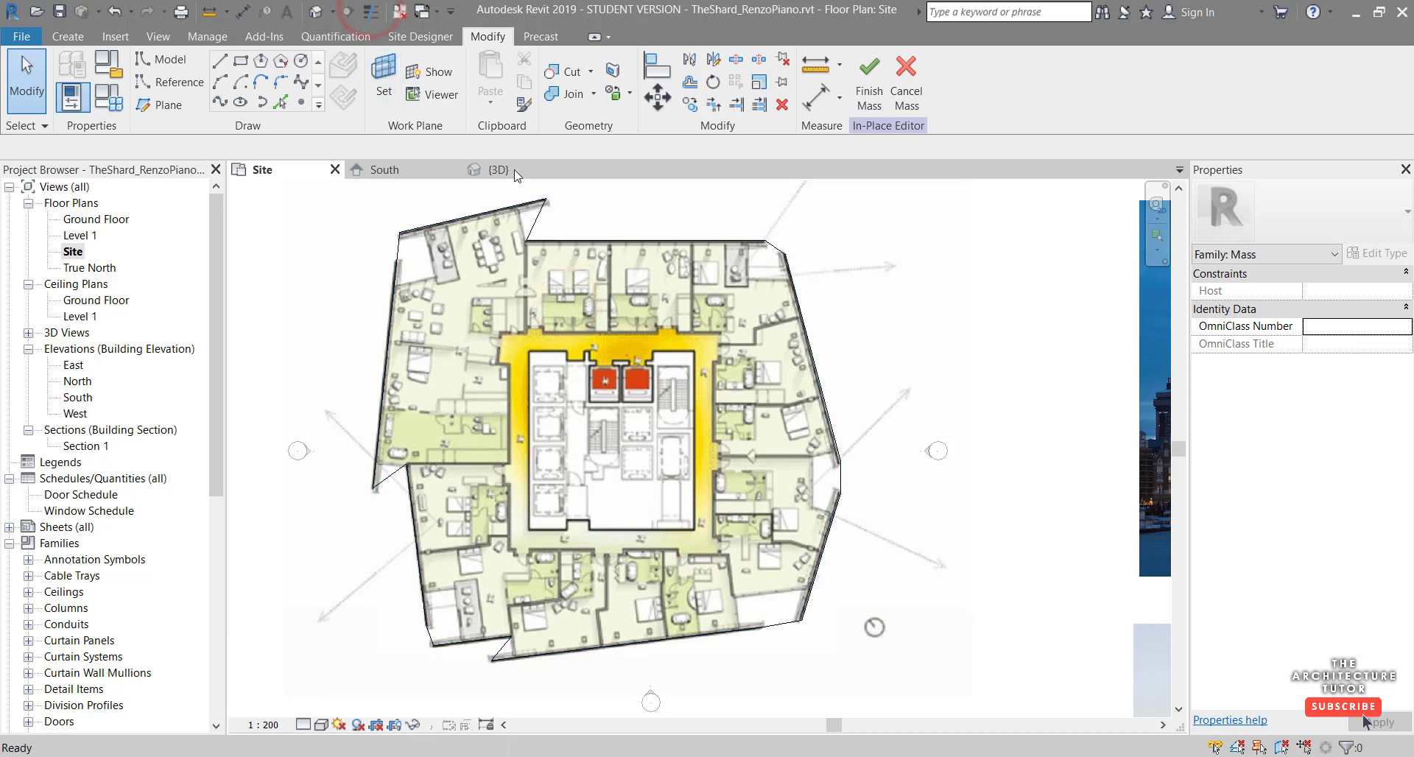
click(535, 227)
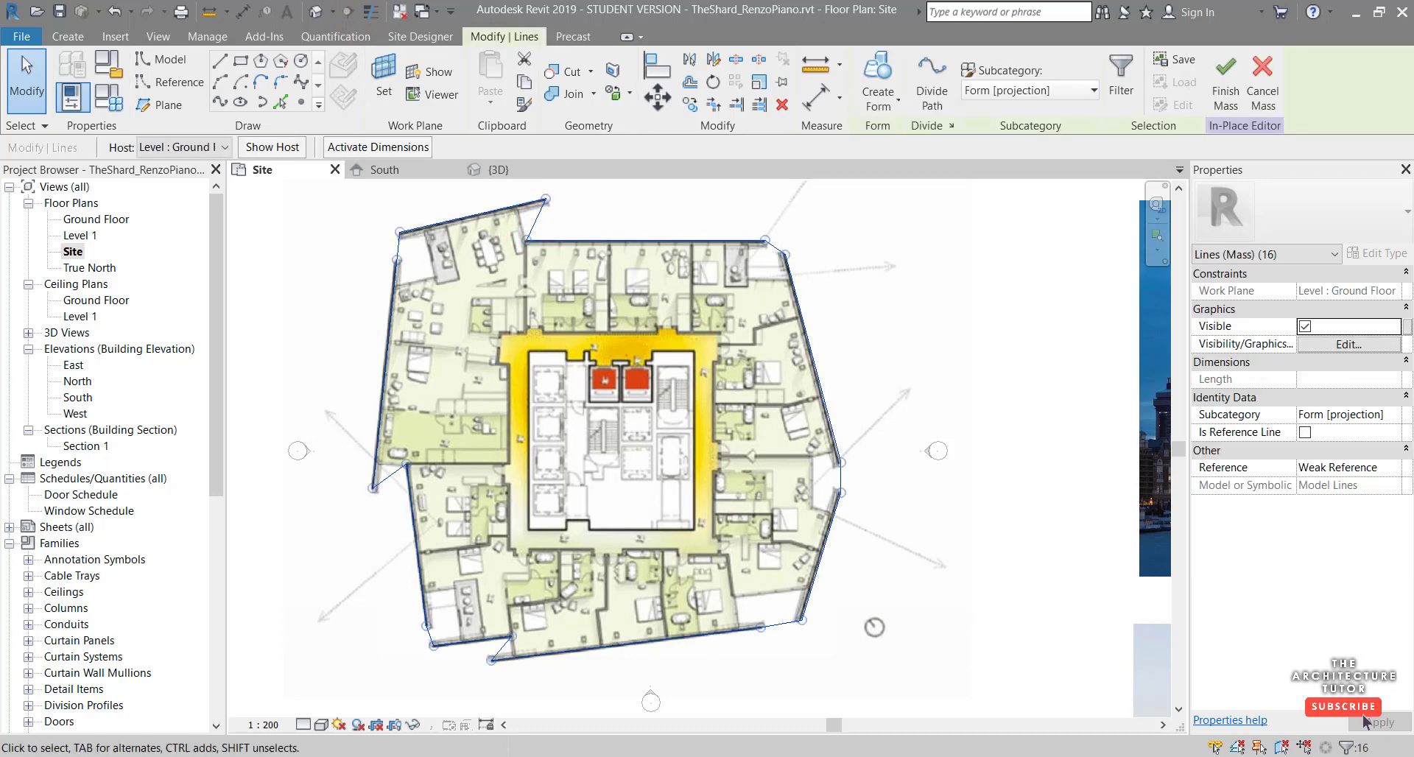
click(1346, 747)
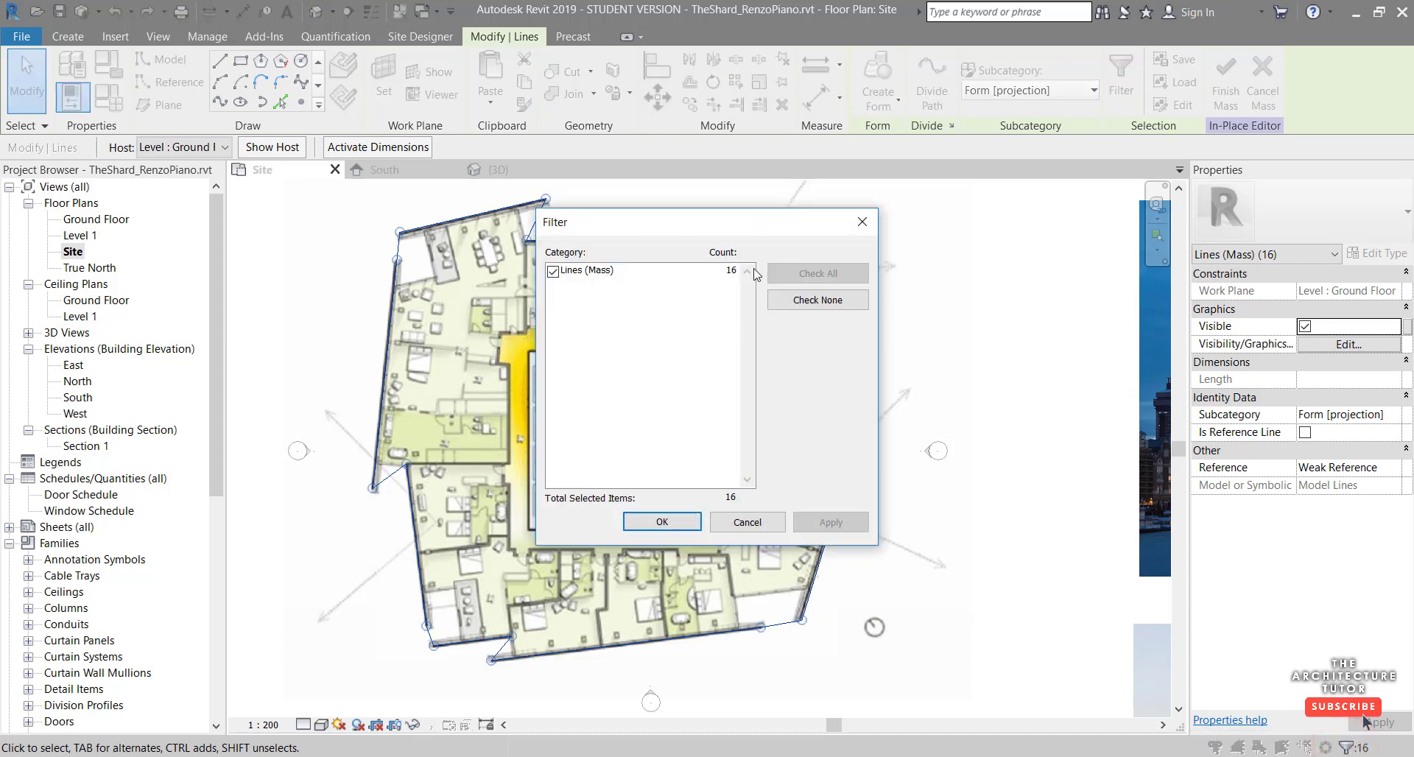
click(662, 522)
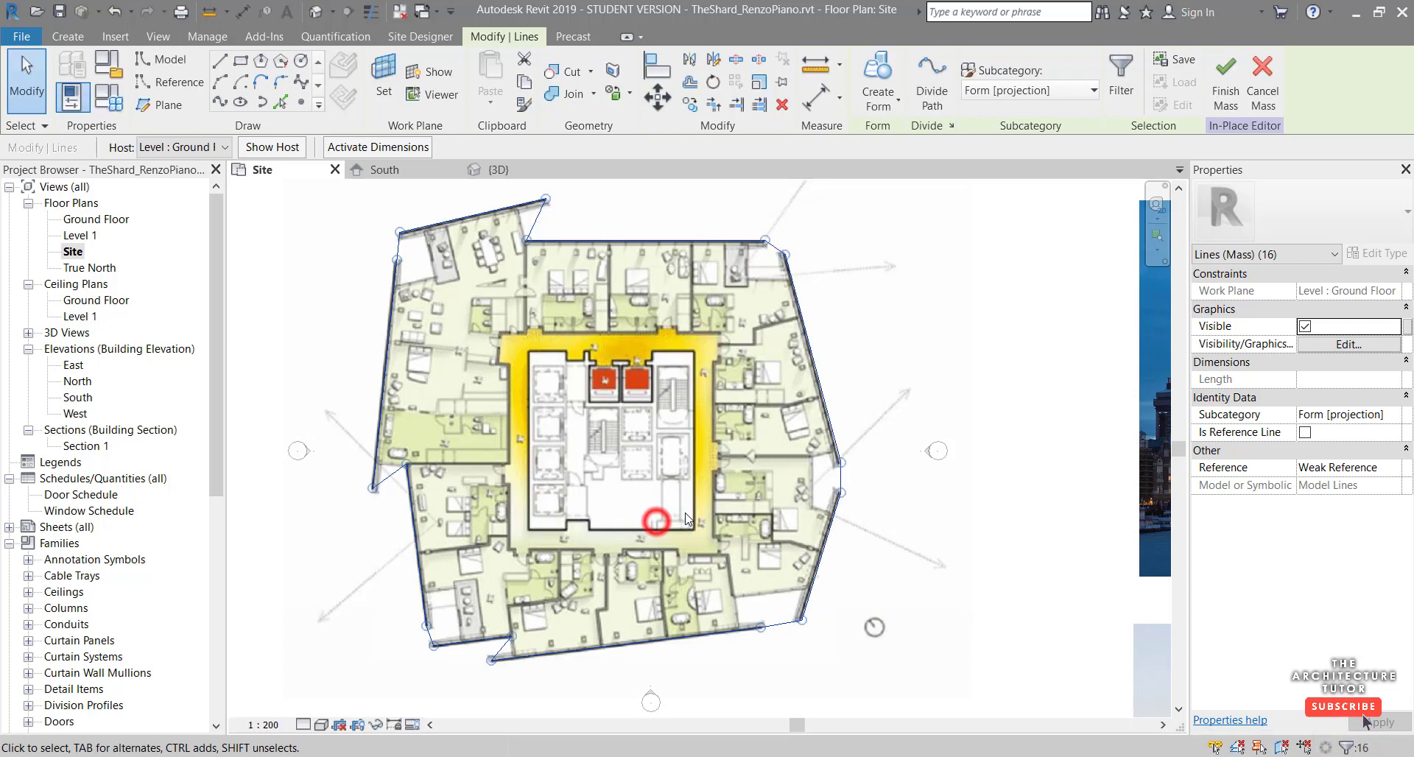
click(889, 108)
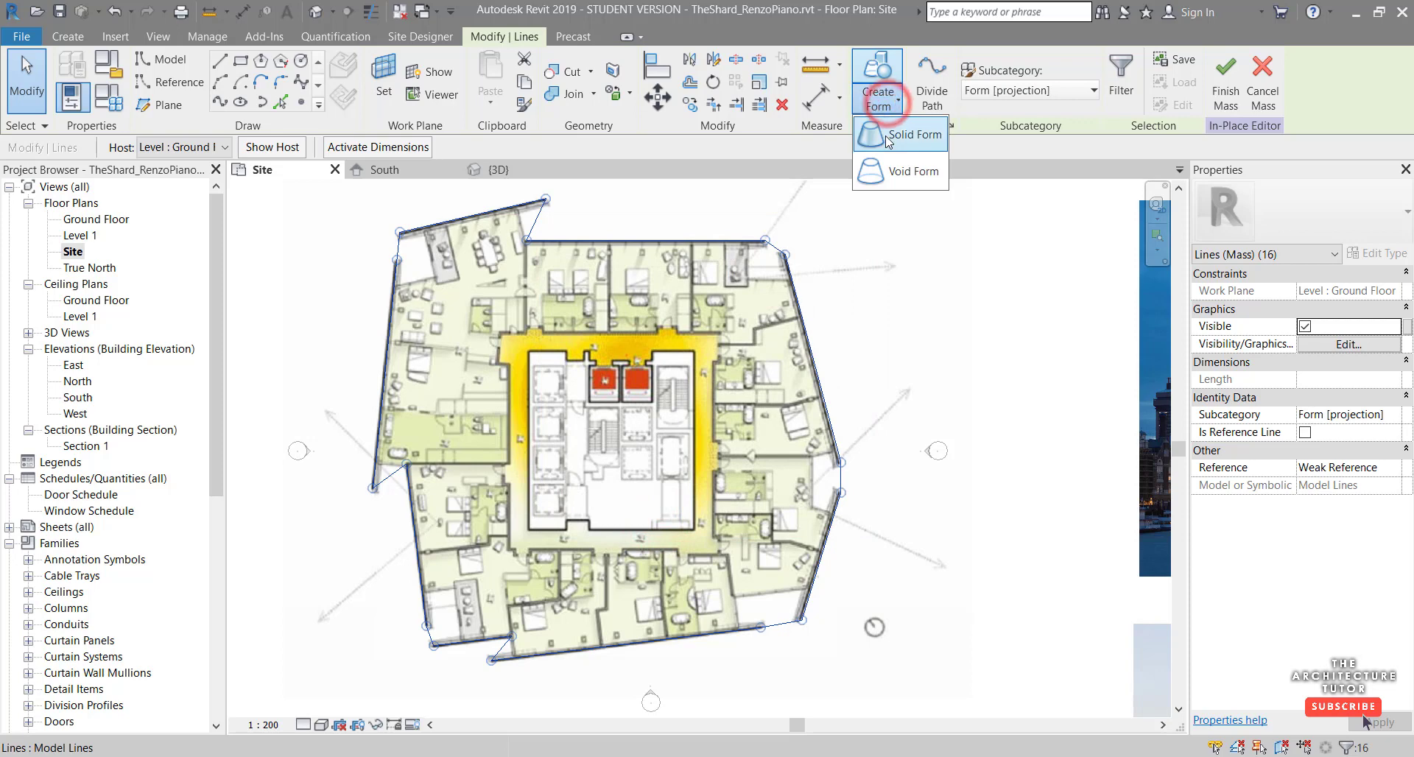
click(888, 139)
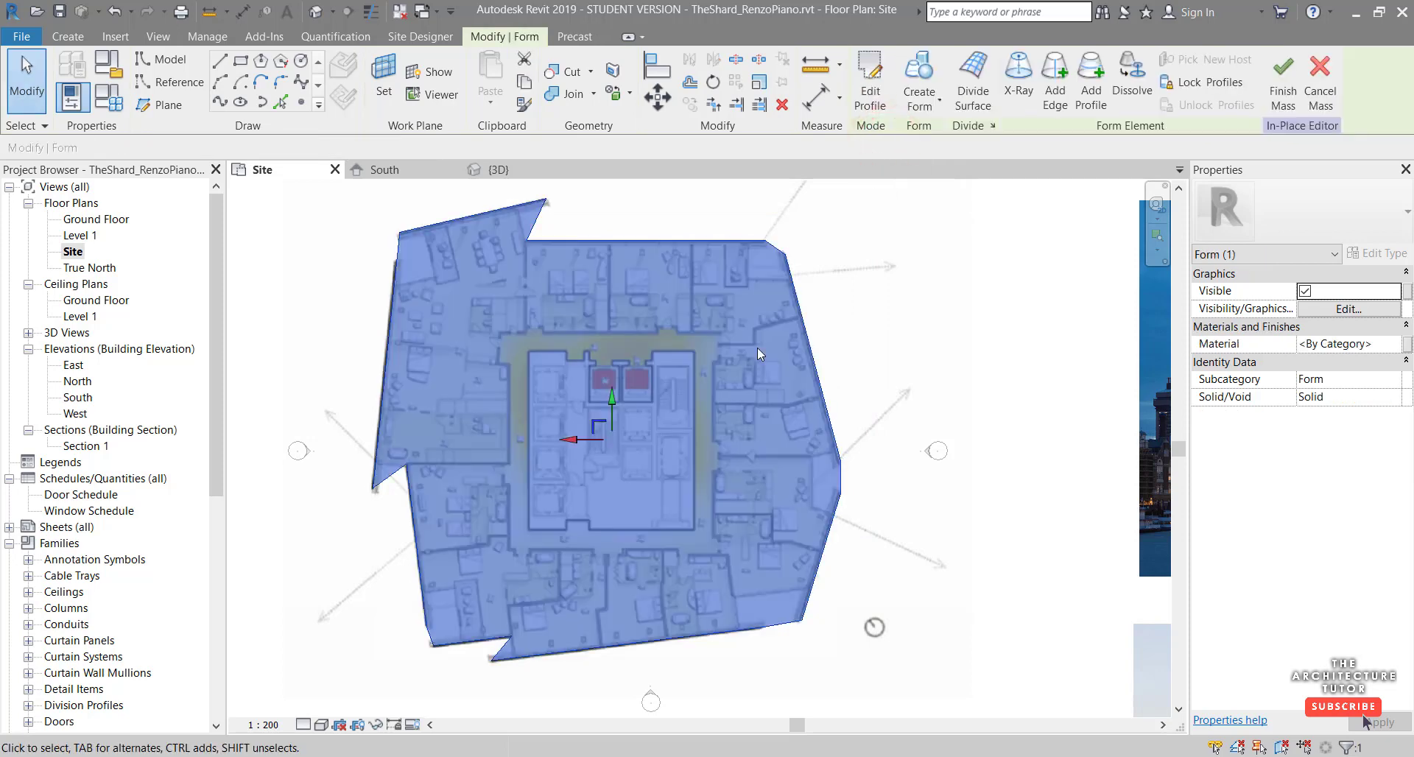
- In the 3D view, stretch the top face of the form up to the uppermost level for a height of 310000 mm
click(523, 174)
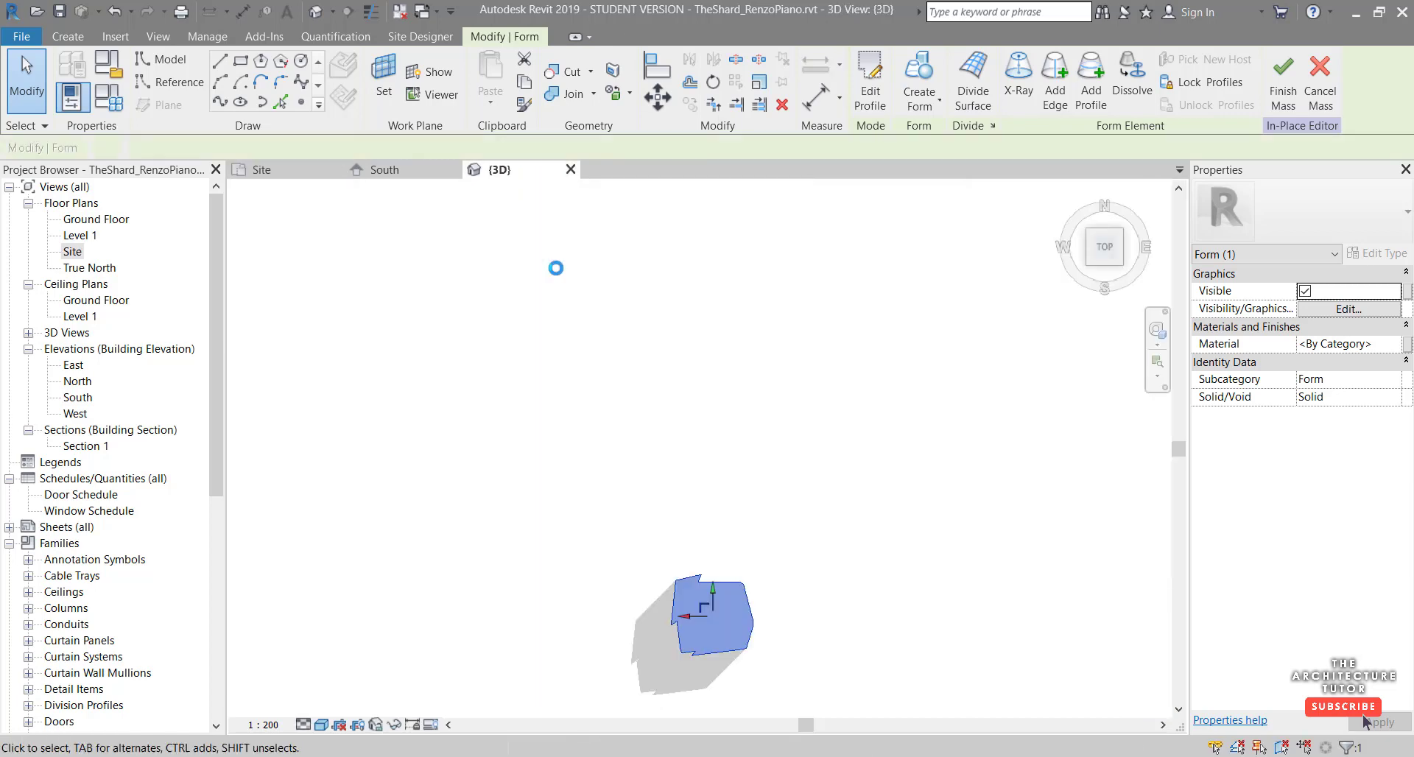
shift+middle_drag(761, 647, 675, 616)
scroll(753, 677, up, 4)
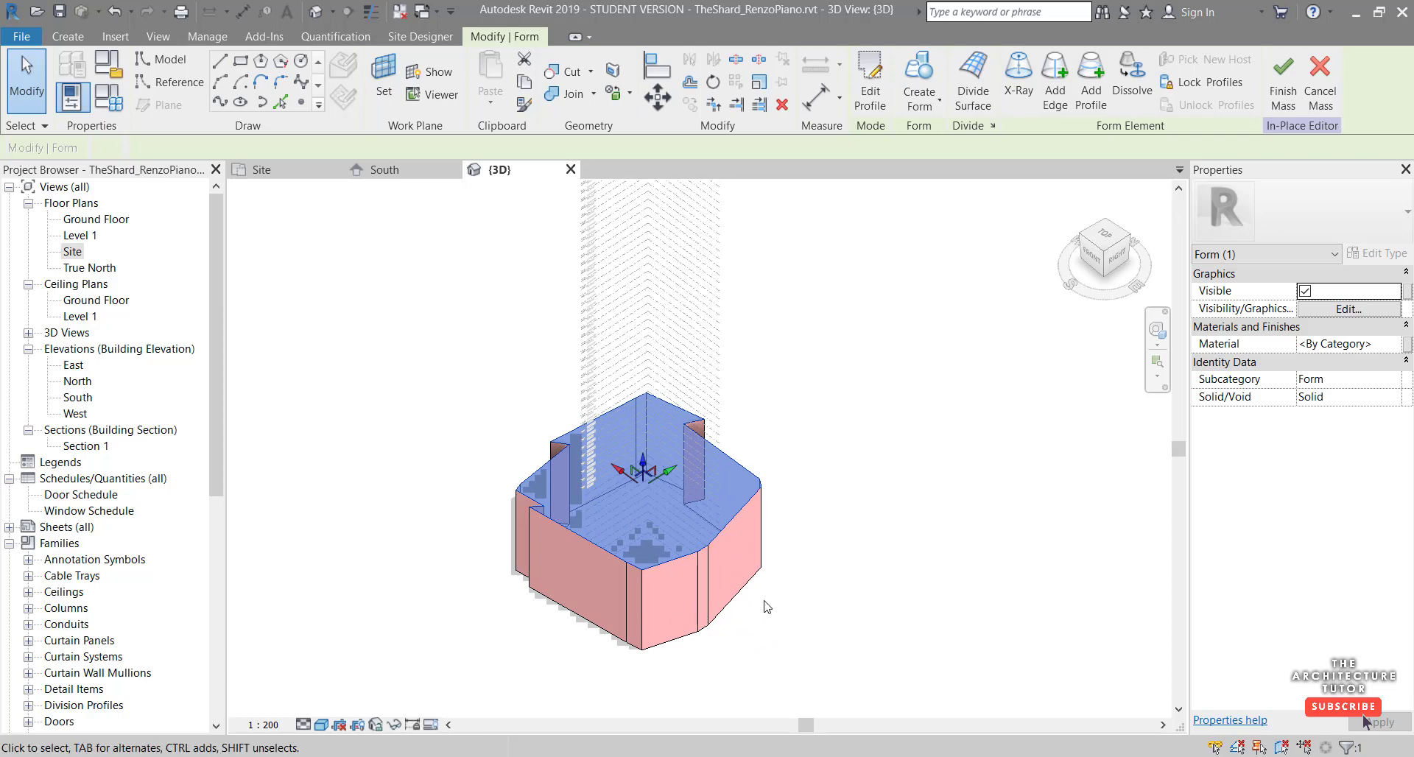
shift+middle_drag(755, 596, 707, 515)
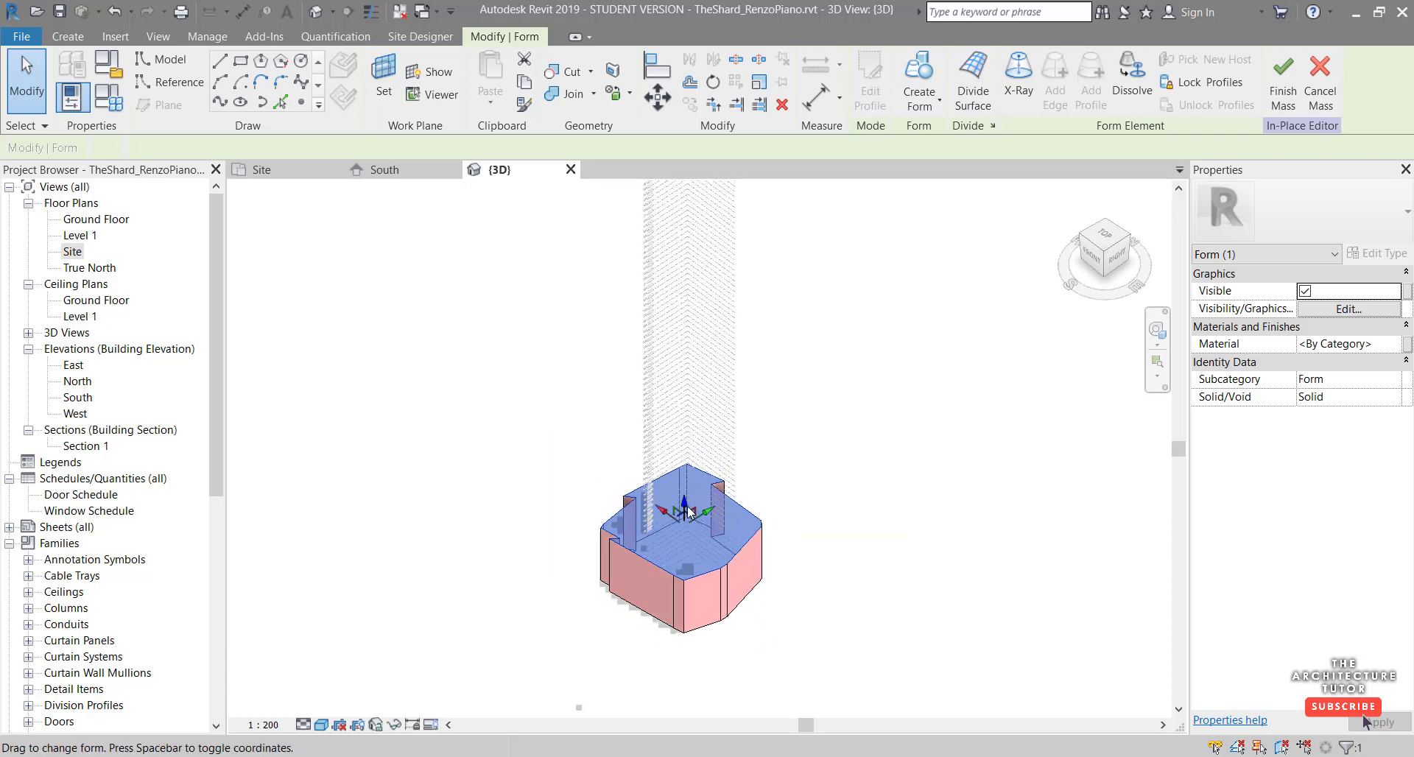
click(706, 481)
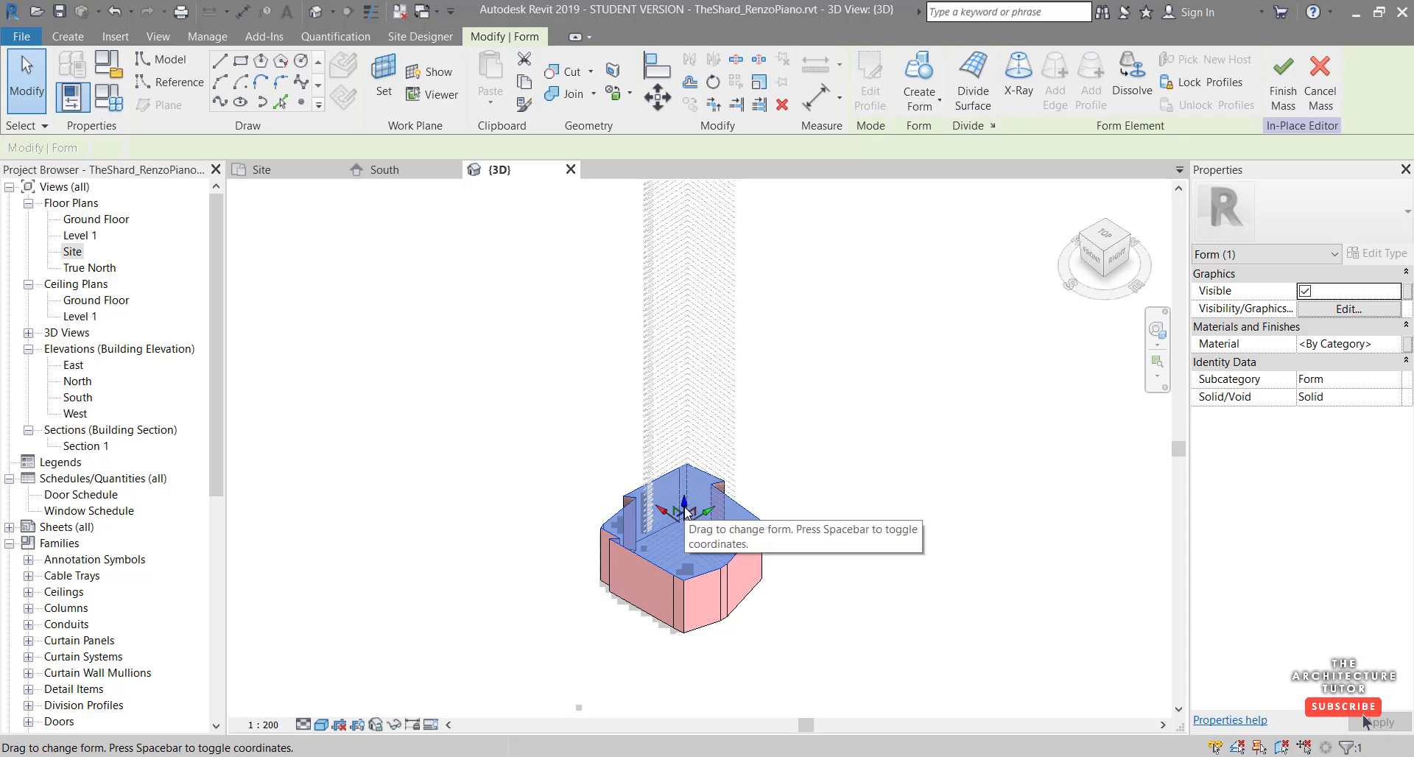
middle_drag(685, 513, 663, 641)
click(662, 640)
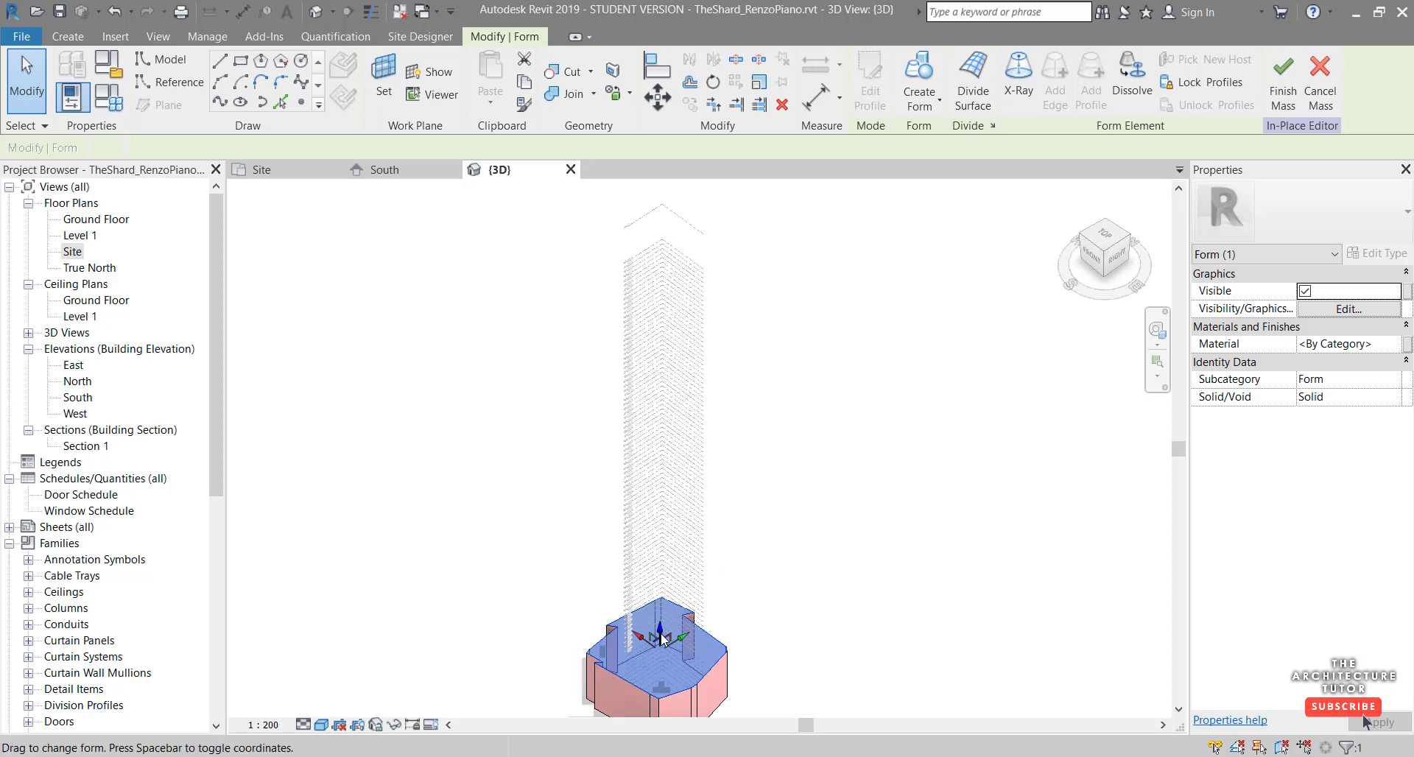
drag(660, 630, 661, 214)
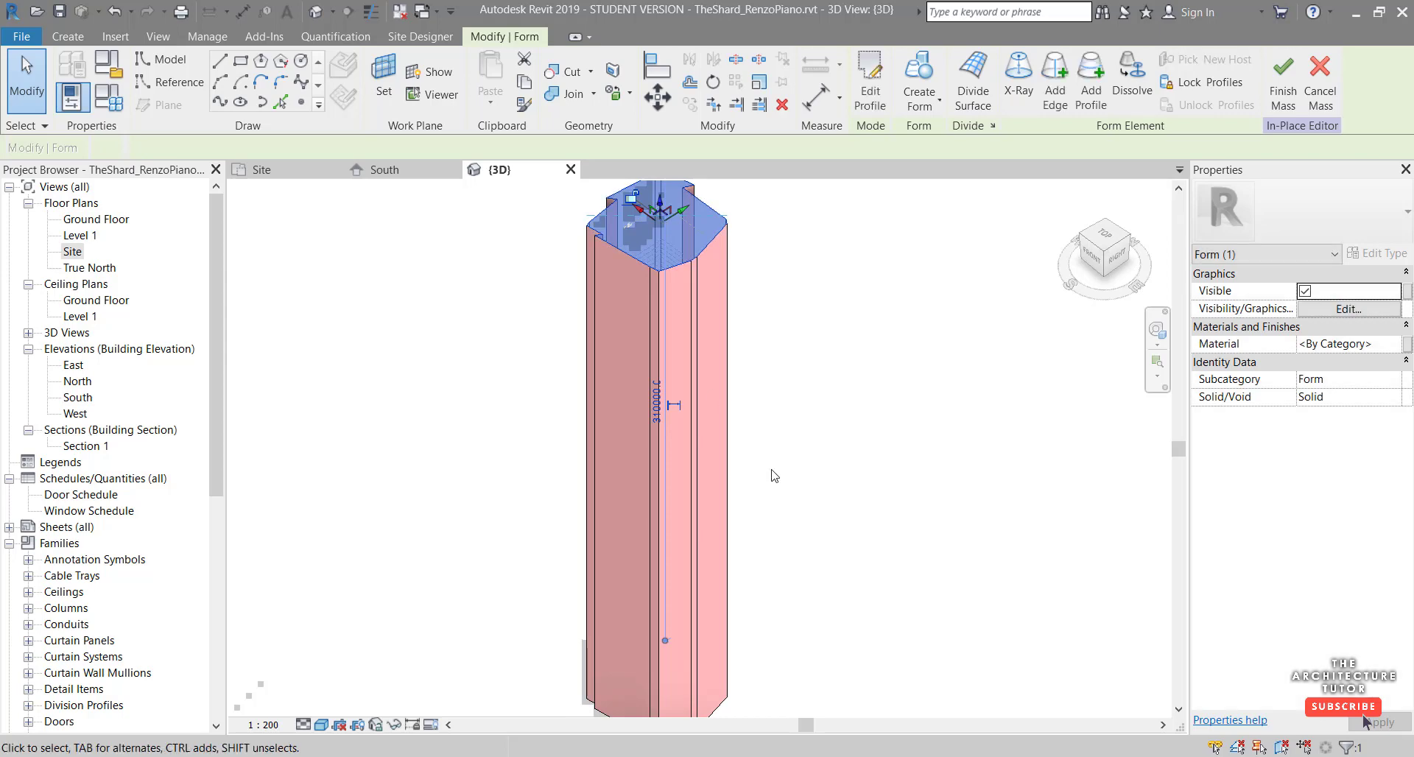
scroll(810, 435, down, 1)
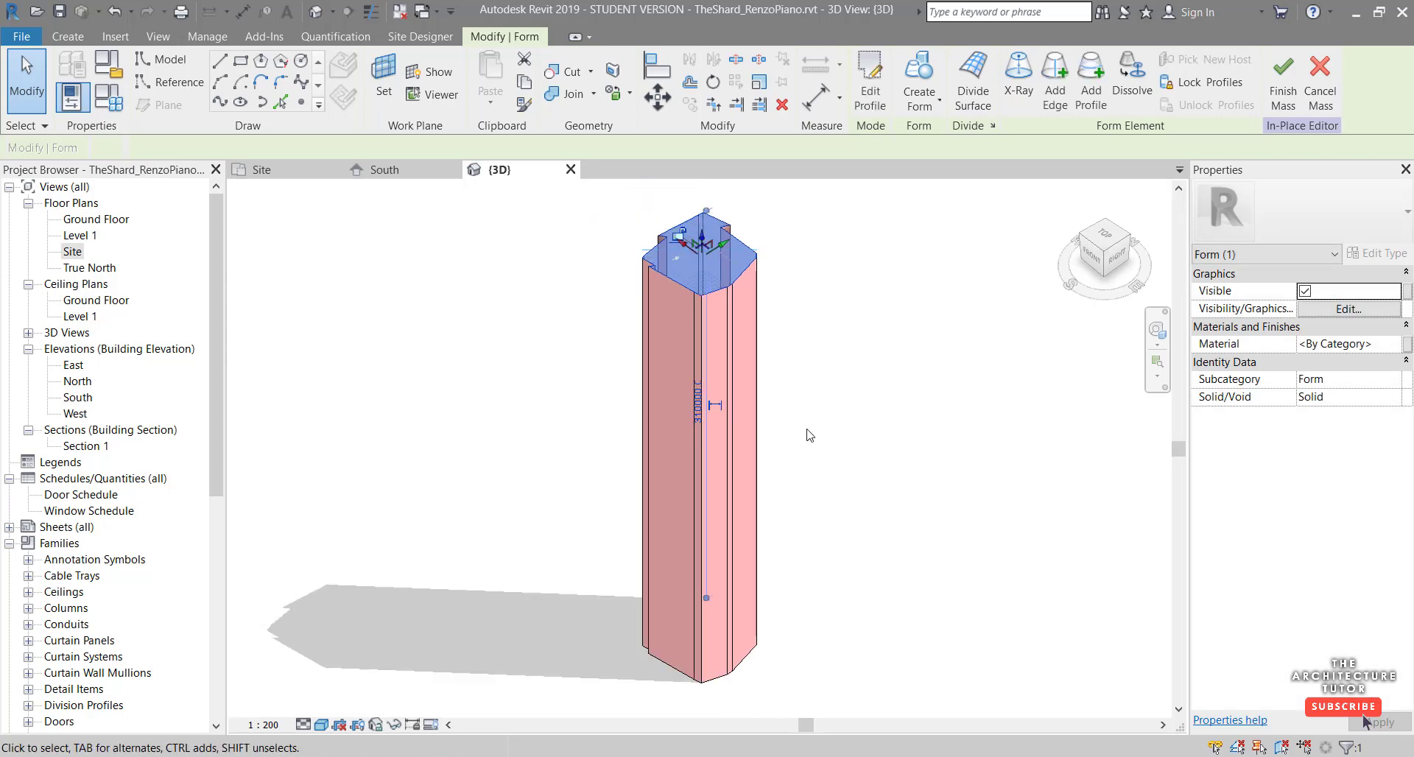
click(806, 433)
- Open the profile of the tower's top face for editing and view it in plan from above
shift+middle_drag(808, 434, 744, 431)
scroll(757, 310, up, 3)
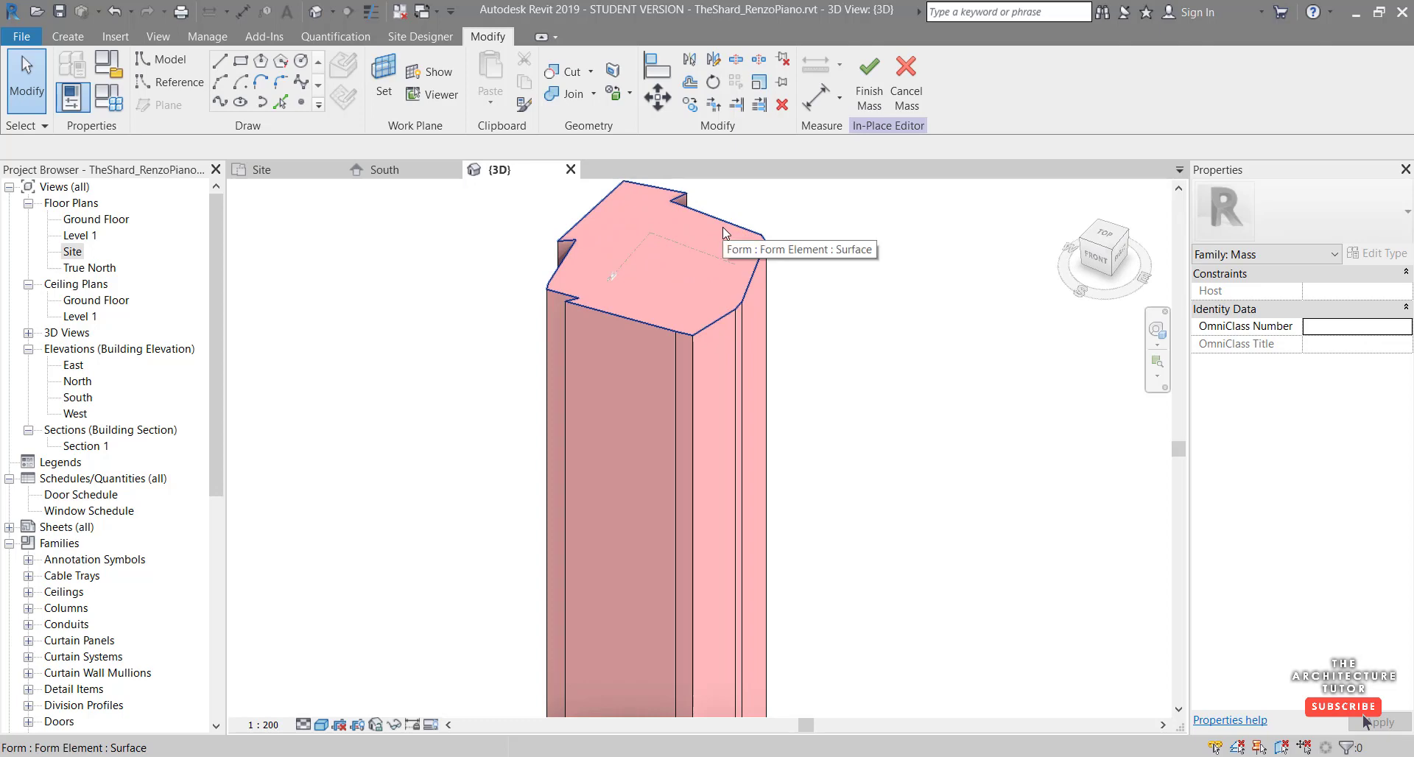
click(723, 230)
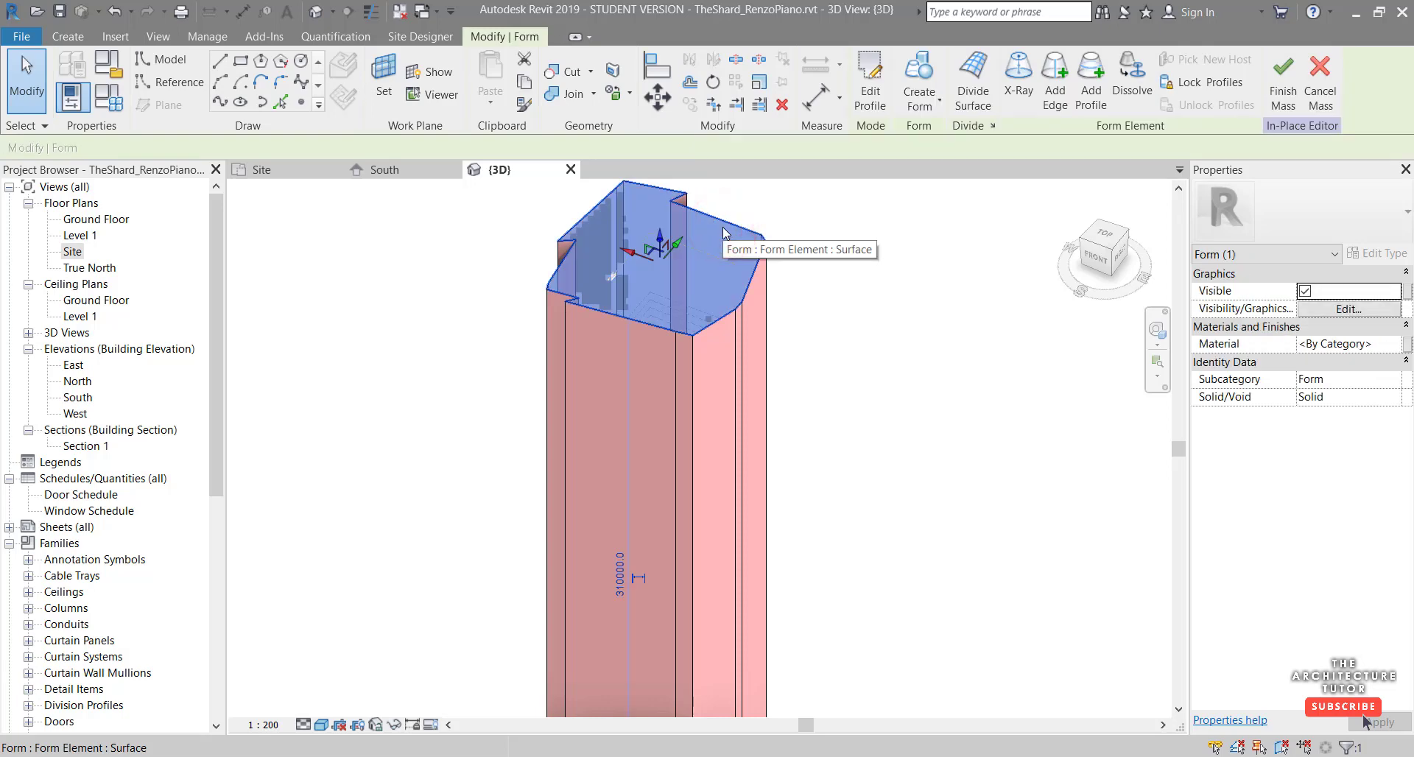
click(868, 93)
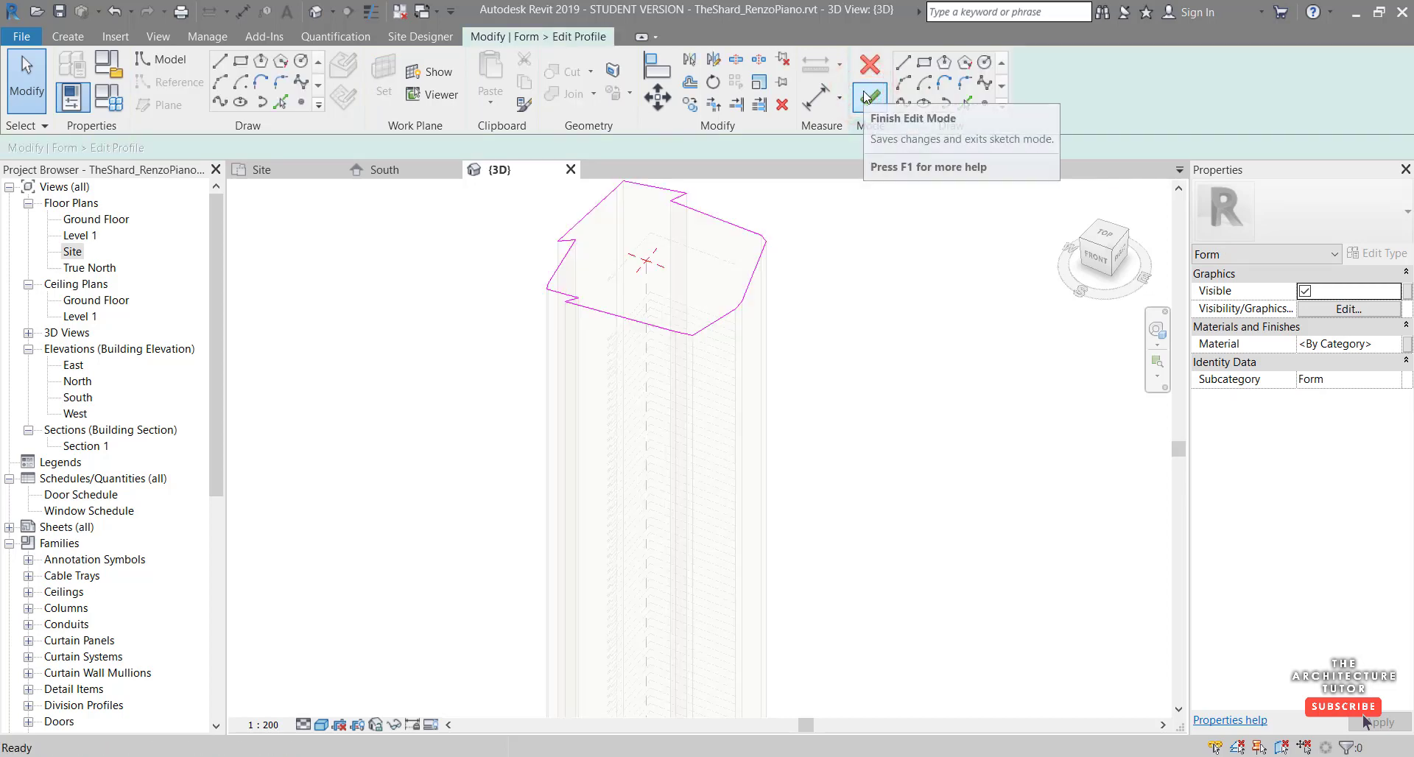
click(1105, 238)
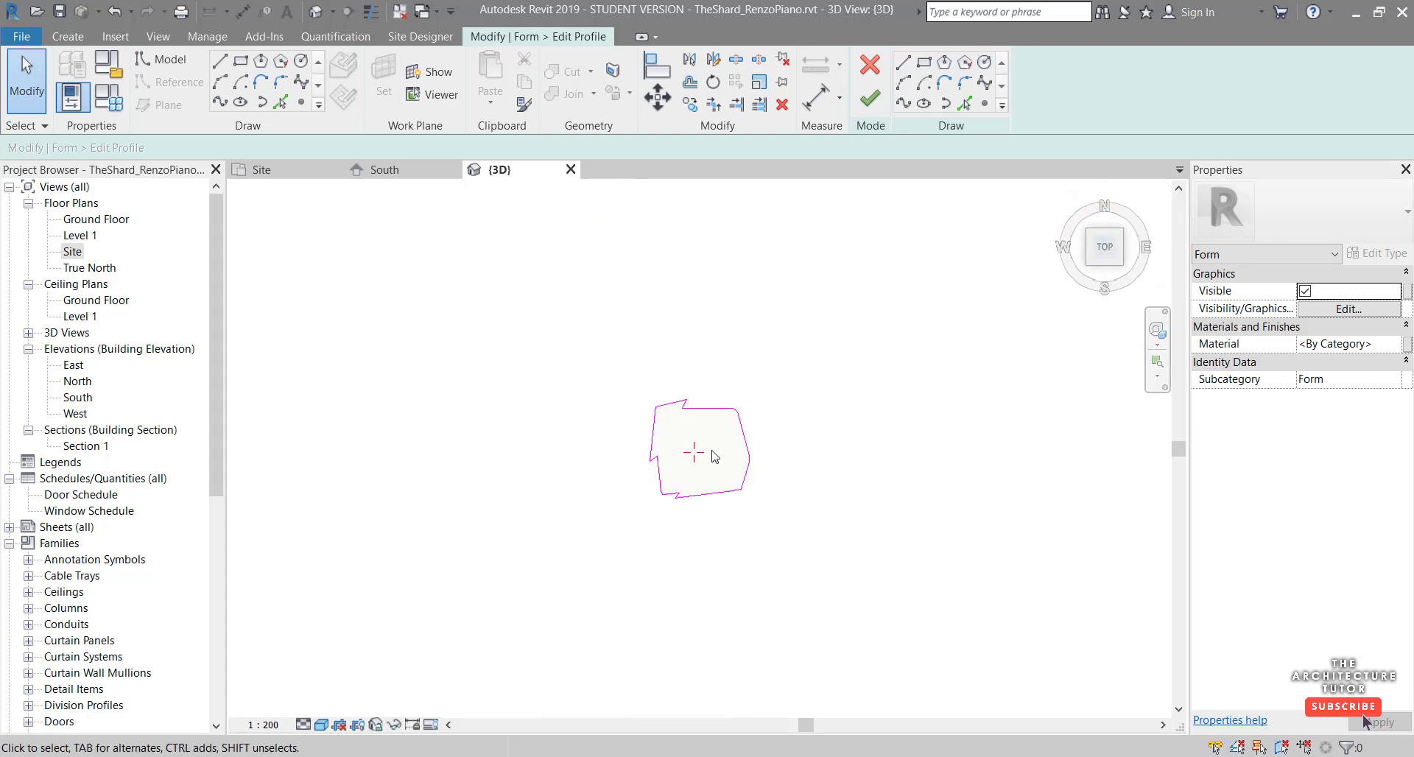
scroll(703, 465, up, 5)
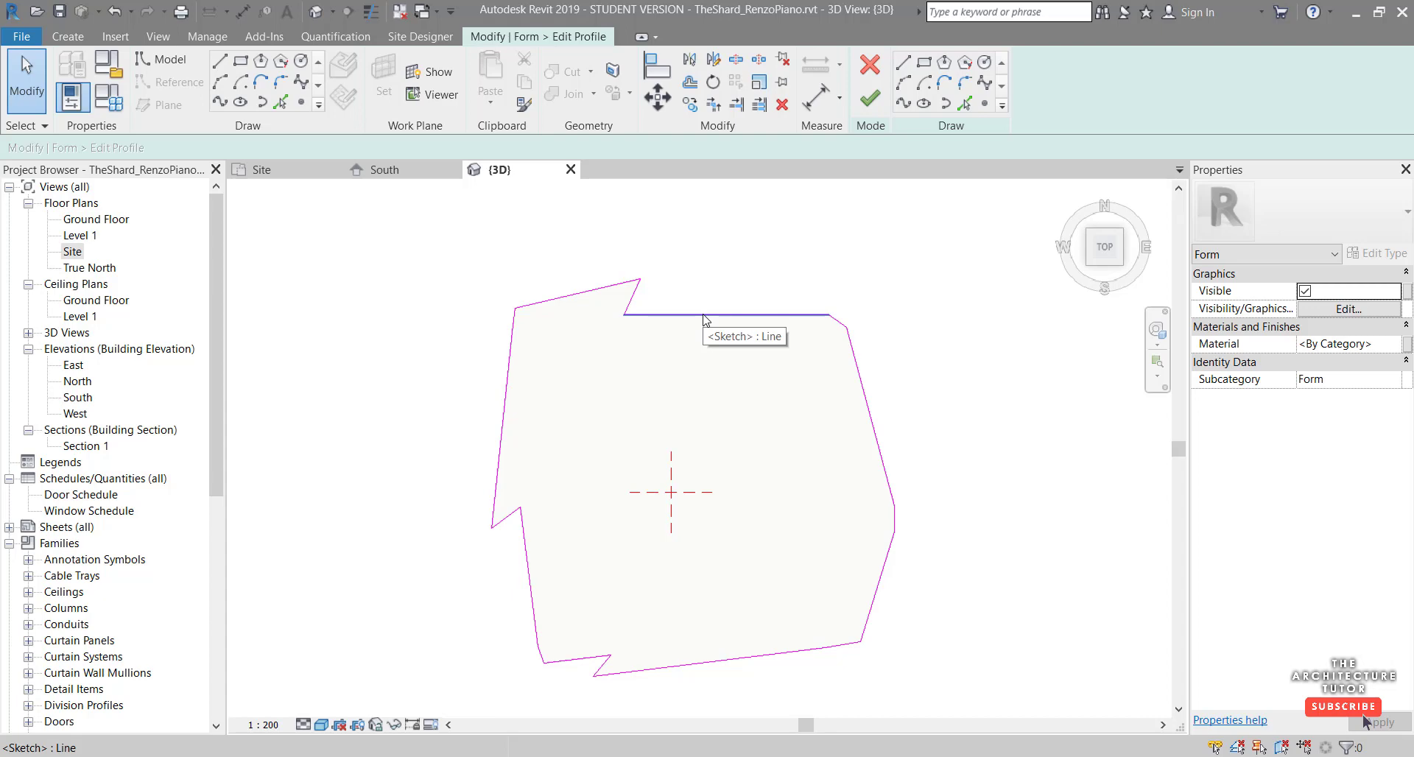
- Scale the entire top profile graphically about its centre, bringing the north edge to 12000 mm from the centre, and finish the profile edit
key(Tab)
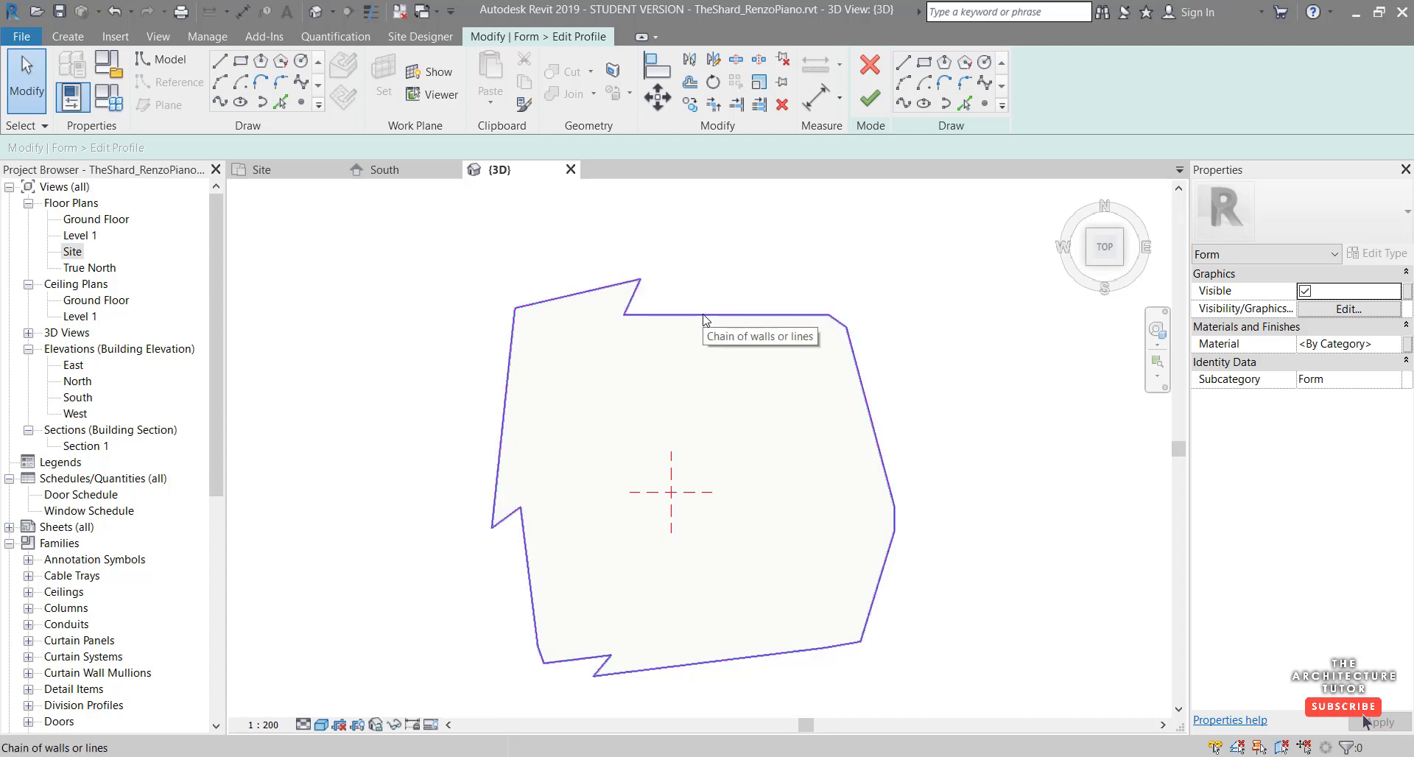
click(703, 317)
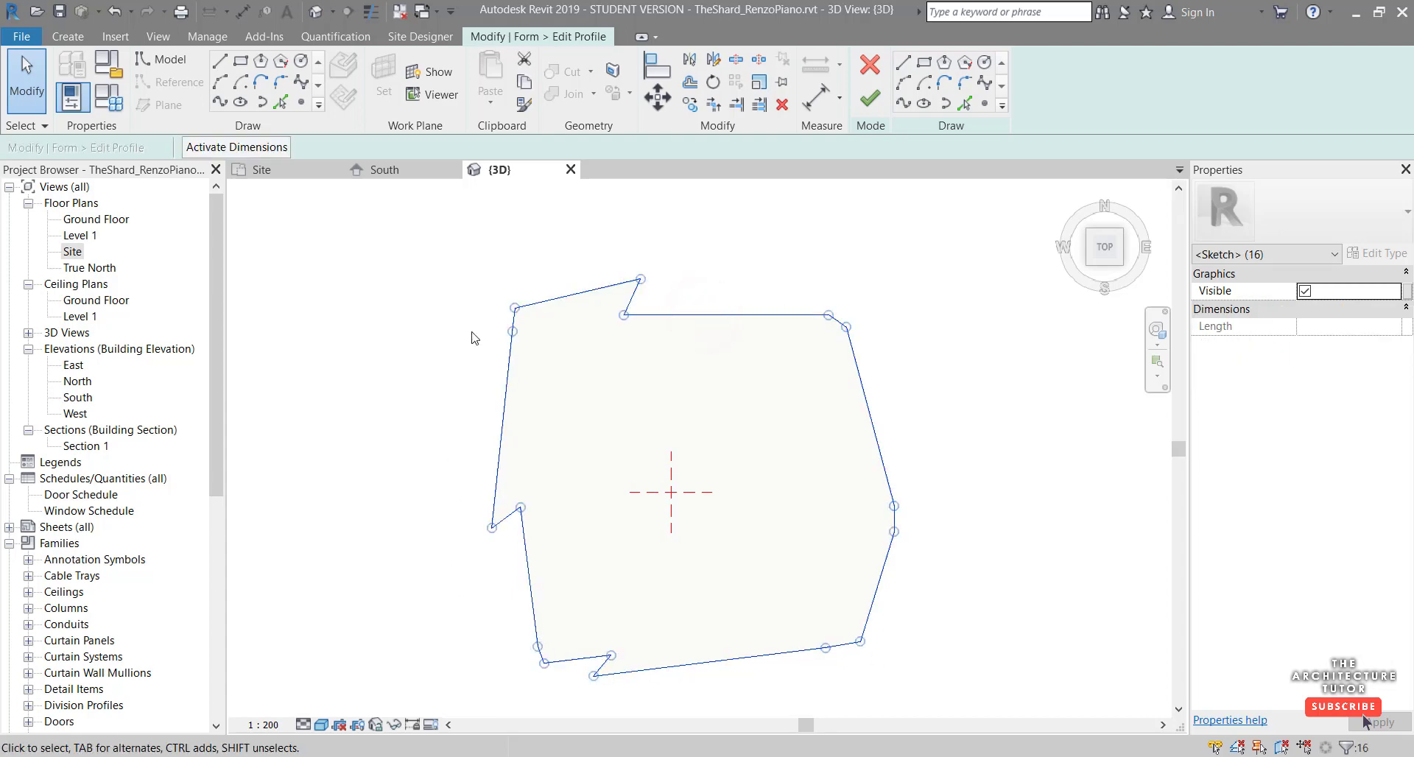
click(760, 82)
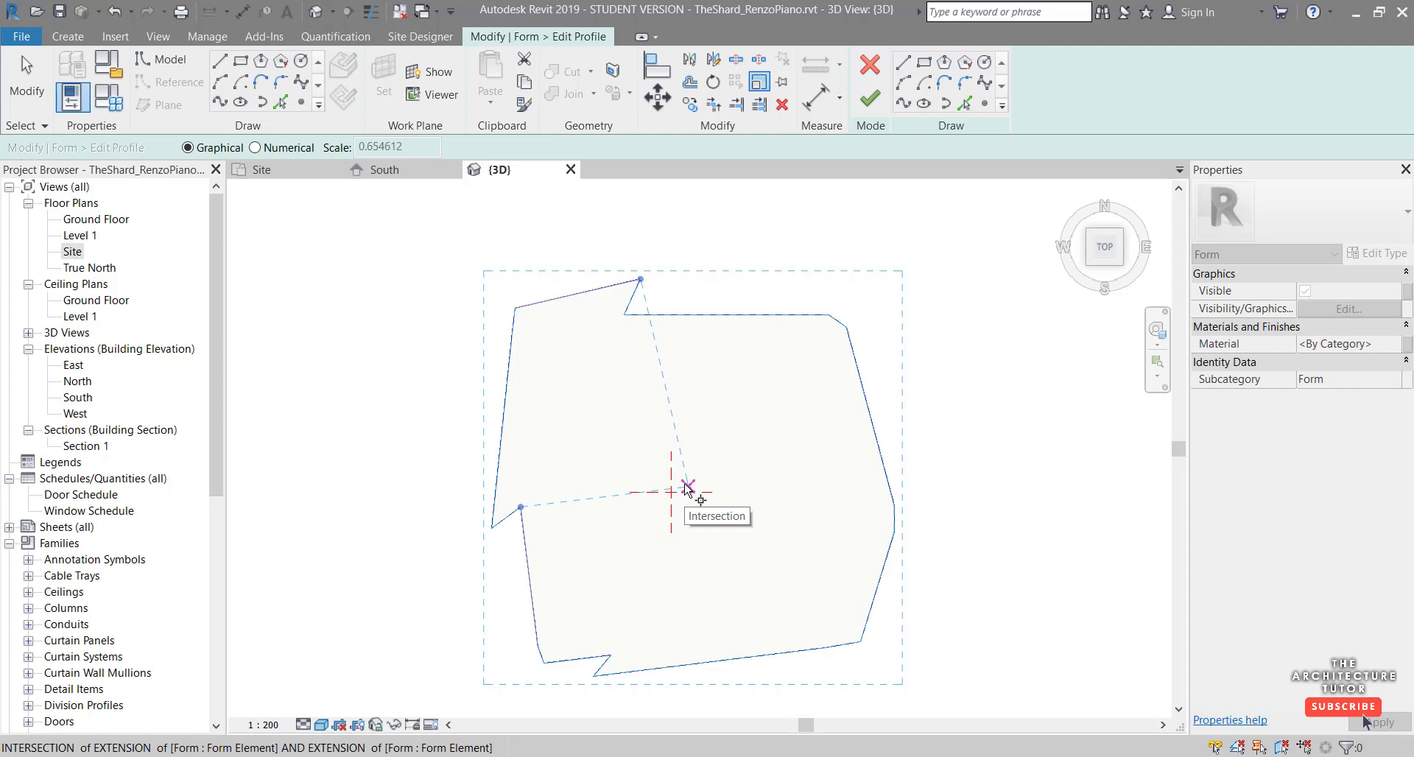
click(687, 488)
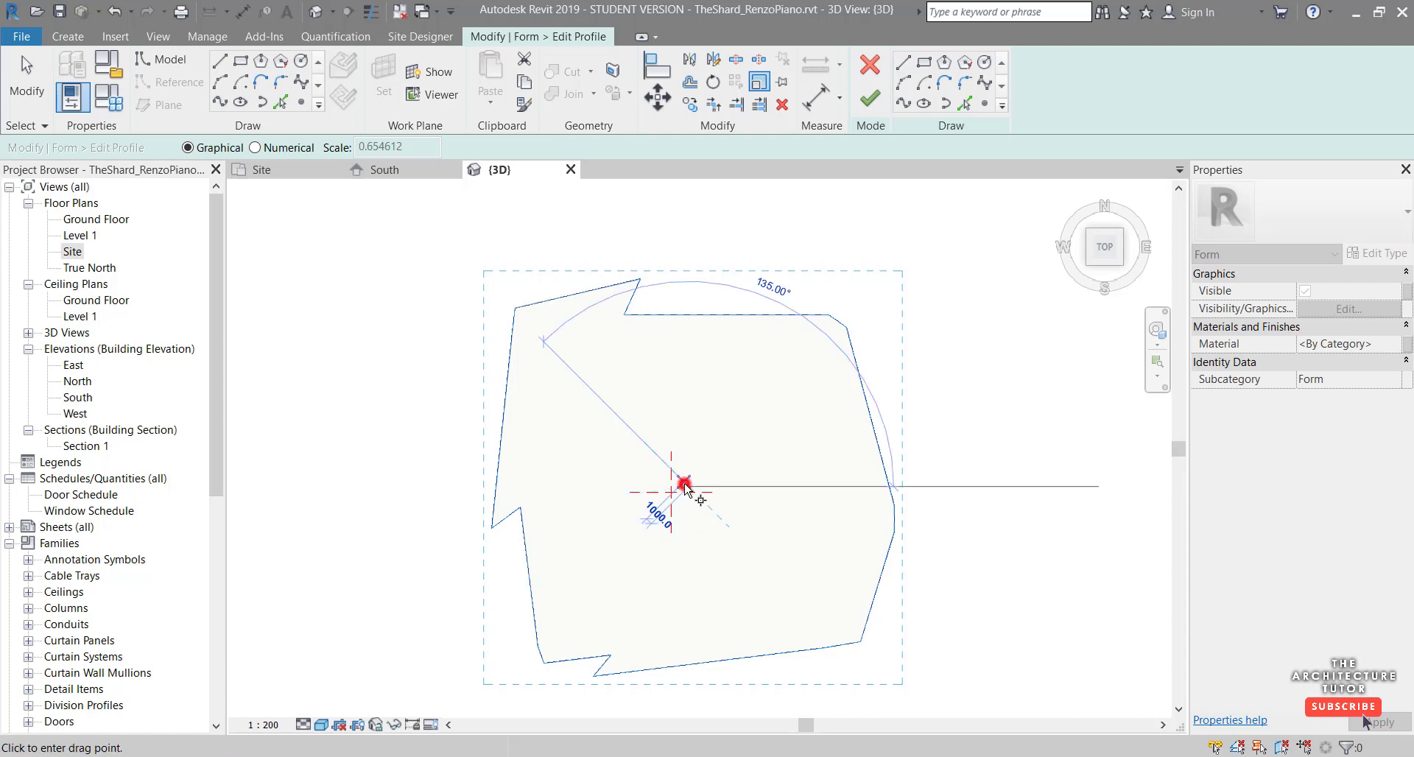
click(687, 313)
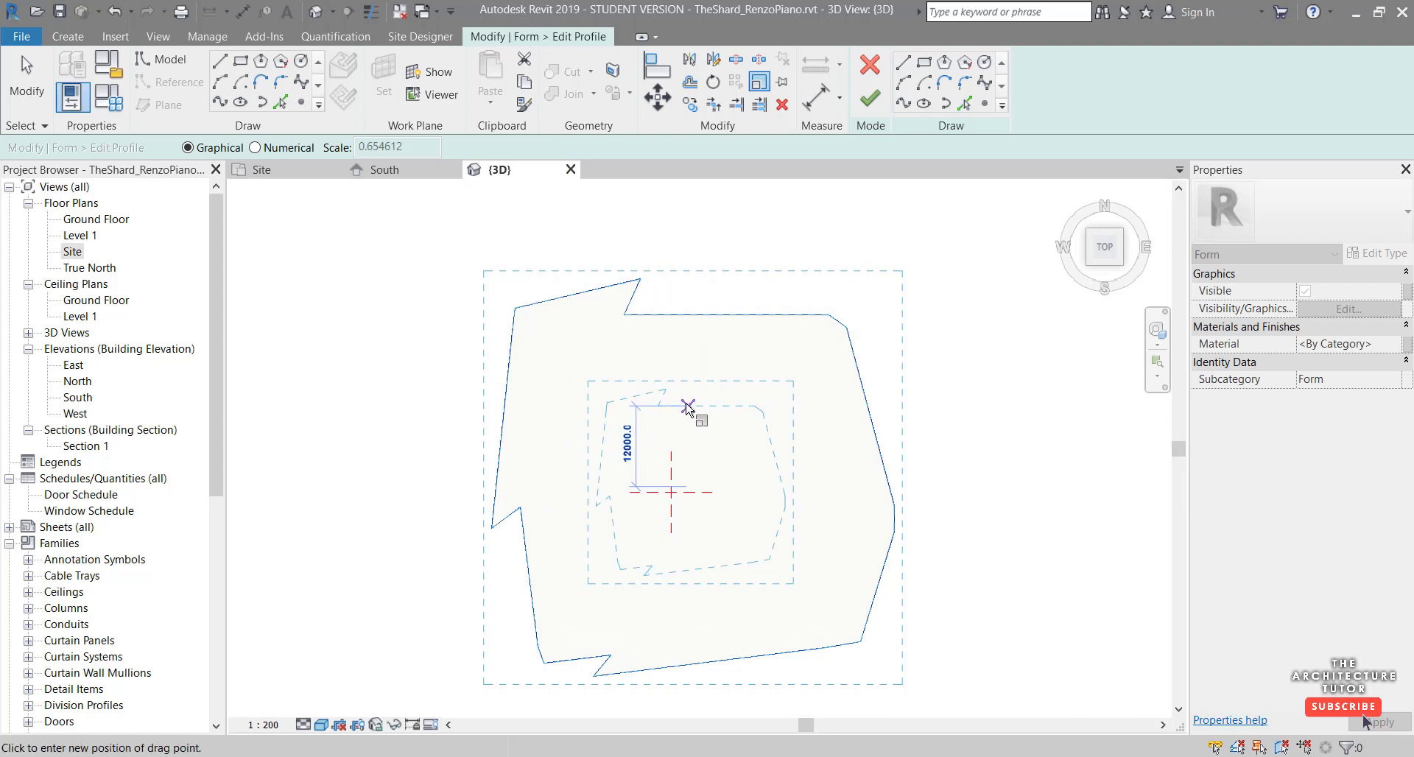
click(686, 406)
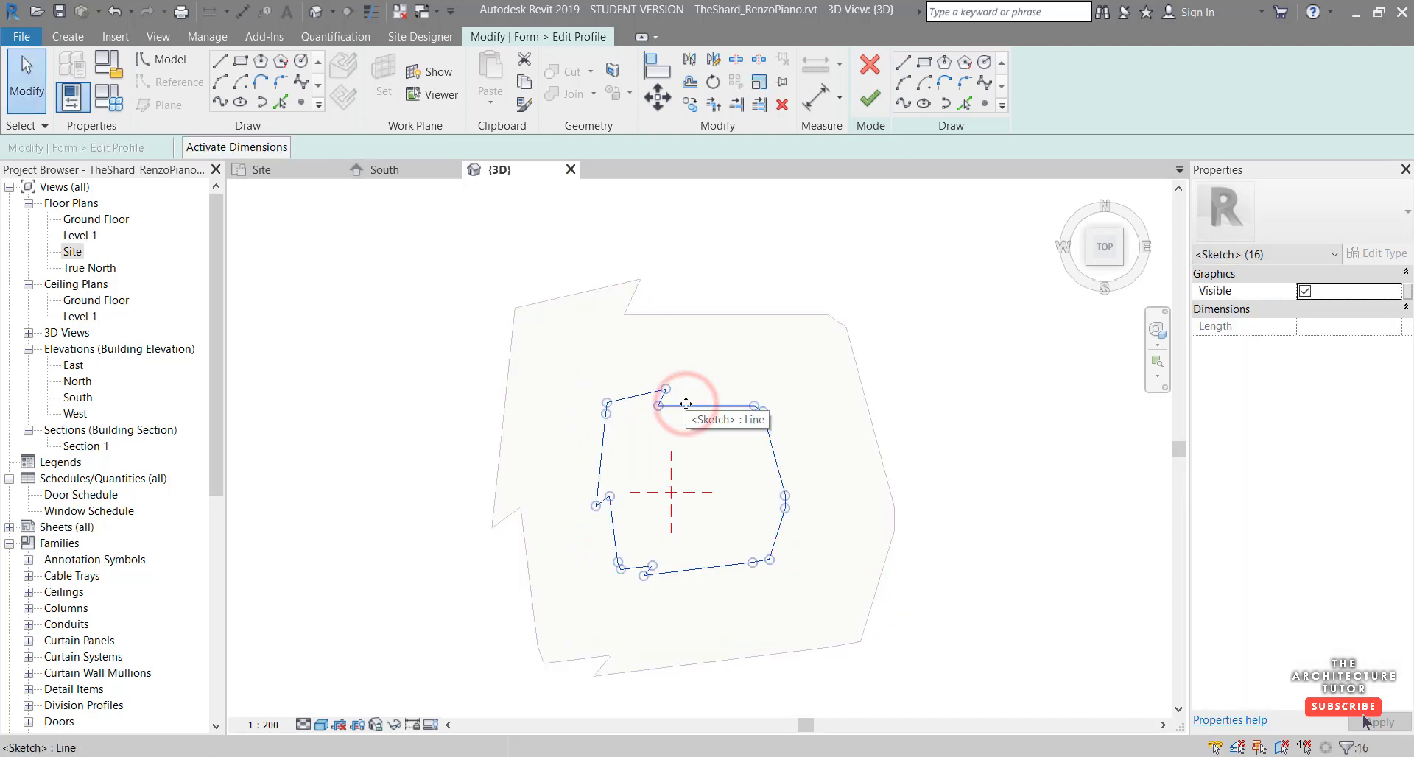
shift+middle_drag(802, 562, 701, 471)
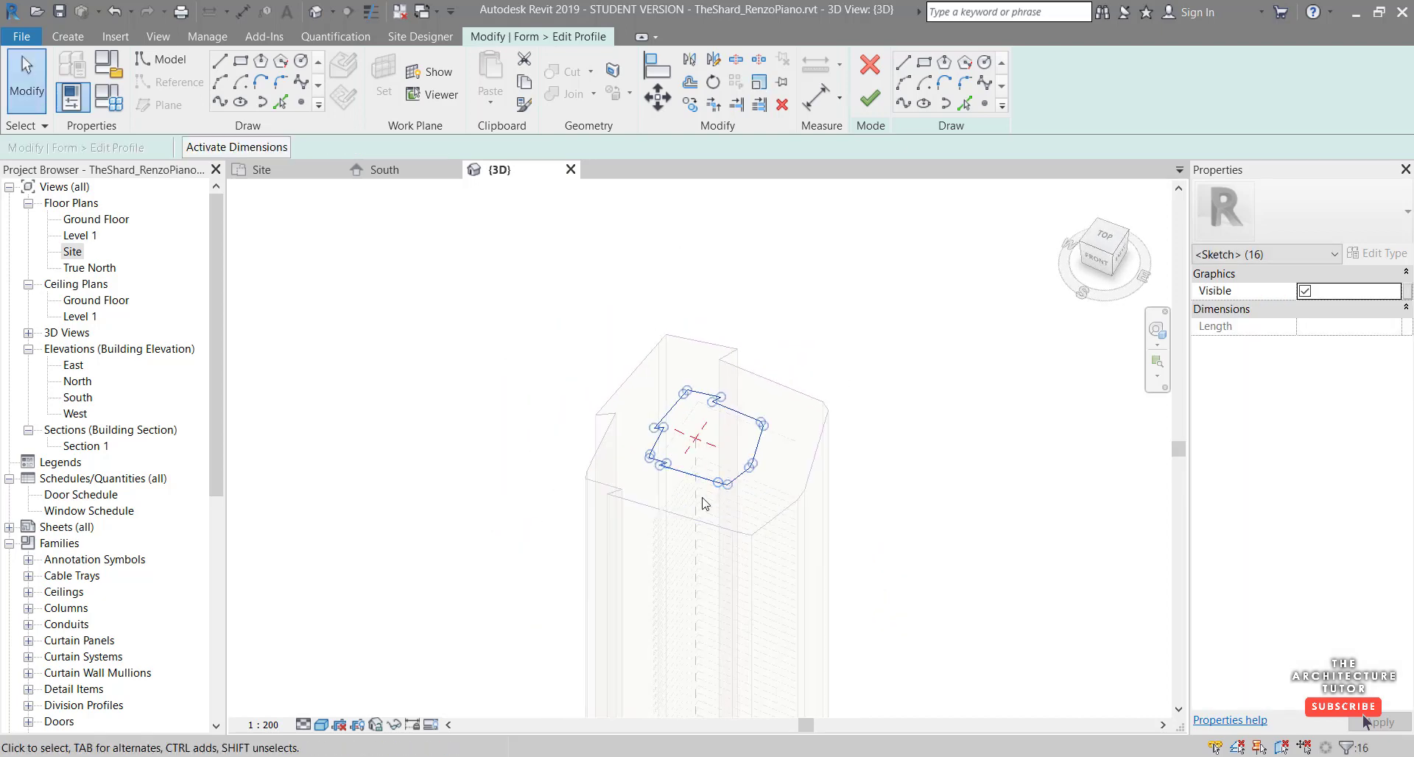
click(871, 100)
- Examine the tapered tower form from several sides, including its notched corners and the top
scroll(758, 389, down, 3)
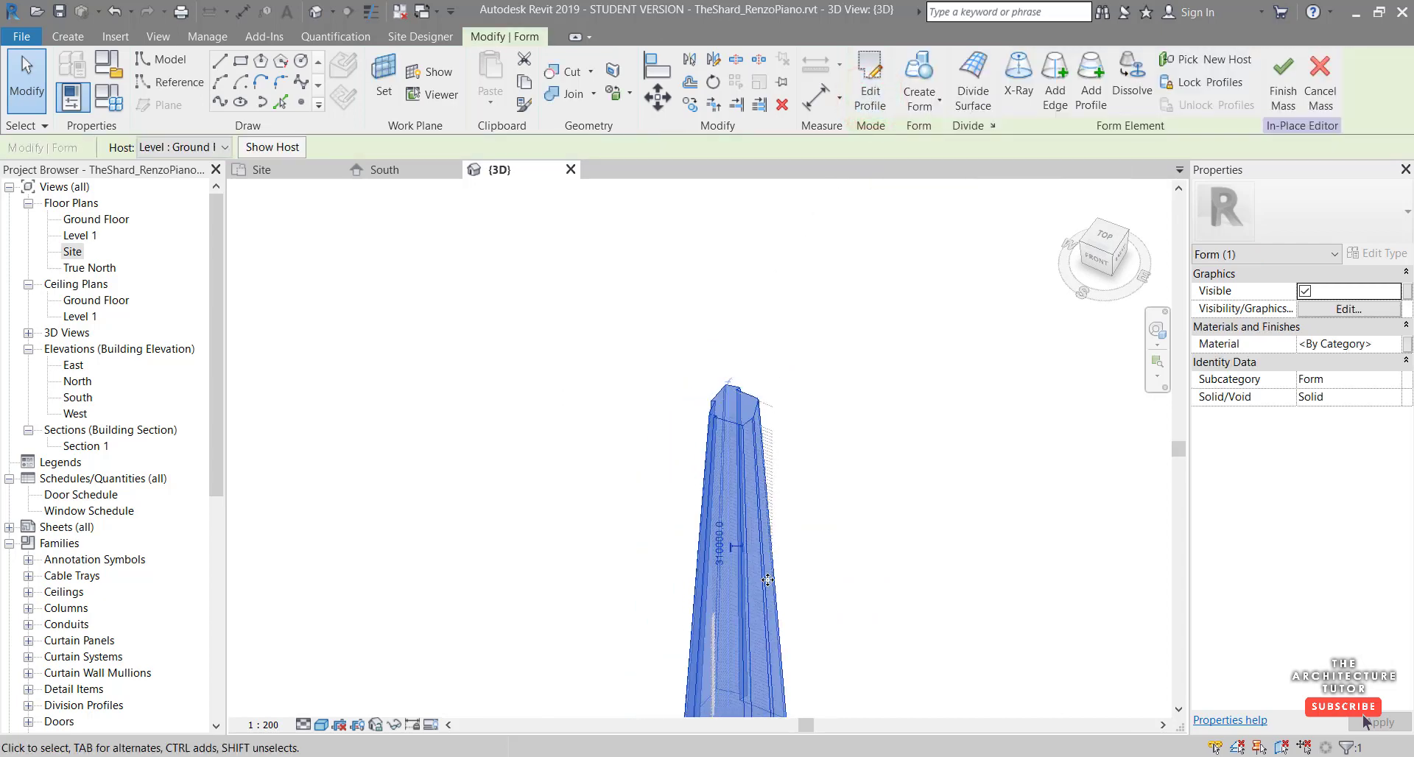
middle_drag(744, 516, 742, 401)
middle_click(809, 412)
middle_click(809, 412)
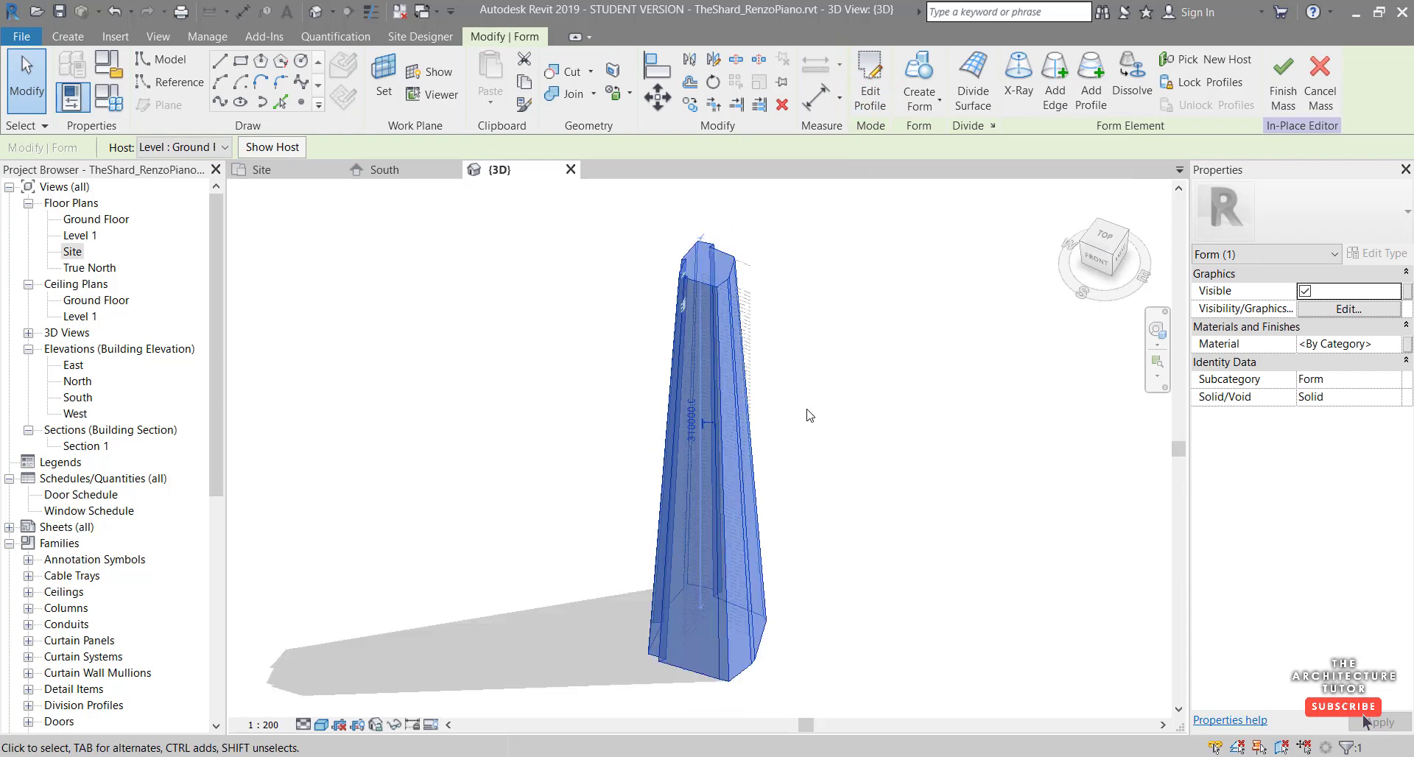
click(781, 625)
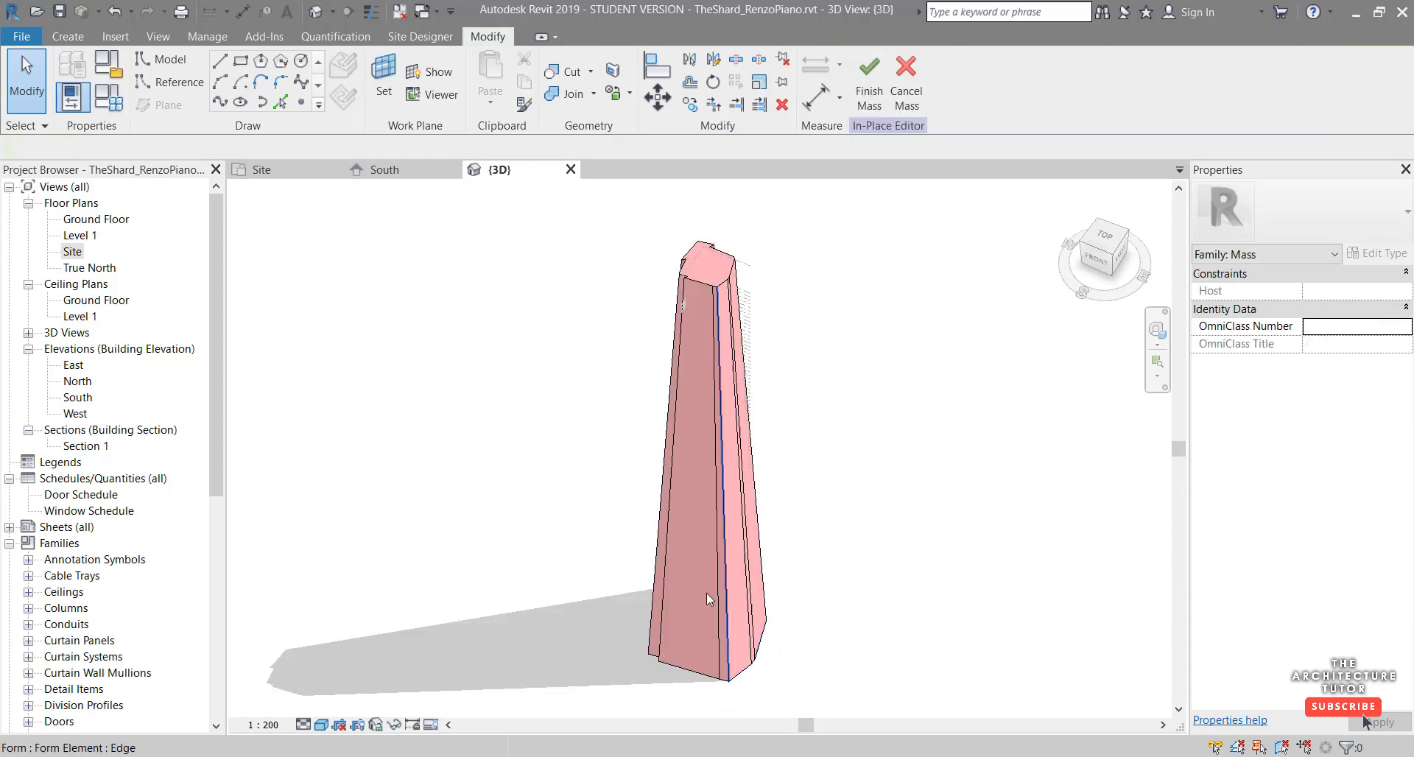
shift+middle_drag(711, 529, 828, 556)
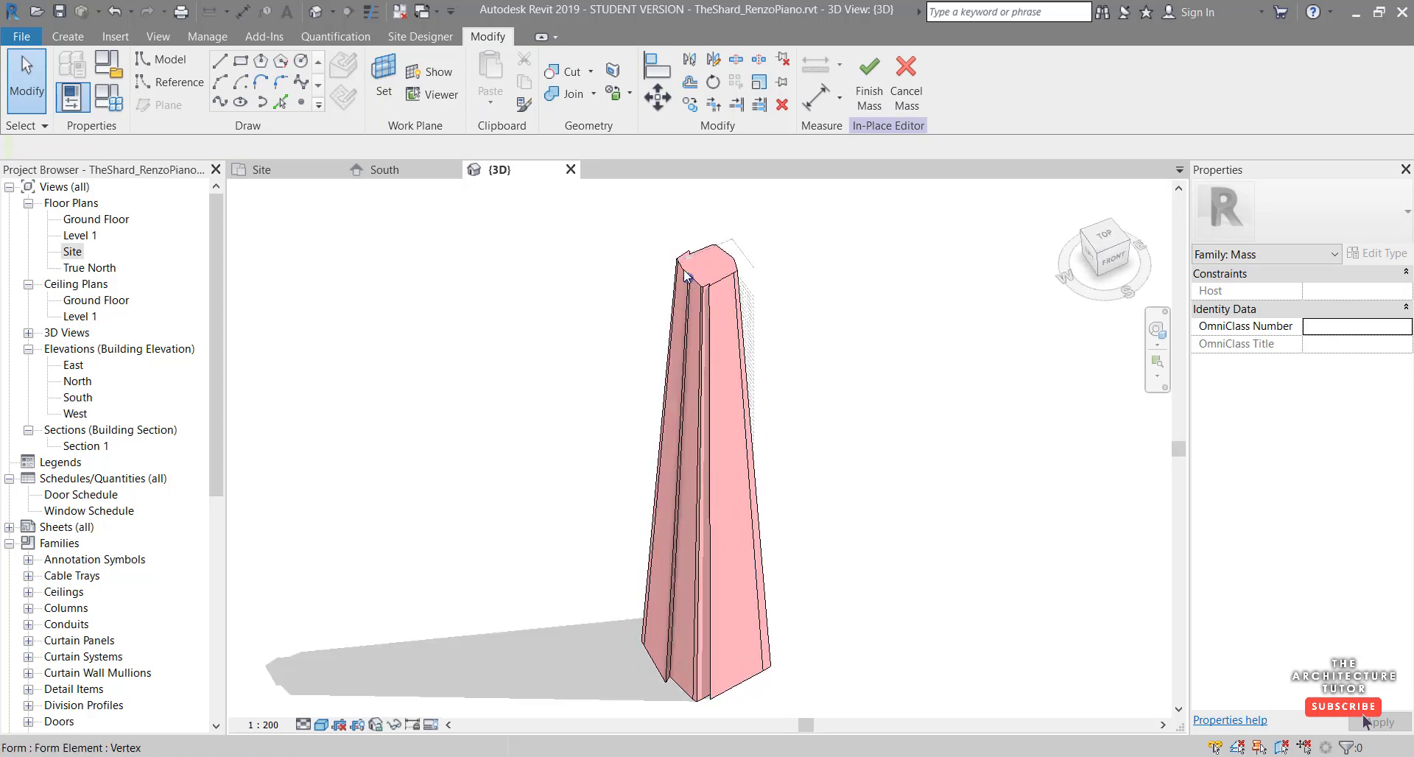
scroll(682, 263, up, 3)
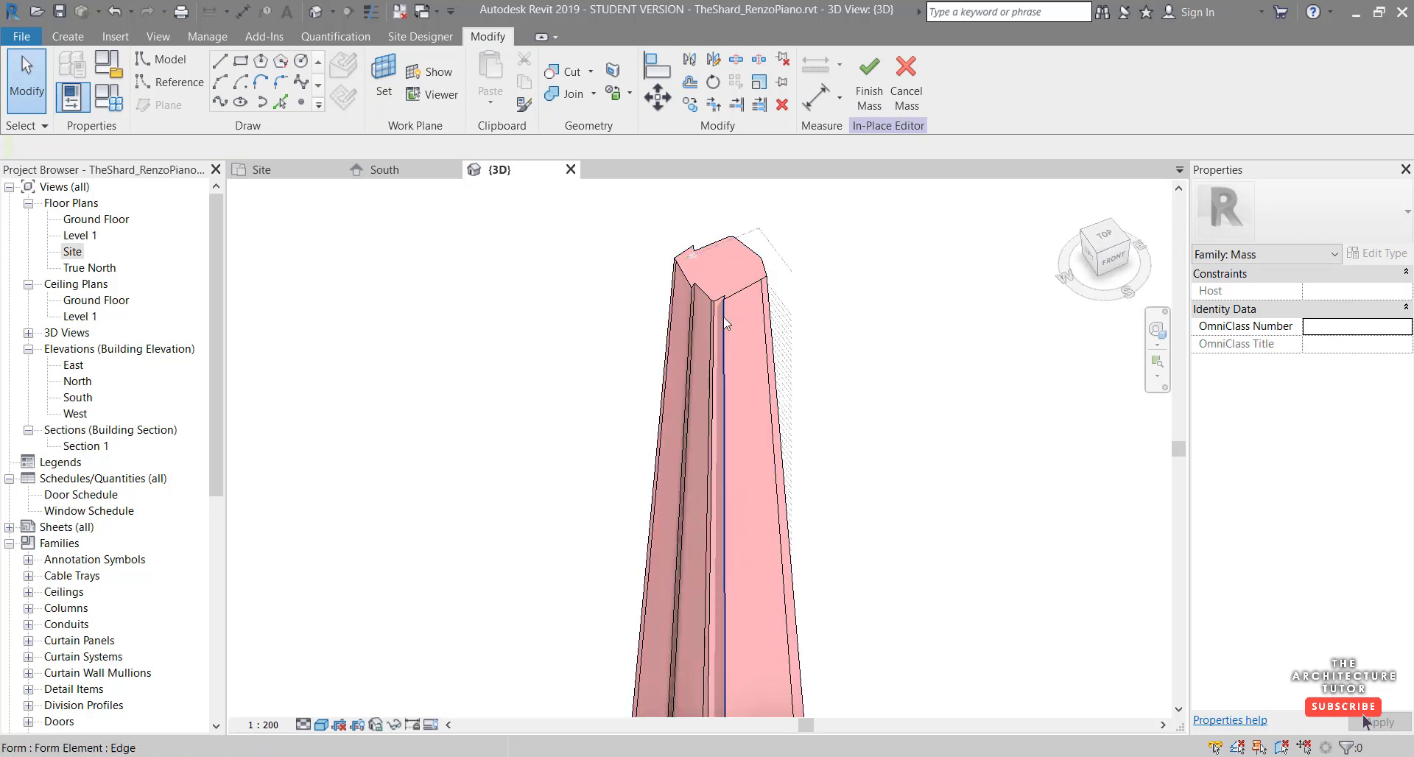
scroll(728, 268, down, 2)
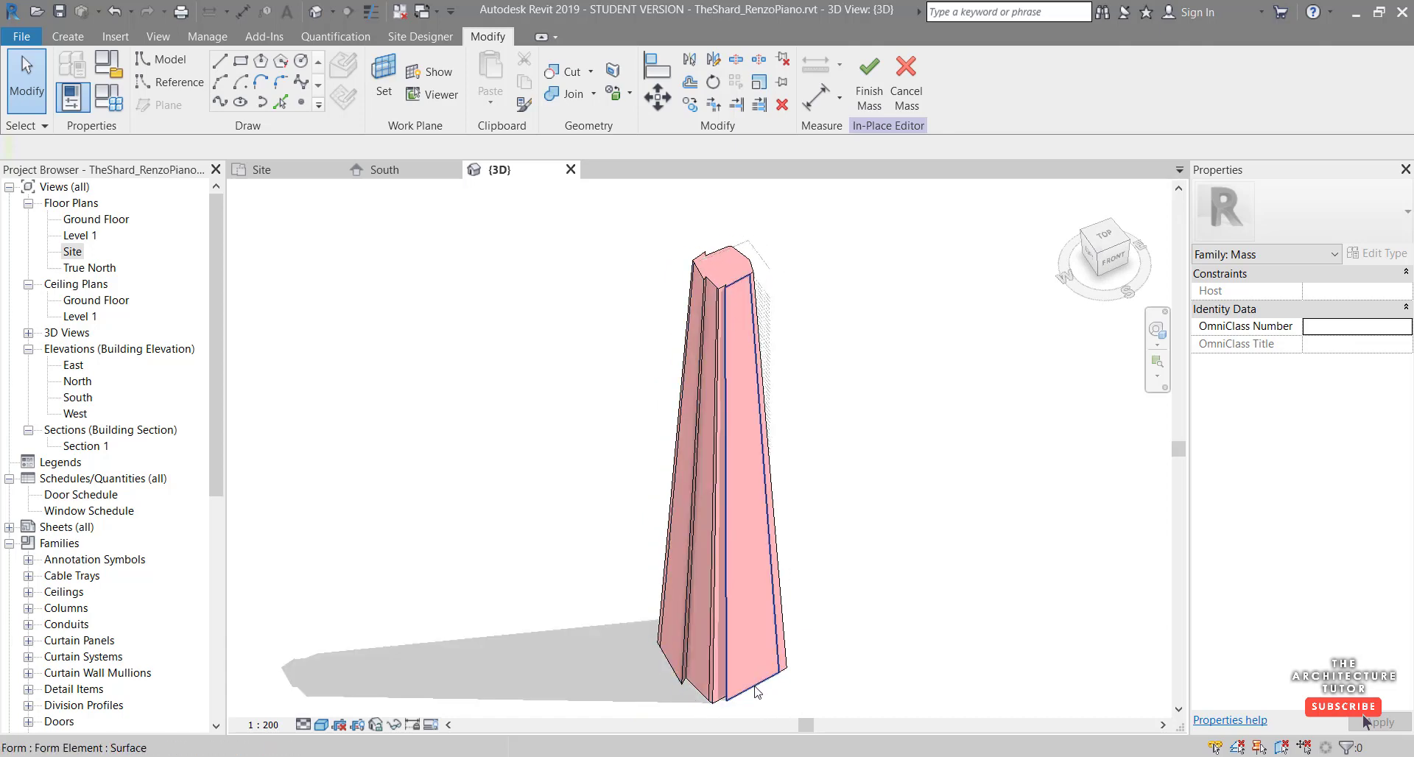
shift+middle_drag(726, 497, 729, 457)
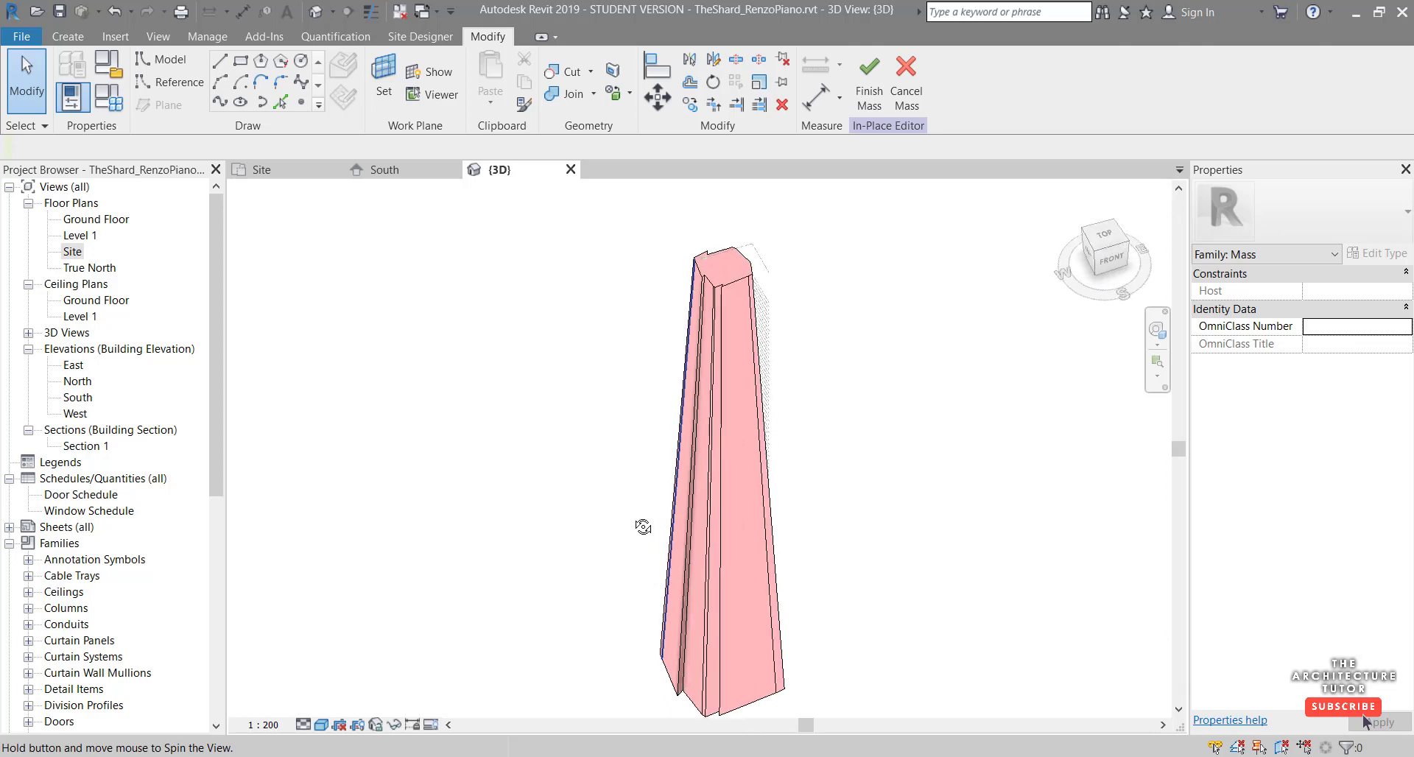
scroll(700, 306, up, 3)
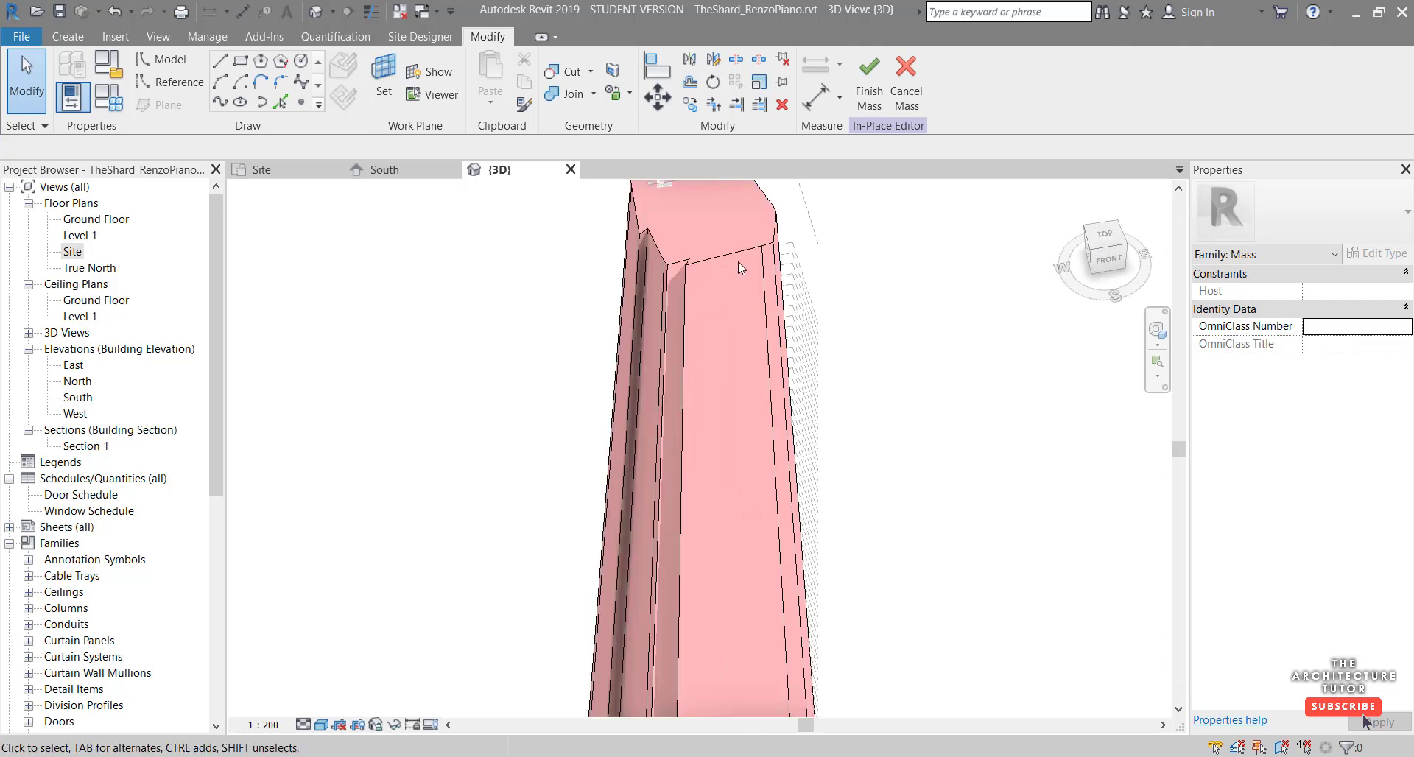
scroll(702, 267, down, 3)
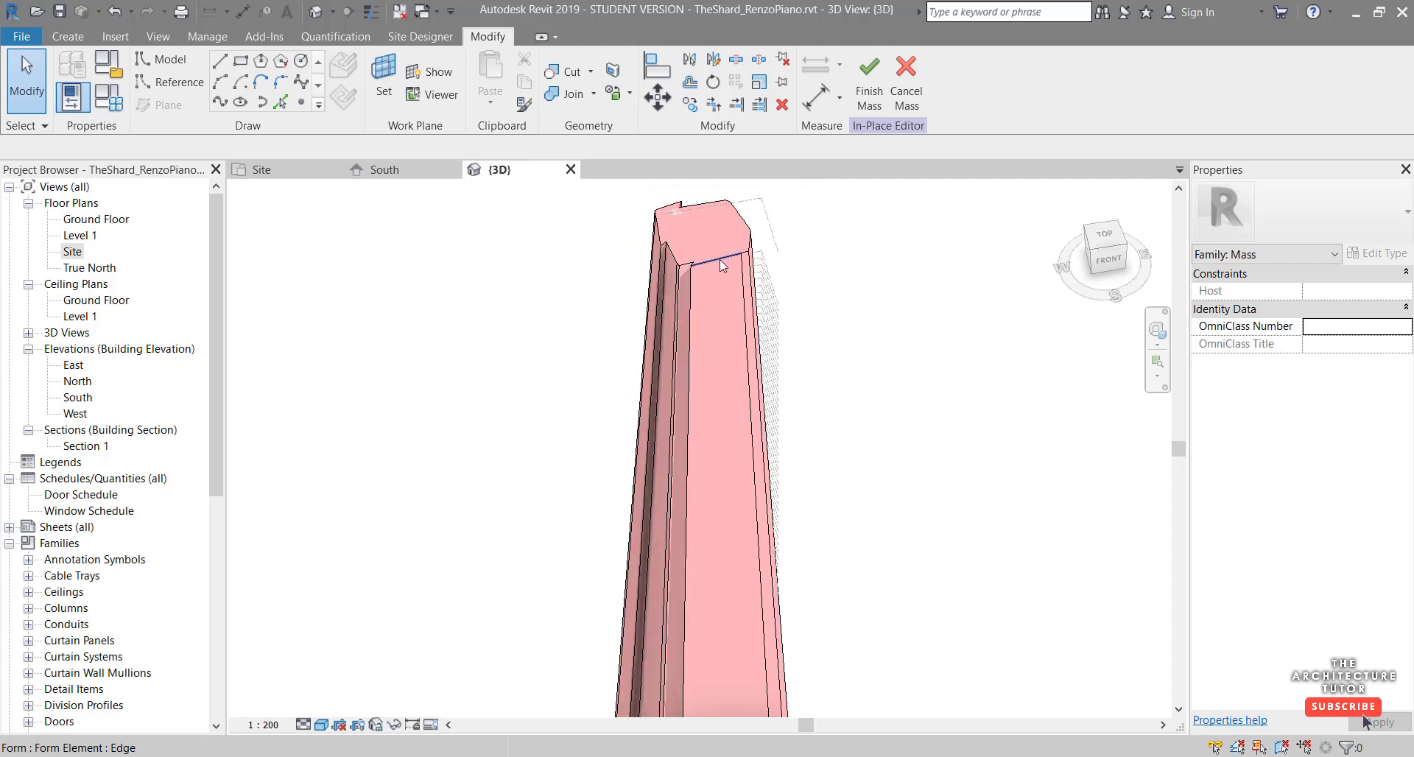
scroll(719, 259, up, 3)
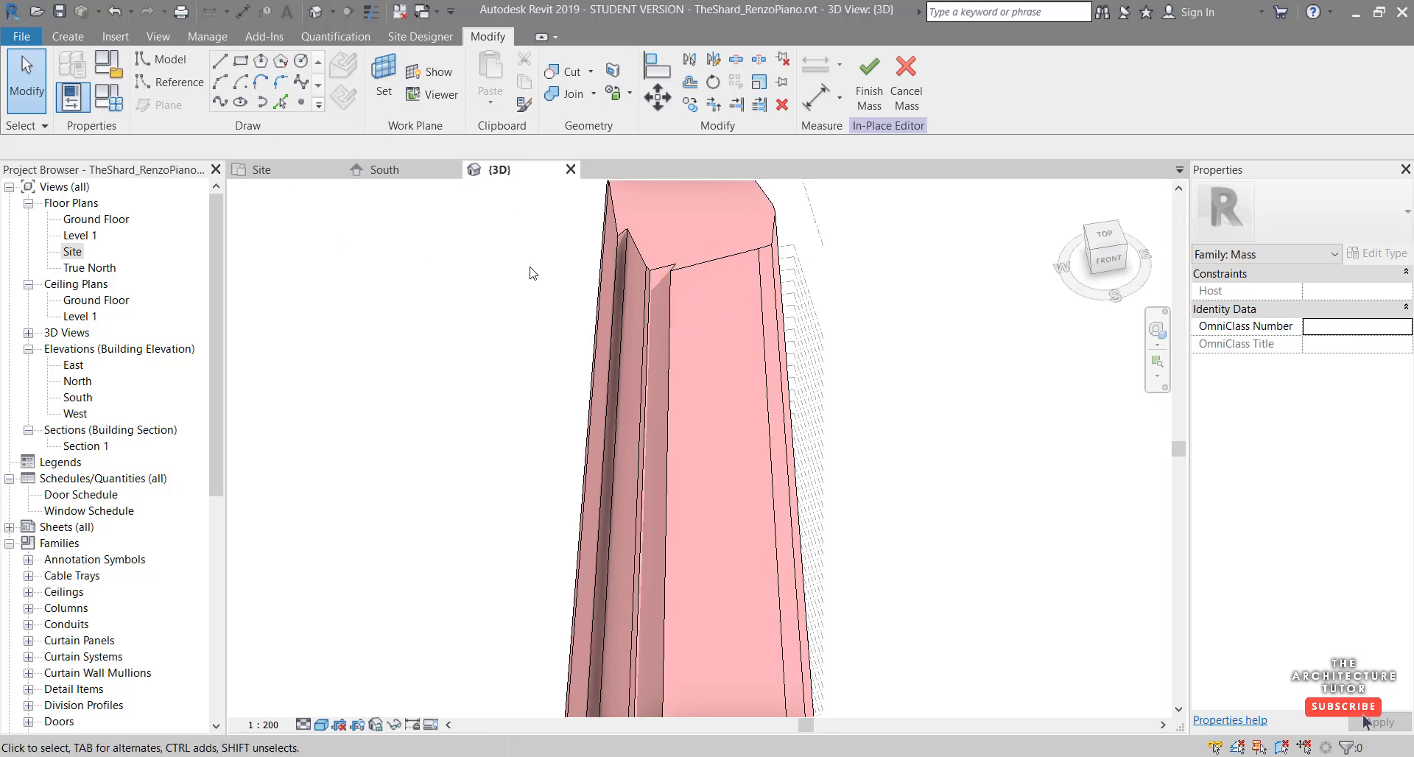
click(219, 62)
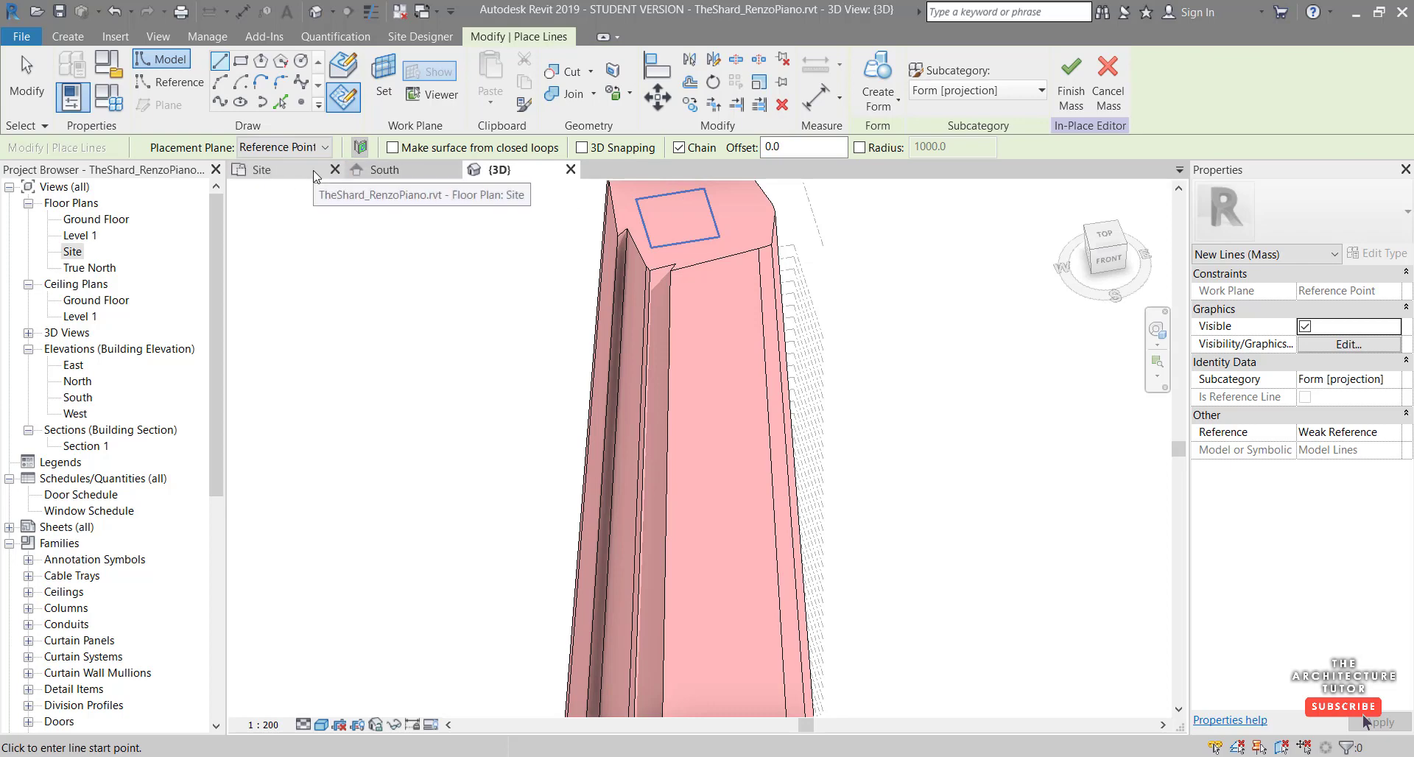
click(403, 170)
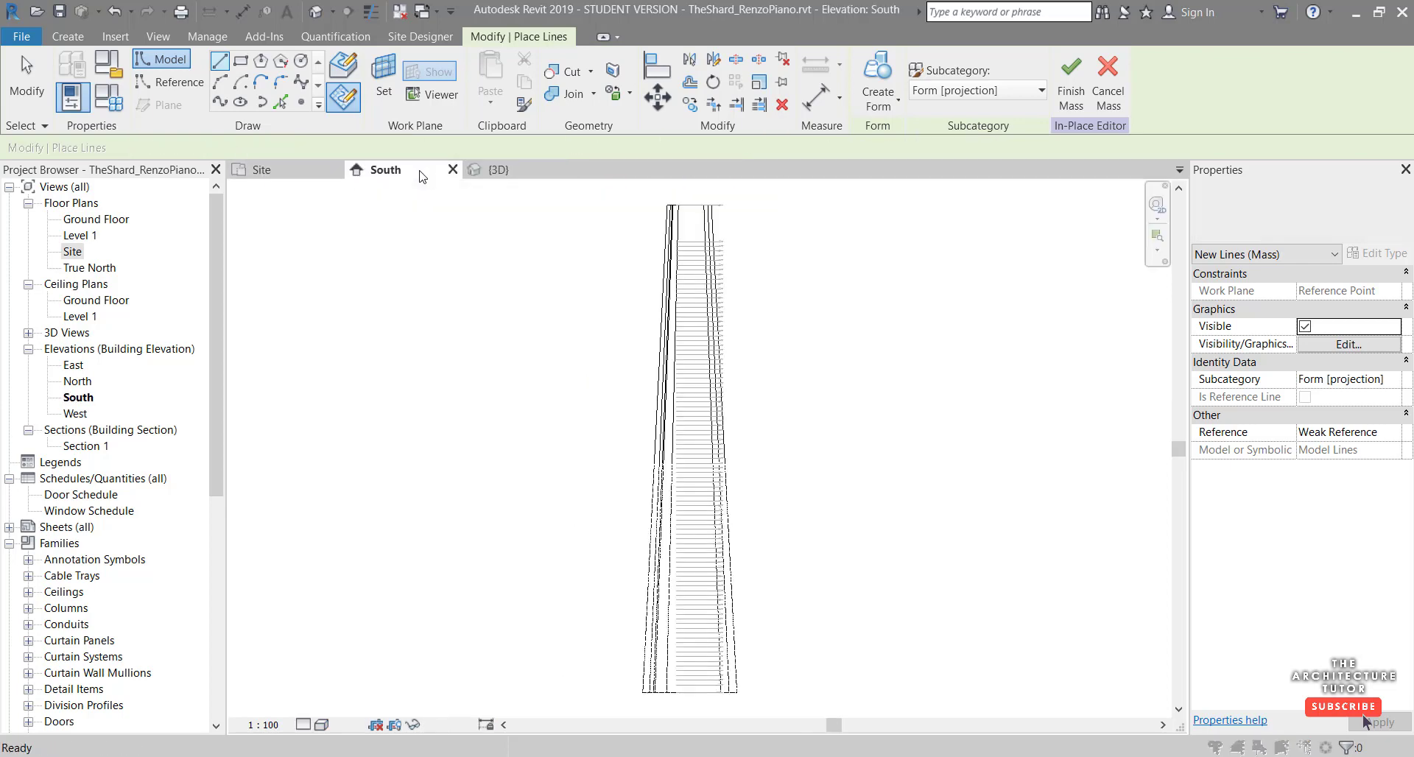
click(745, 494)
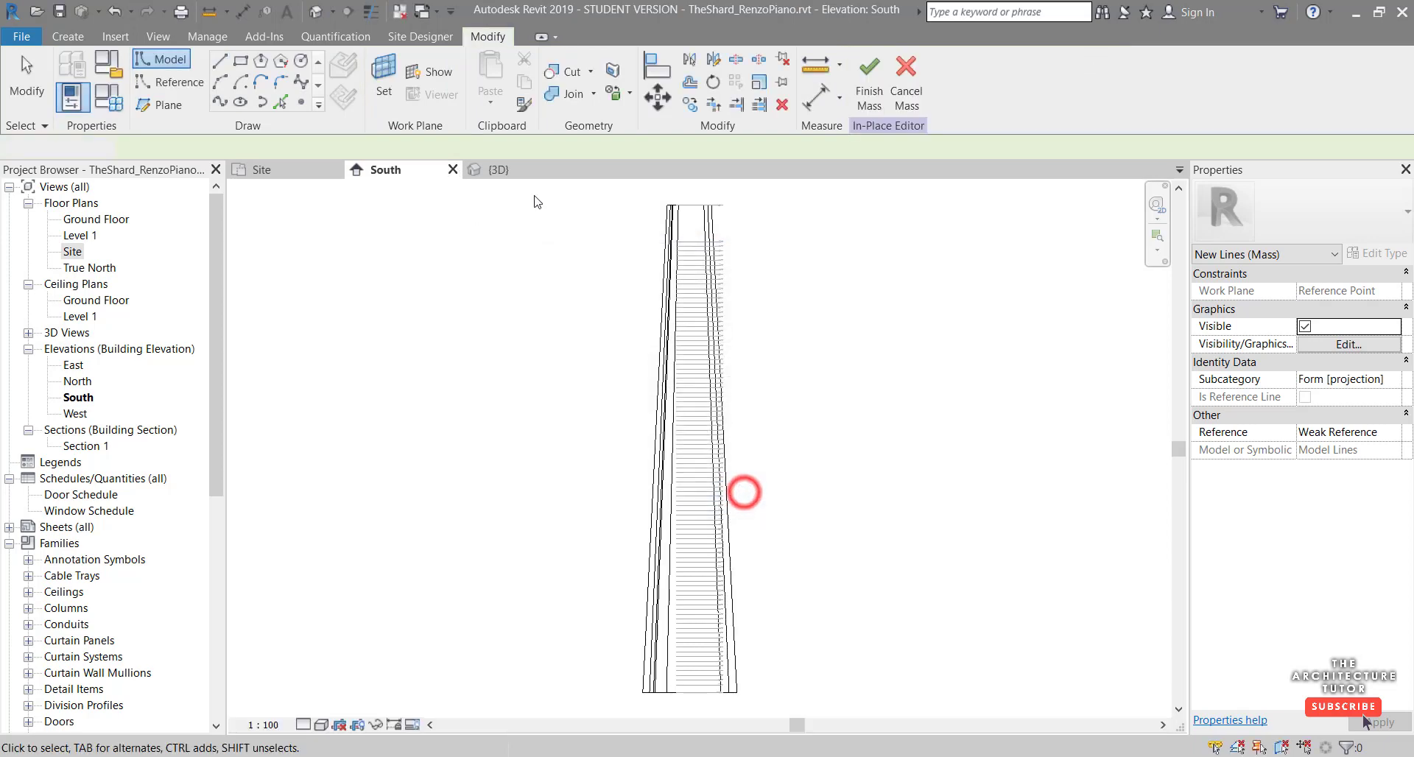
- Close the South elevation, tile the 3D and Site views side by side, and fit the whole tower in the 3D view
click(453, 170)
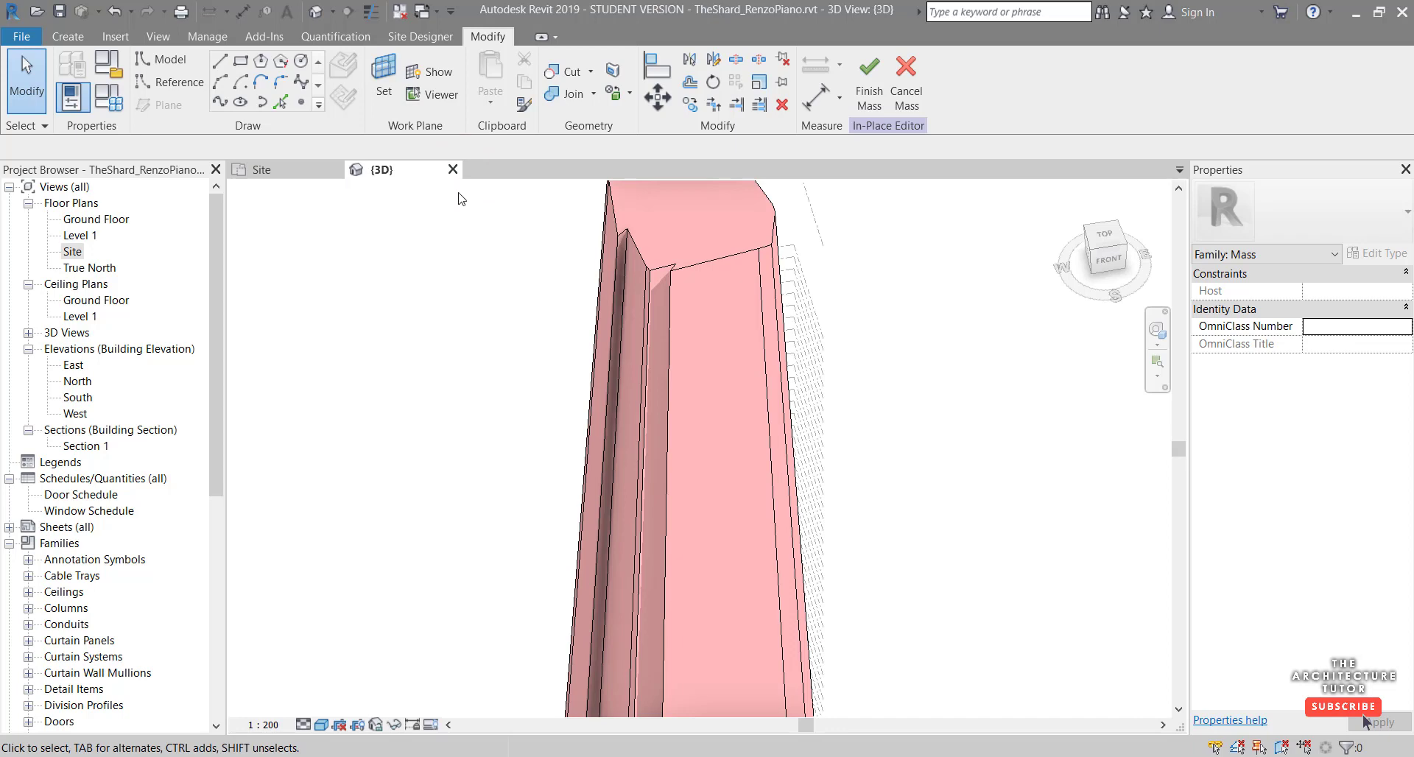
key(w)
key(t)
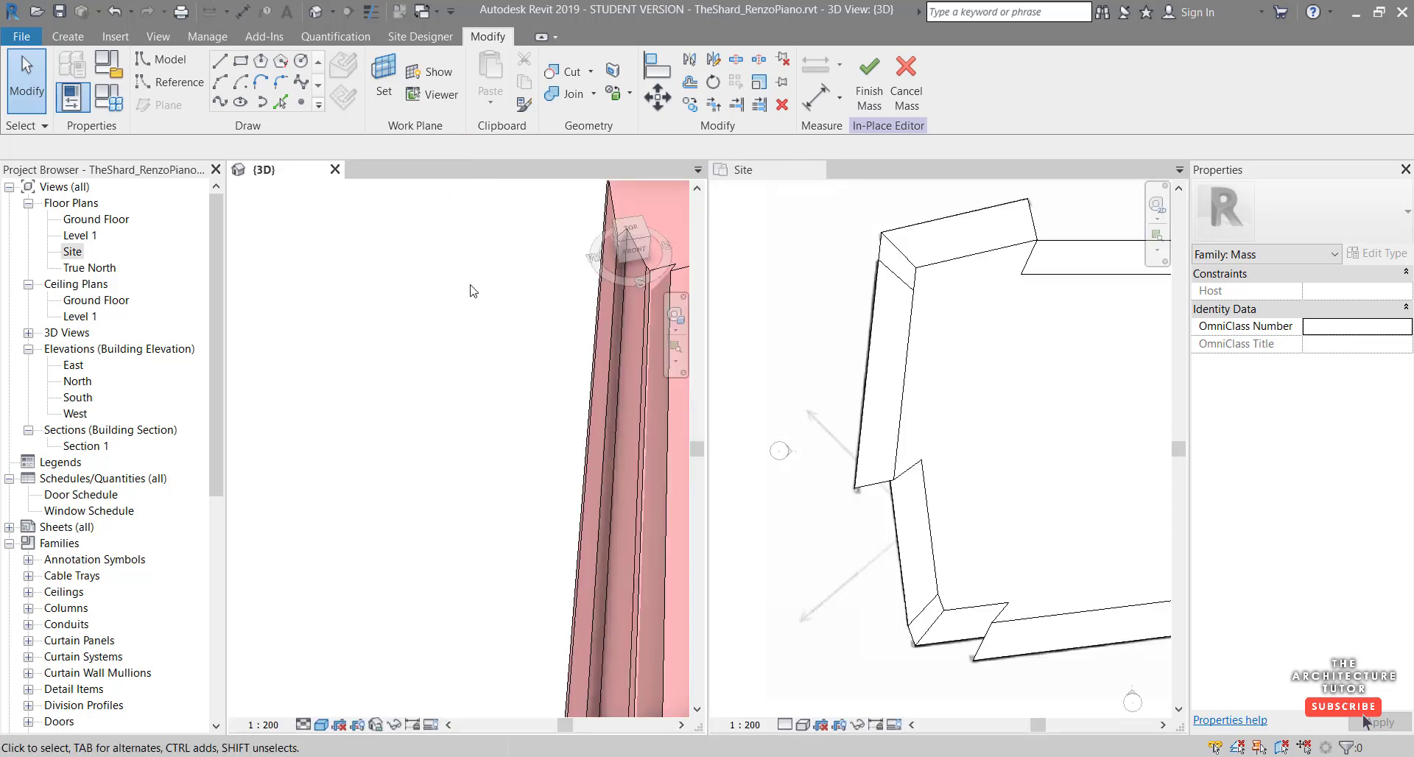
key(z)
key(f)
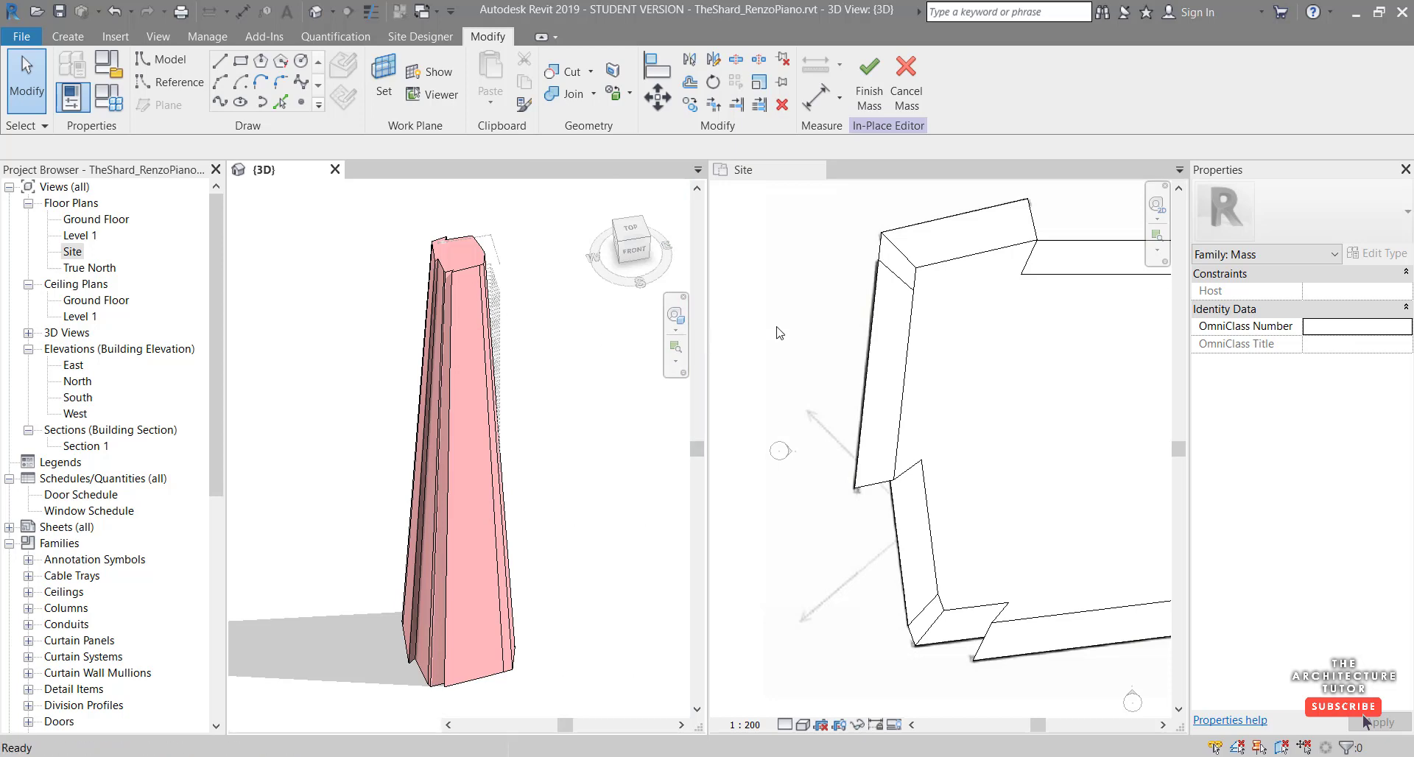
- Frame the close-up photo of the Shard's spire in the Site view as a reference for the shape of the top
click(808, 331)
key(z)
key(f)
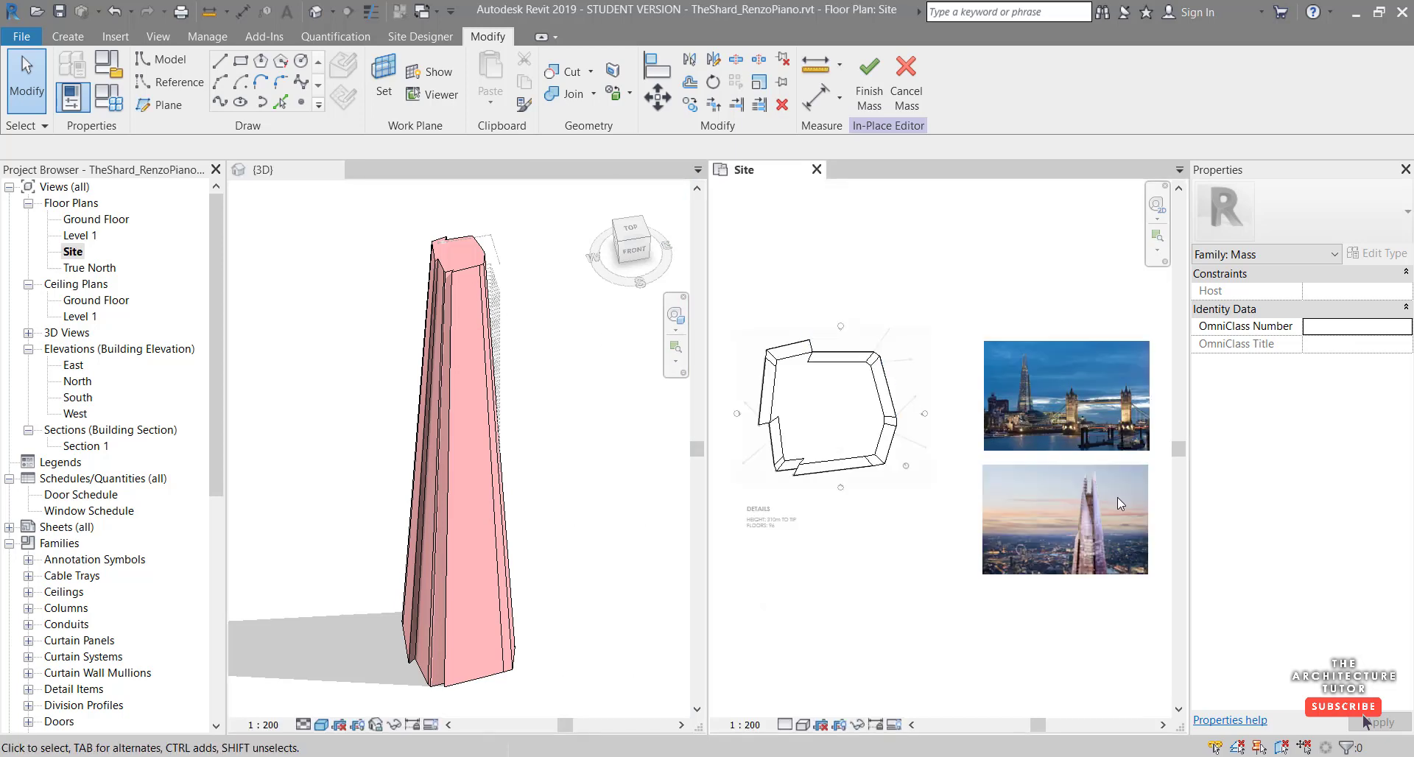
scroll(1119, 489, up, 6)
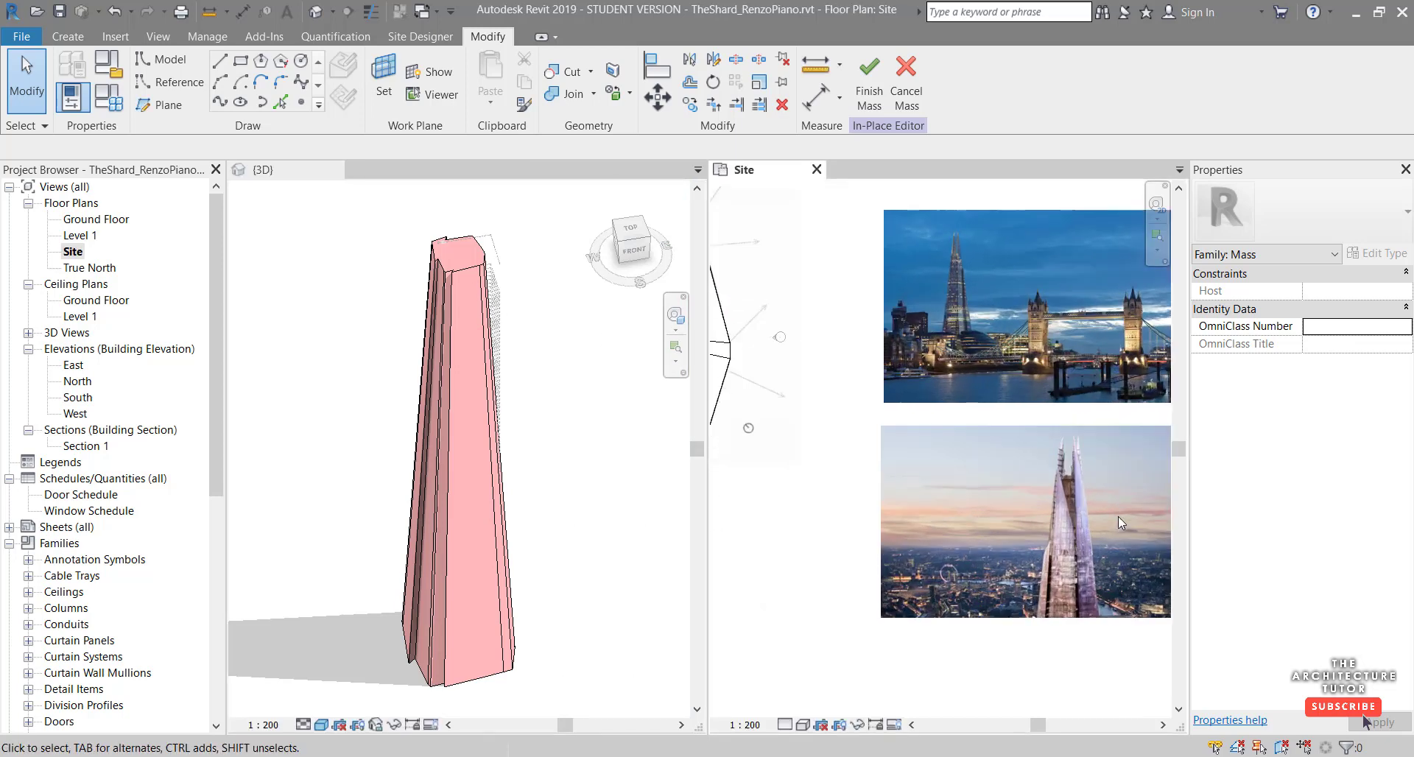
scroll(1059, 489, up, 3)
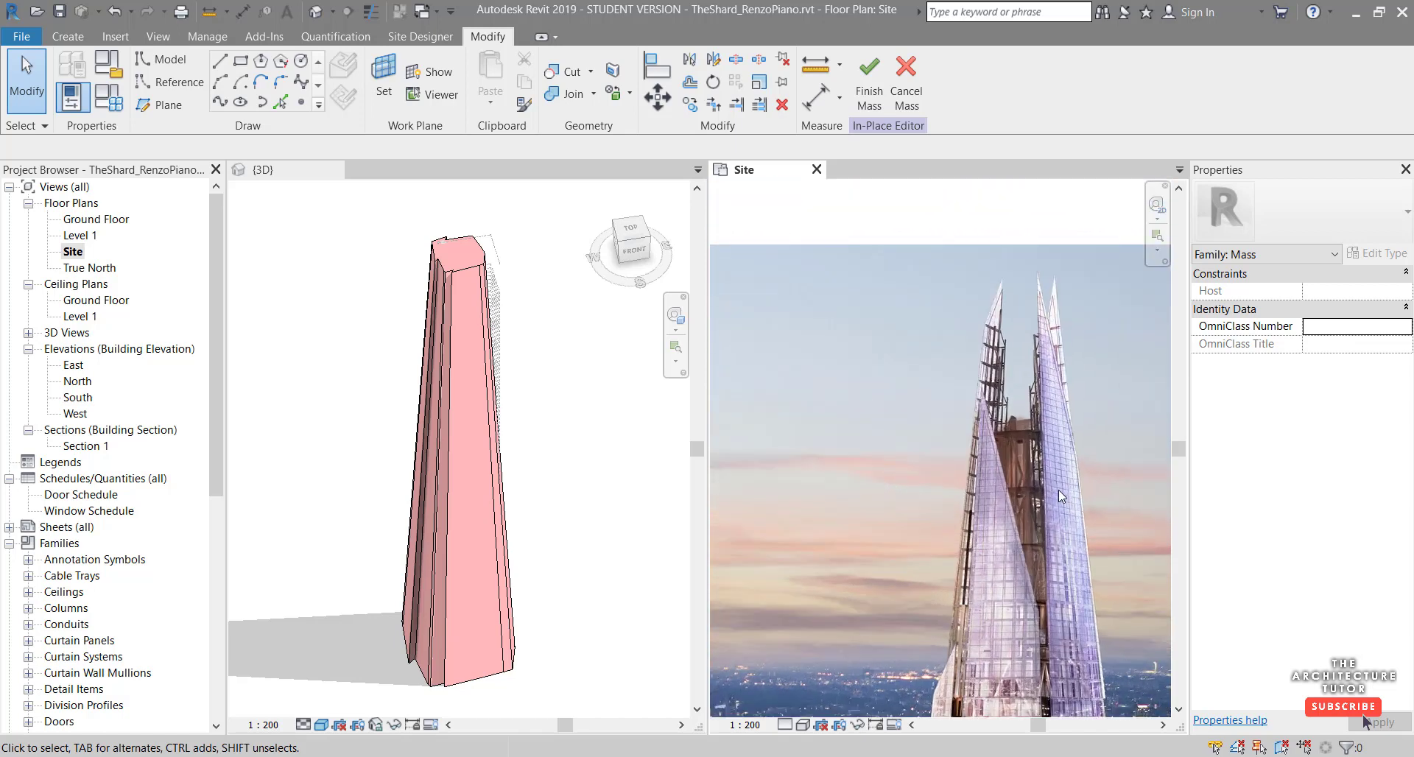
middle_drag(1055, 502, 1006, 525)
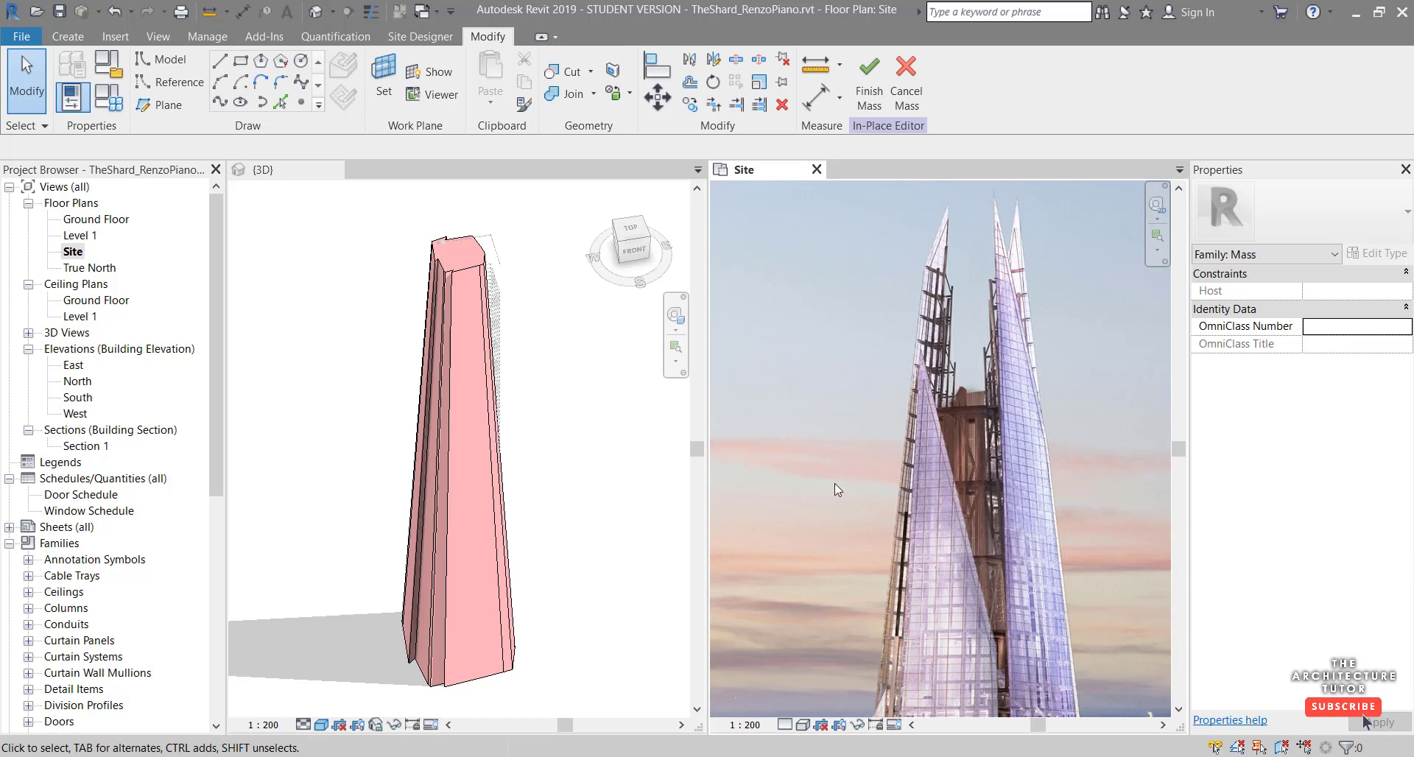
- With Draw on Face and 3D Snapping enabled, sketch a diagonal model line near the tower's top, descending across the front face from its left edge to its right edge
shift+middle_drag(617, 434, 486, 332)
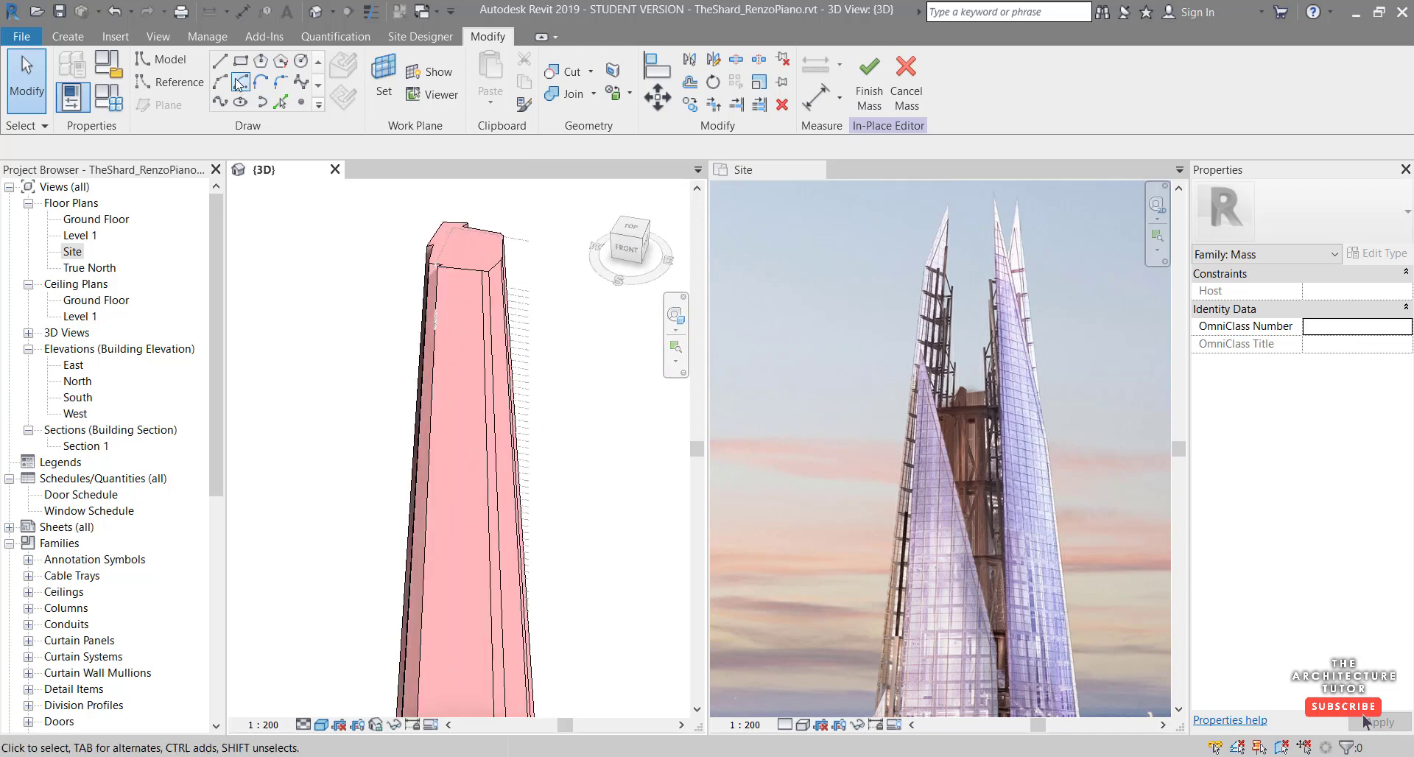
click(218, 63)
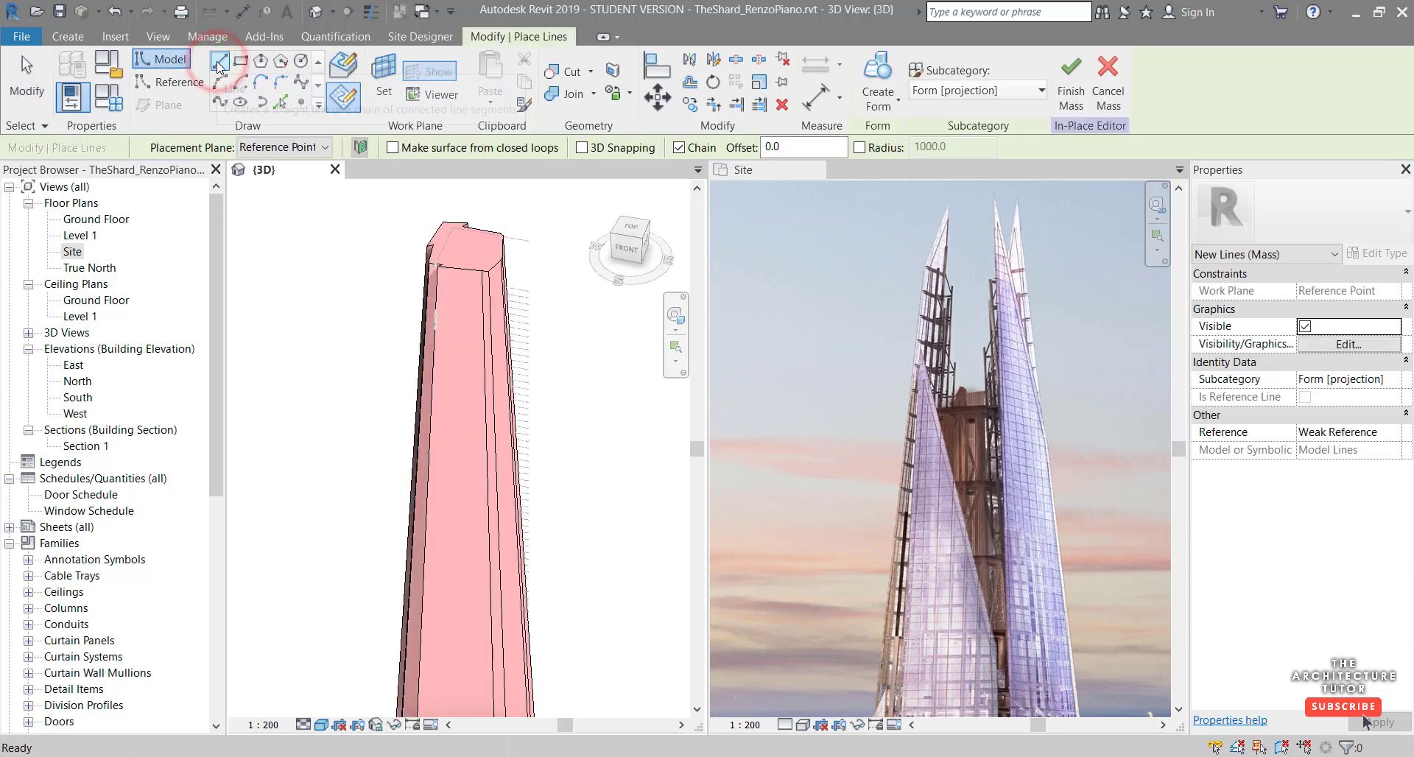
click(341, 67)
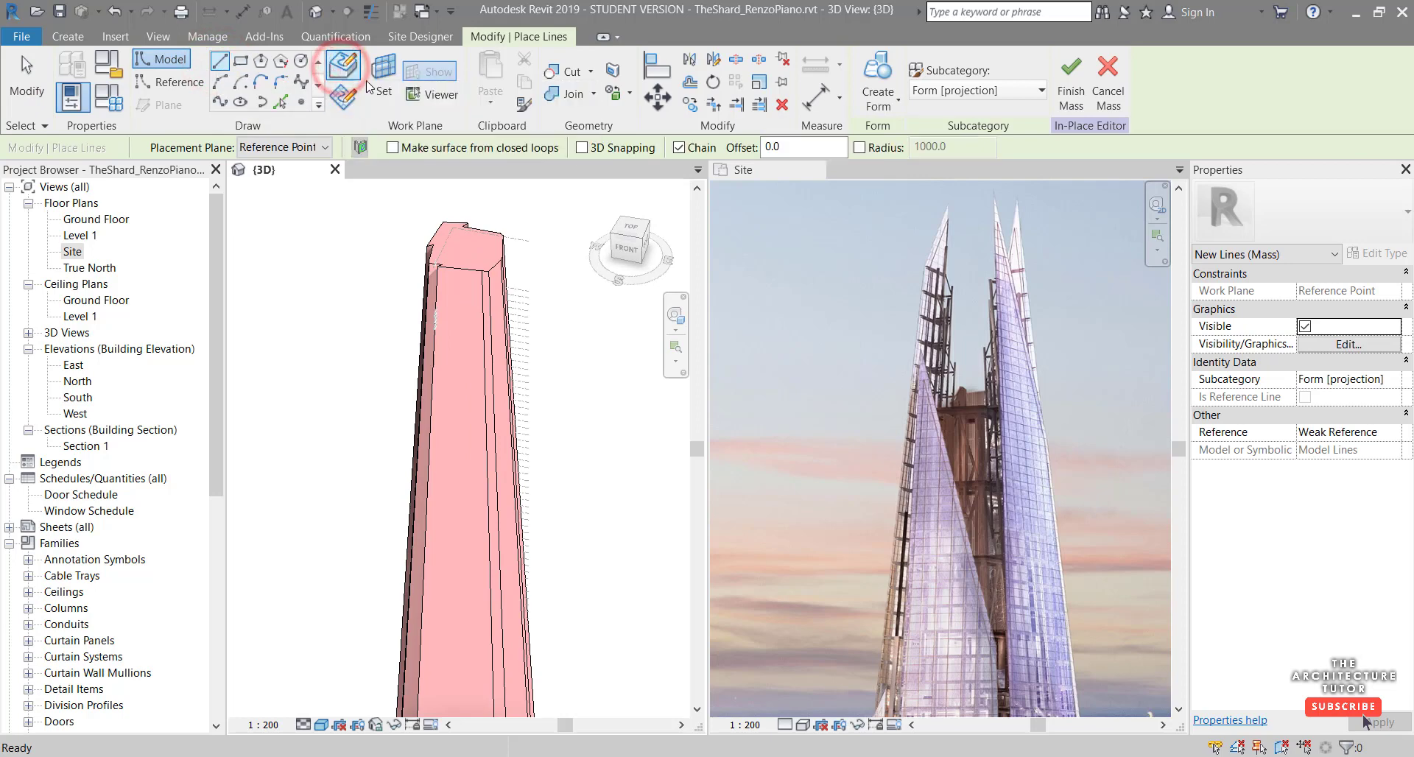
click(582, 148)
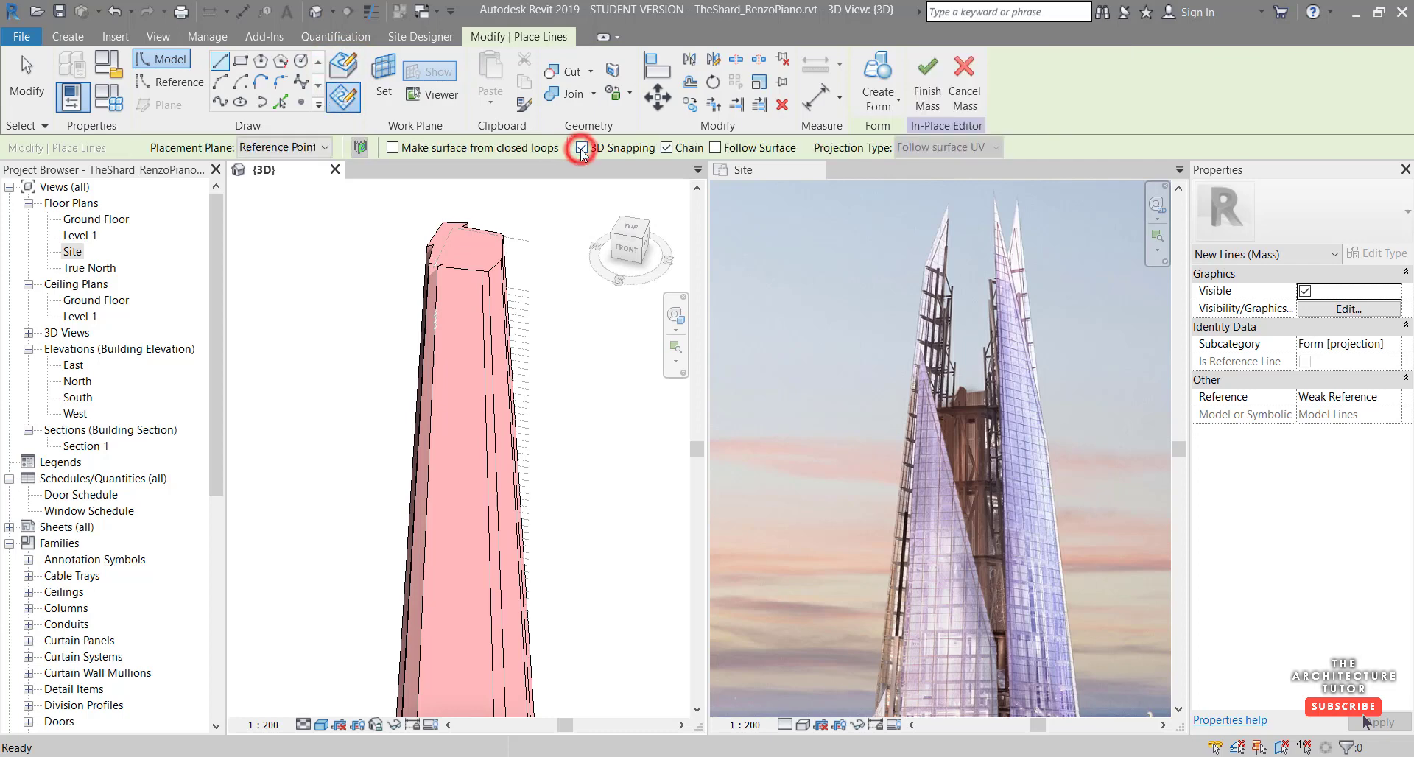
scroll(458, 298, up, 3)
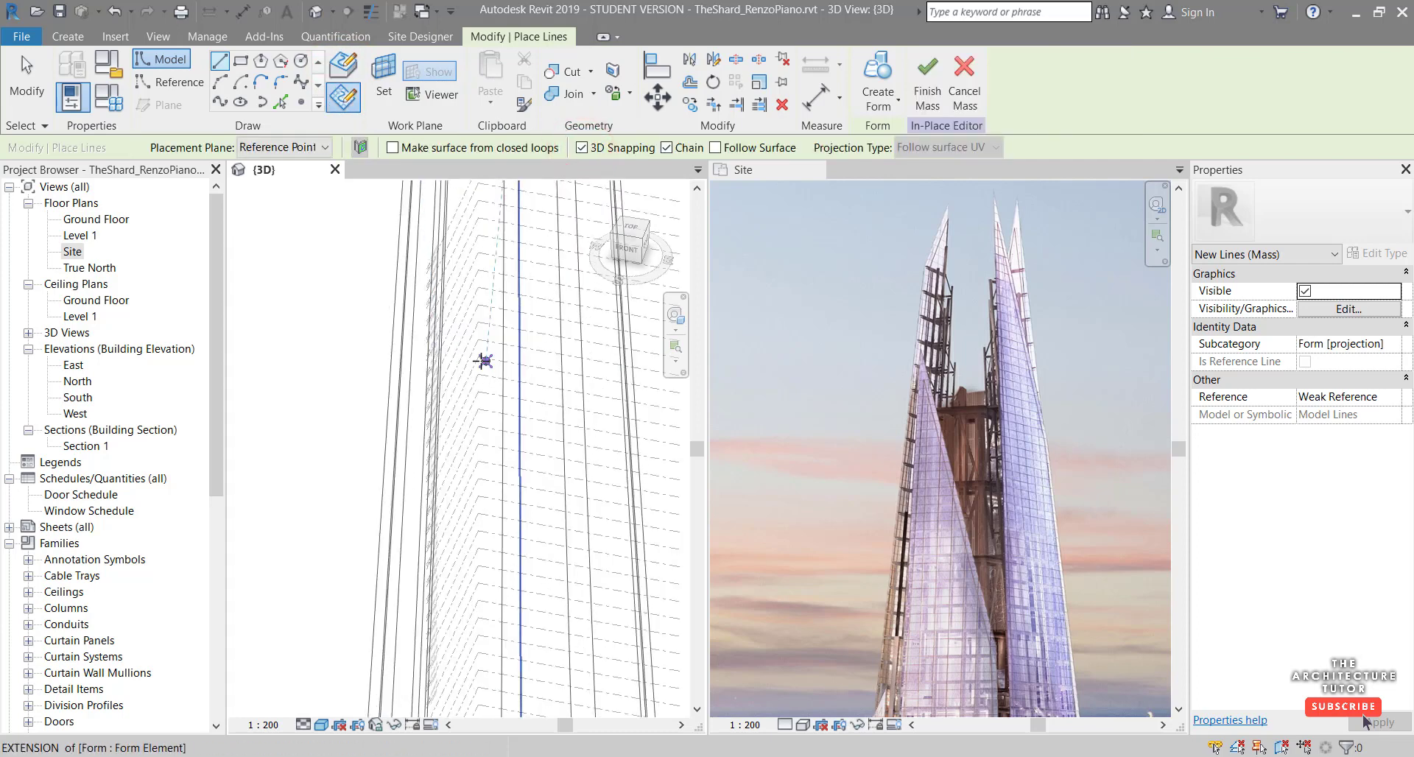
scroll(492, 305, down, 4)
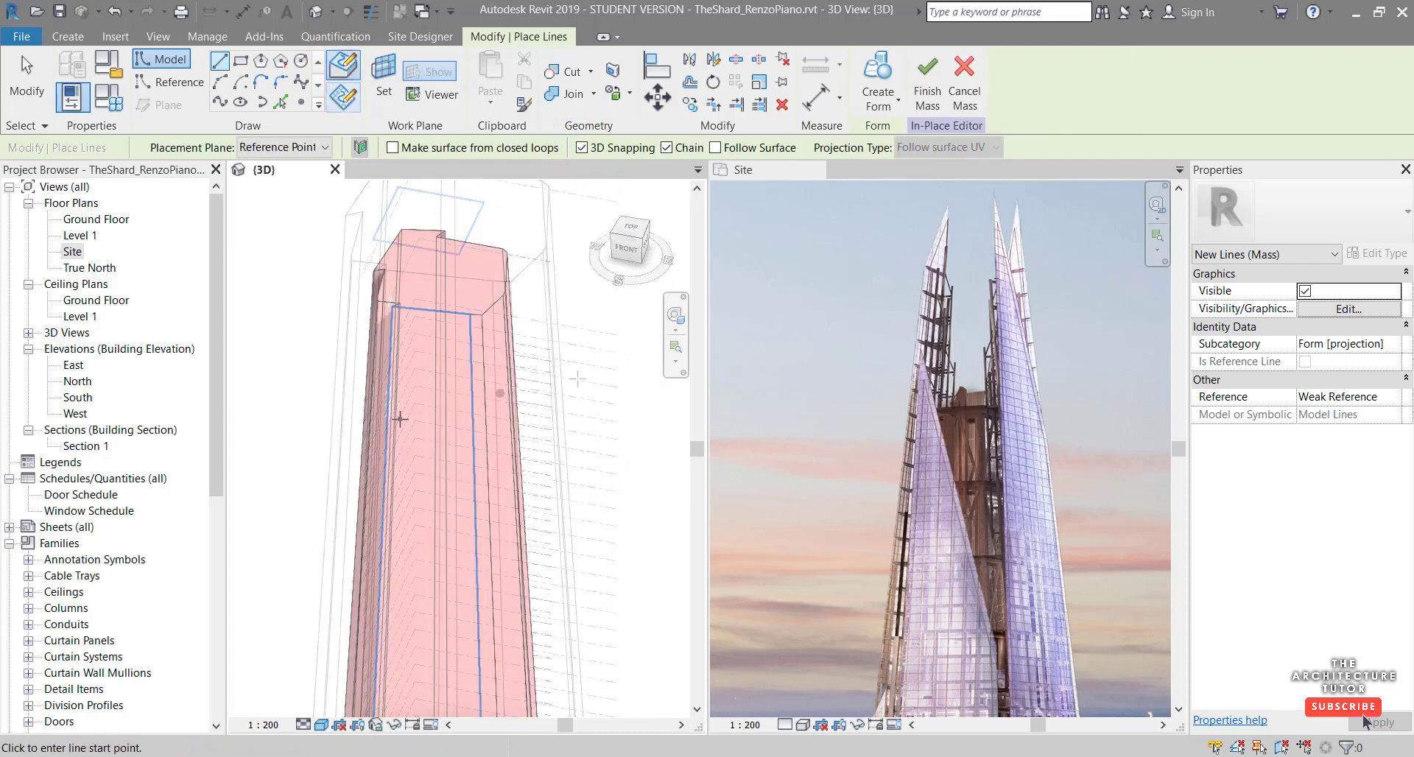
scroll(400, 413, up, 2)
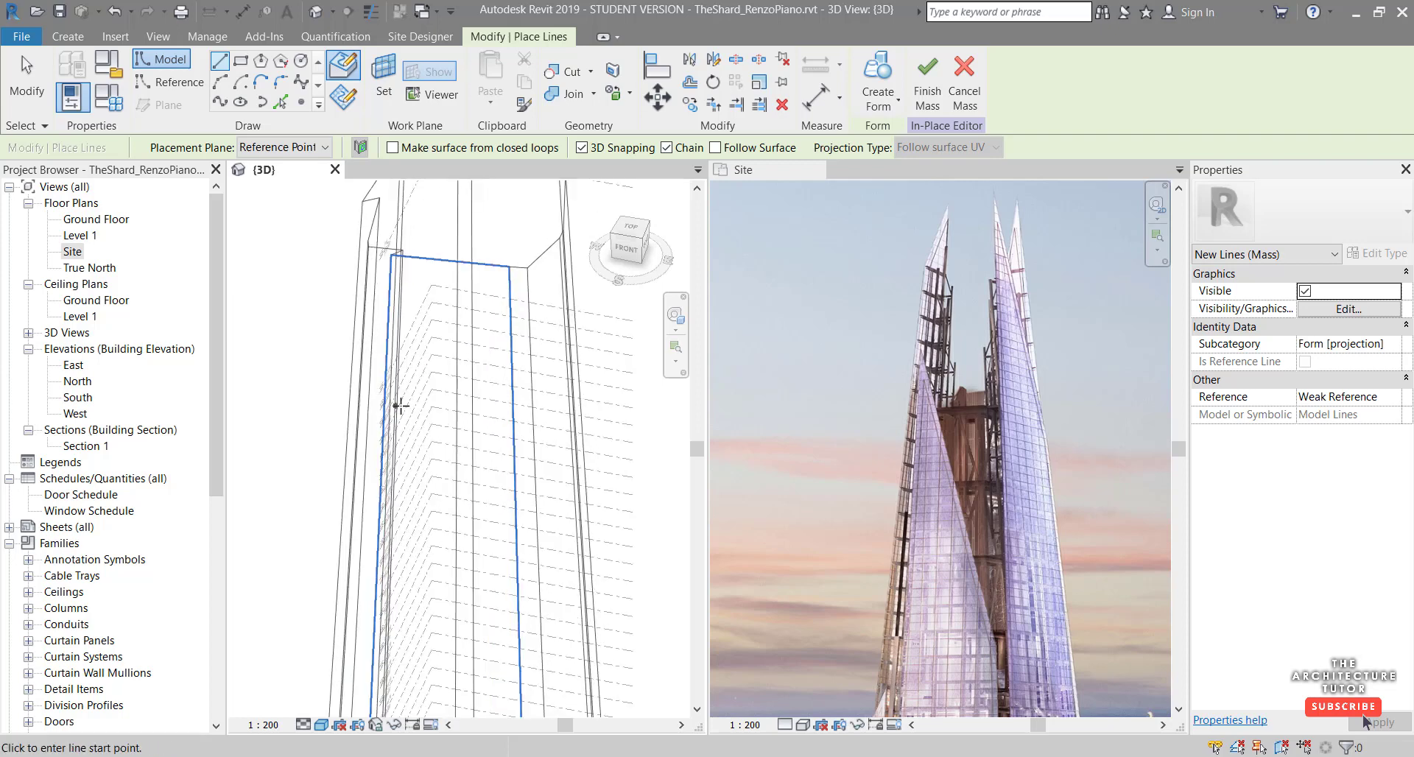
click(385, 375)
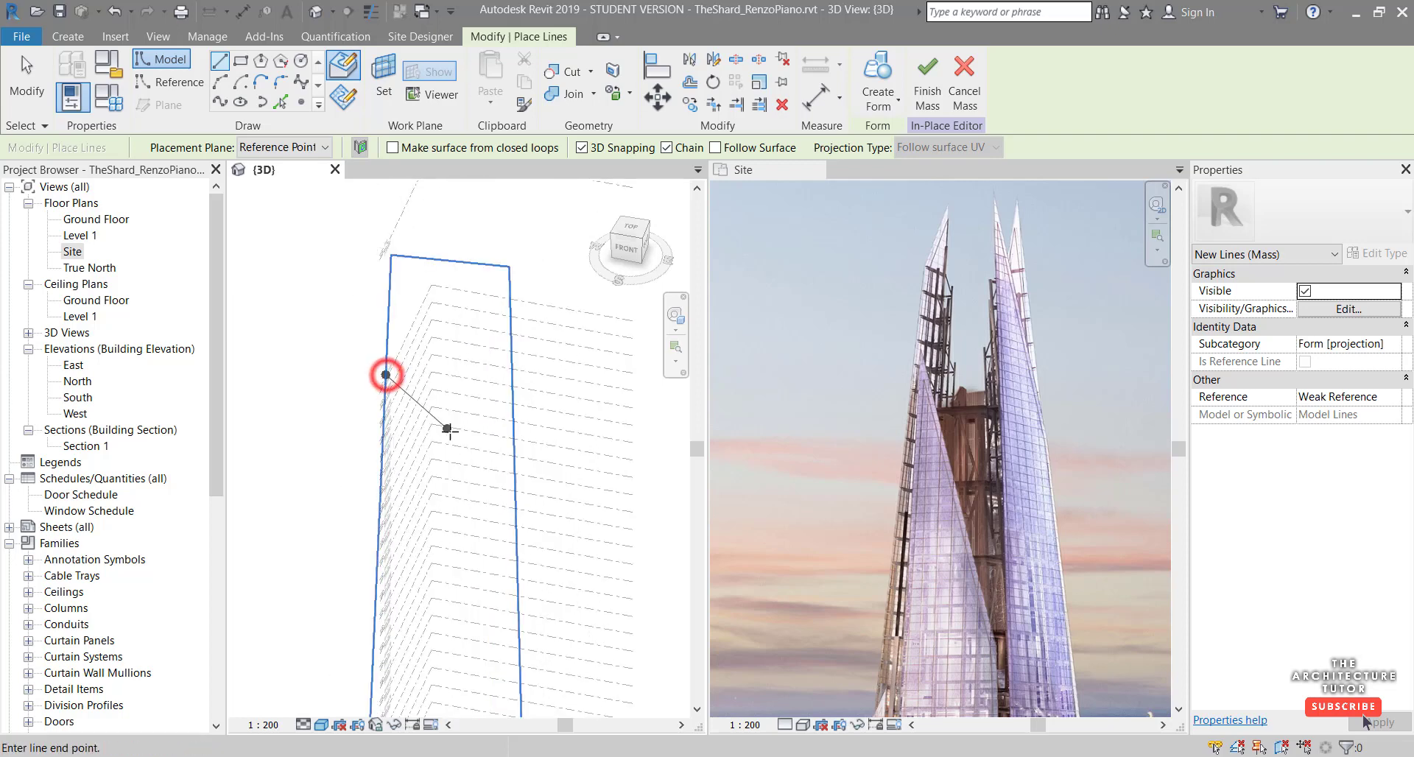
scroll(452, 514, down, 3)
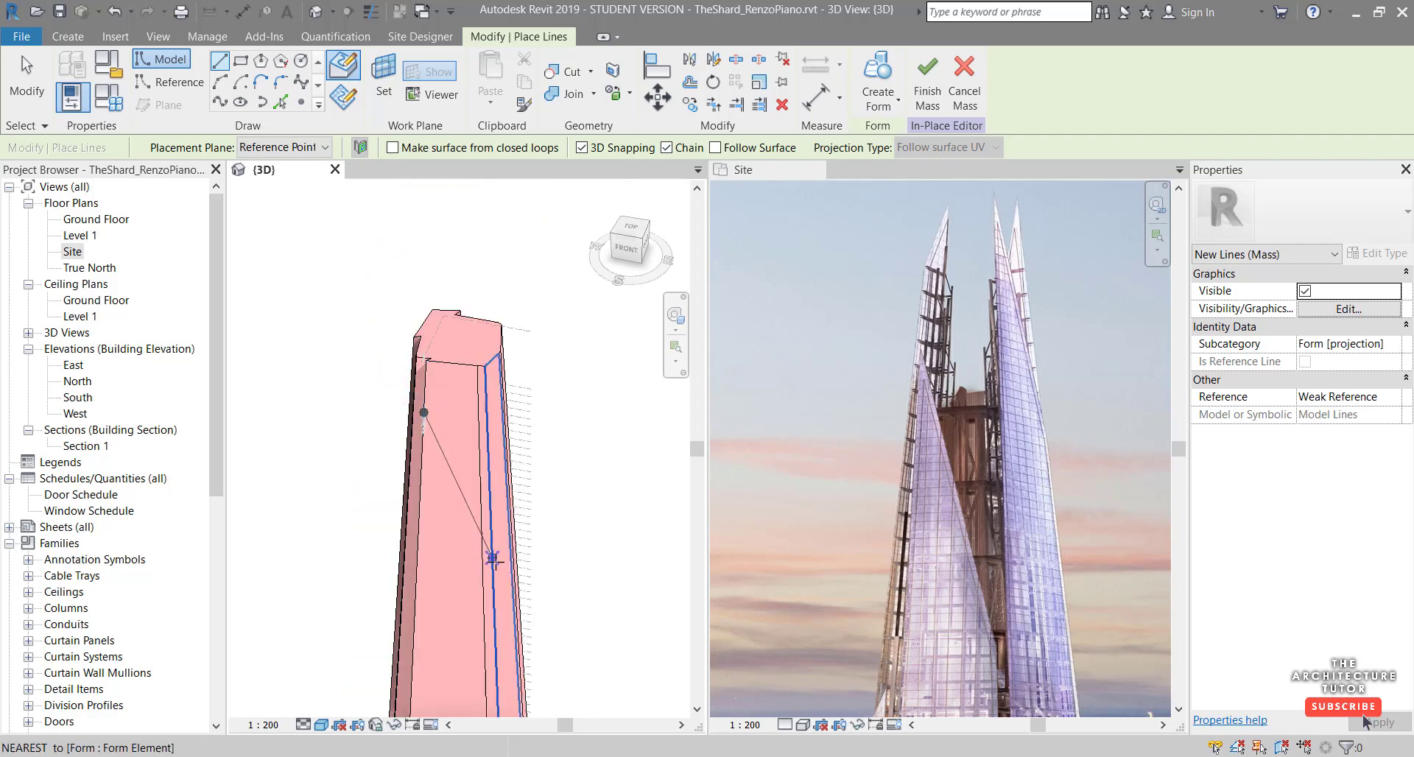
scroll(483, 607, up, 2)
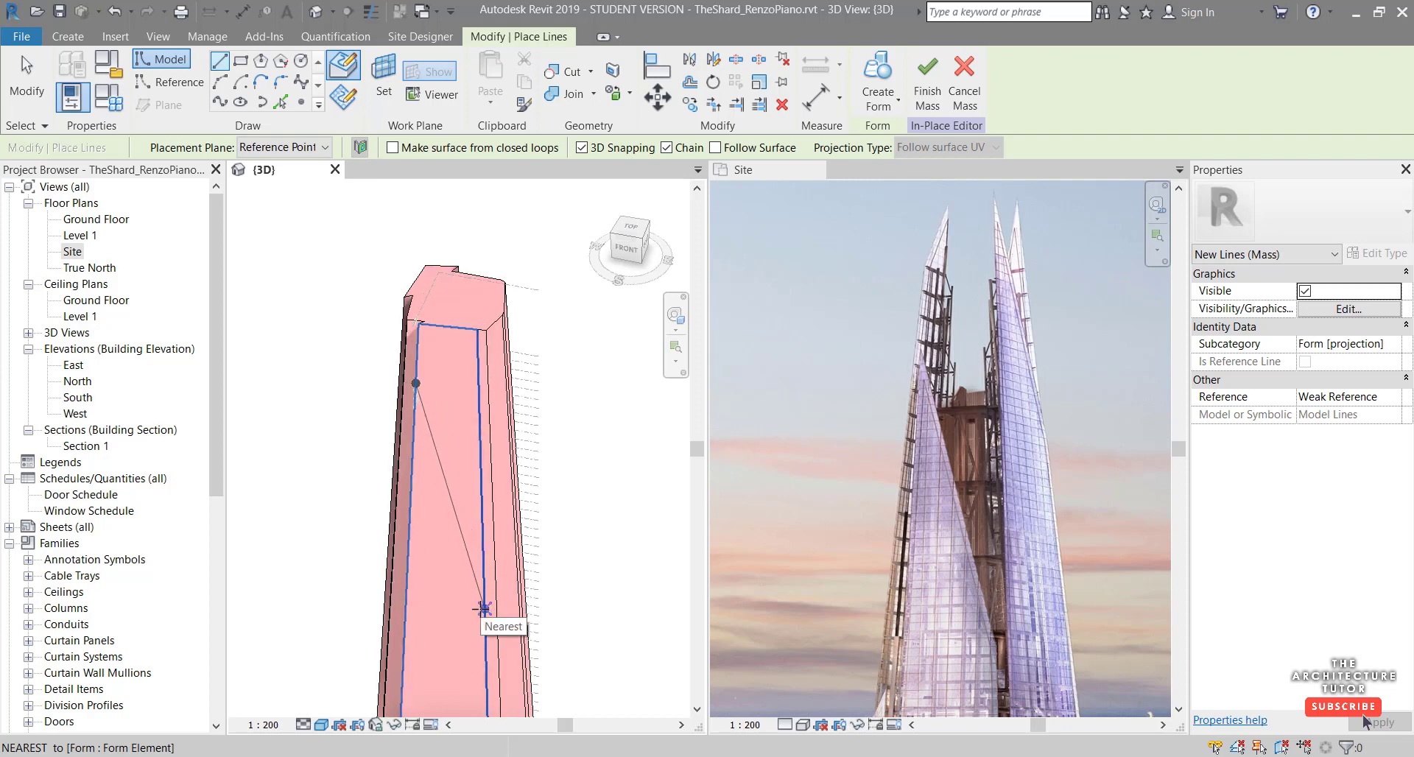
click(484, 608)
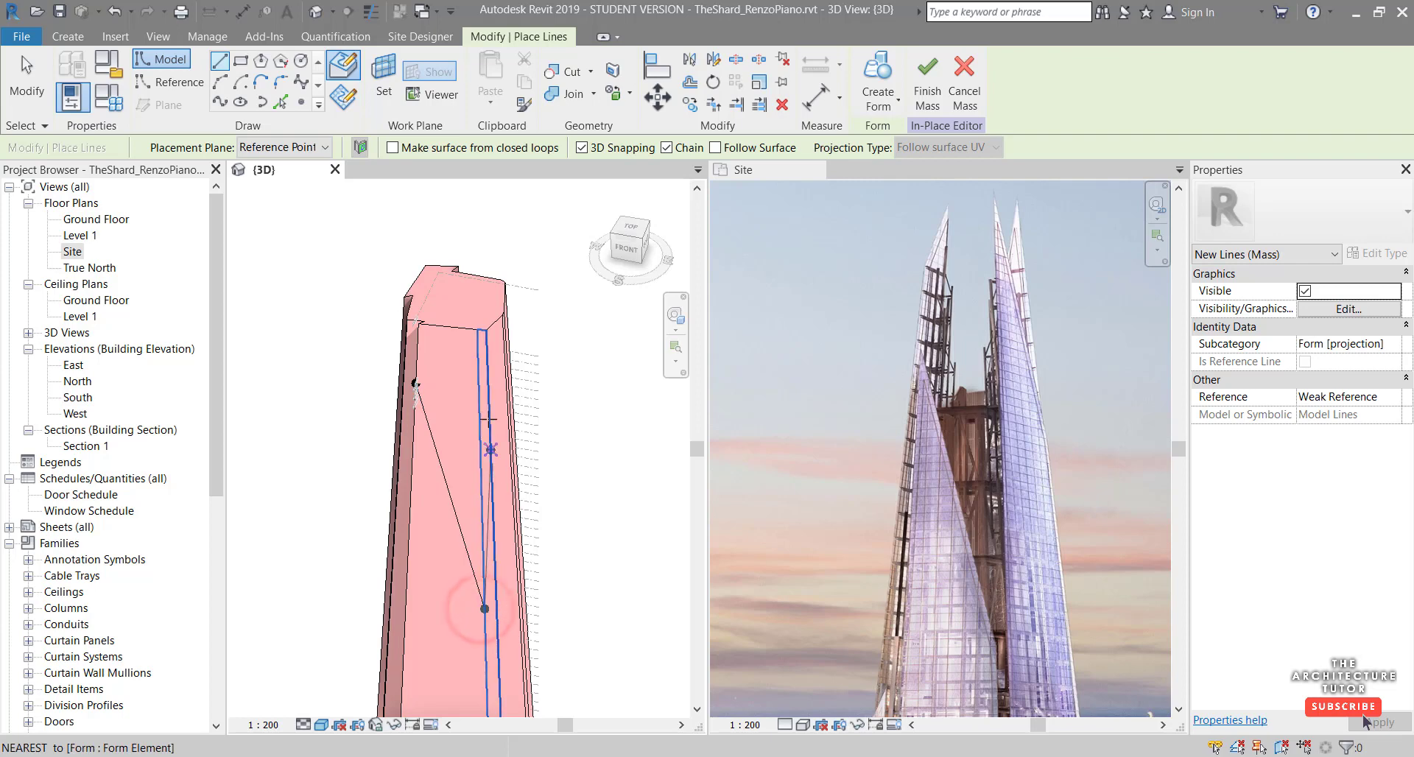
- Continue the line chain up the face's right edge and across its top edge, close it at the diagonal's start, and end the Line command
click(477, 331)
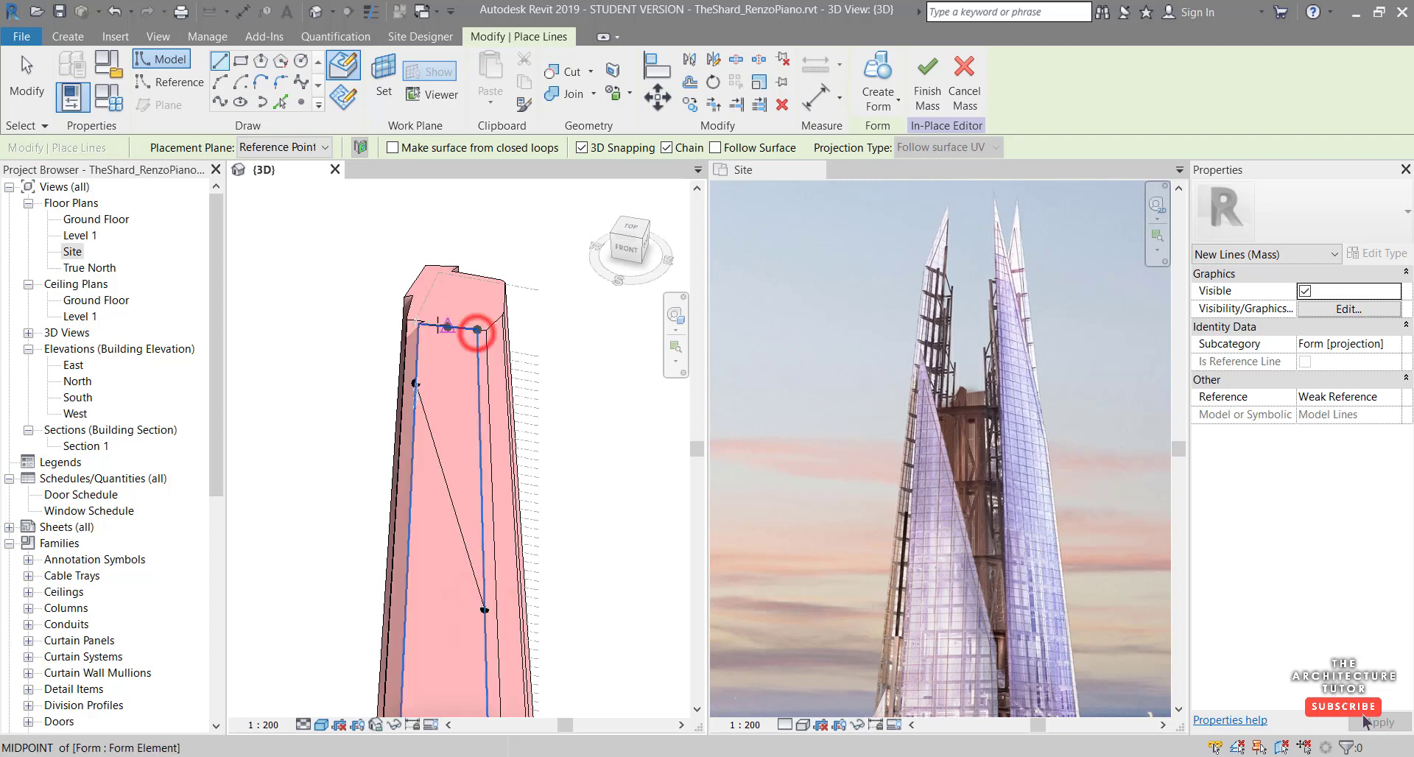
scroll(417, 323, up, 3)
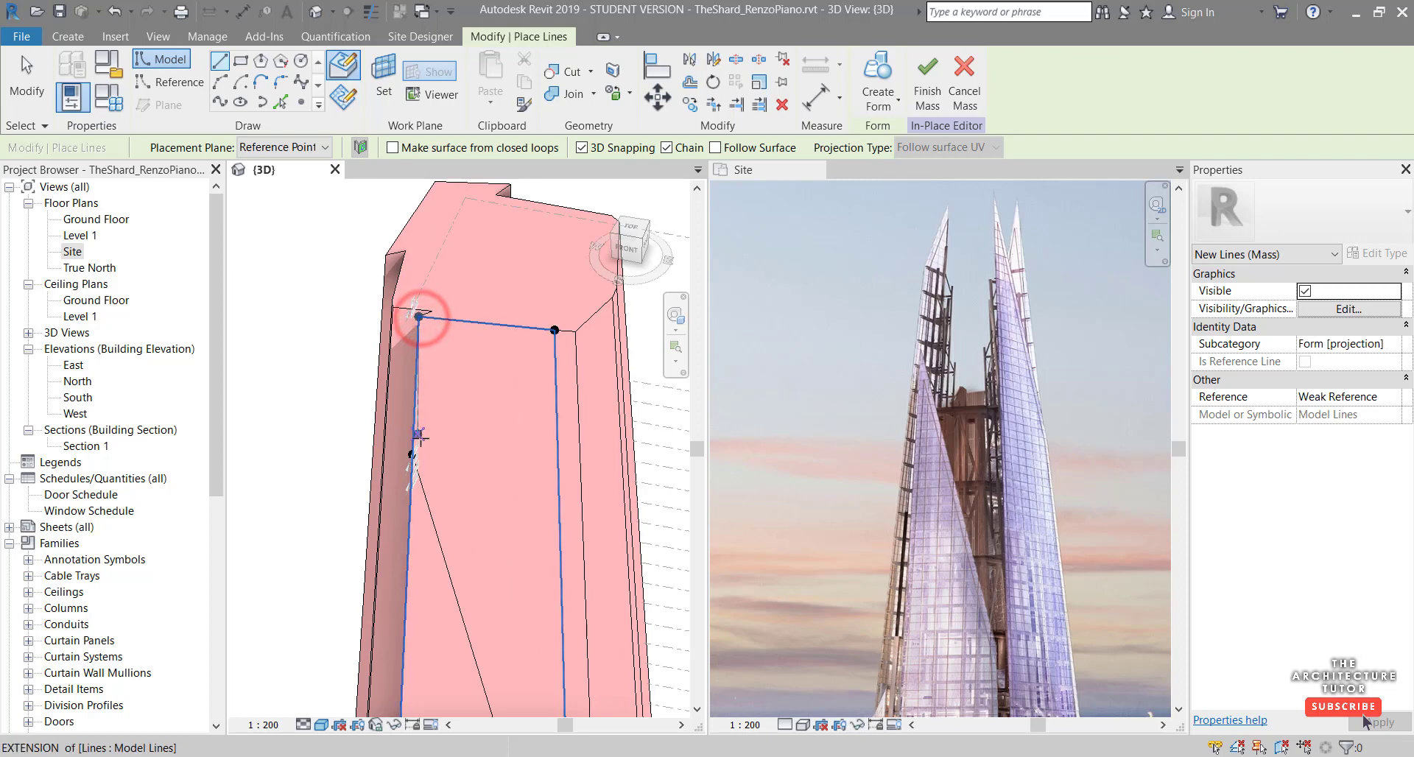
click(413, 454)
key(Escape)
key(Escape)
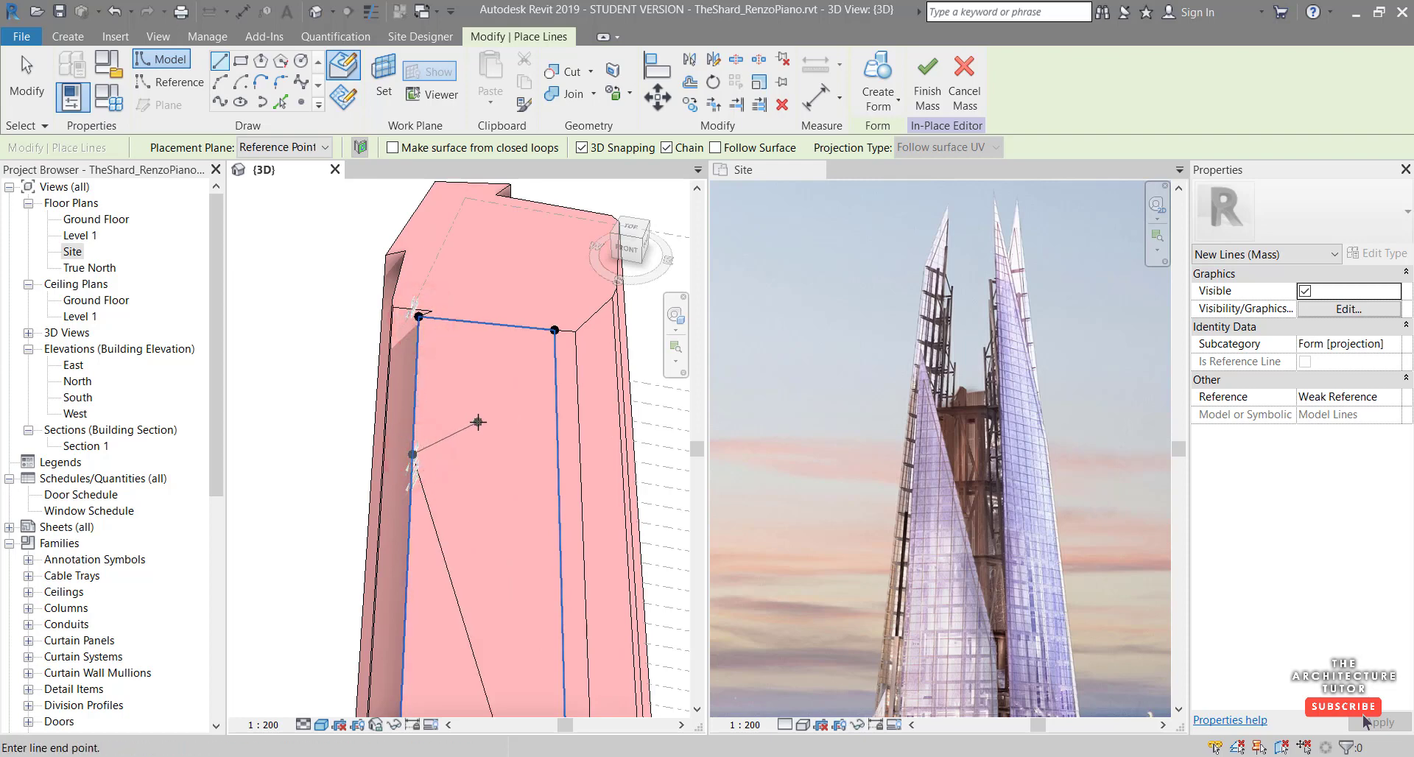
- Select the entire closed chain of model lines on the front face and check the selection with Filter
scroll(481, 410, down, 3)
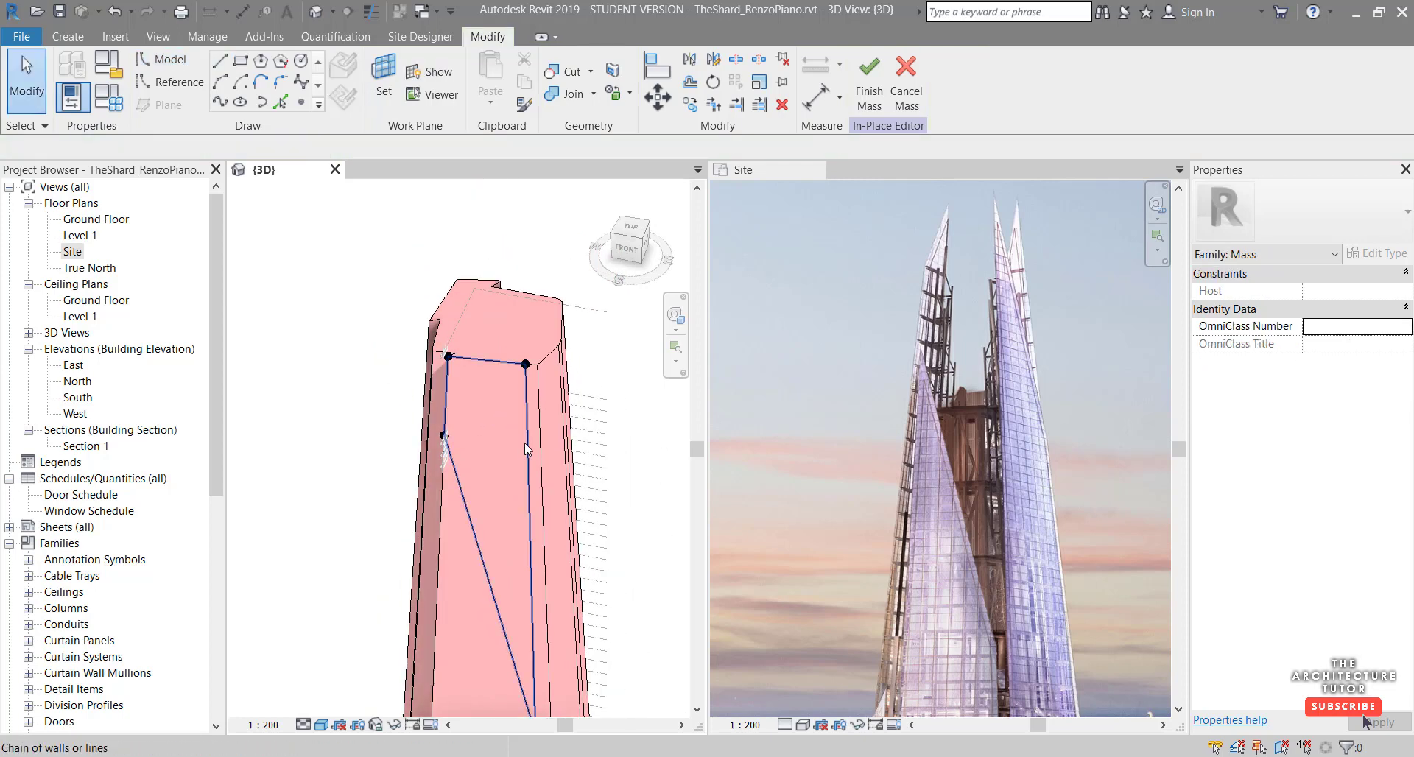
scroll(524, 444, down, 2)
ctrl+middle_drag(530, 452, 512, 393)
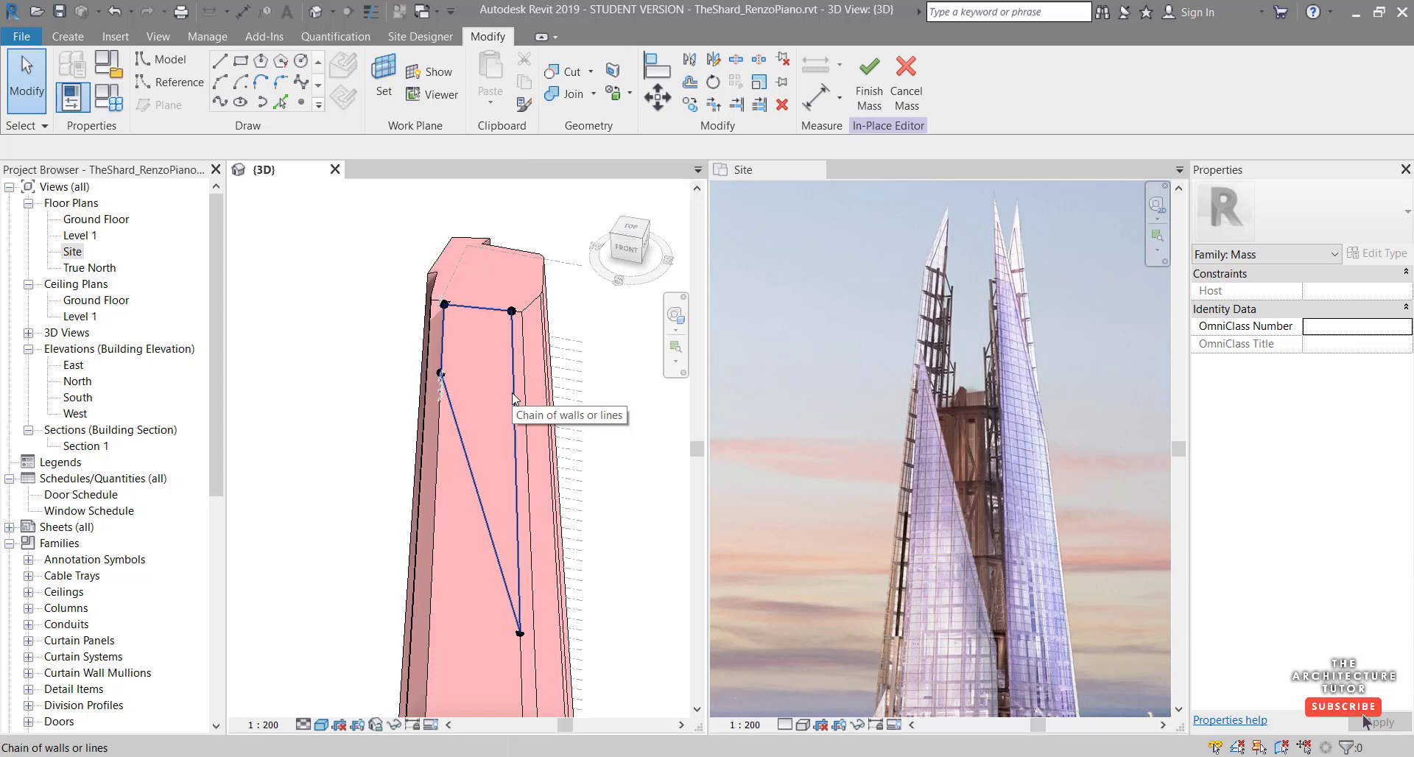
click(513, 394)
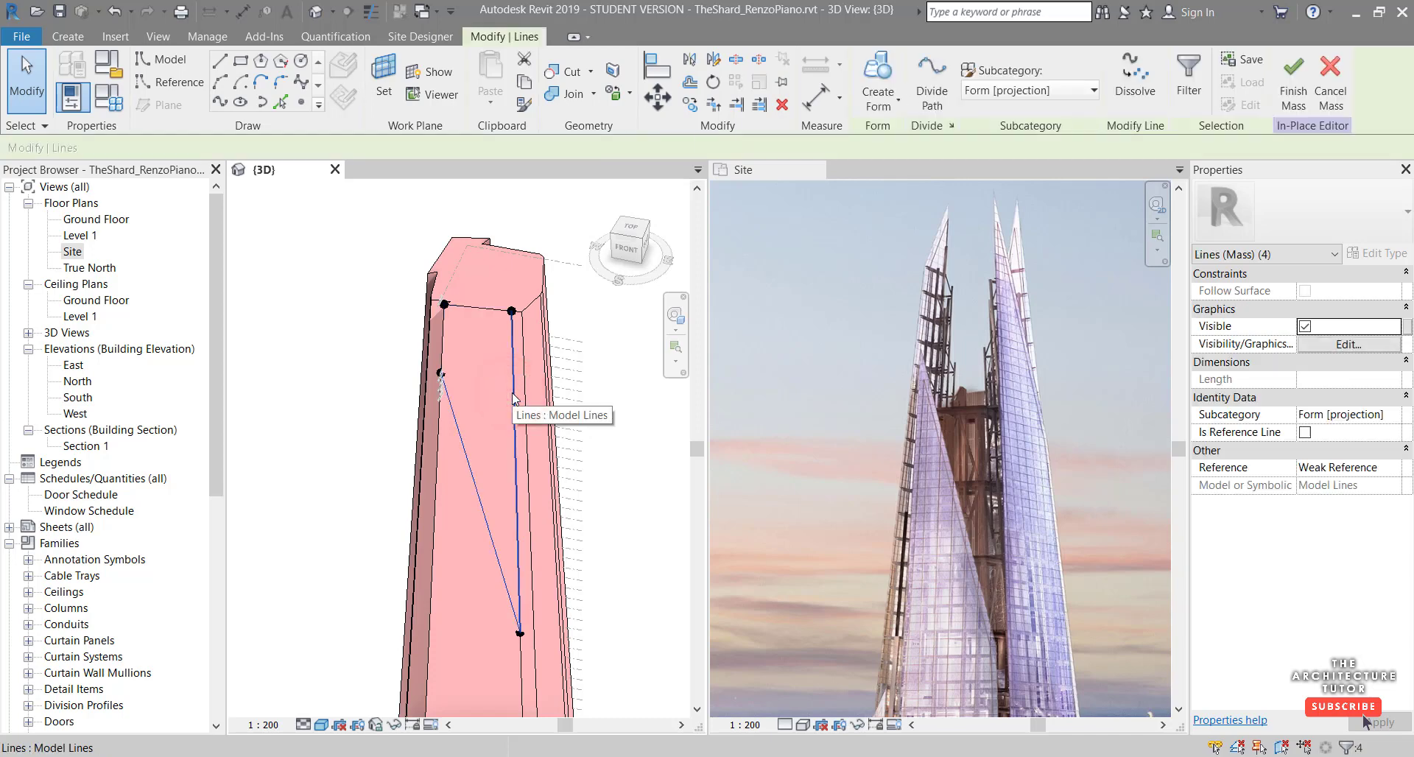
key(Tab)
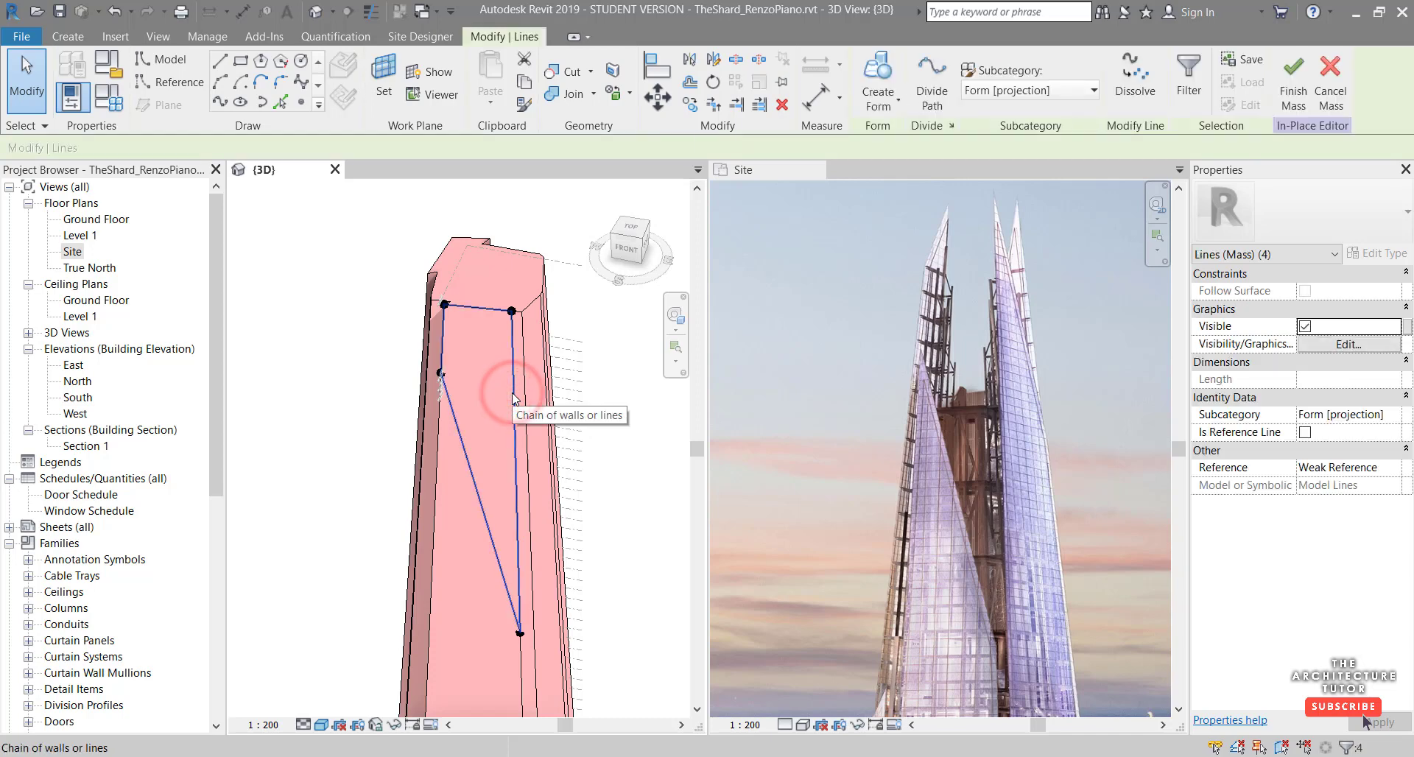
click(1345, 747)
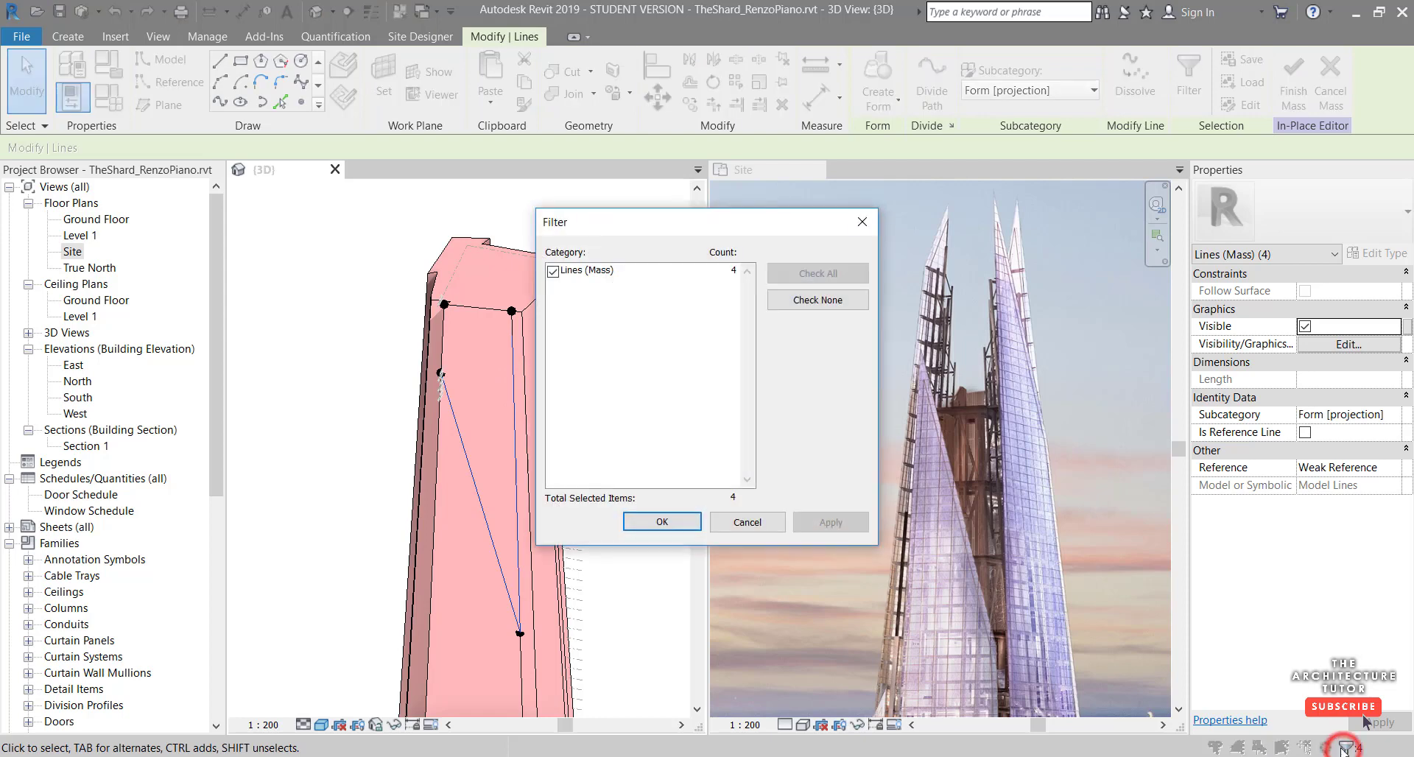
click(653, 522)
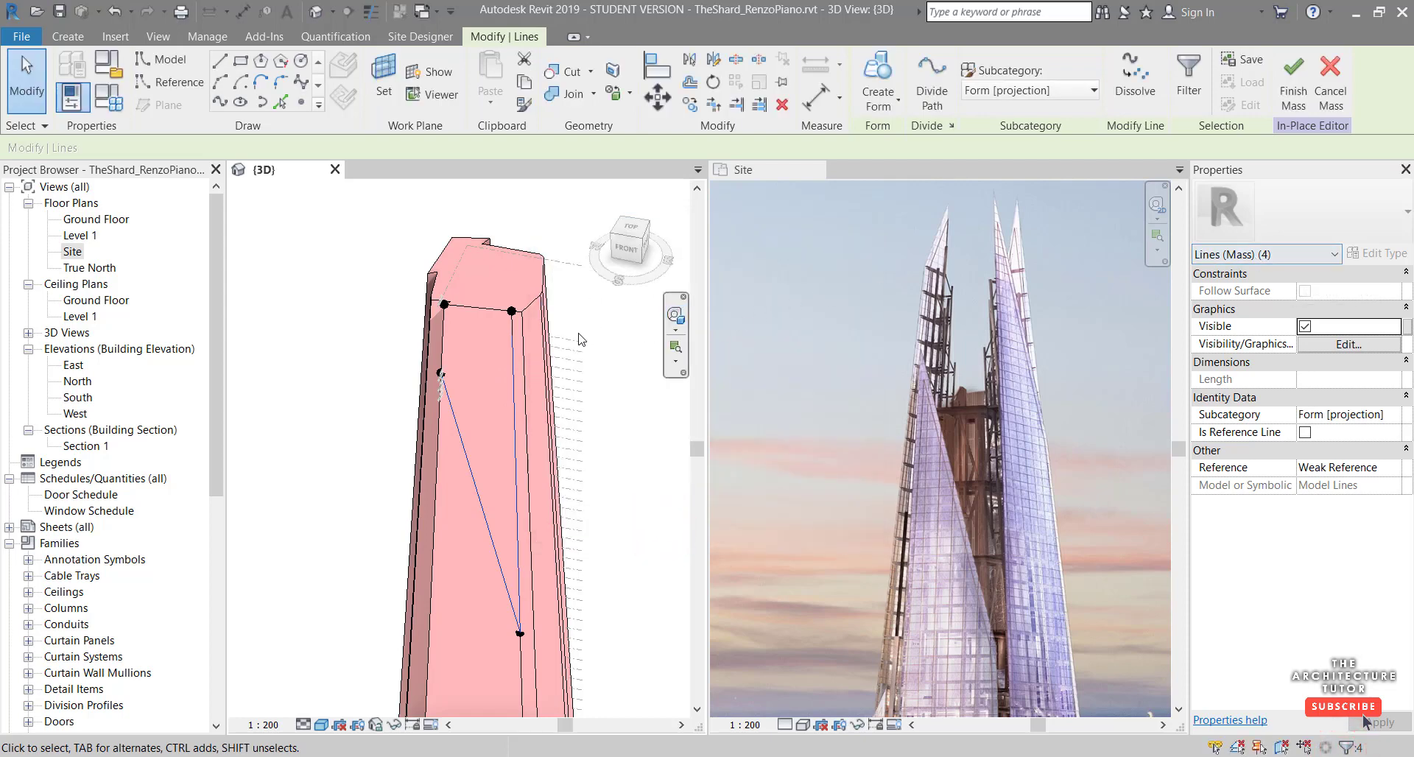
- Create a void form from the selected line loop, choosing the extruded shape option
click(880, 96)
click(901, 169)
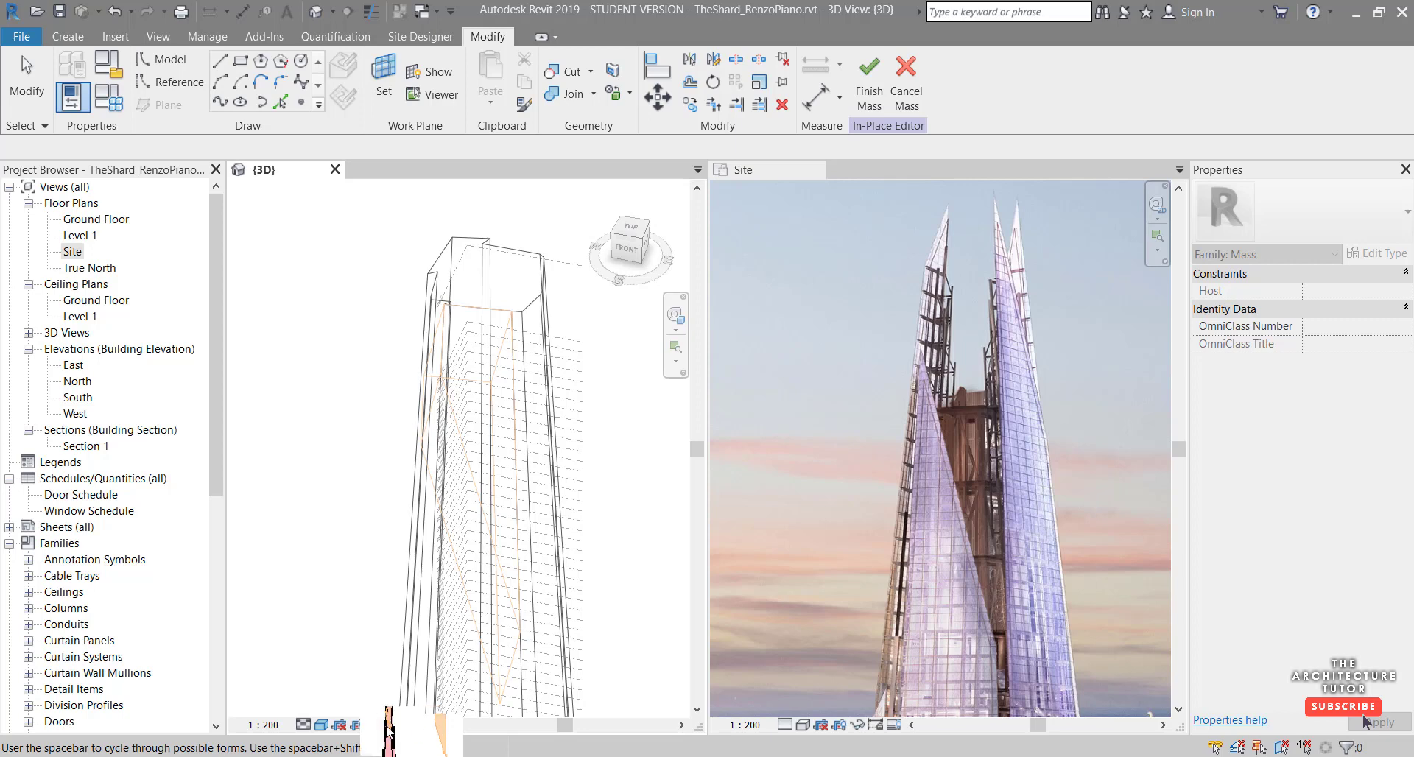
click(497, 490)
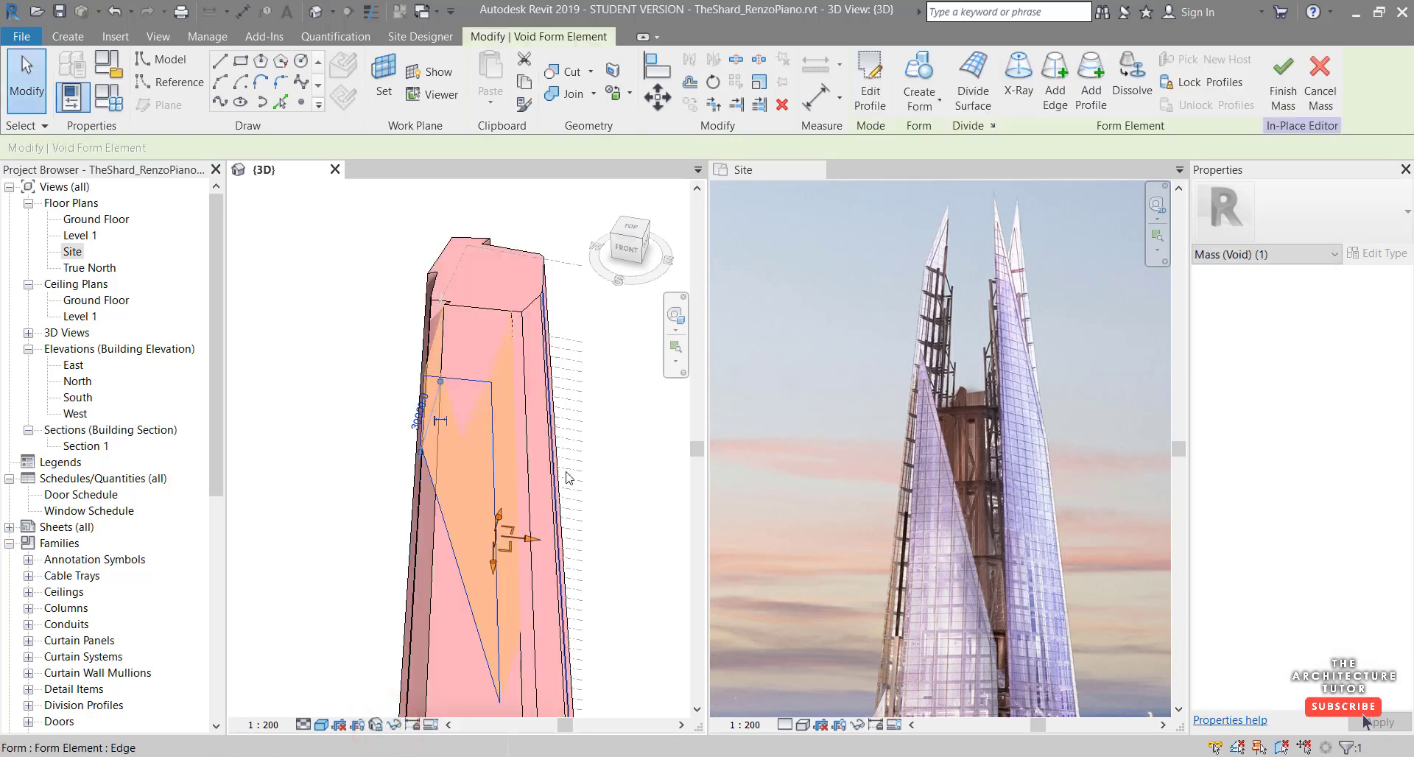
- Select the inner surface of the front-face void and push it slightly into the tower so it cuts a shallow recess
shift+middle_drag(529, 493, 431, 429)
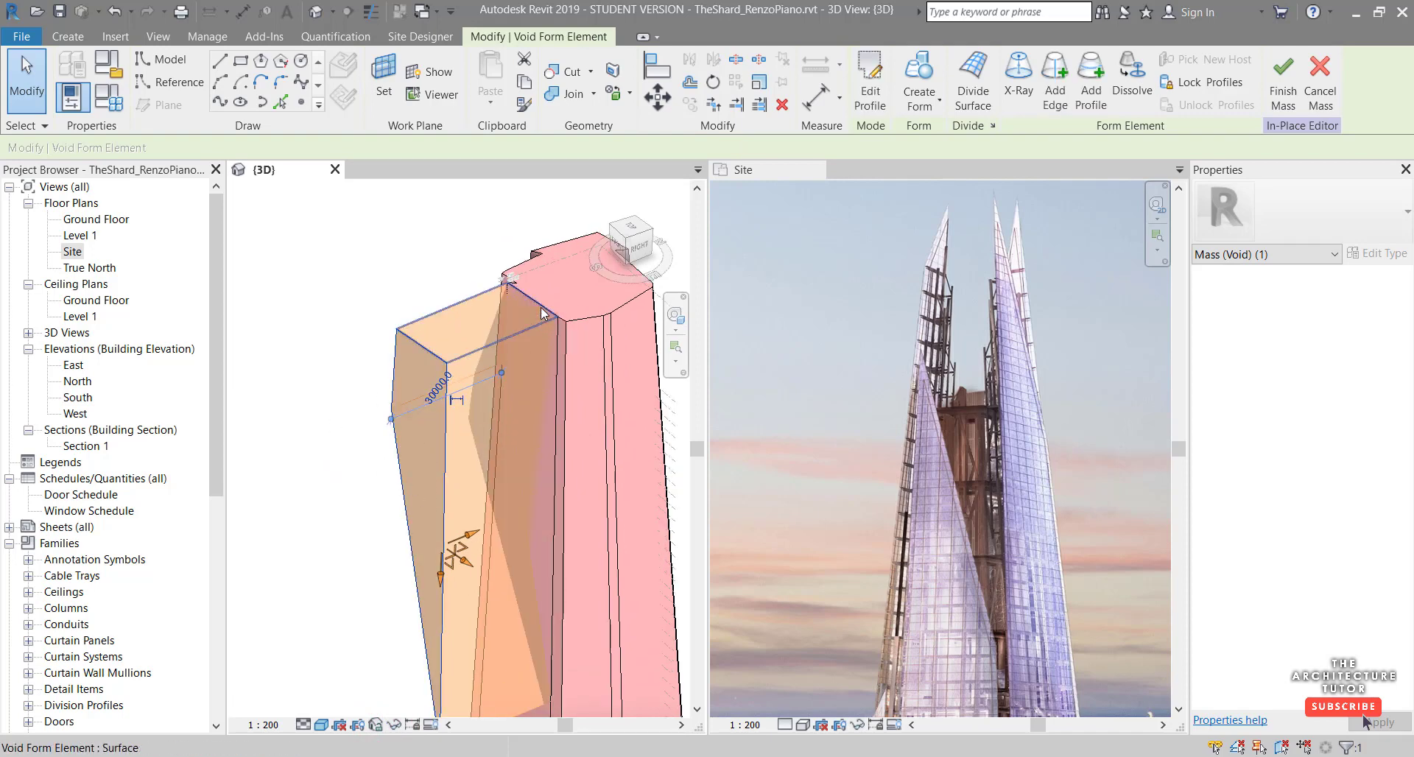
key(Tab)
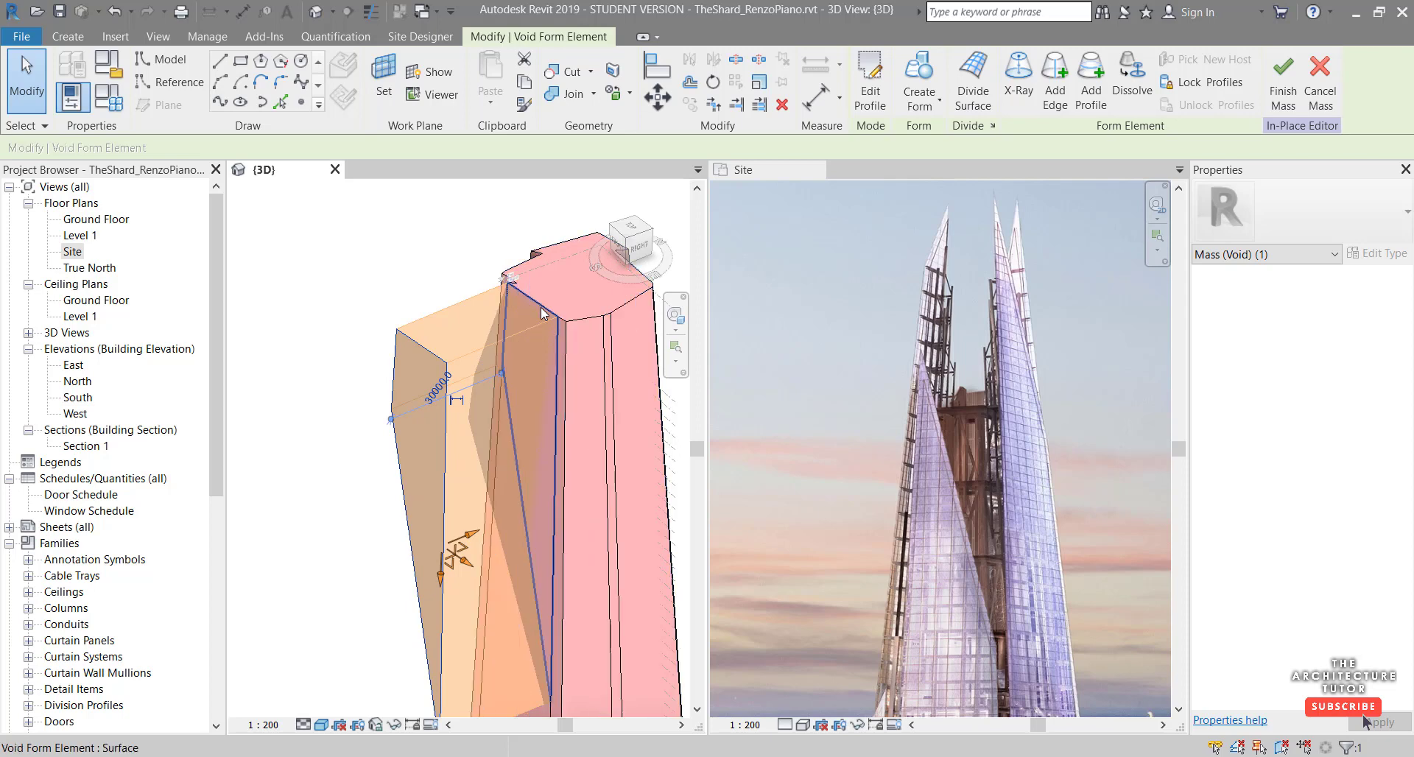
click(541, 313)
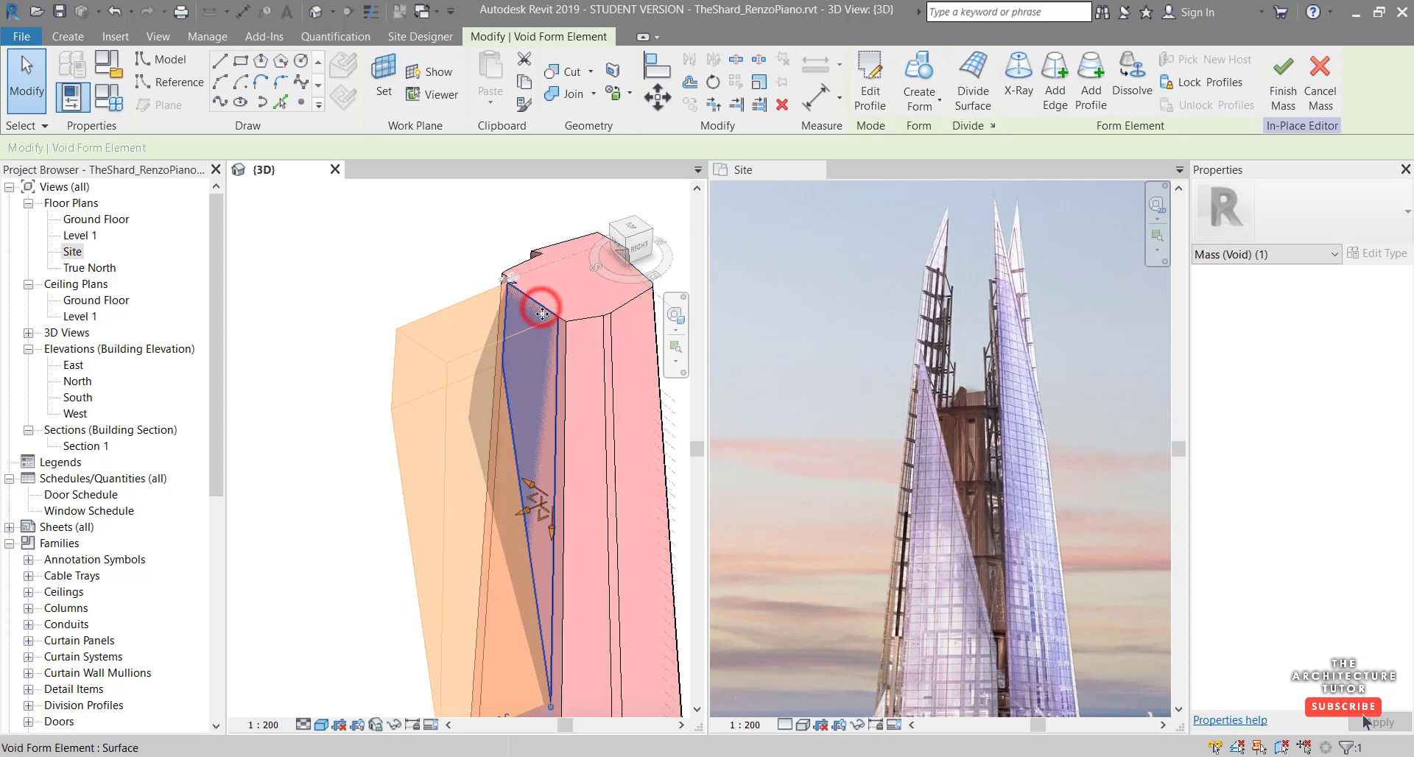
scroll(543, 501, up, 2)
drag(534, 513, 539, 514)
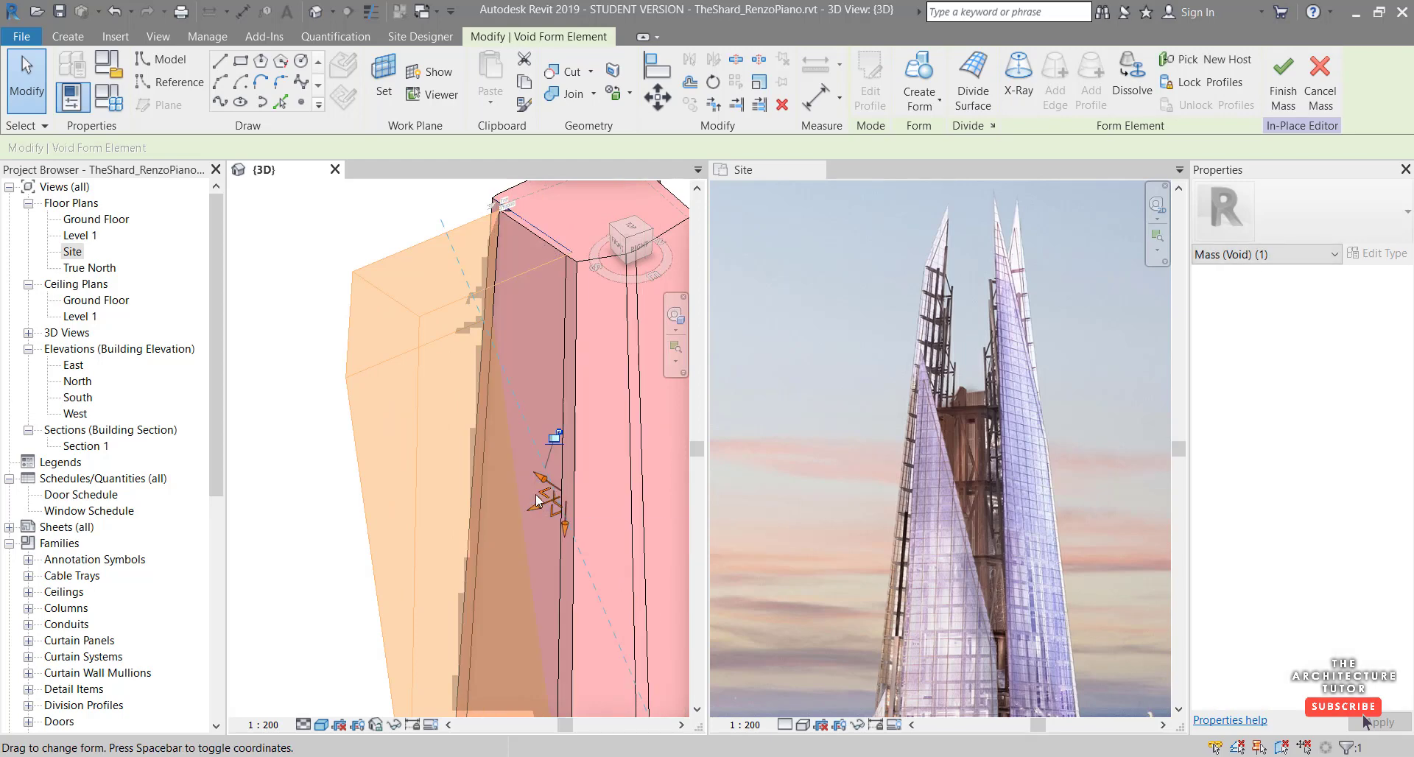
scroll(539, 492, down, 2)
click(501, 484)
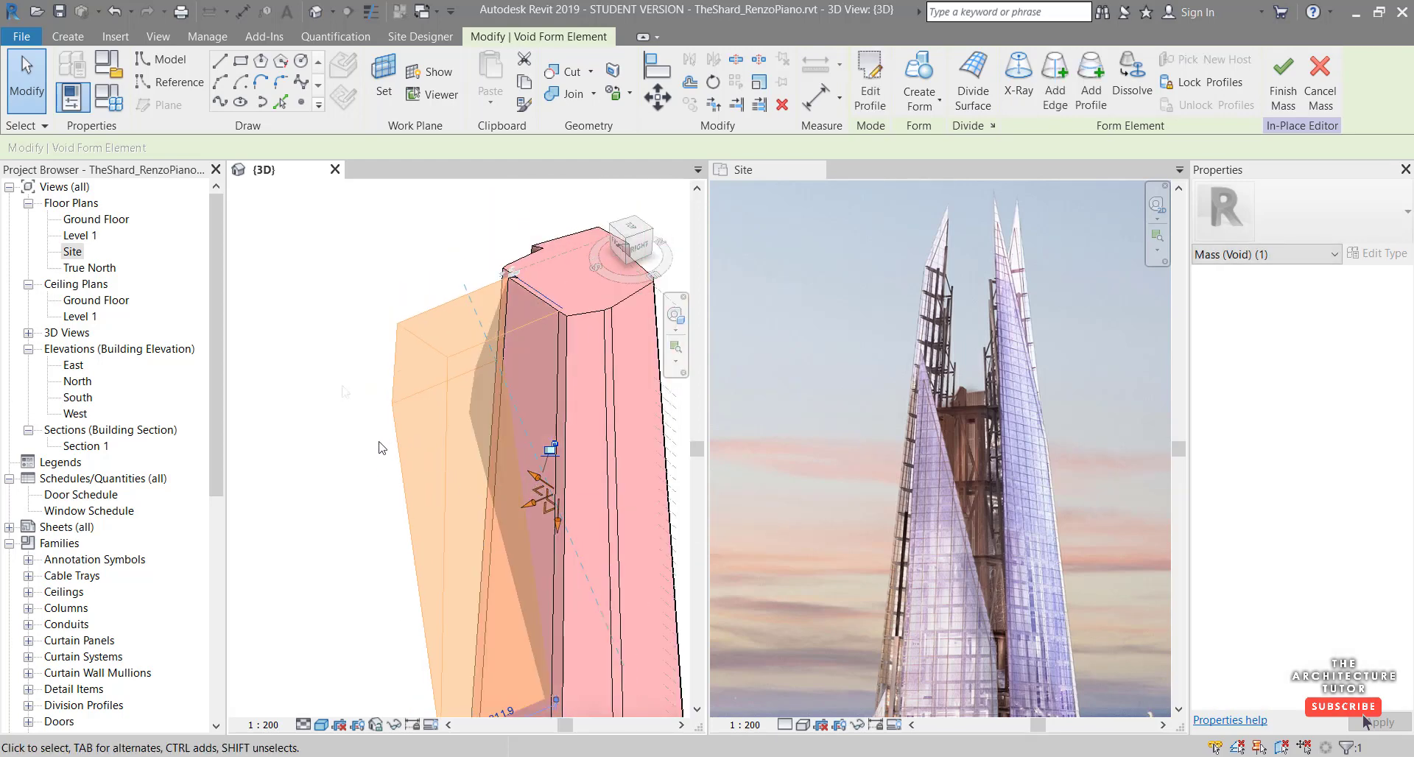
click(343, 286)
- With Draw on Face and 3D Snapping, sketch a diagonal model line from the top-left corner of the tower's right face down to its right edge
shift+middle_drag(346, 288, 667, 435)
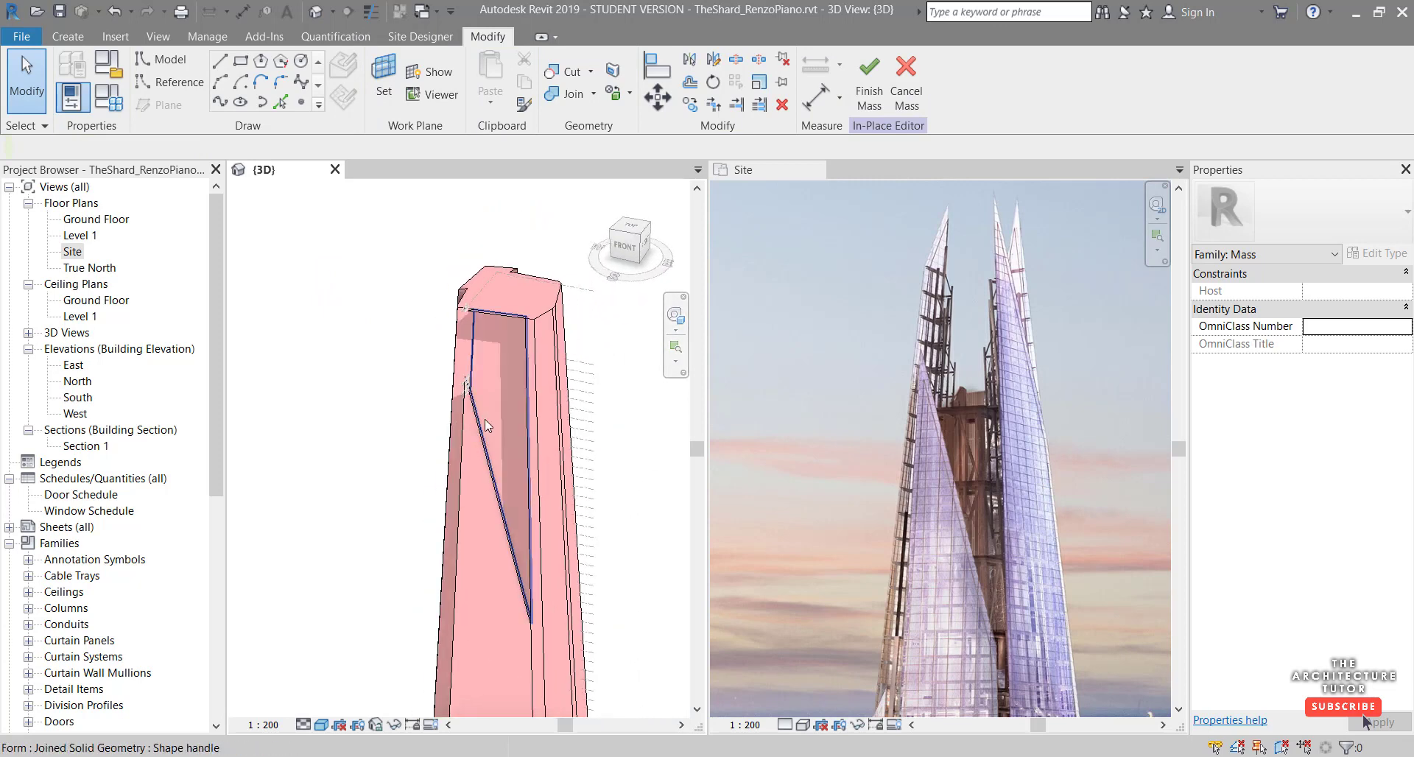
shift+middle_drag(506, 485, 520, 413)
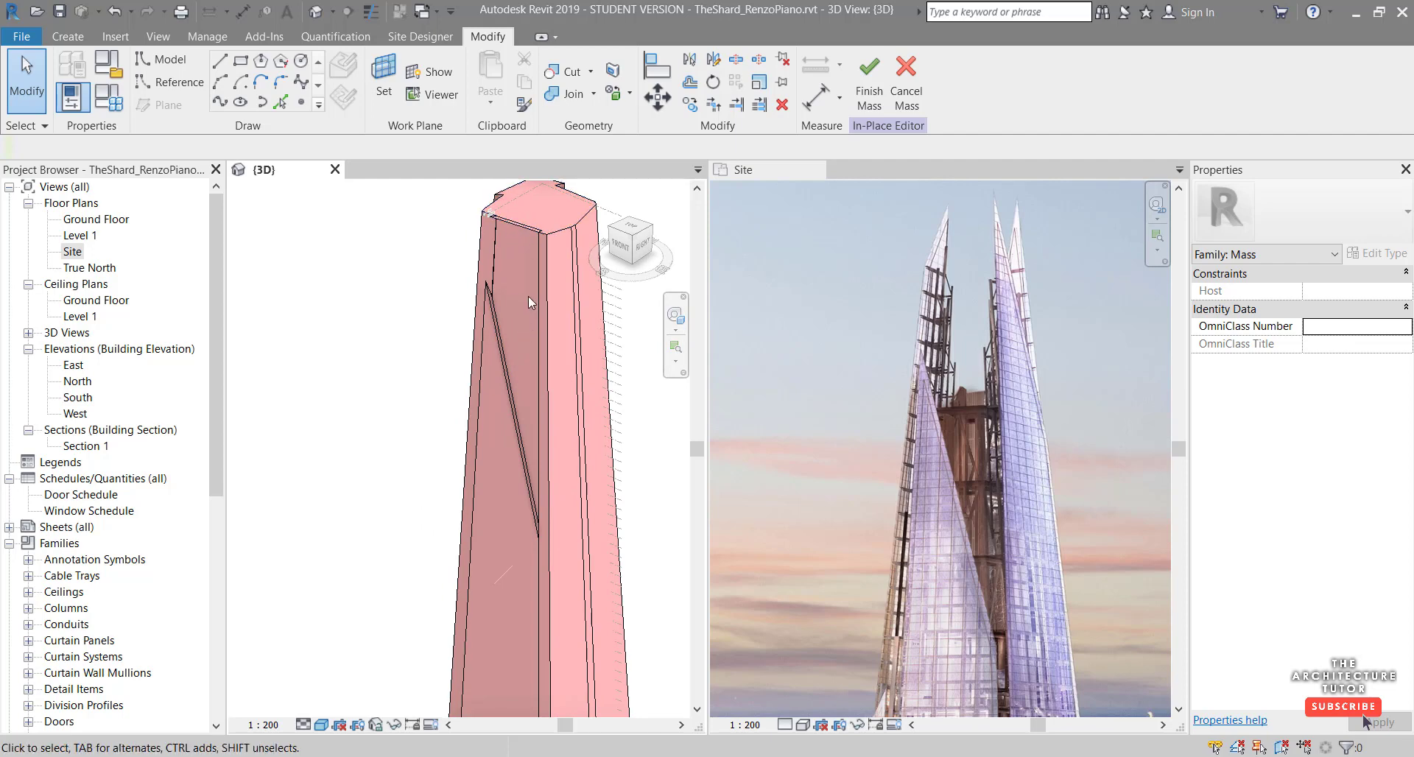
middle_drag(489, 373, 519, 299)
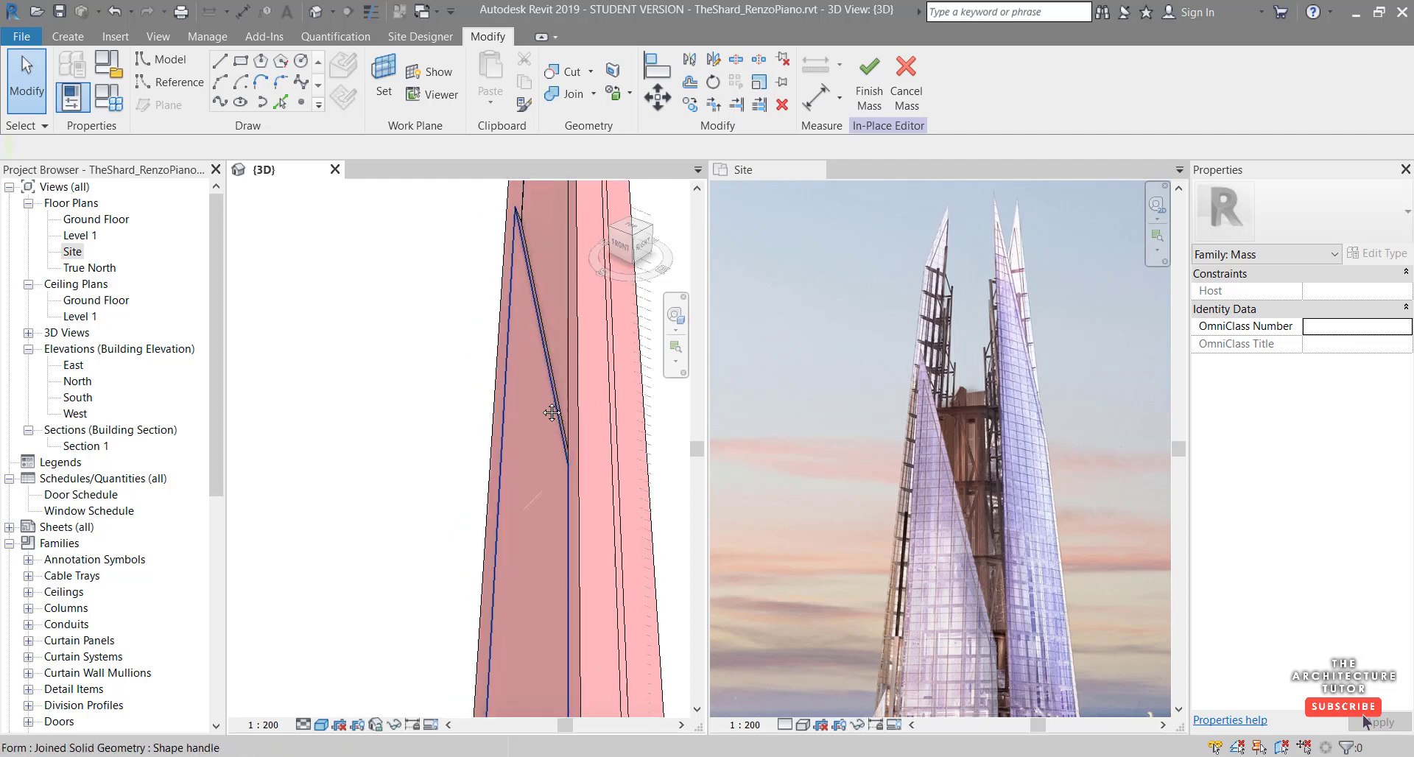
middle_drag(553, 404, 536, 423)
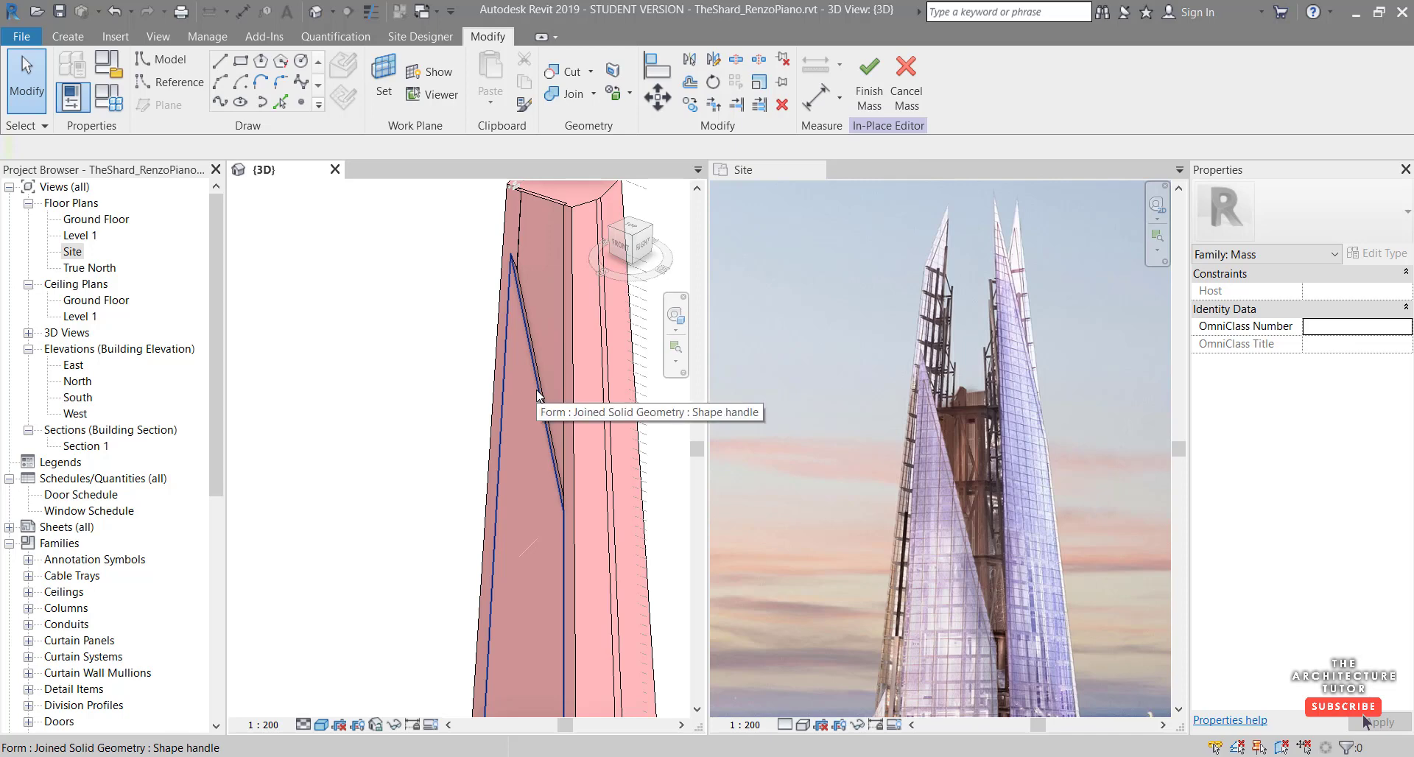
middle_drag(555, 370, 486, 370)
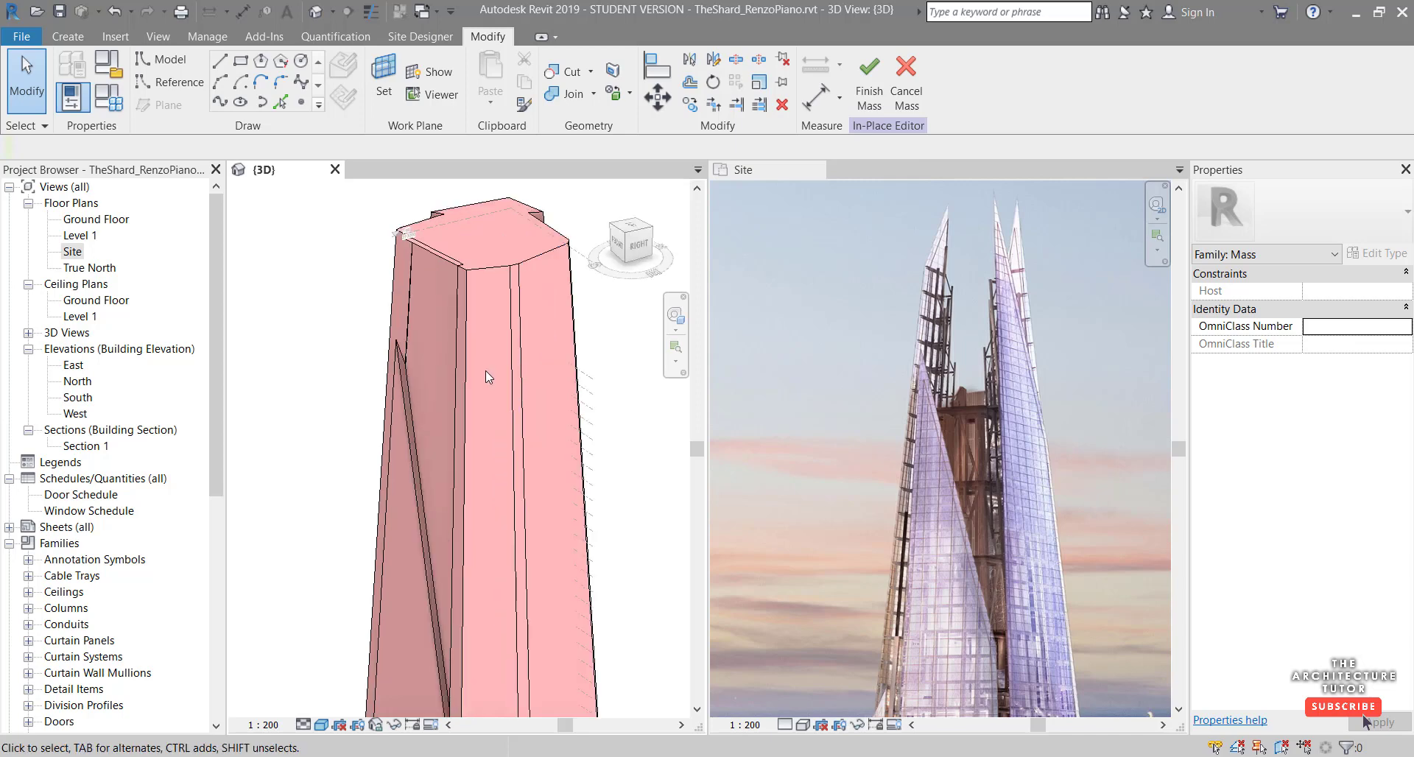
click(220, 63)
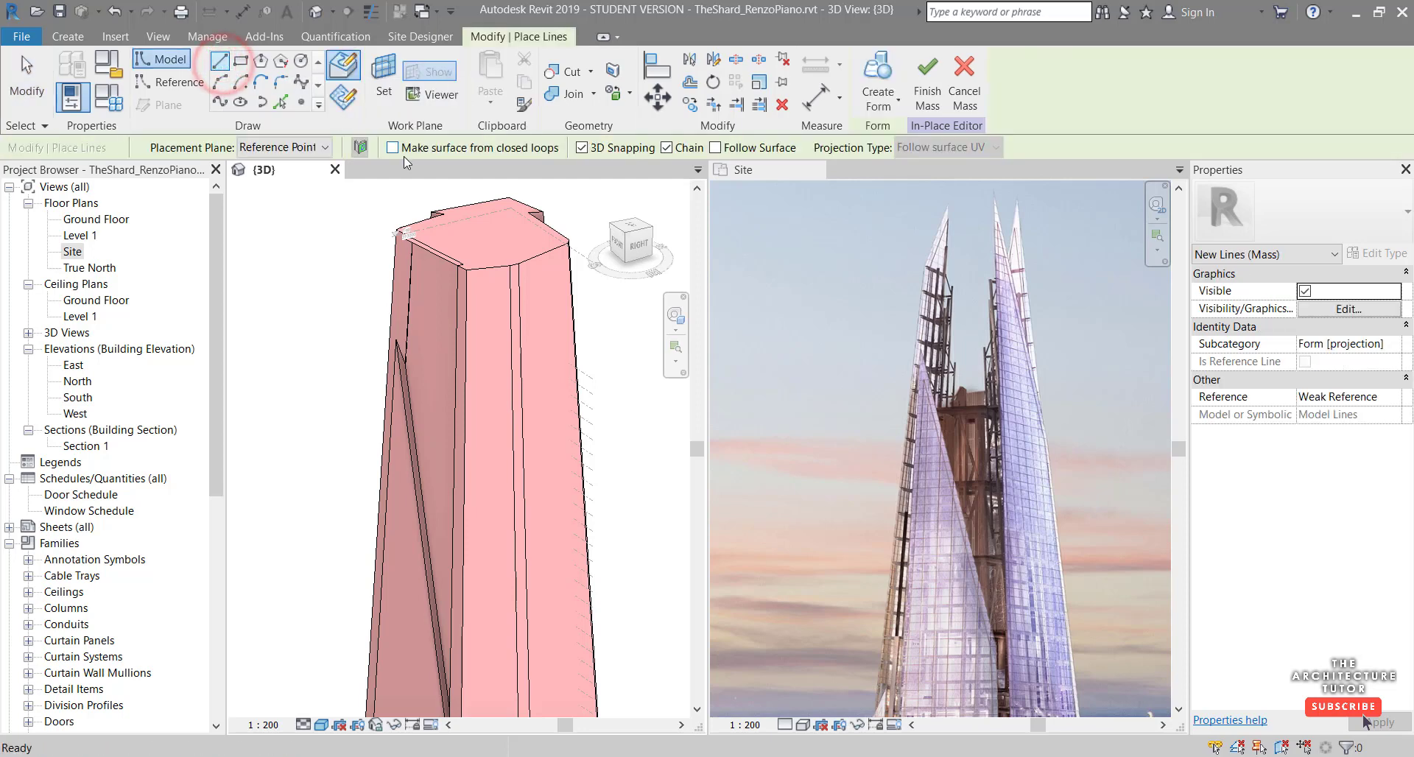
click(343, 66)
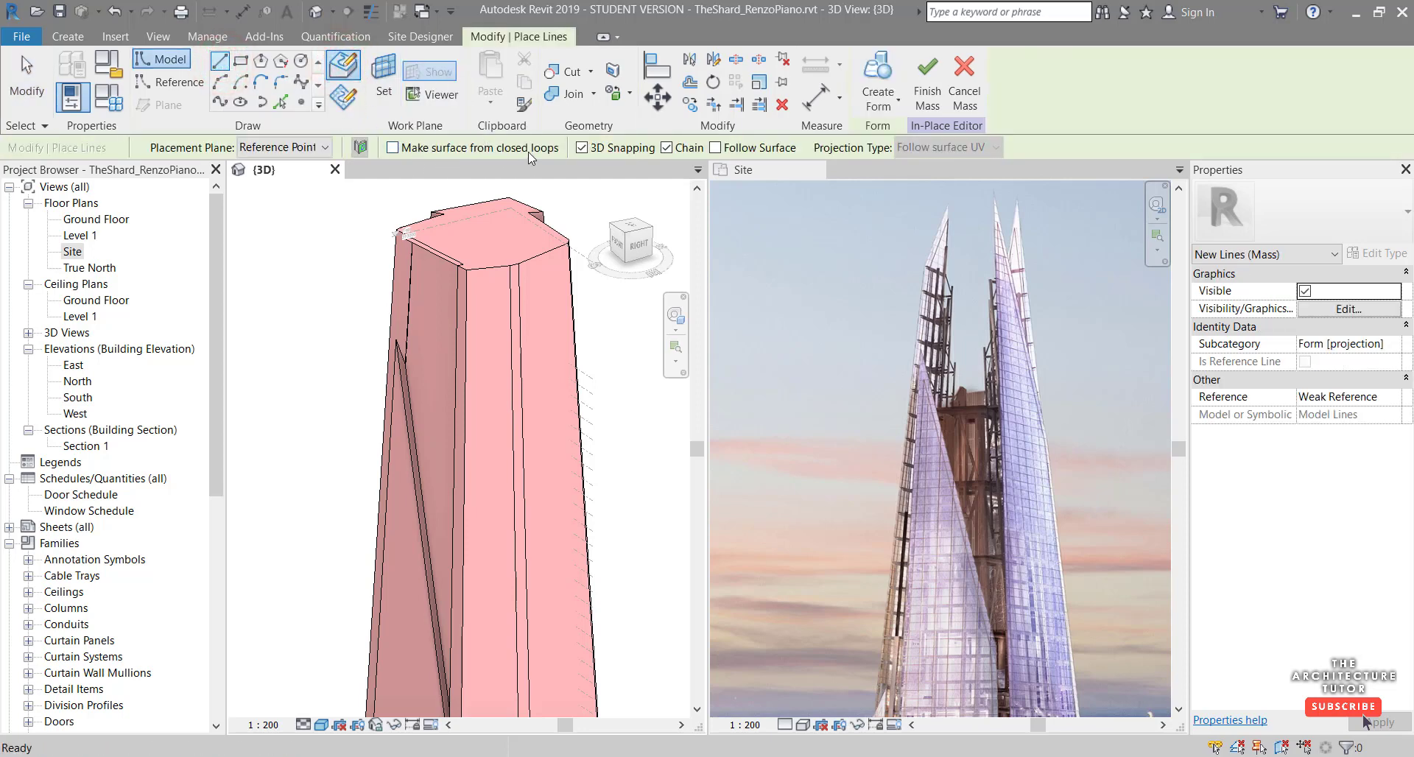
scroll(480, 315, up, 2)
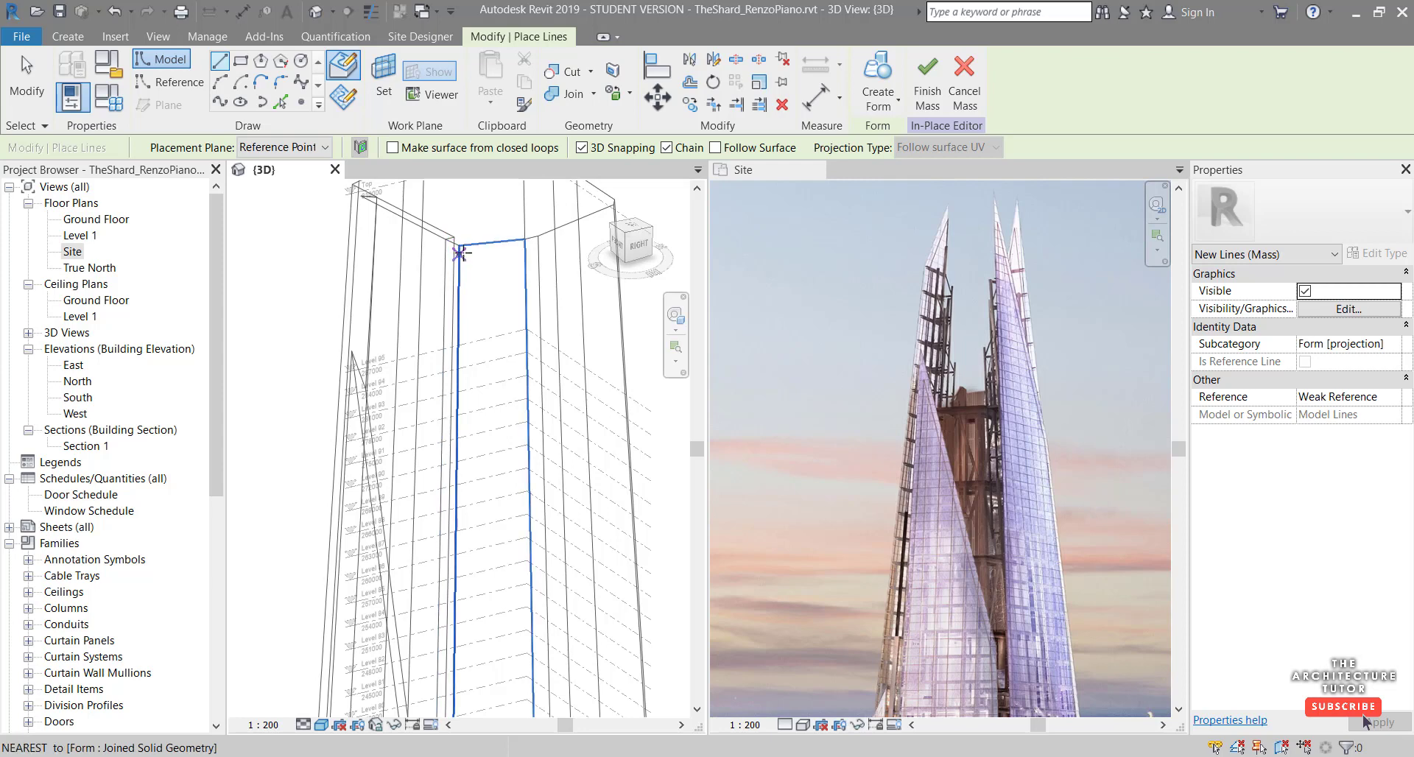
click(460, 245)
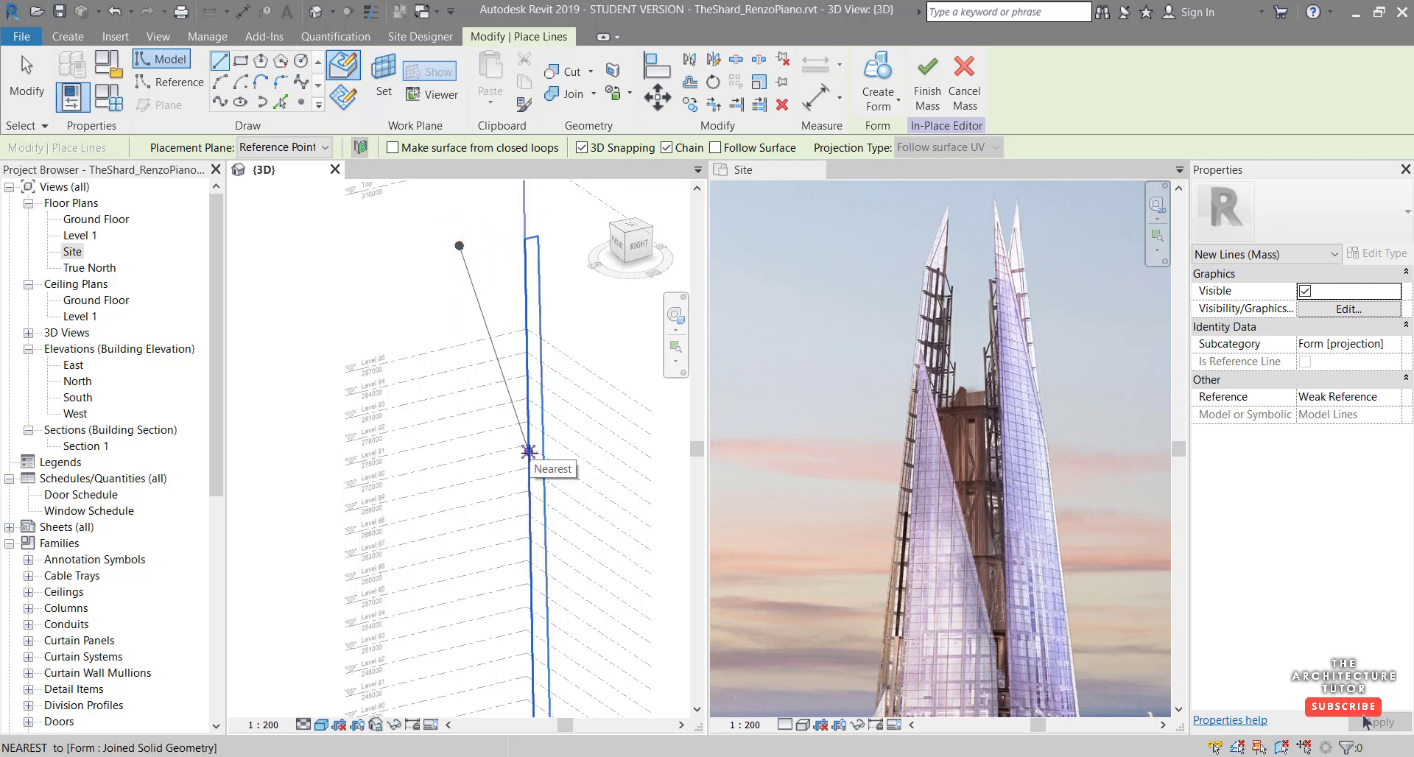
click(529, 457)
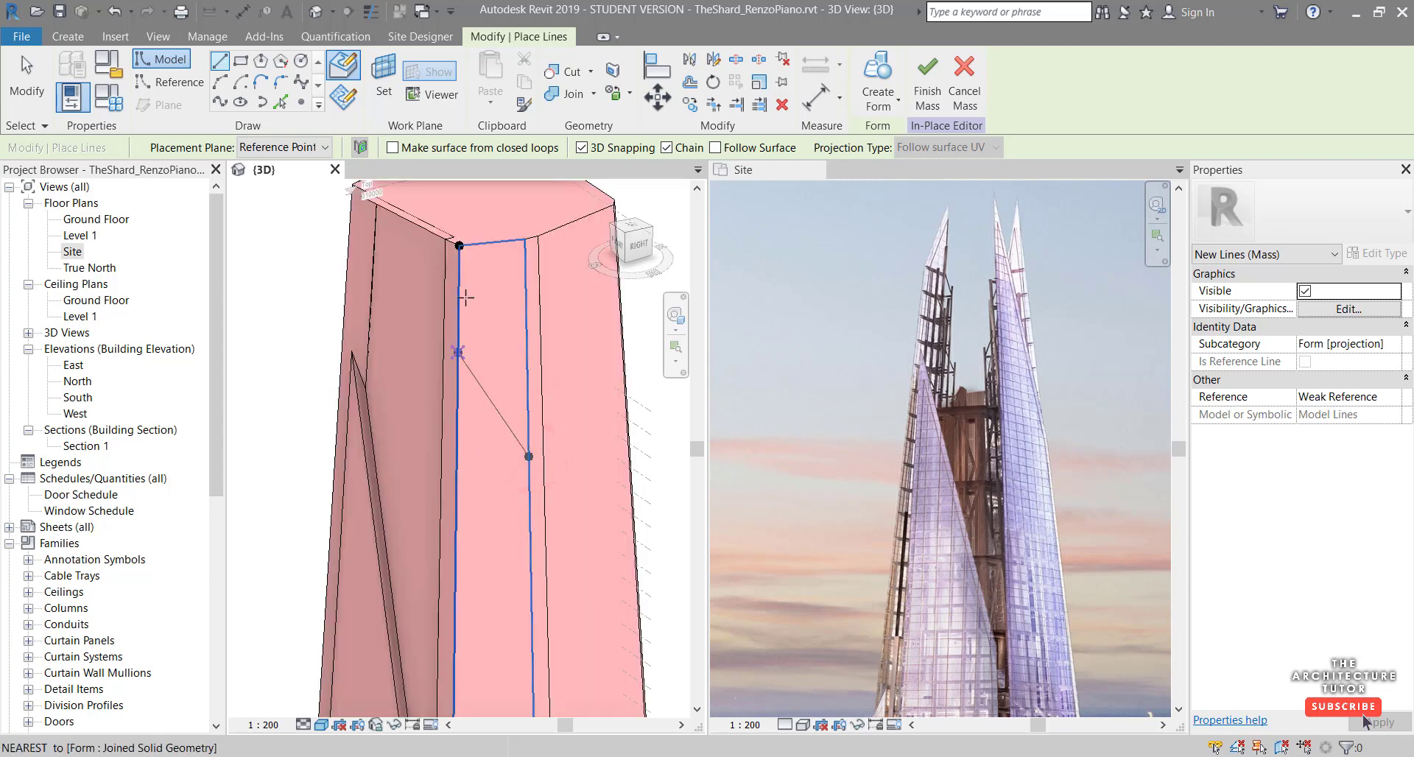
- Continue the line chain to the right face's top-right corner, close it along the top edge, and end the Line command
click(524, 240)
click(459, 246)
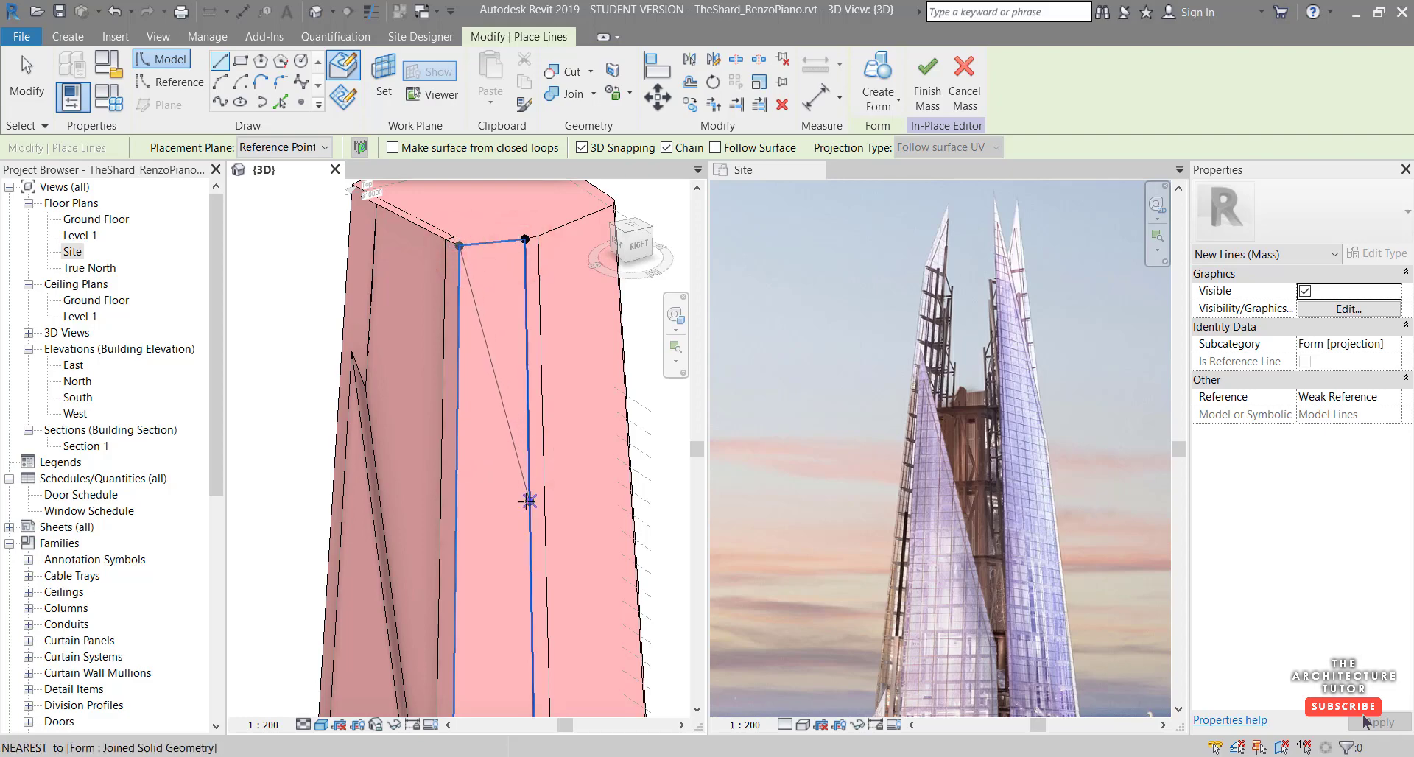
key(Escape)
key(Escape)
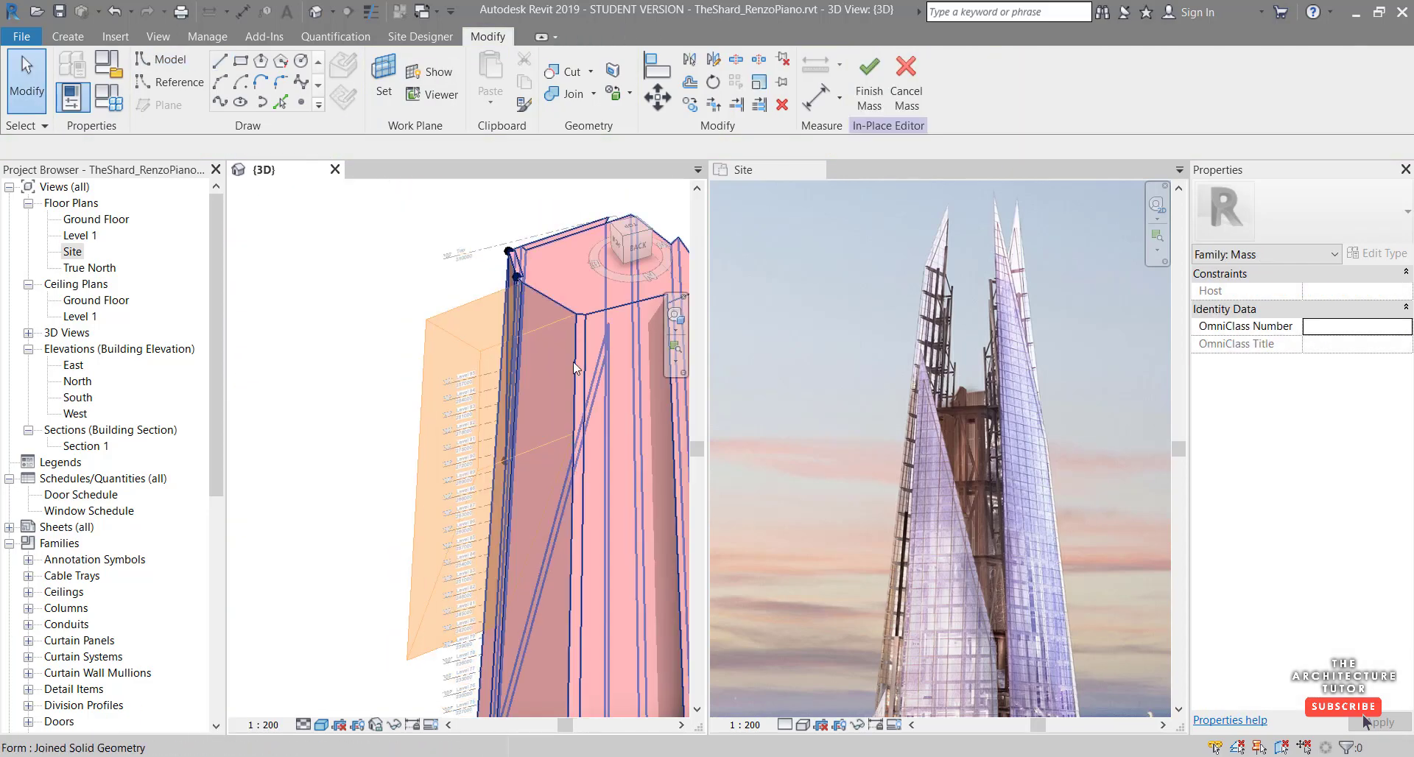
- Start the Line command at the tower's back faces for the next diagonal cut profile
shift+middle_drag(573, 361, 442, 331)
key(l)
key(i)
scroll(402, 584, up, 3)
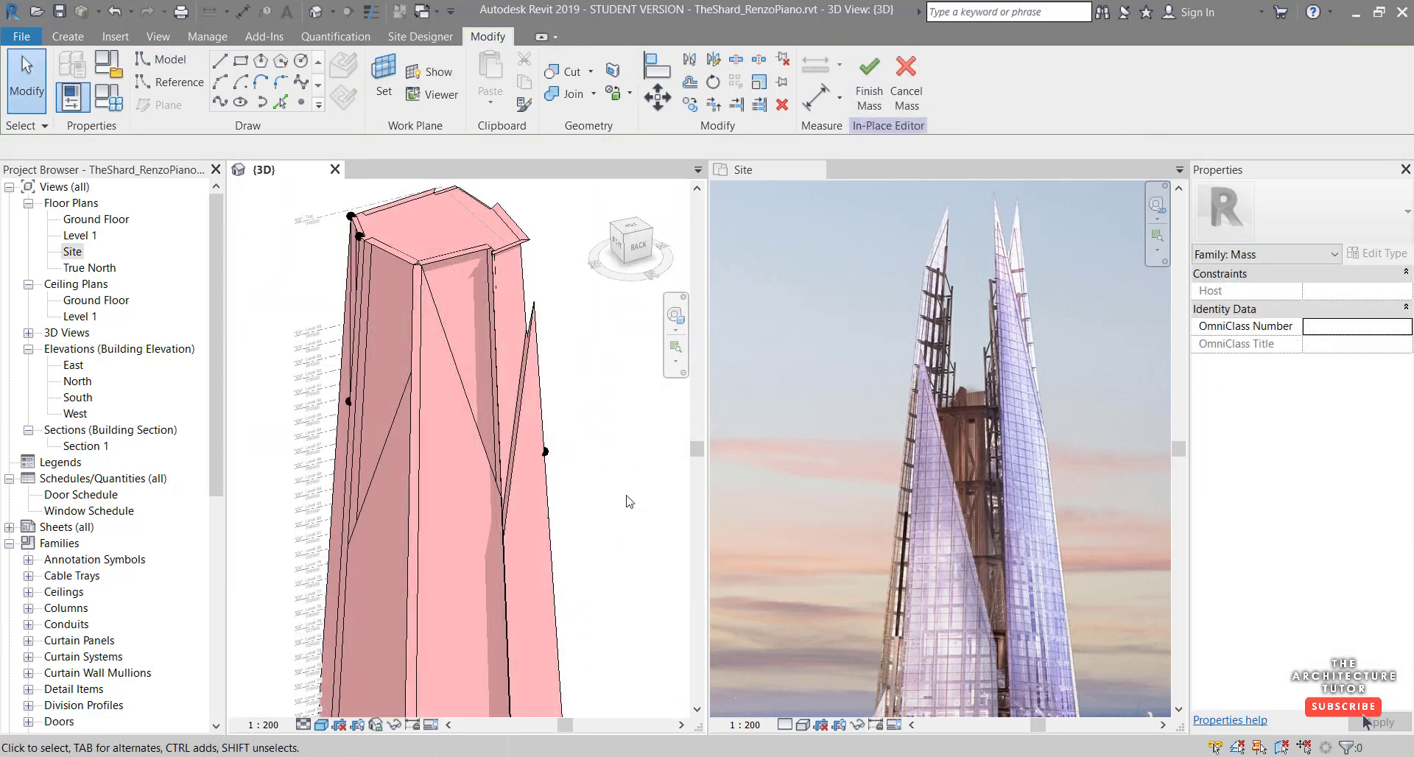
- Check the diagonal-topped faces around the back of the tower by selecting them one at a time, and review the whole mass
scroll(636, 471, down, 3)
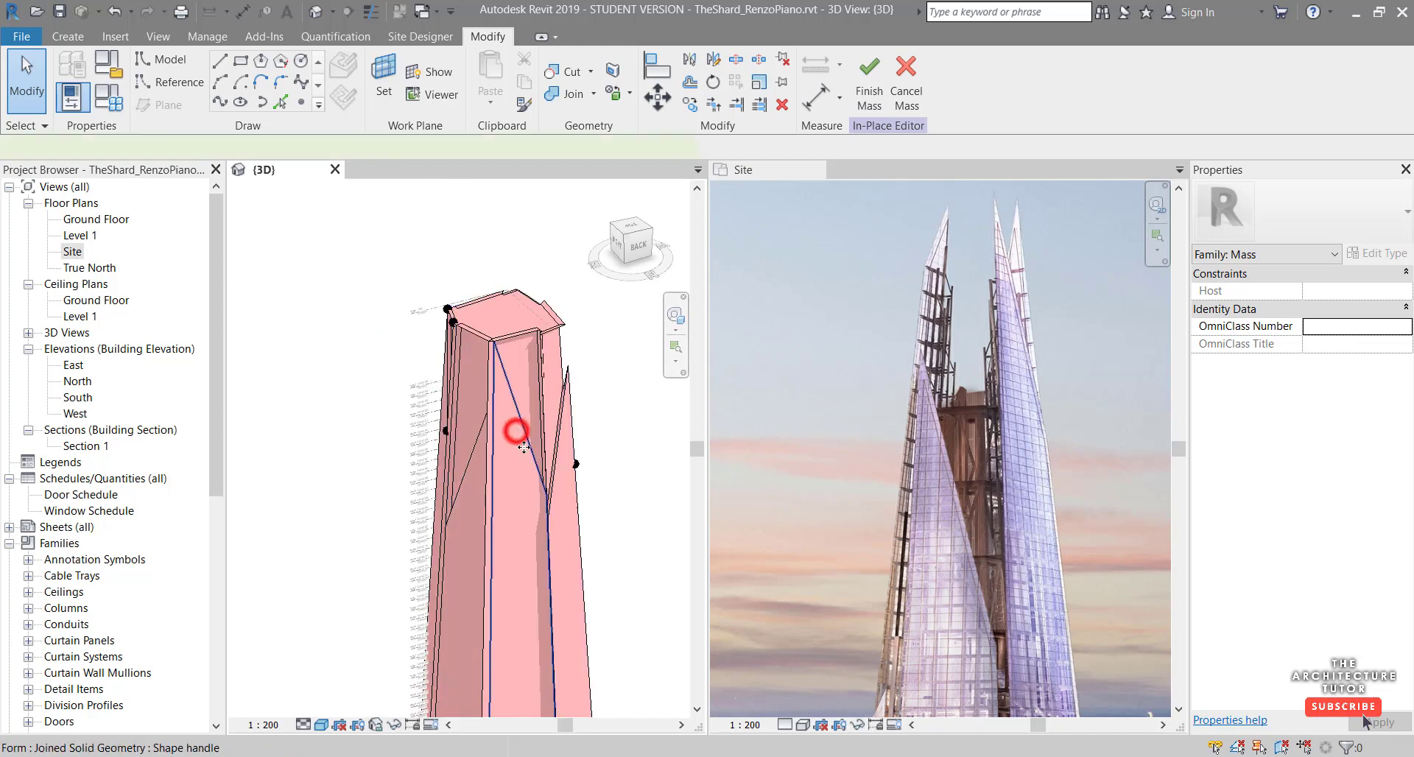
click(523, 447)
click(558, 475)
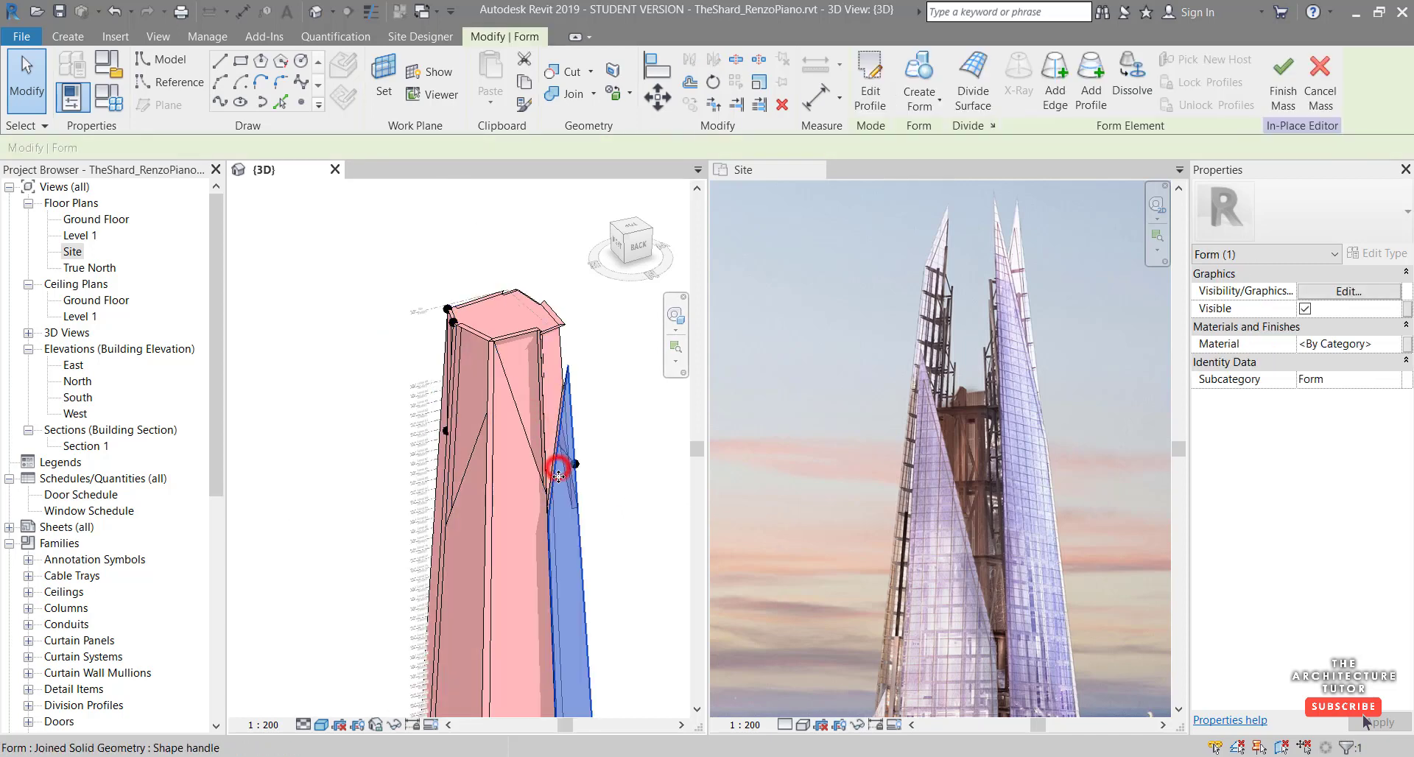
click(458, 492)
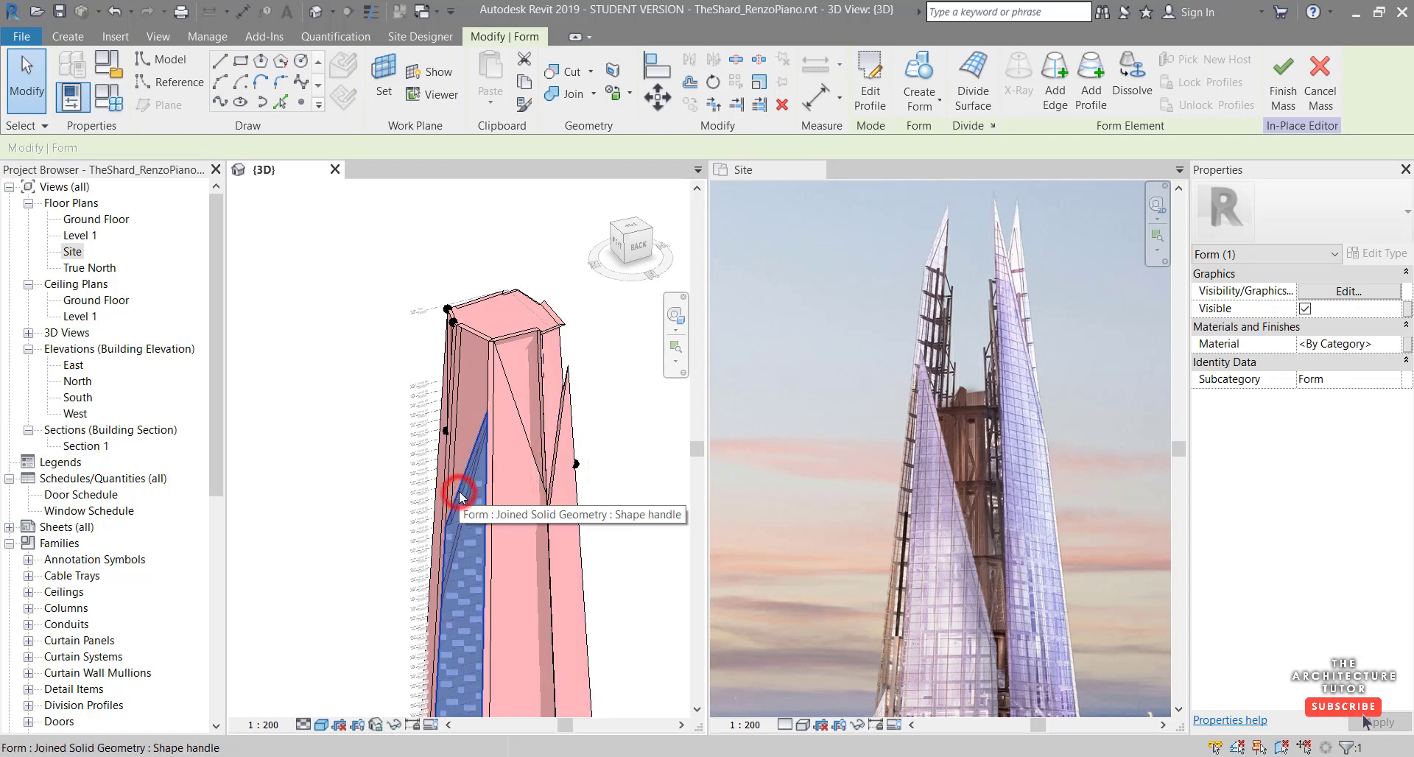
click(603, 338)
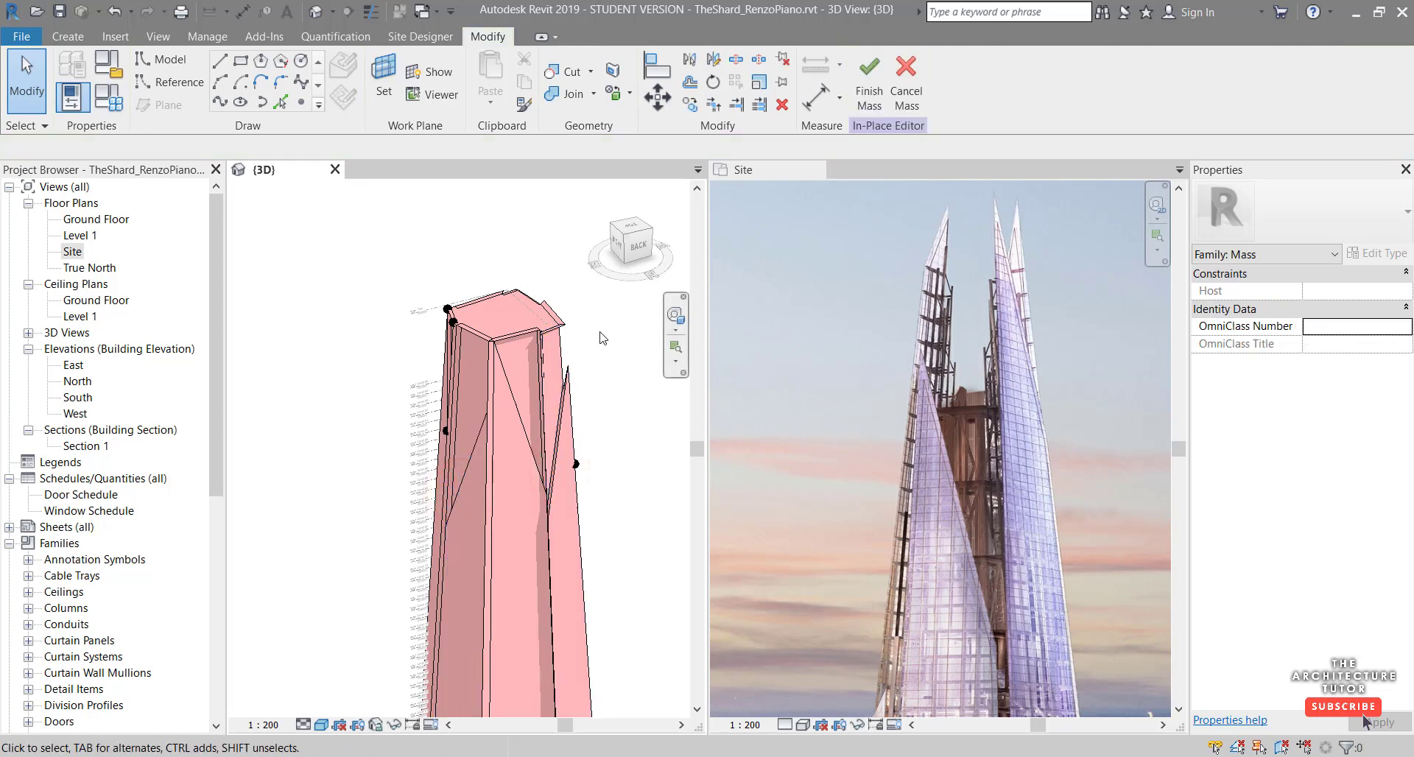
scroll(602, 338, down, 2)
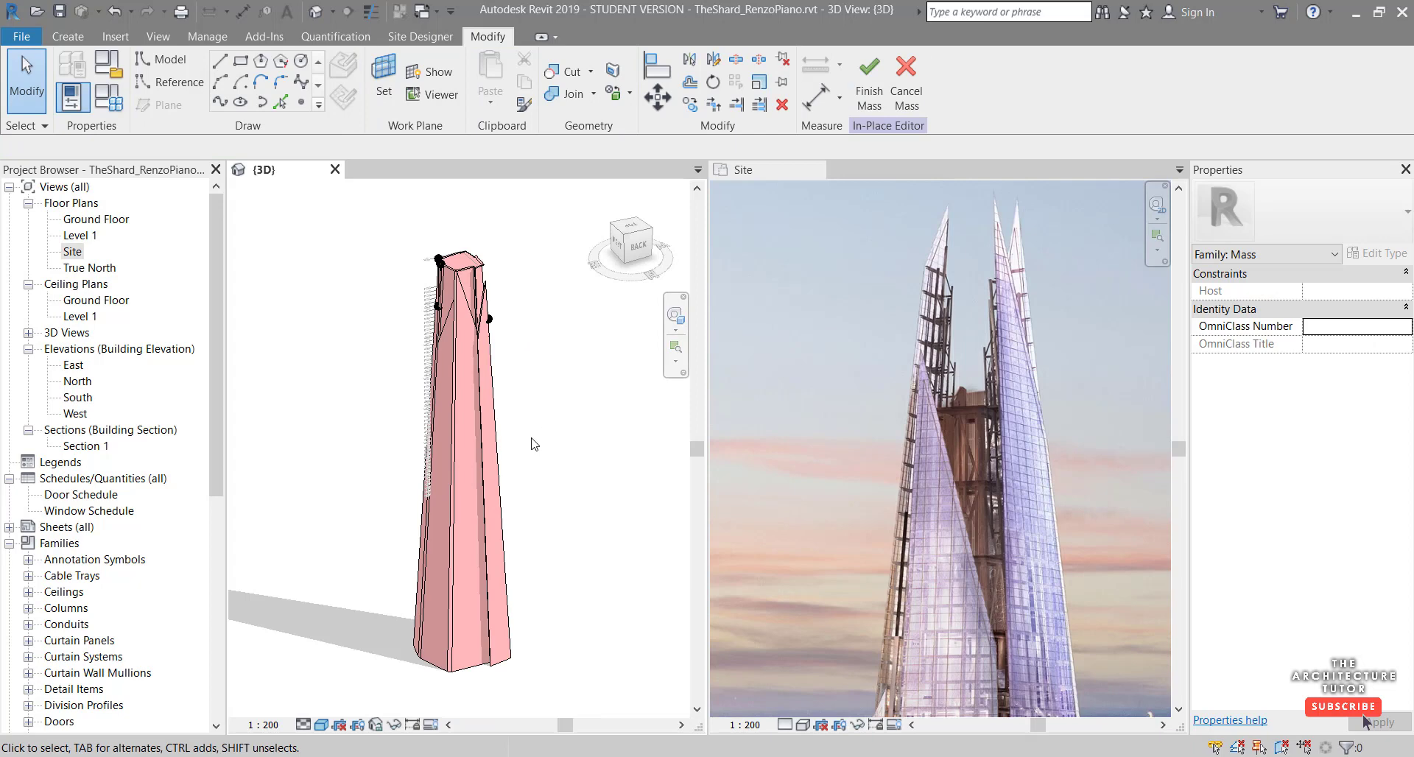
scroll(534, 444, up, 2)
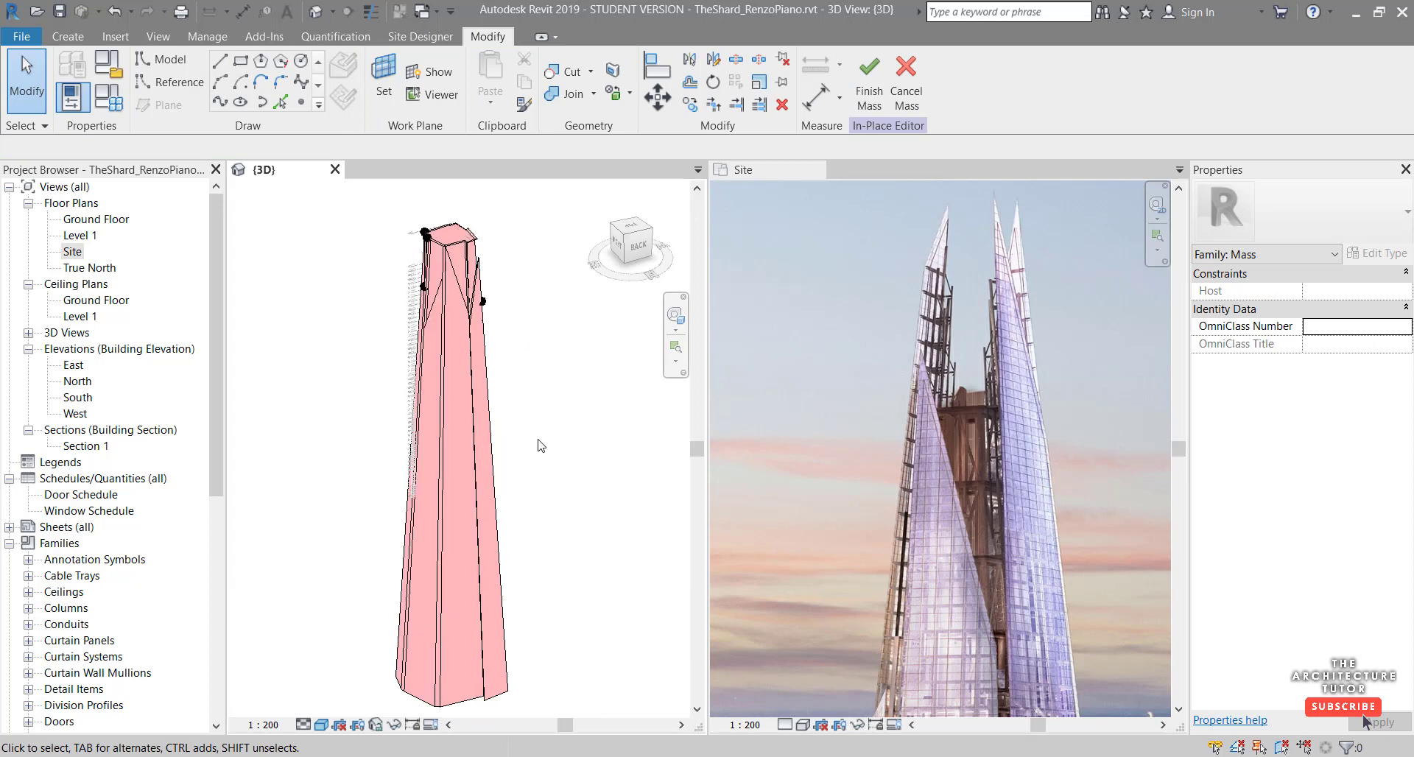
- Finish the in-place mass and start placing a Curtain System by face
click(870, 85)
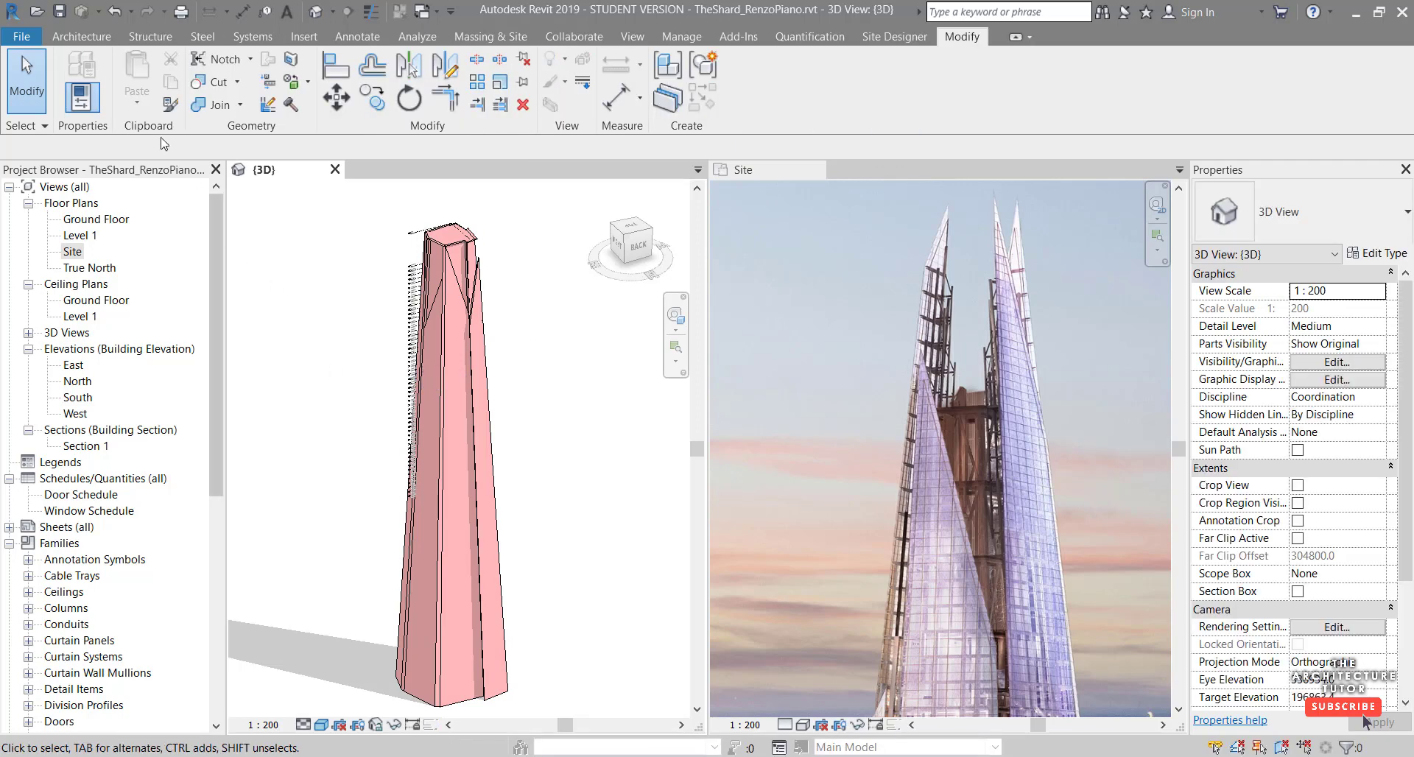
click(89, 38)
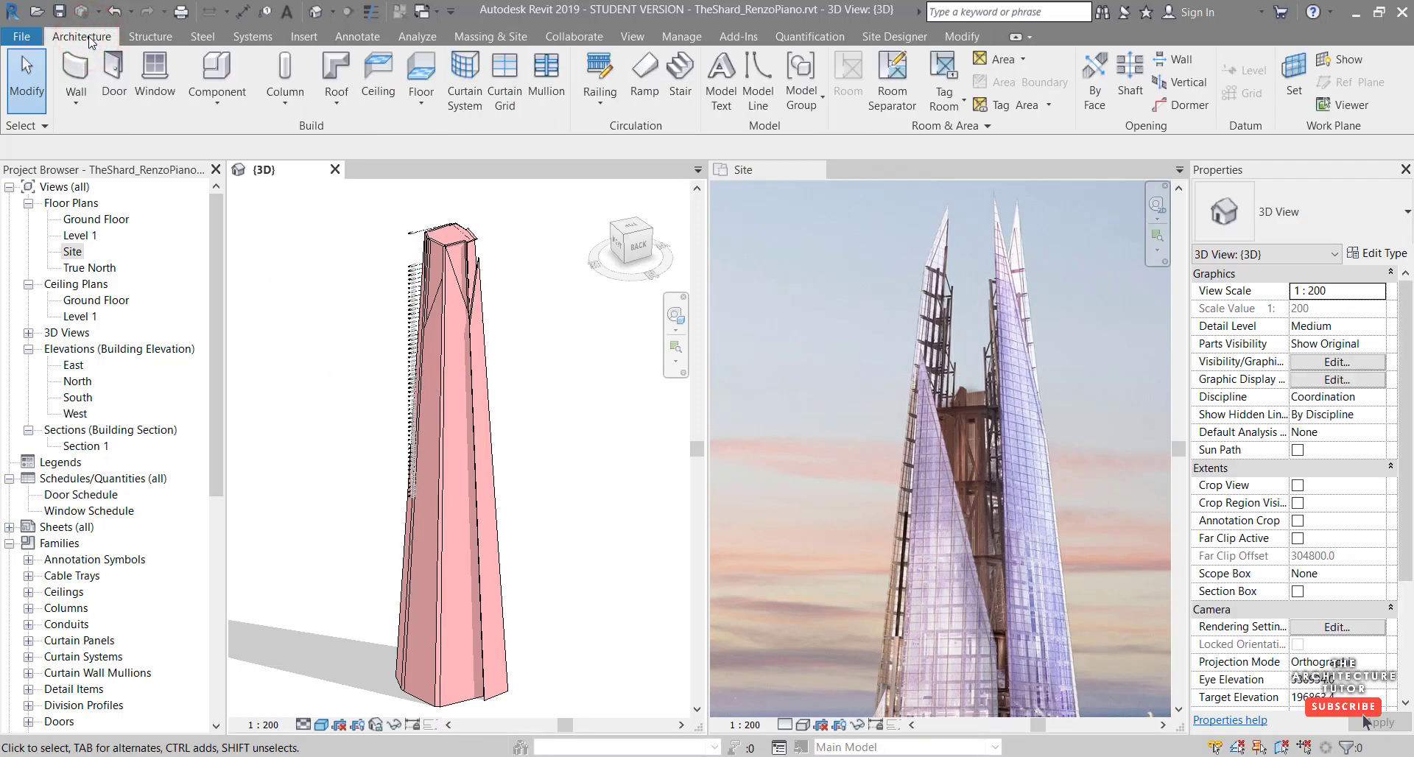
click(466, 75)
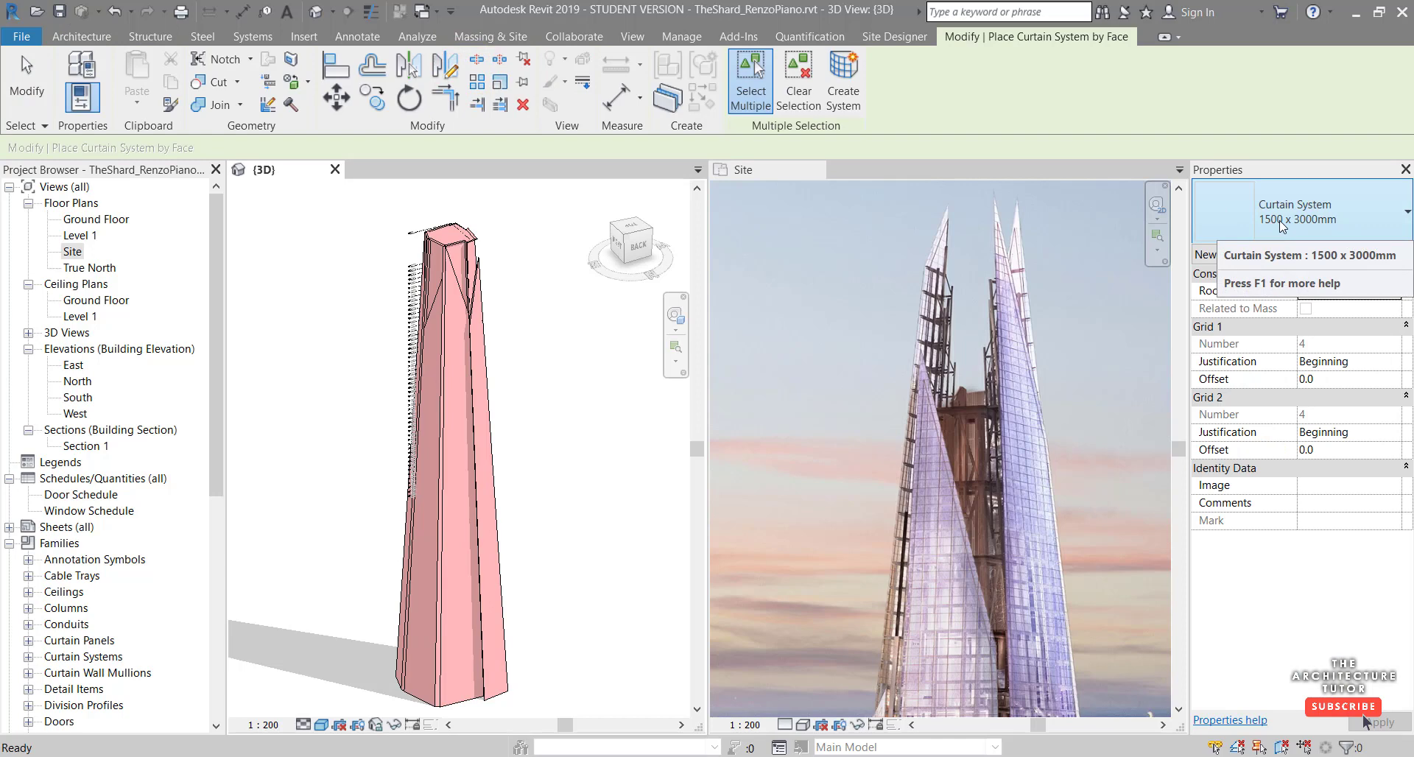
- Duplicate the 1500 x 3000mm curtain system type under the name "Shard - Plain Curtain"
click(1326, 220)
click(1327, 220)
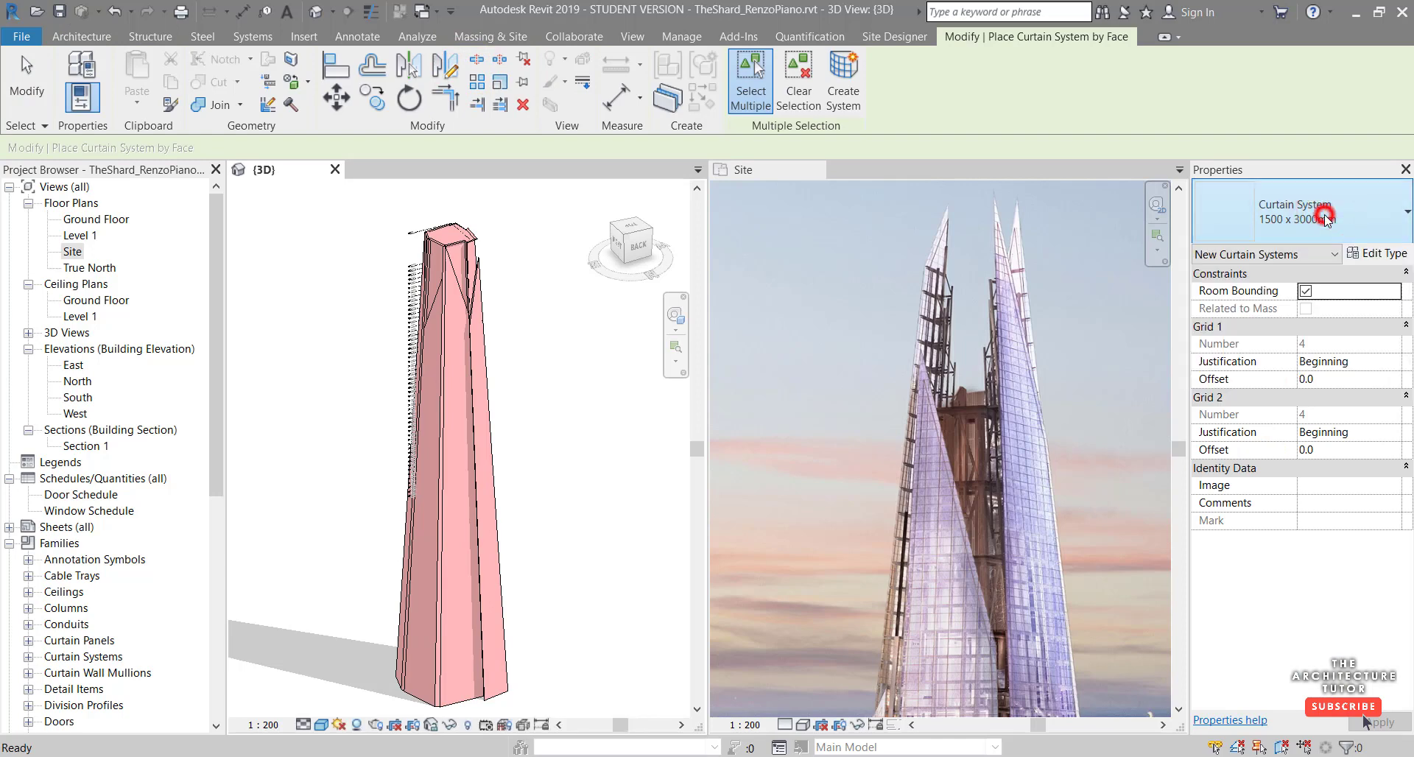
click(1376, 253)
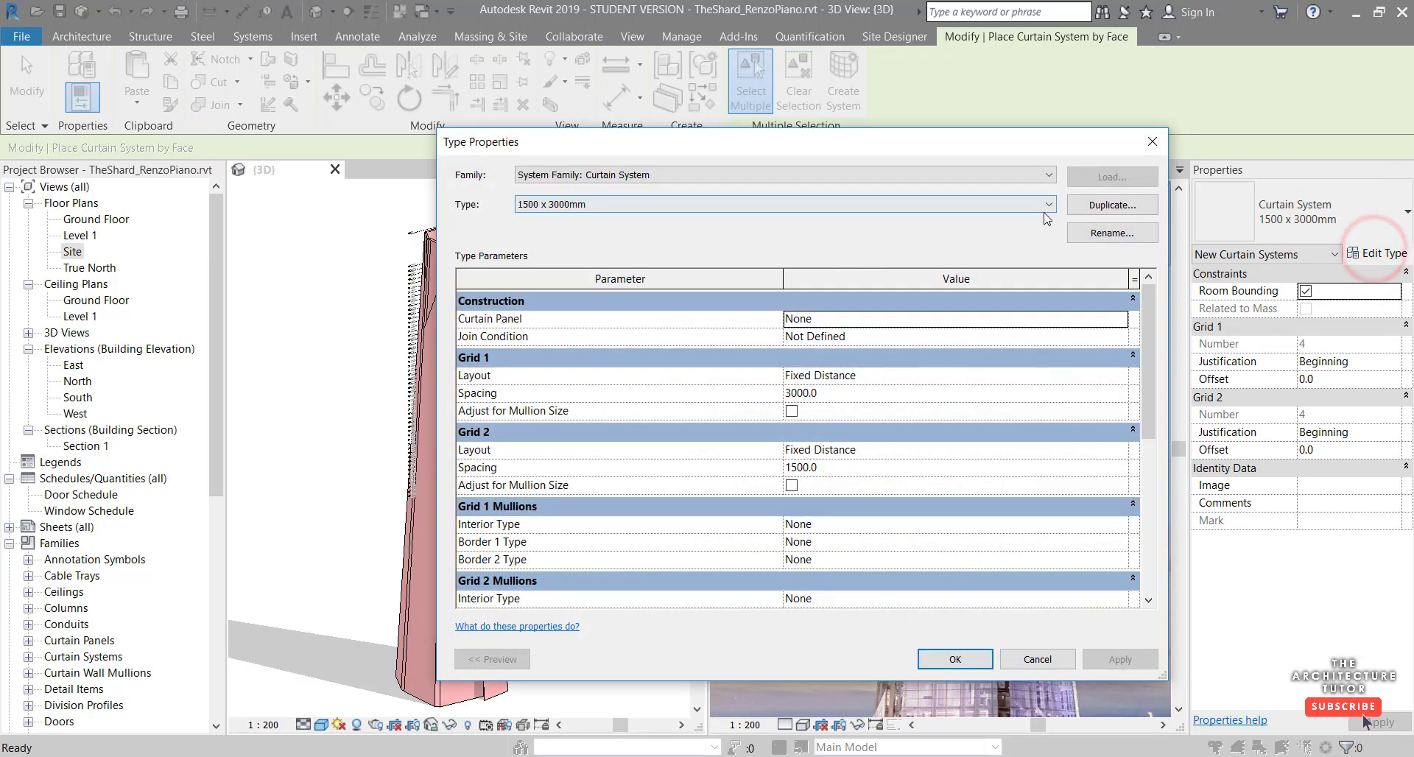
click(1104, 206)
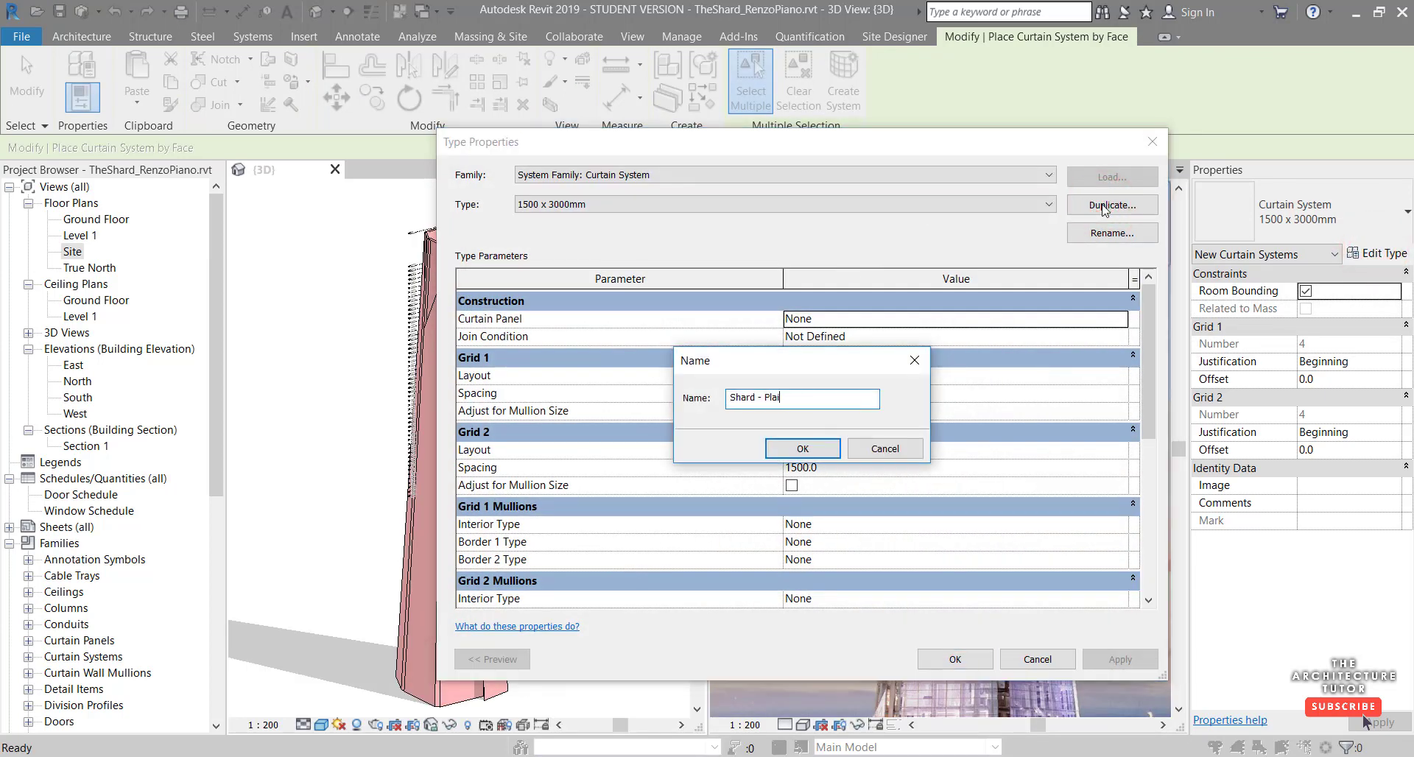
key(Return)
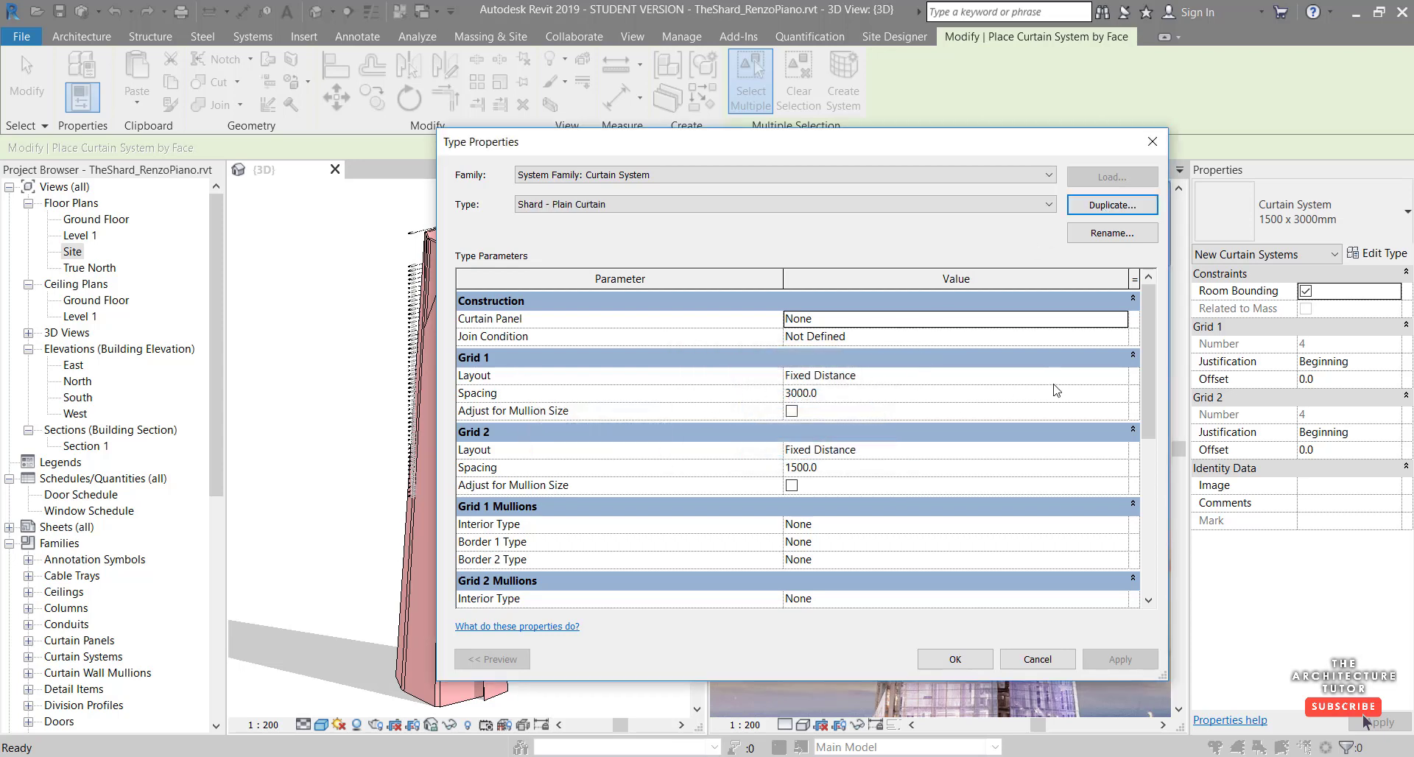
- Set the Grid 1 and Grid 2 layouts of the new curtain system type to None and apply the type
click(1120, 376)
click(807, 393)
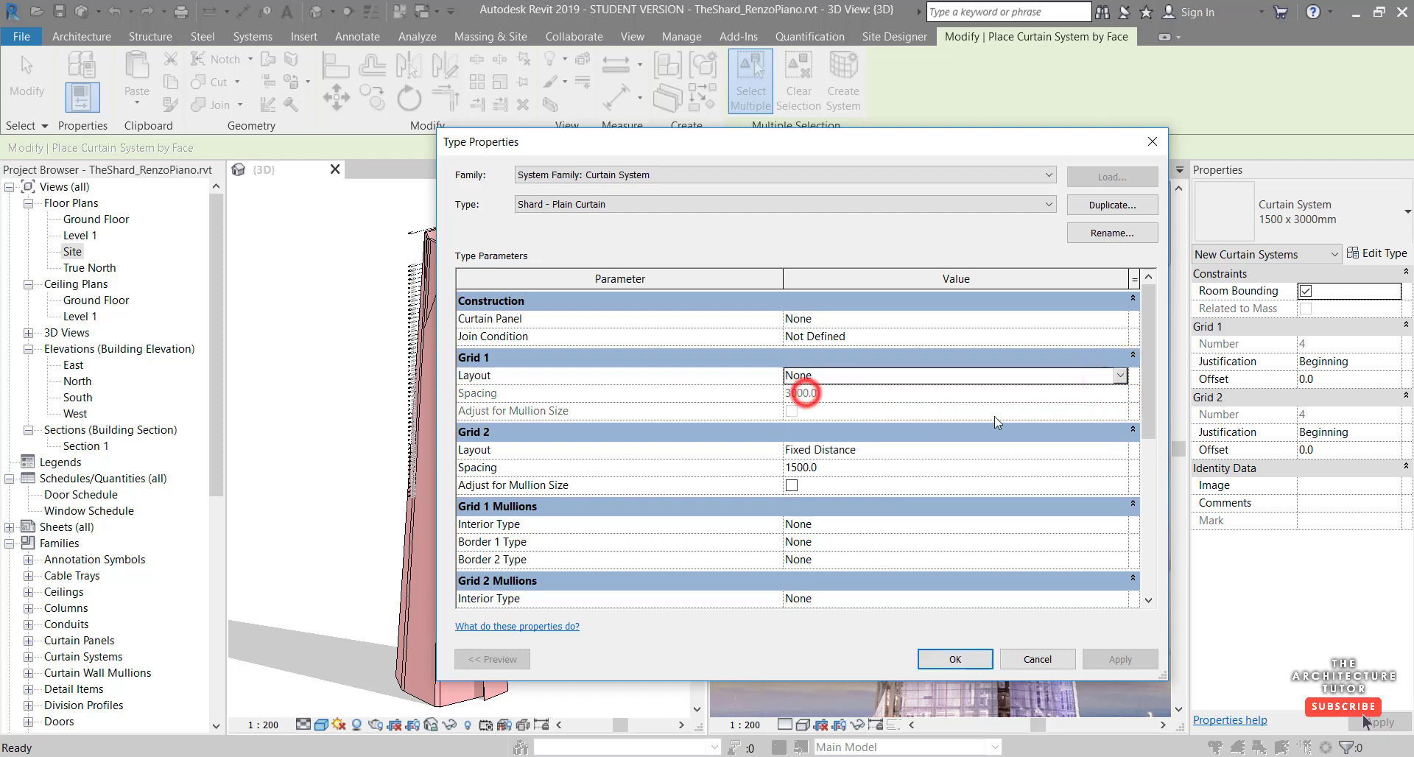
click(1122, 450)
click(937, 468)
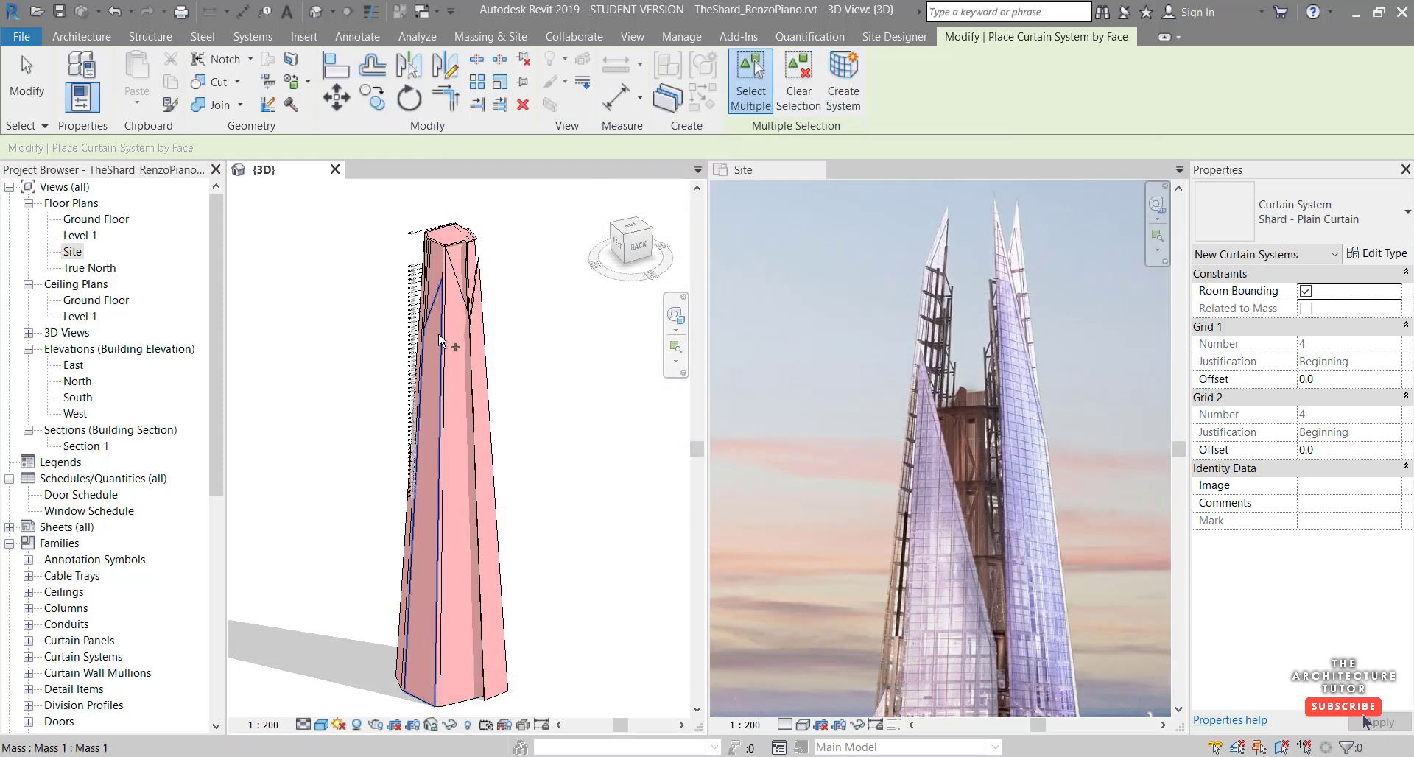
- Select the diagonal-topped outer faces all around the tower mass and create the Shard - Plain Curtain system on them
scroll(438, 332, up, 2)
scroll(438, 332, up, 1)
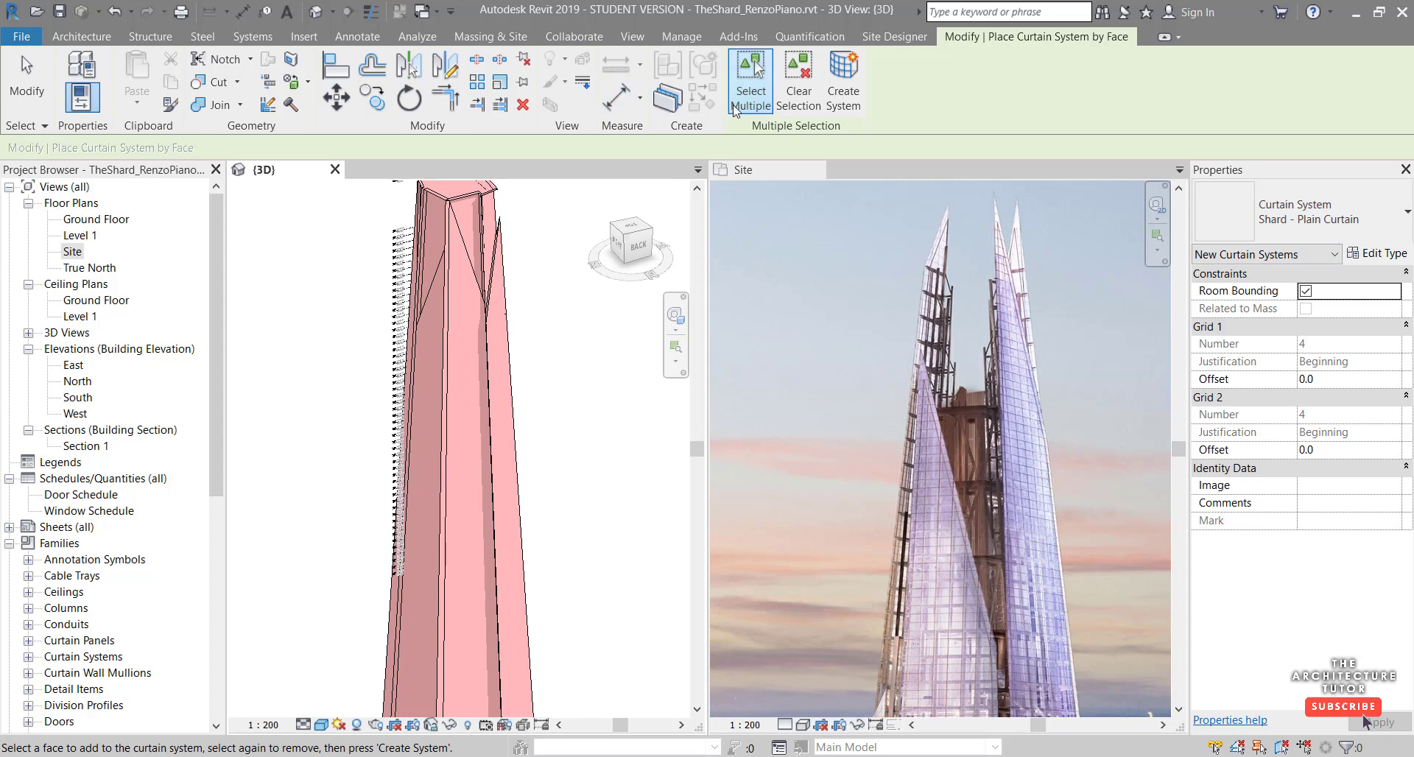
scroll(420, 294, up, 2)
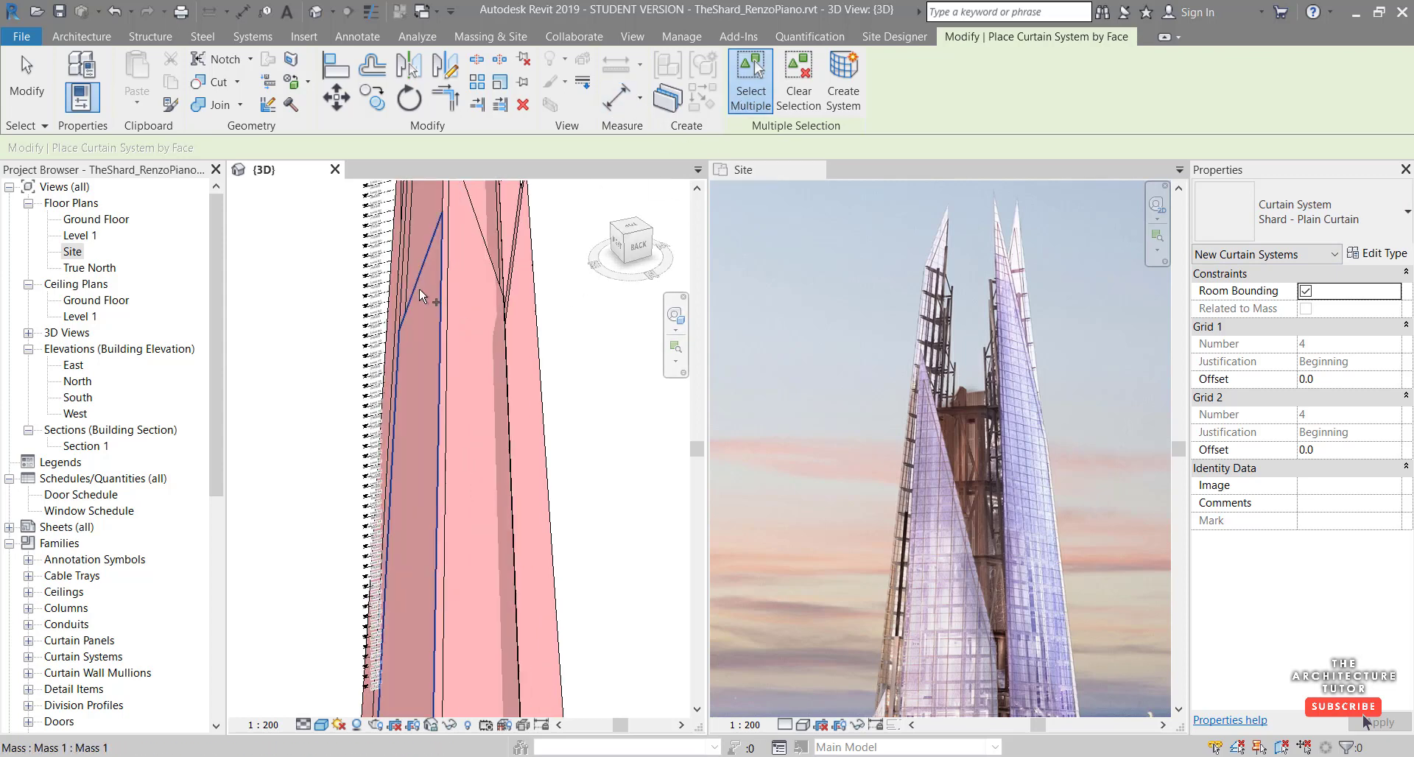
click(414, 296)
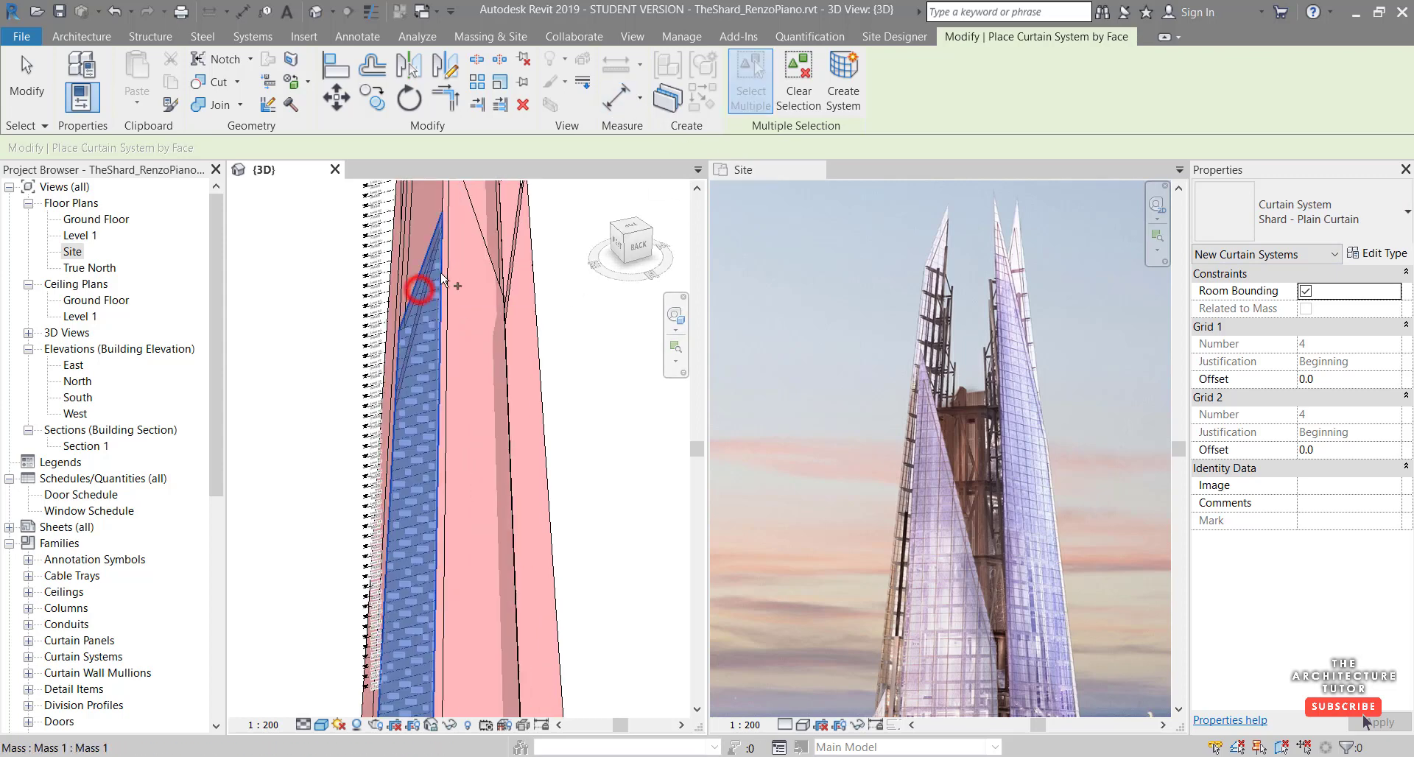
click(472, 229)
scroll(543, 382, down, 3)
shift+middle_drag(543, 381, 434, 316)
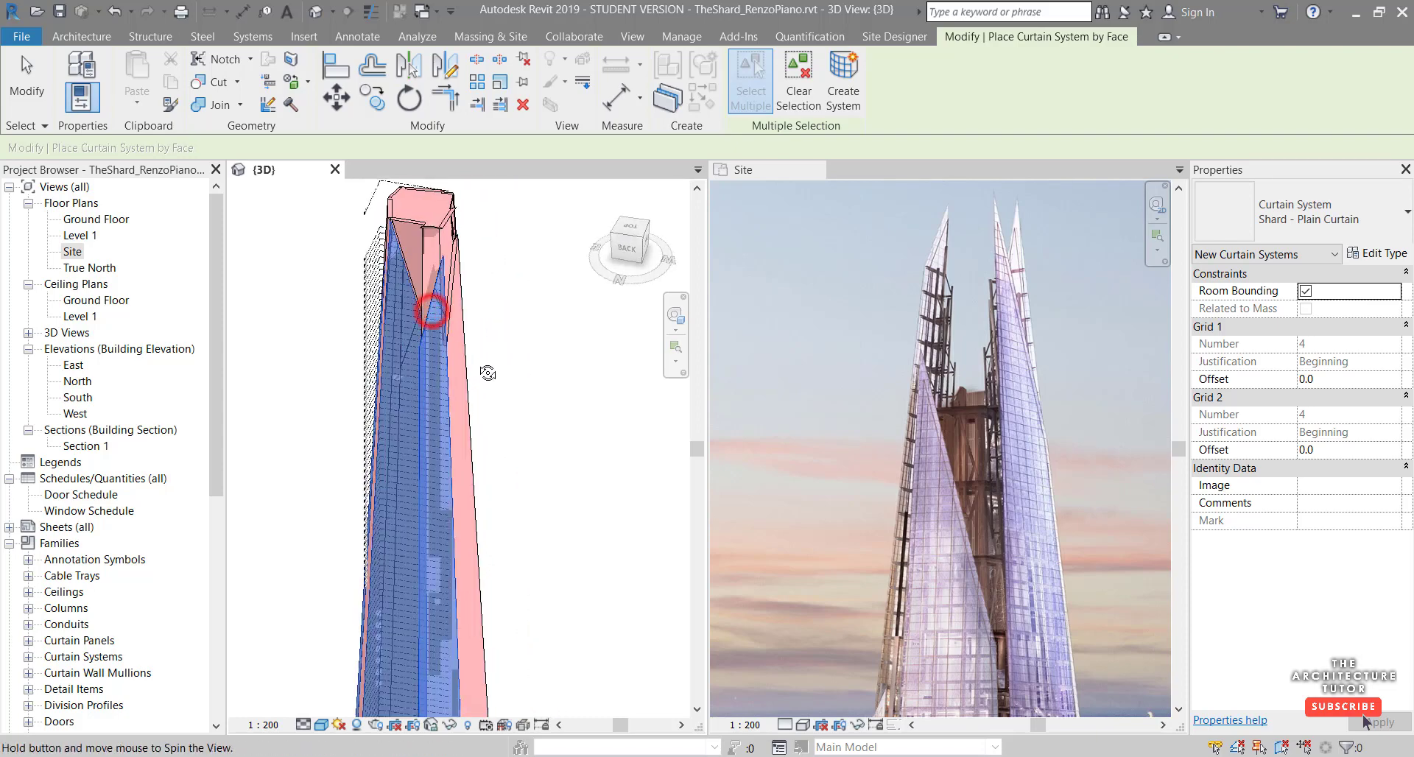
shift+middle_drag(486, 372, 375, 417)
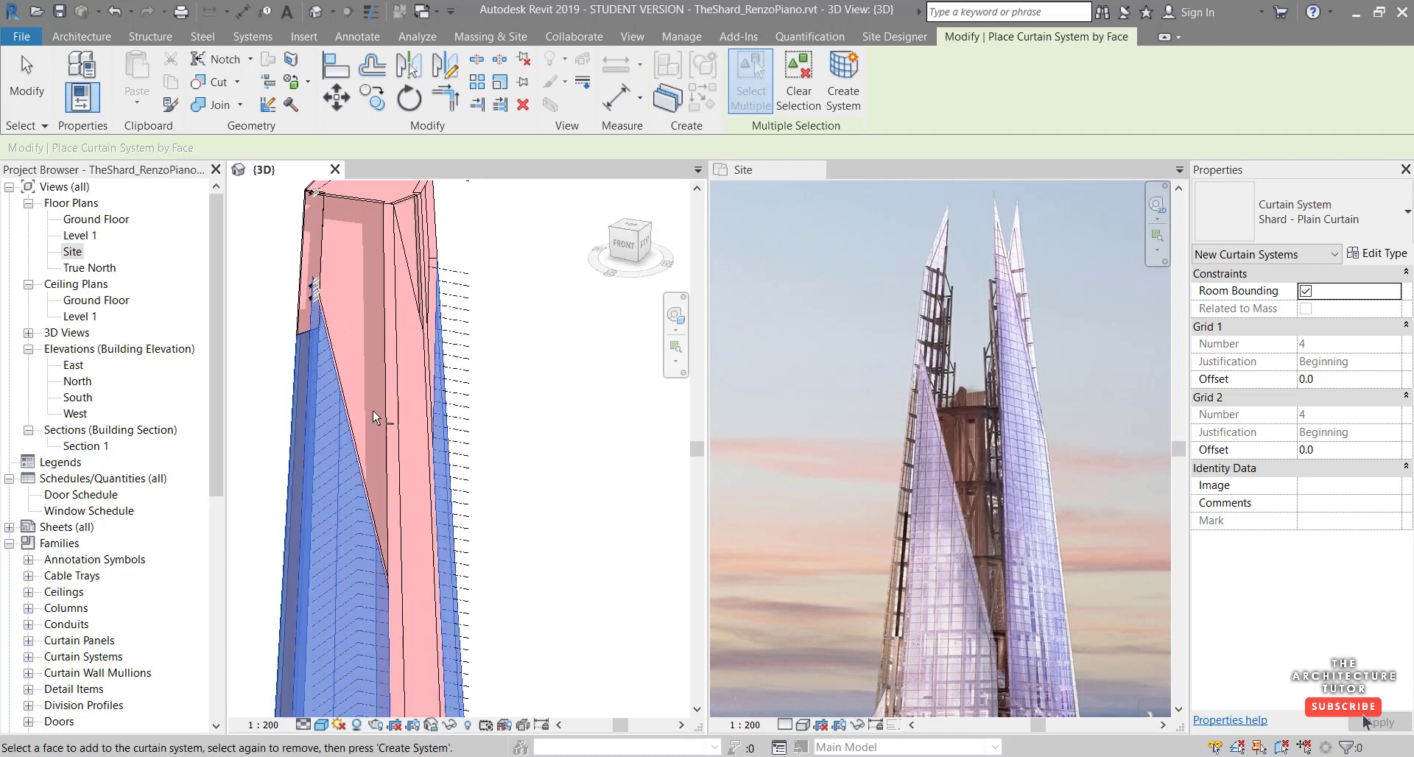
click(410, 263)
click(395, 221)
scroll(395, 230, down, 5)
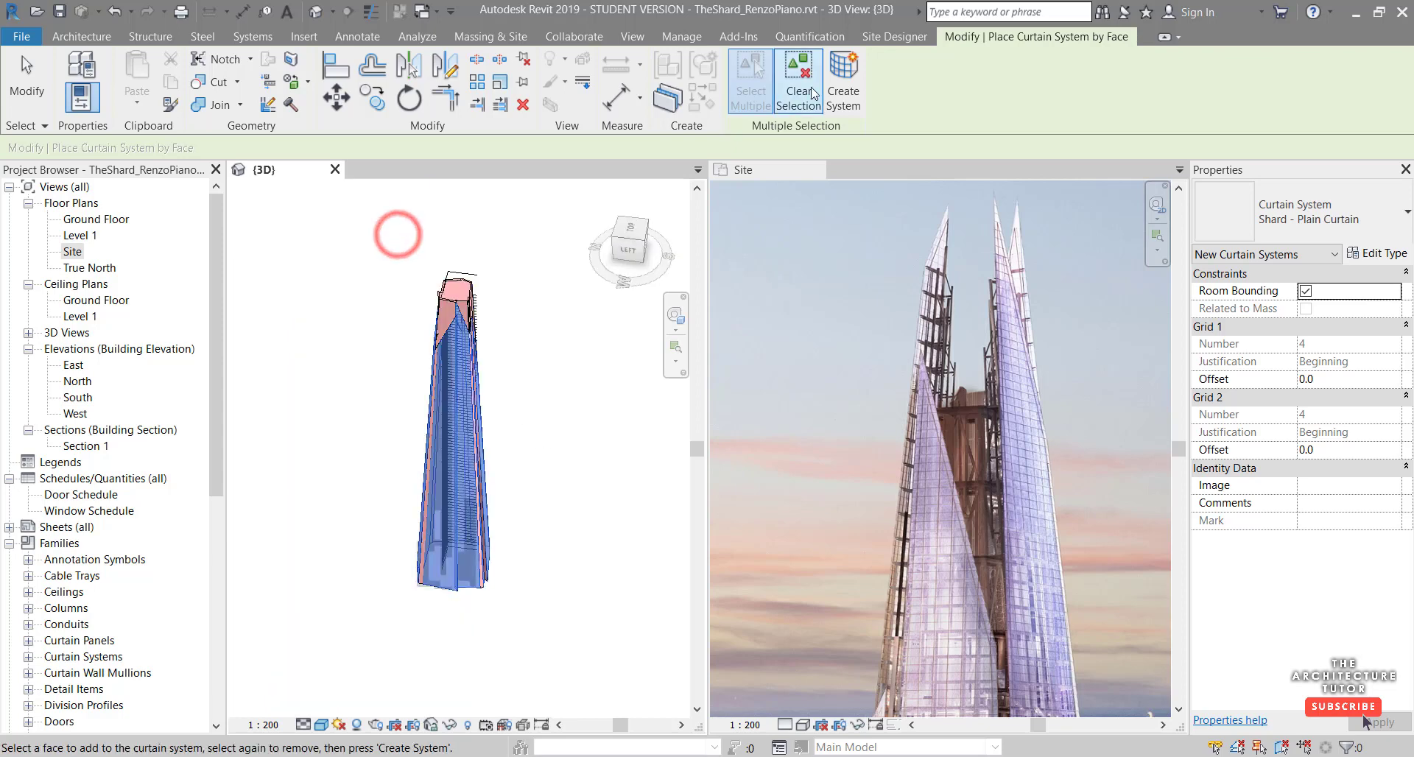
click(842, 87)
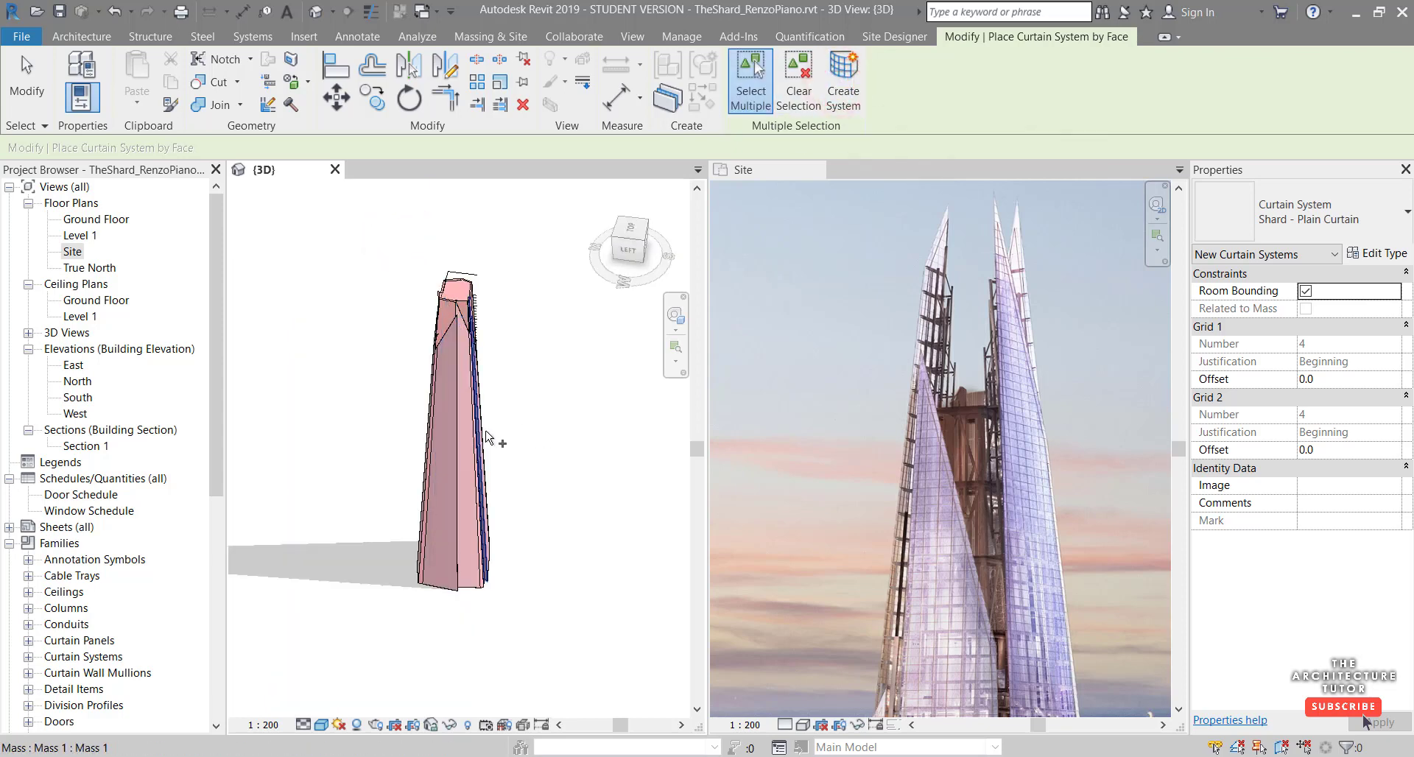
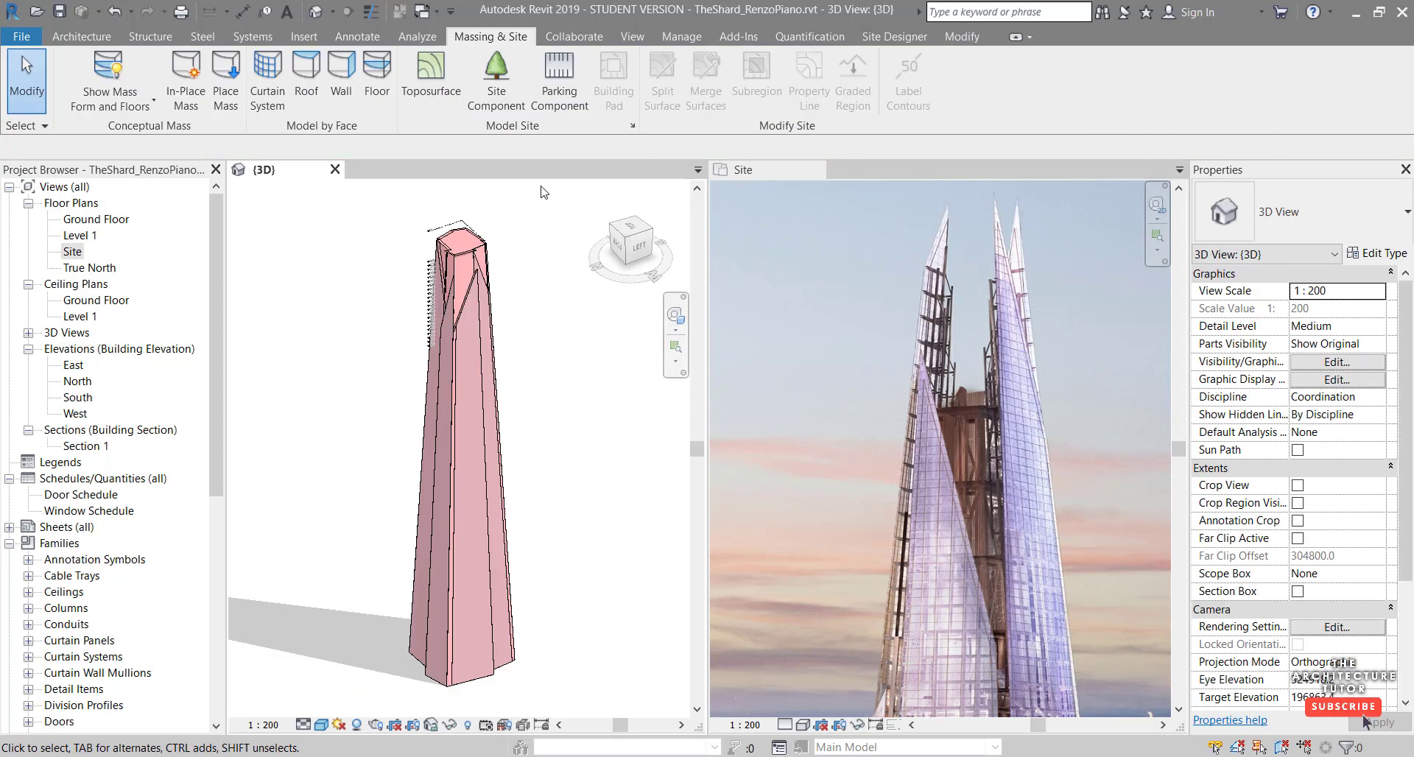
- Create mass floors in the tower mass for the levels from Ground Floor up to just below the crown
click(470, 253)
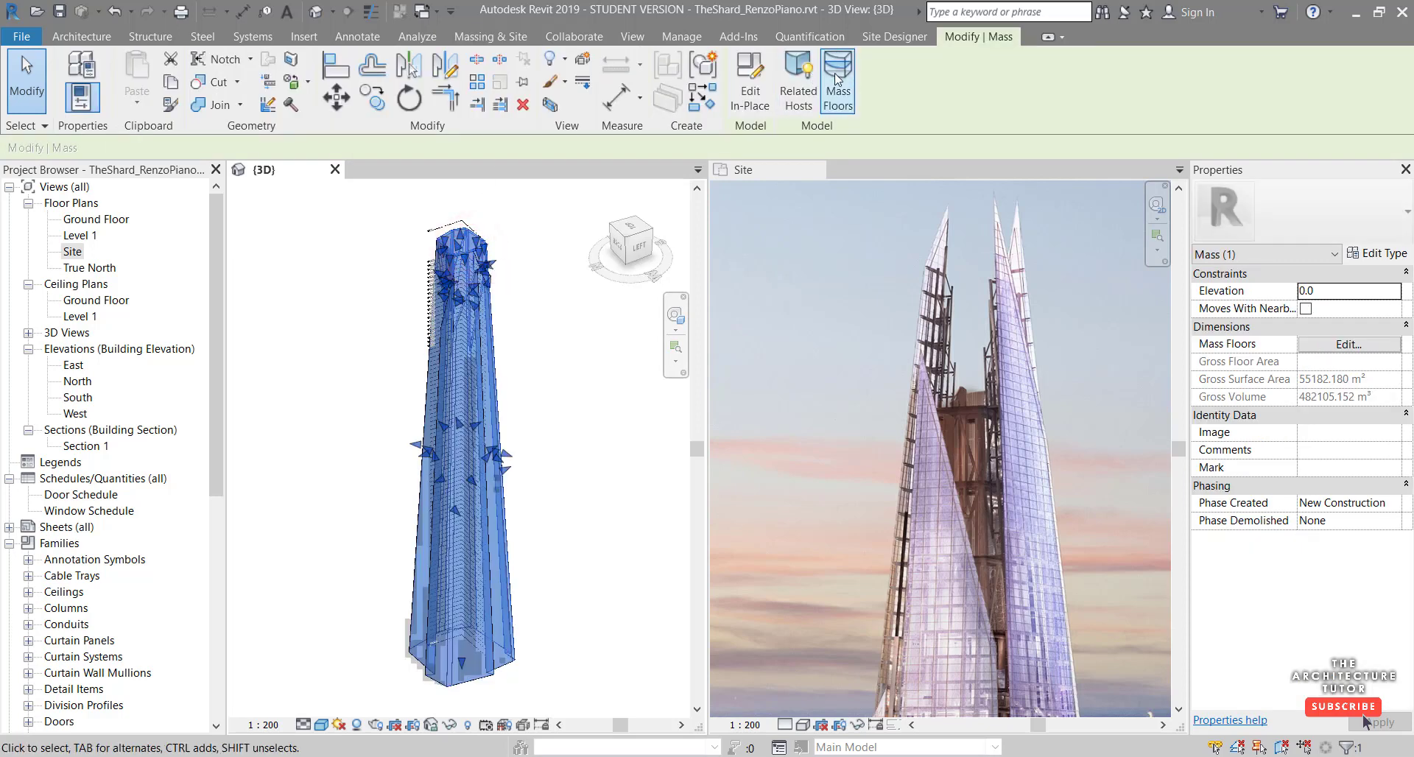
click(836, 76)
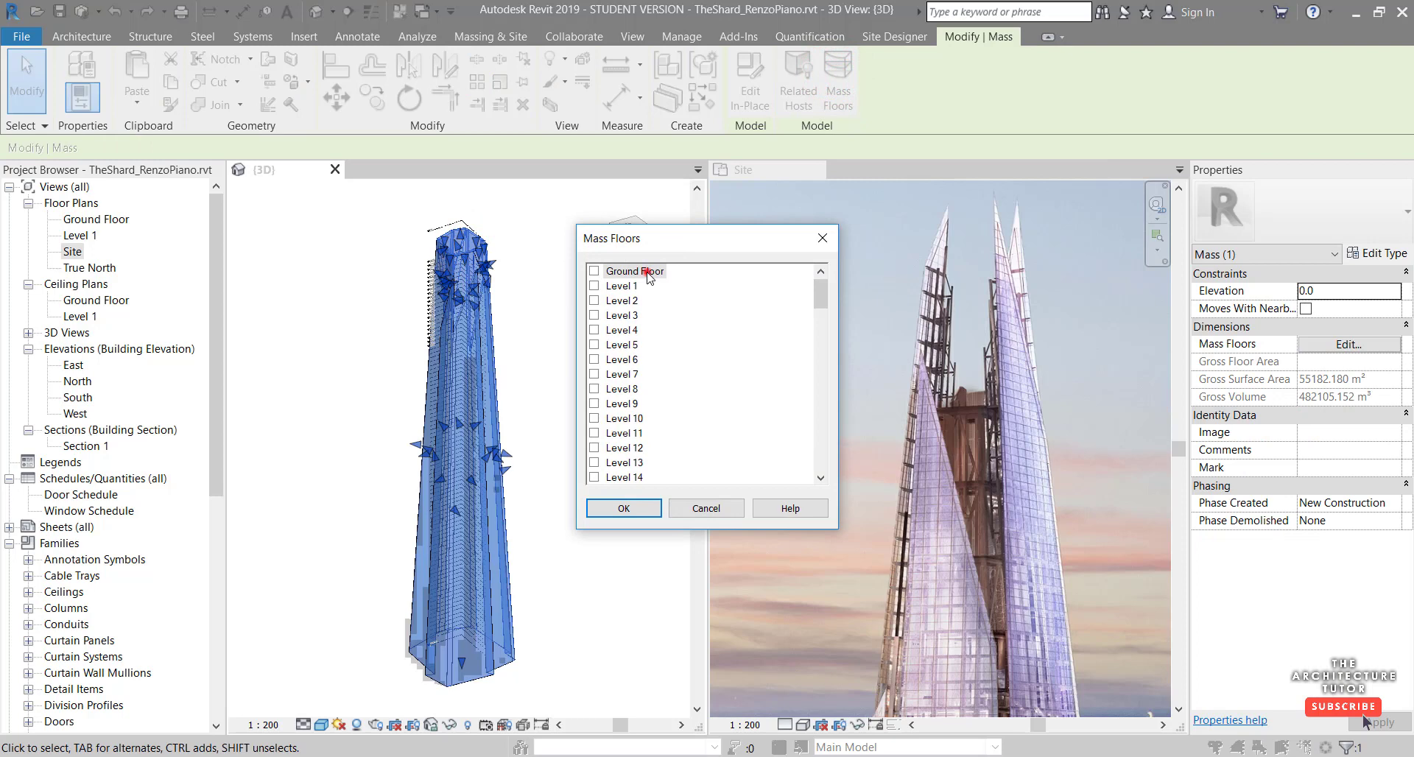
scroll(629, 361, down, 2)
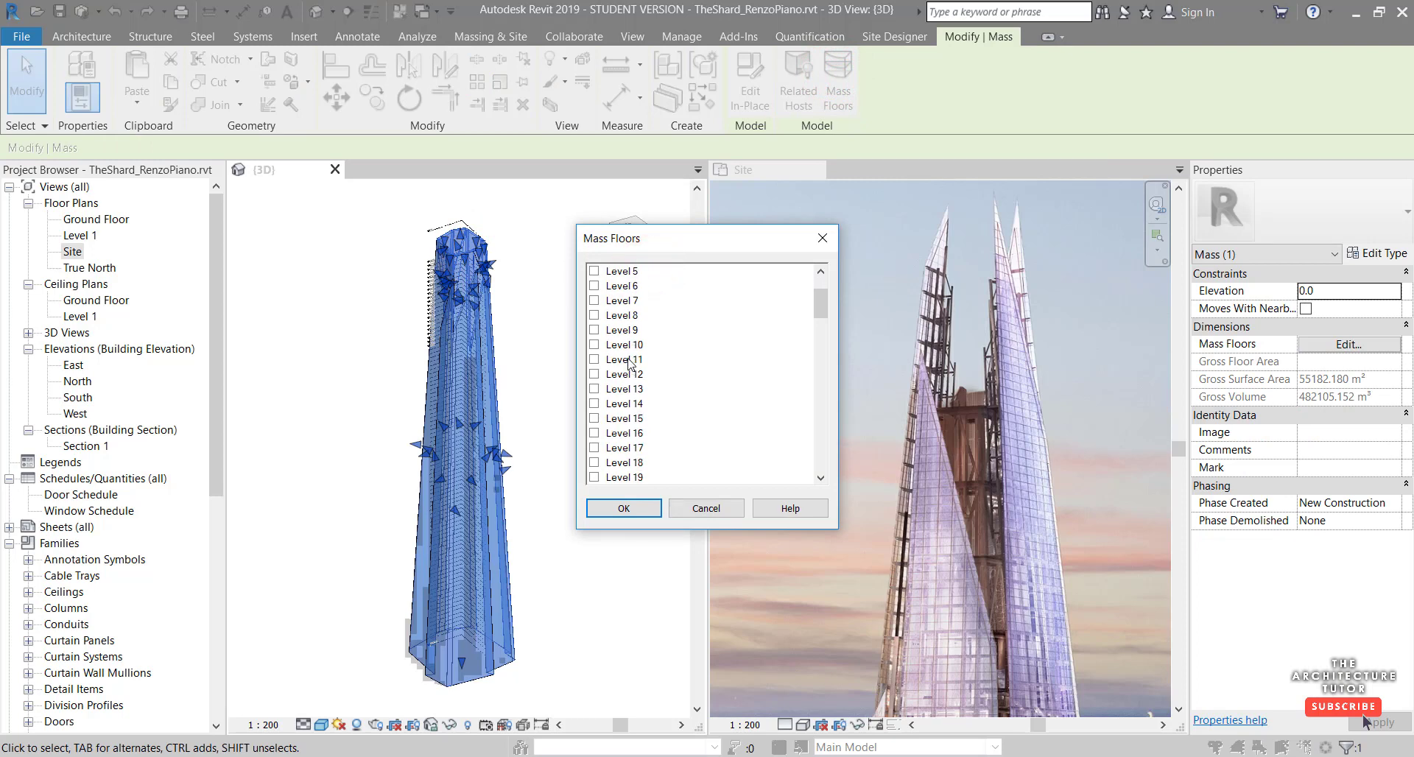
drag(821, 310, 820, 461)
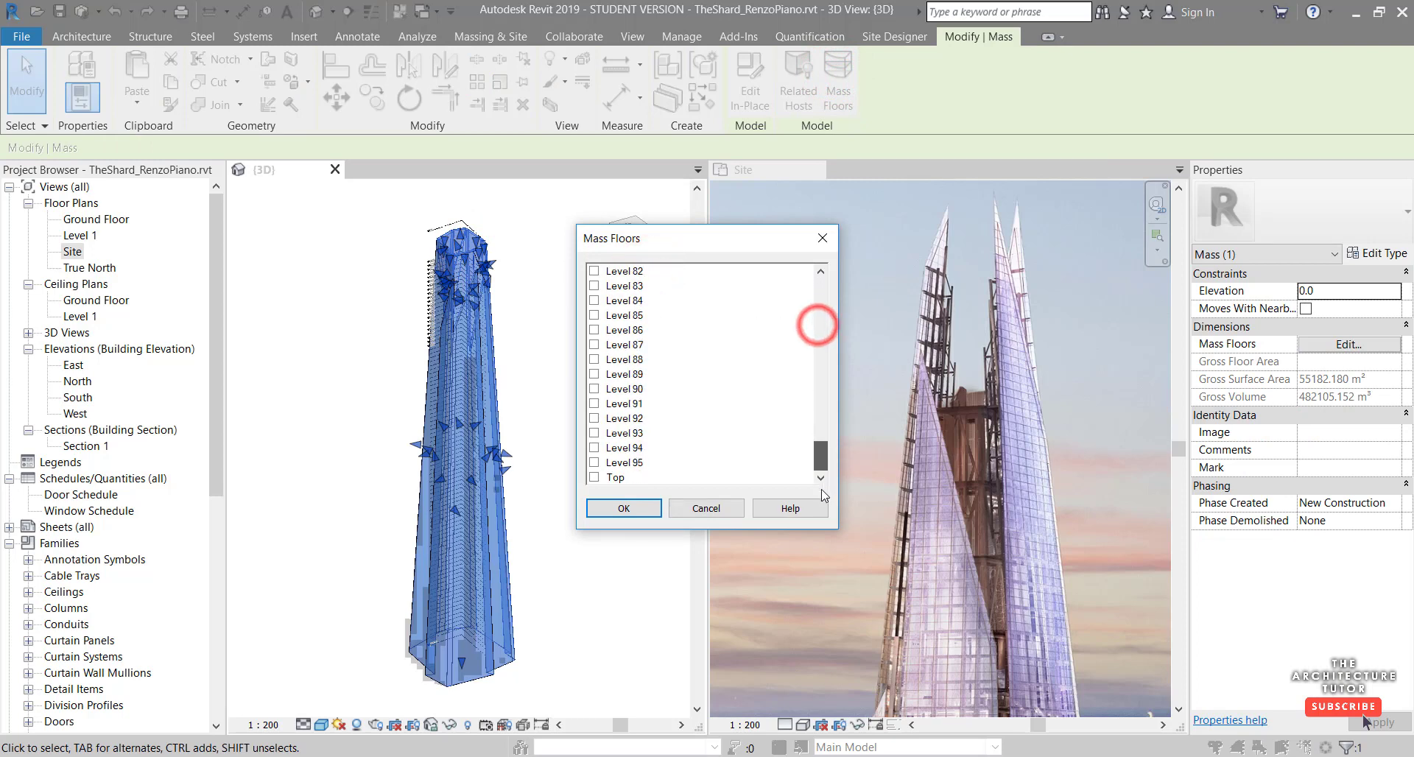
shift+click(616, 479)
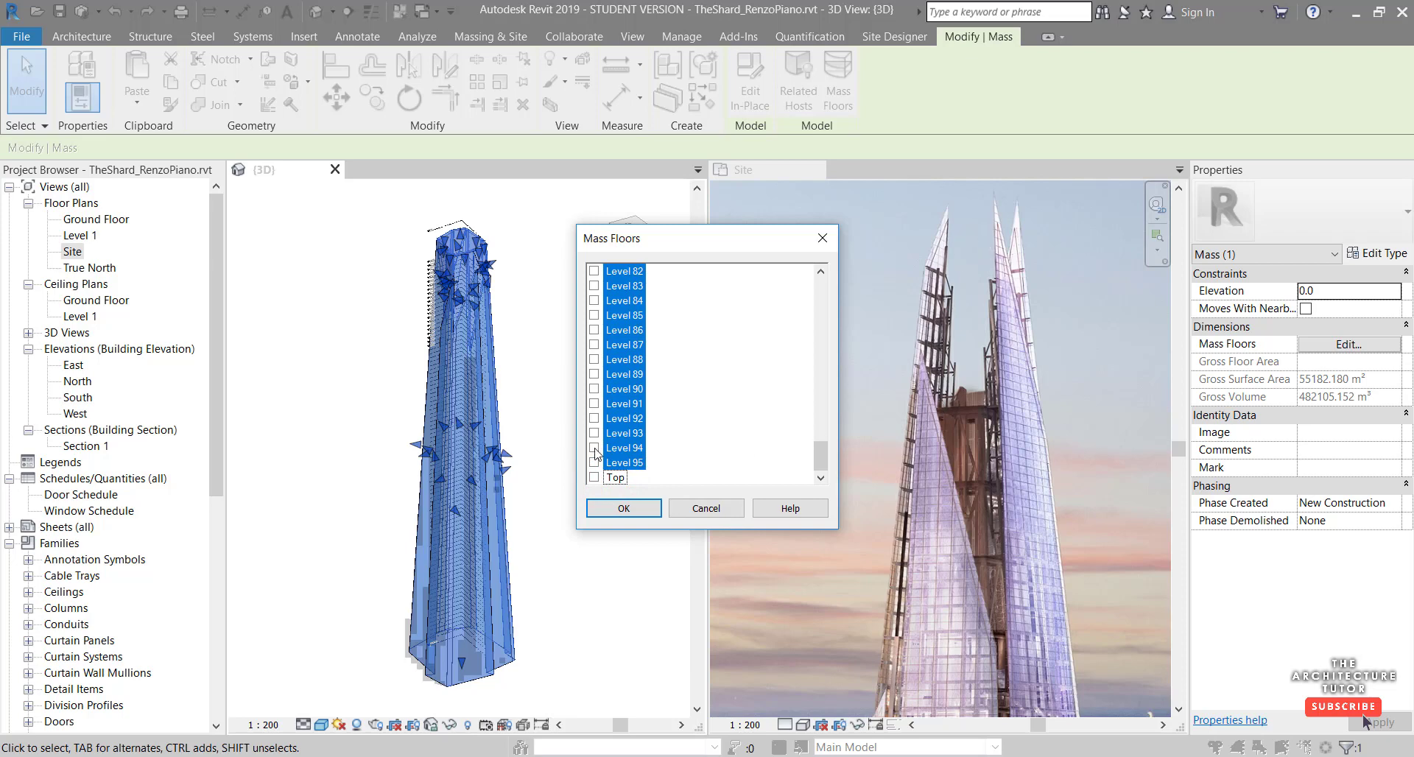
click(623, 510)
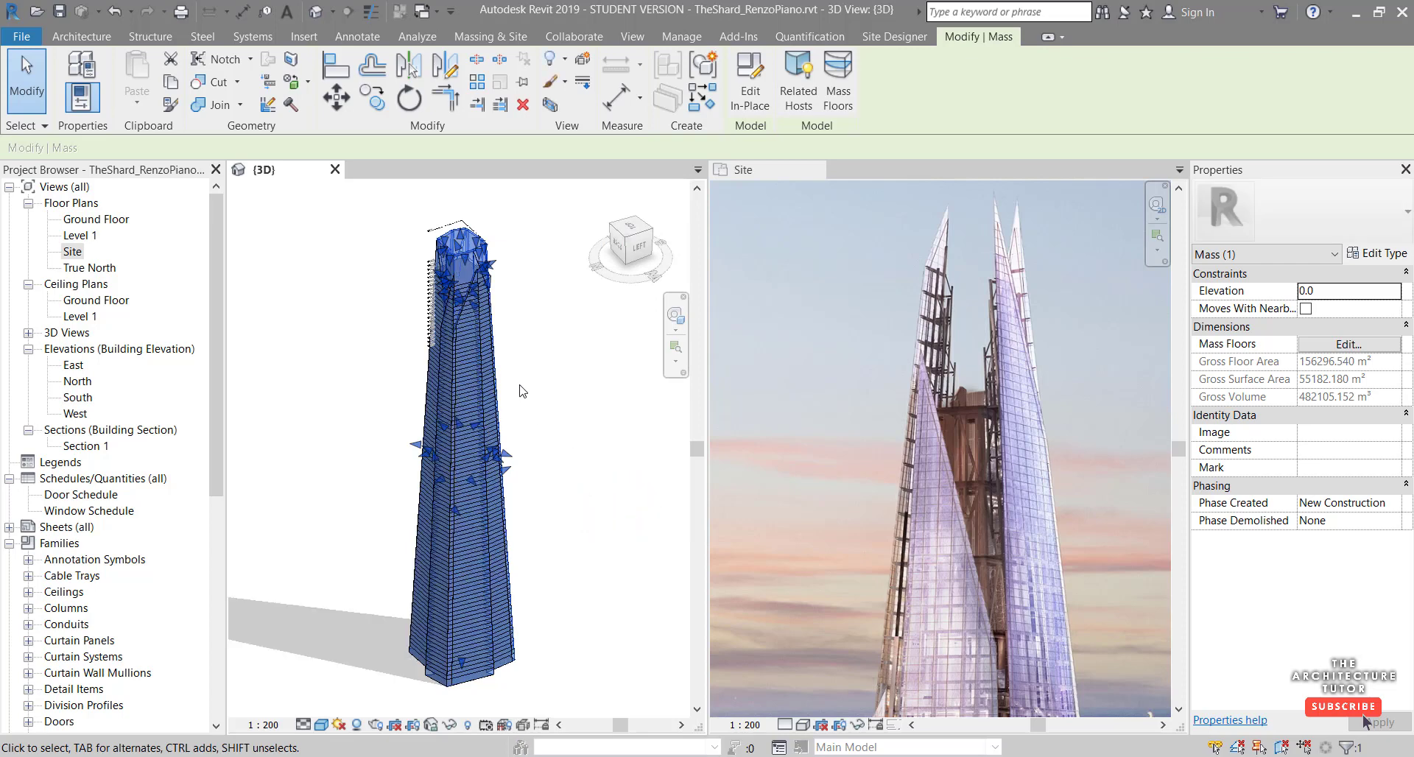
click(530, 294)
- Create Generic 150mm floors by face on all of the tower's mass floors
scroll(458, 295, up, 3)
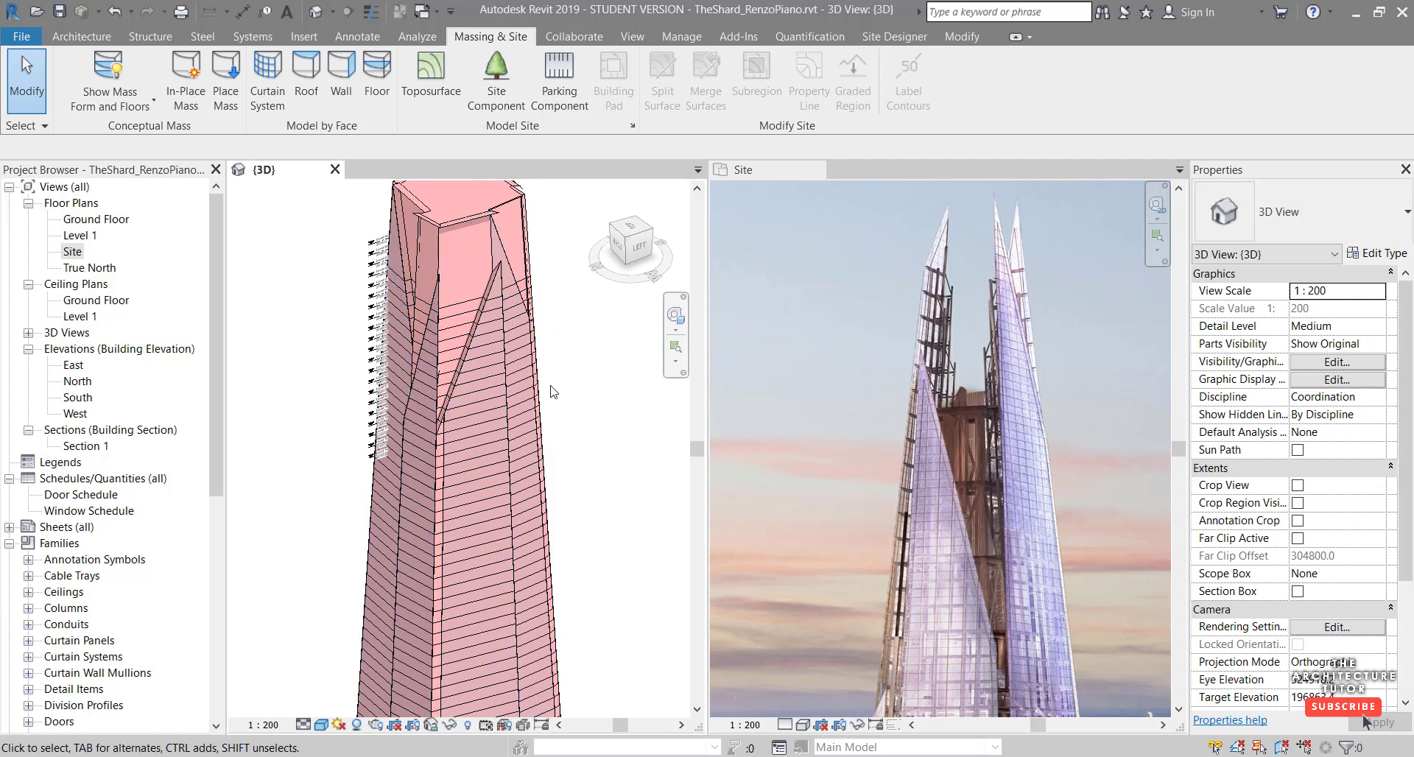
scroll(597, 396, down, 5)
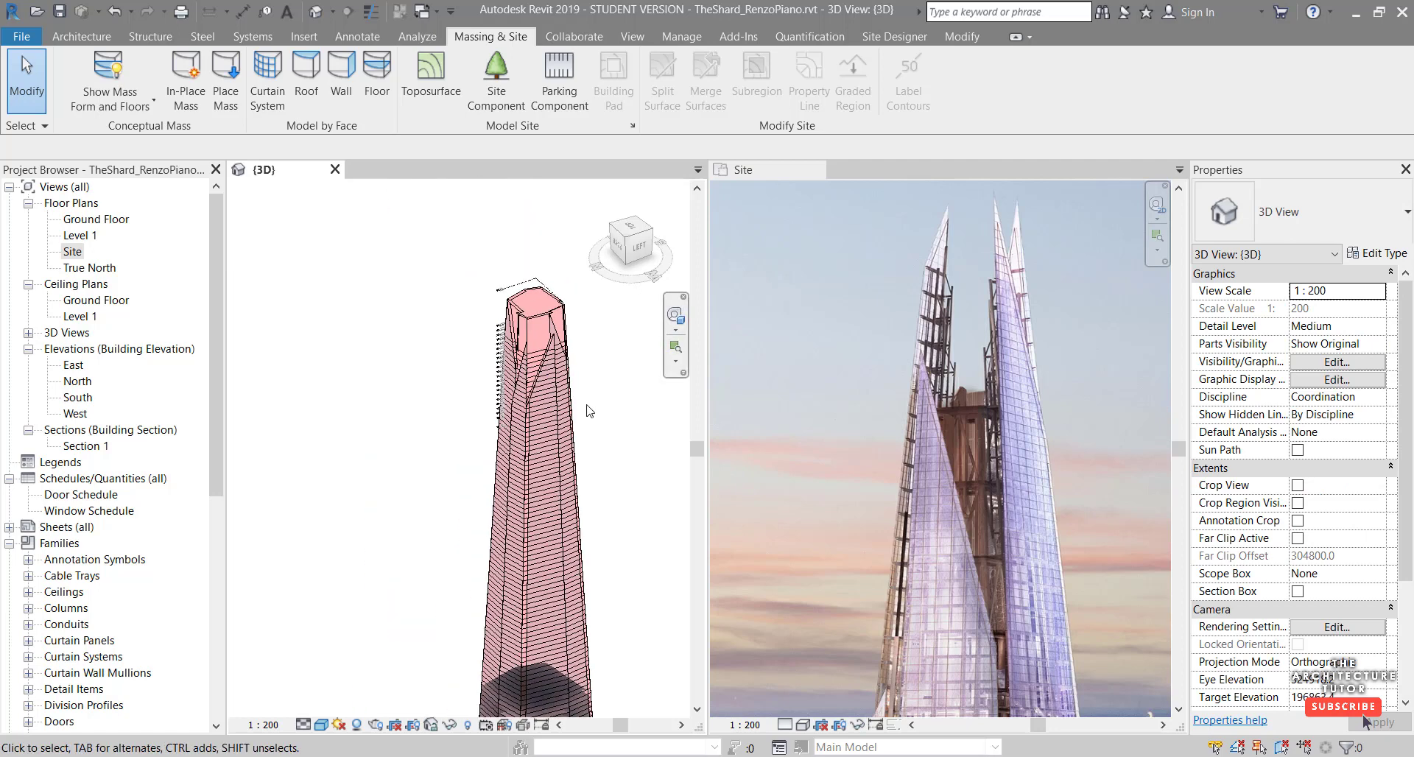
scroll(369, 331, up, 2)
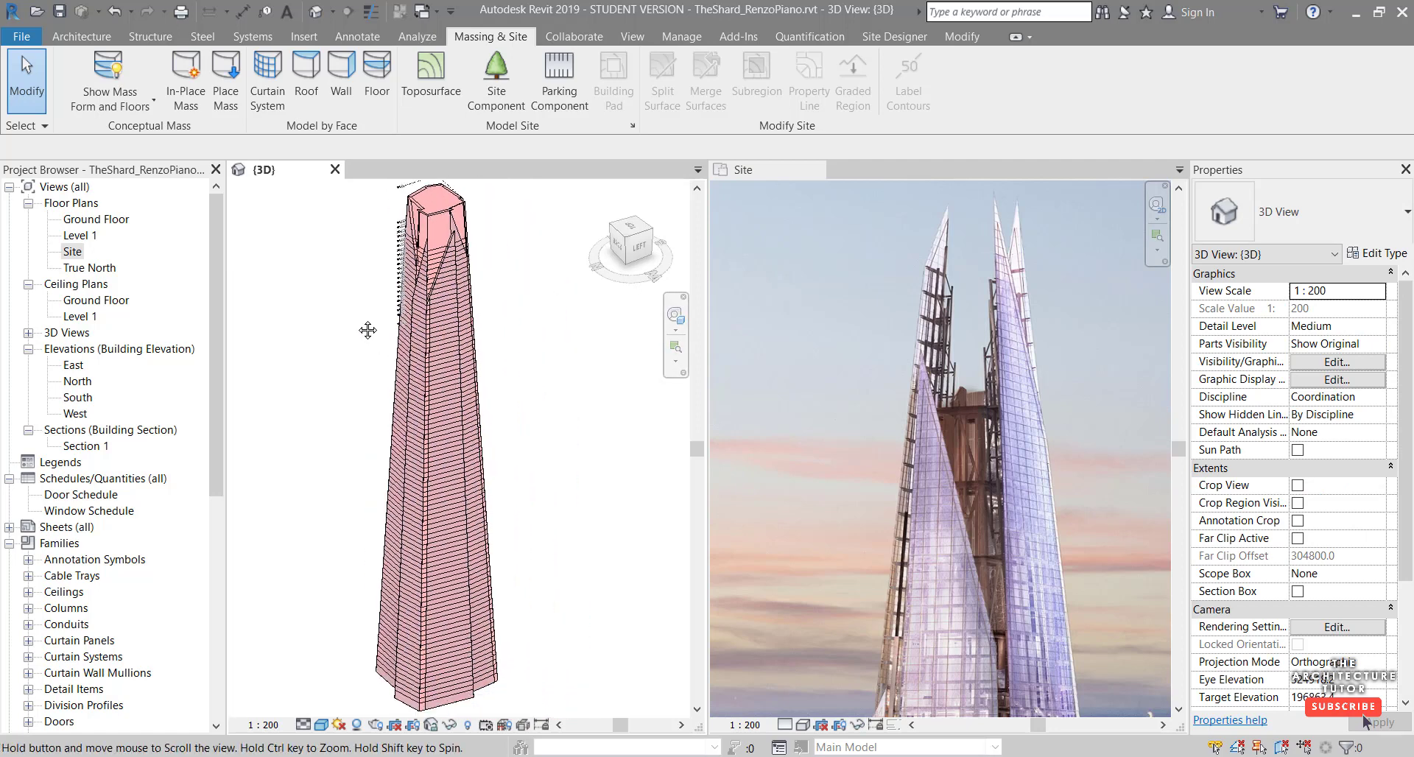
click(81, 36)
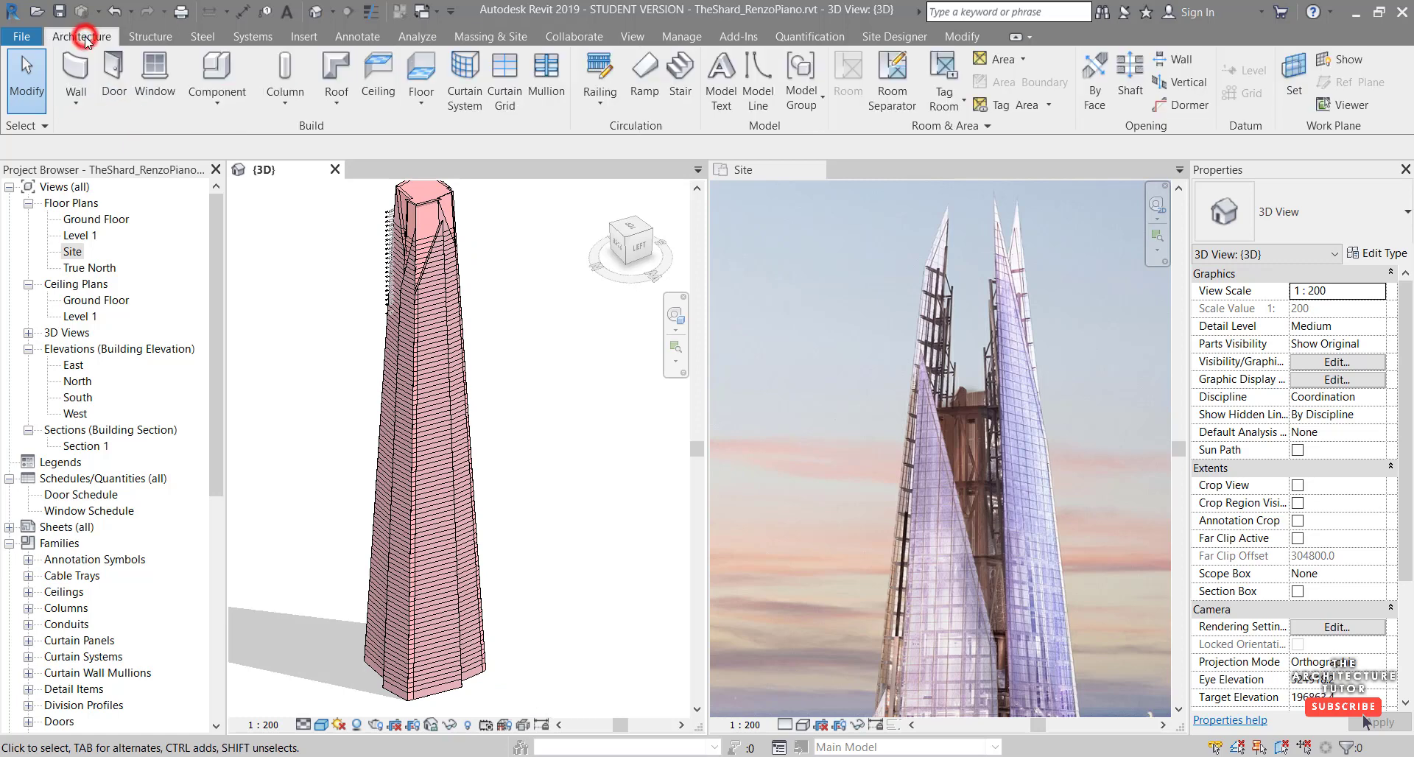
click(408, 100)
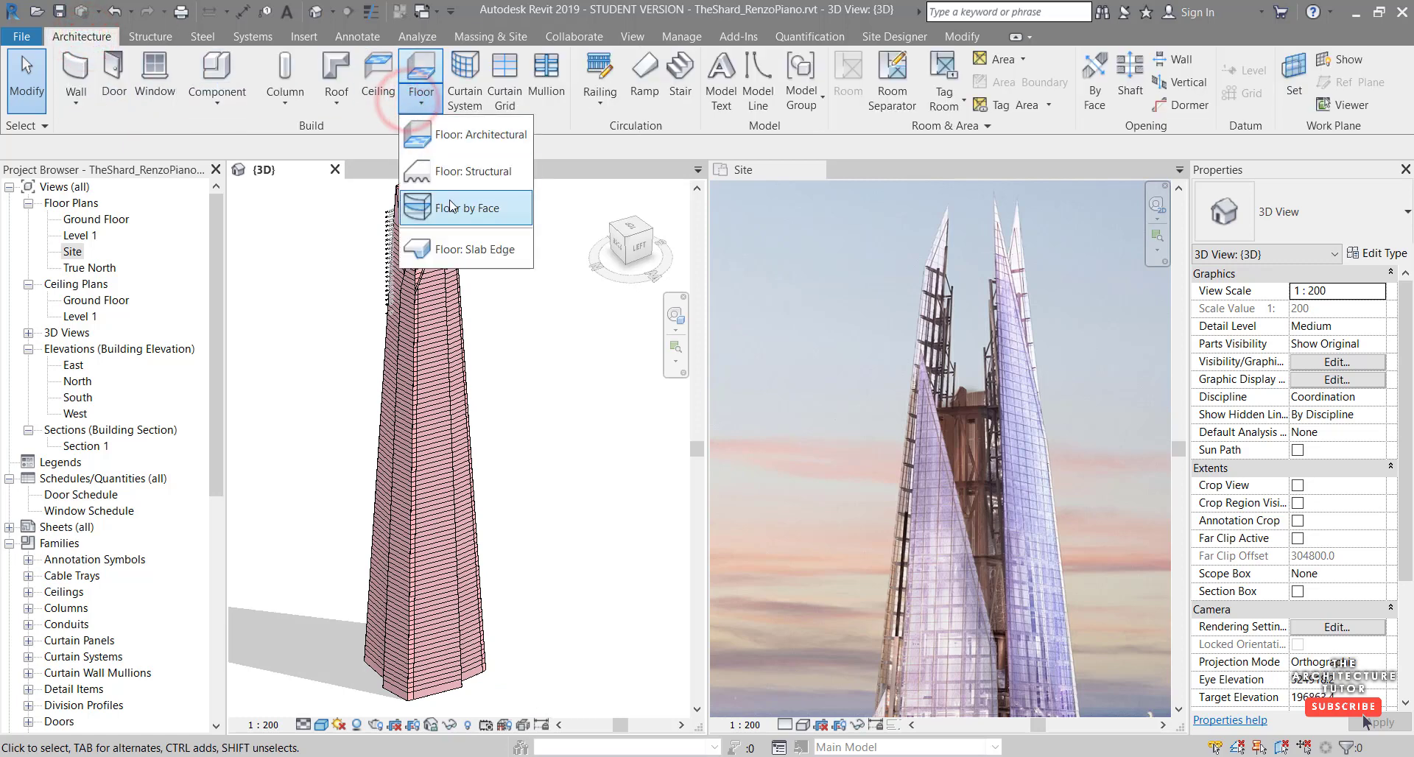
click(445, 209)
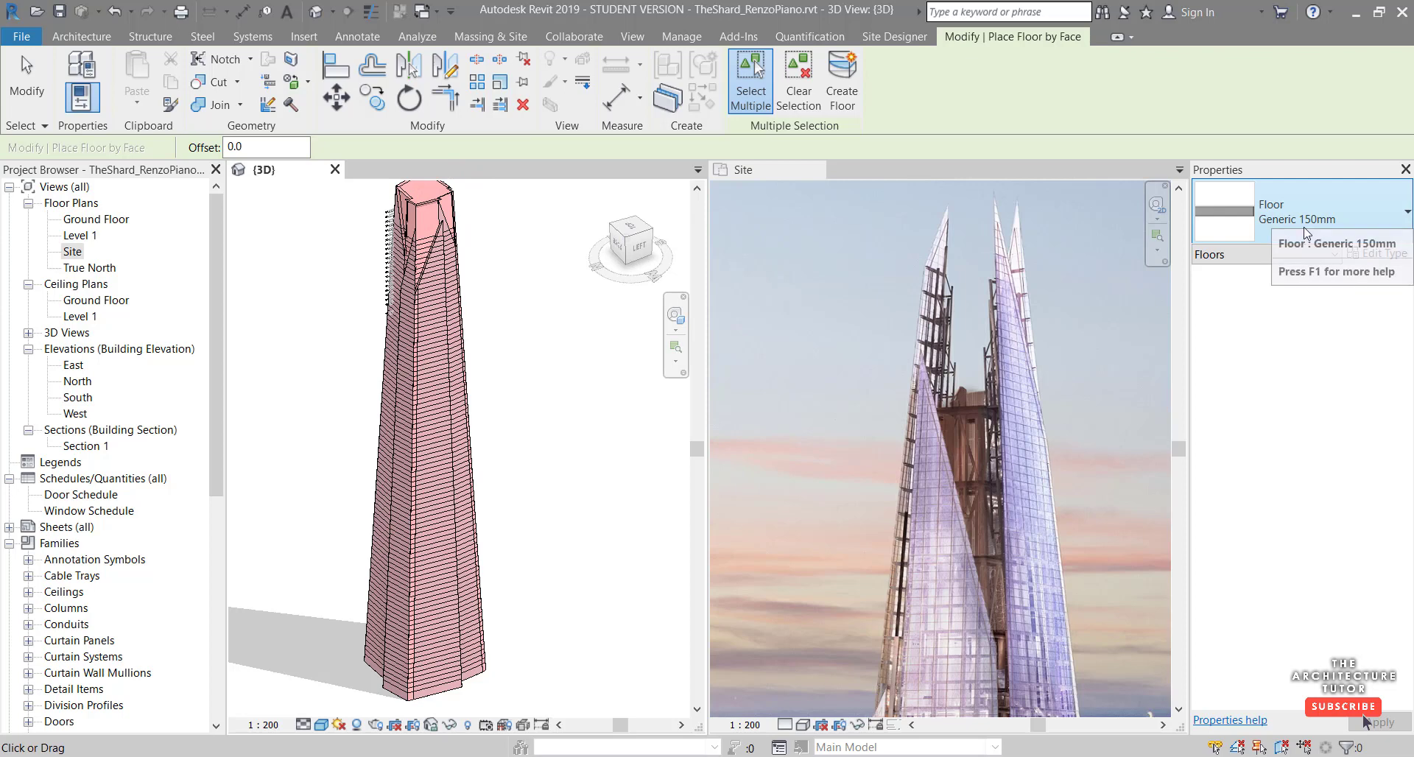
scroll(483, 355, down, 1)
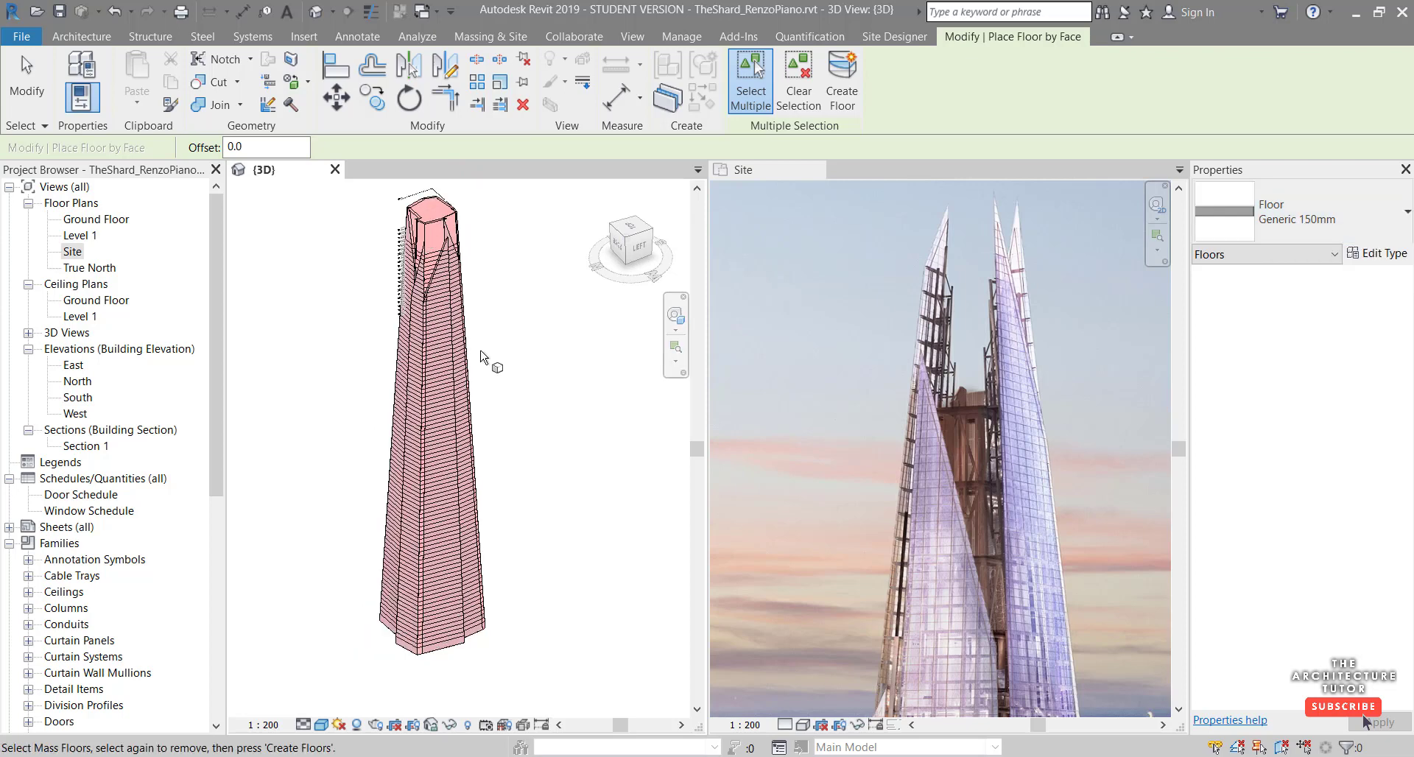
drag(361, 186, 569, 697)
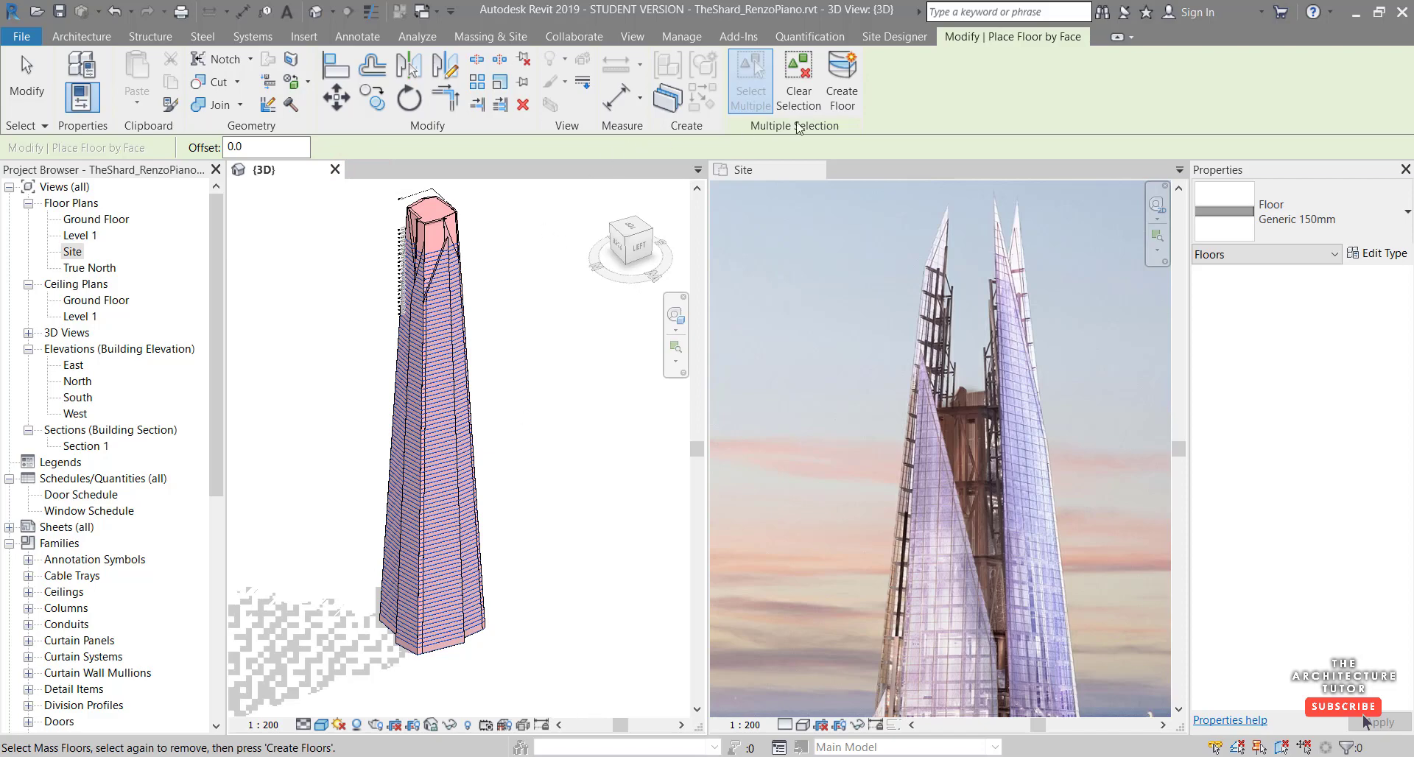
click(842, 81)
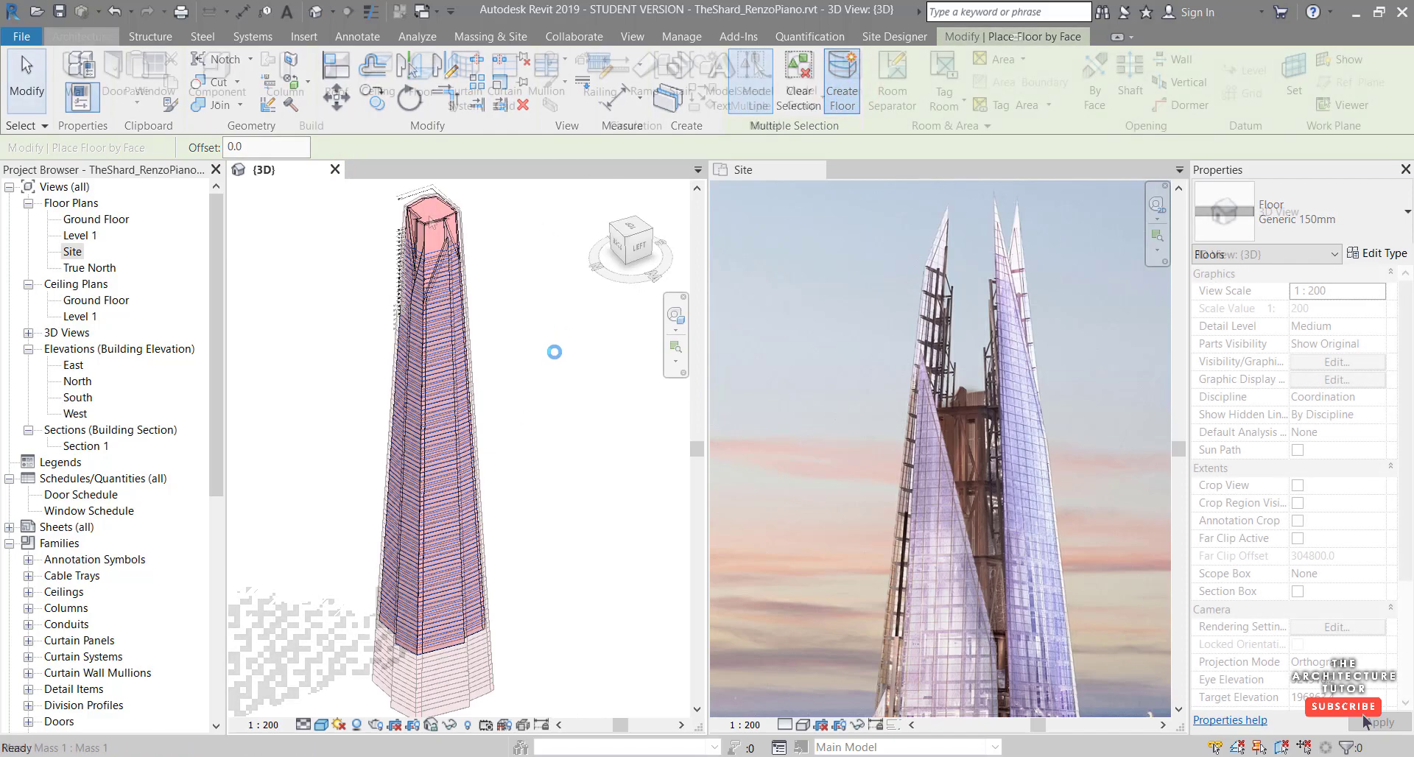
- Hide the tower mass element in the 3D view, leaving the floors and curtain system displayed
scroll(442, 221, up, 2)
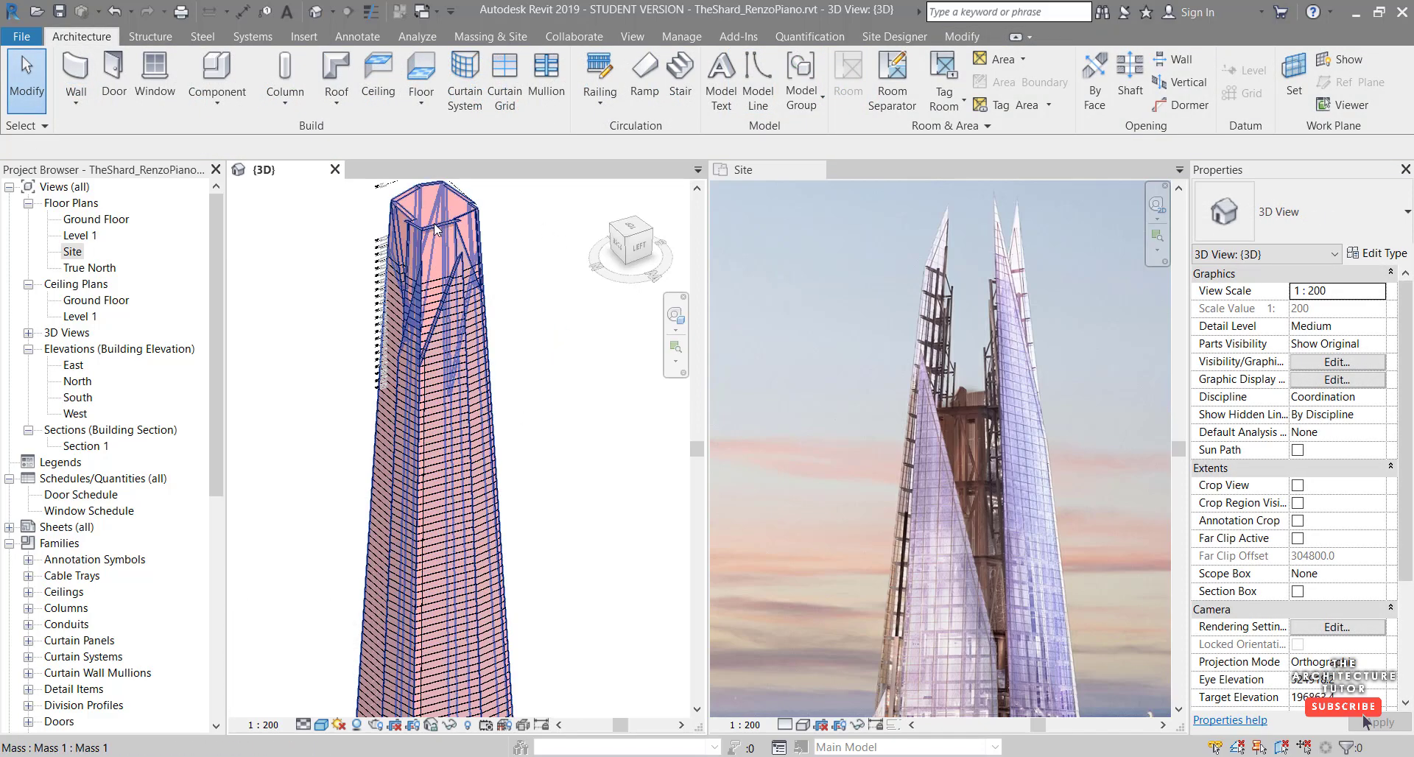
click(435, 229)
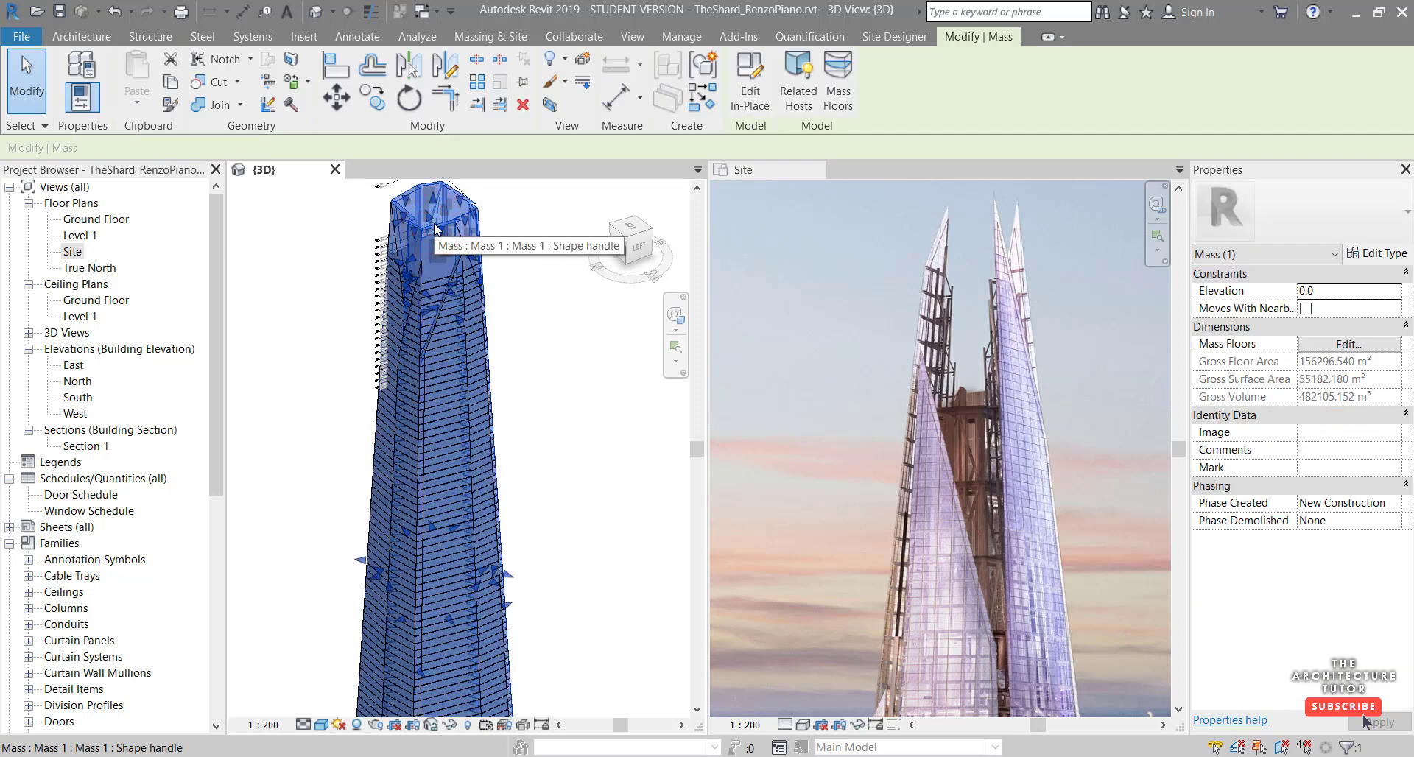
right_click(434, 230)
click(501, 296)
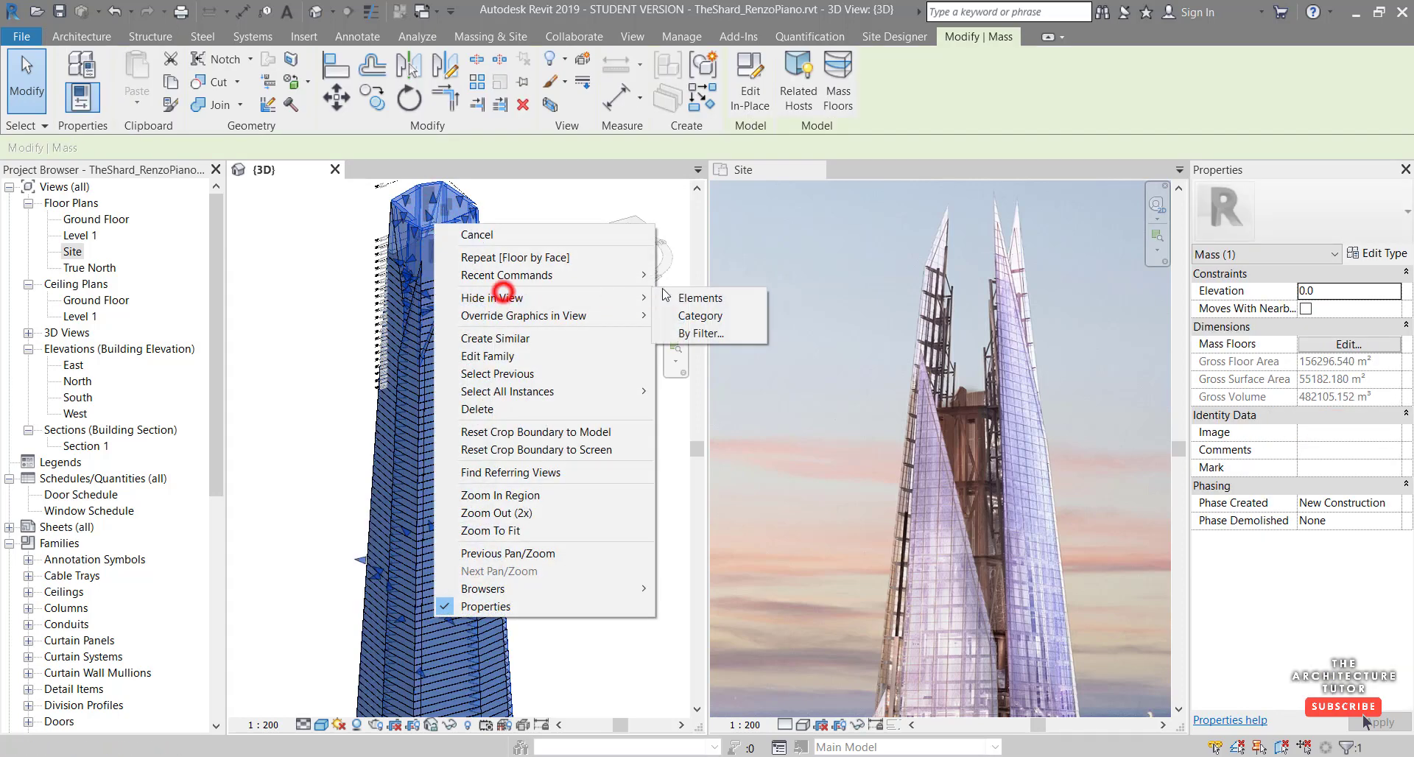
click(700, 297)
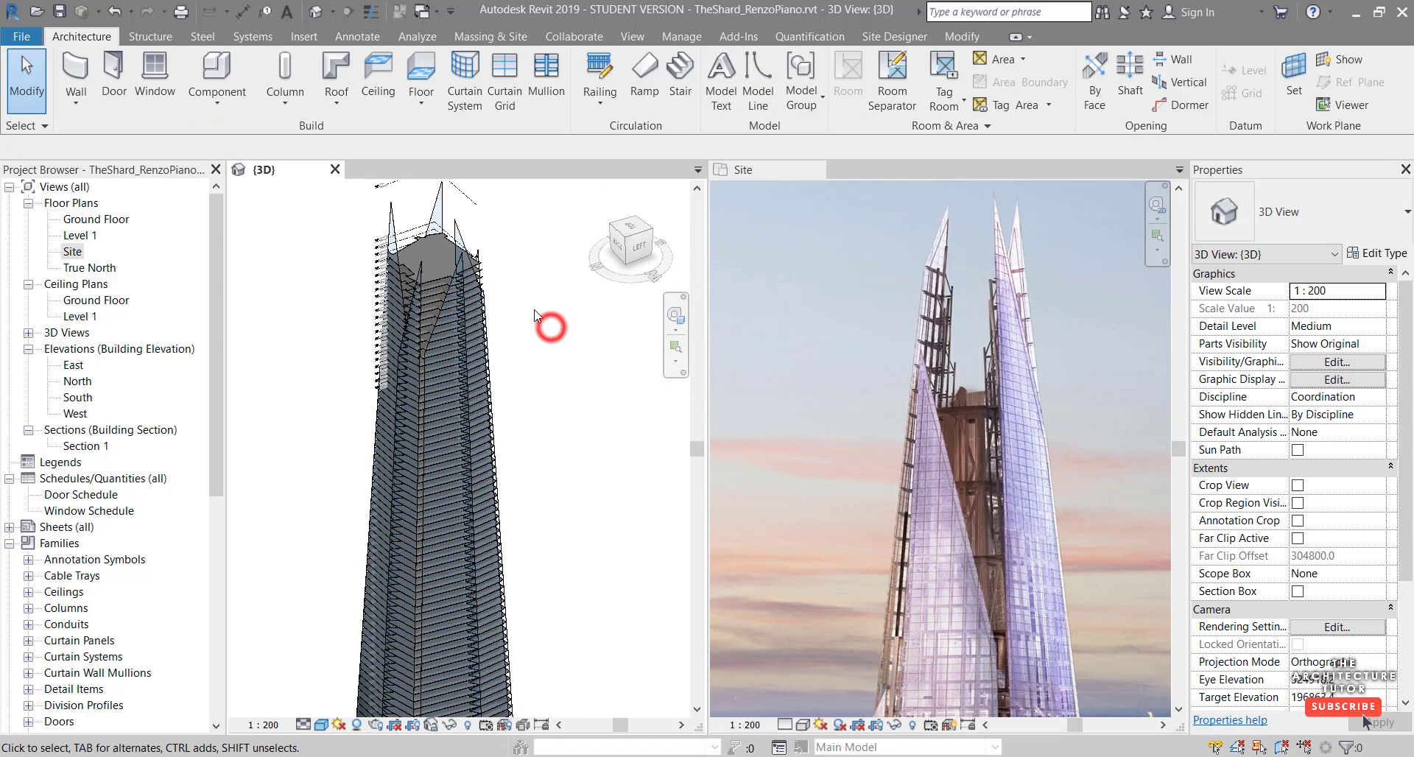
- Select the tower's curtain system and set the Grid 1 layout of its Shard - Plain Curtain type to Fixed Distance
scroll(517, 411, down, 4)
mouse_move(516, 413)
shift+middle_down()
mouse_move(554, 429)
mouse_move(530, 422)
shift+middle_up()
scroll(489, 395, up, 5)
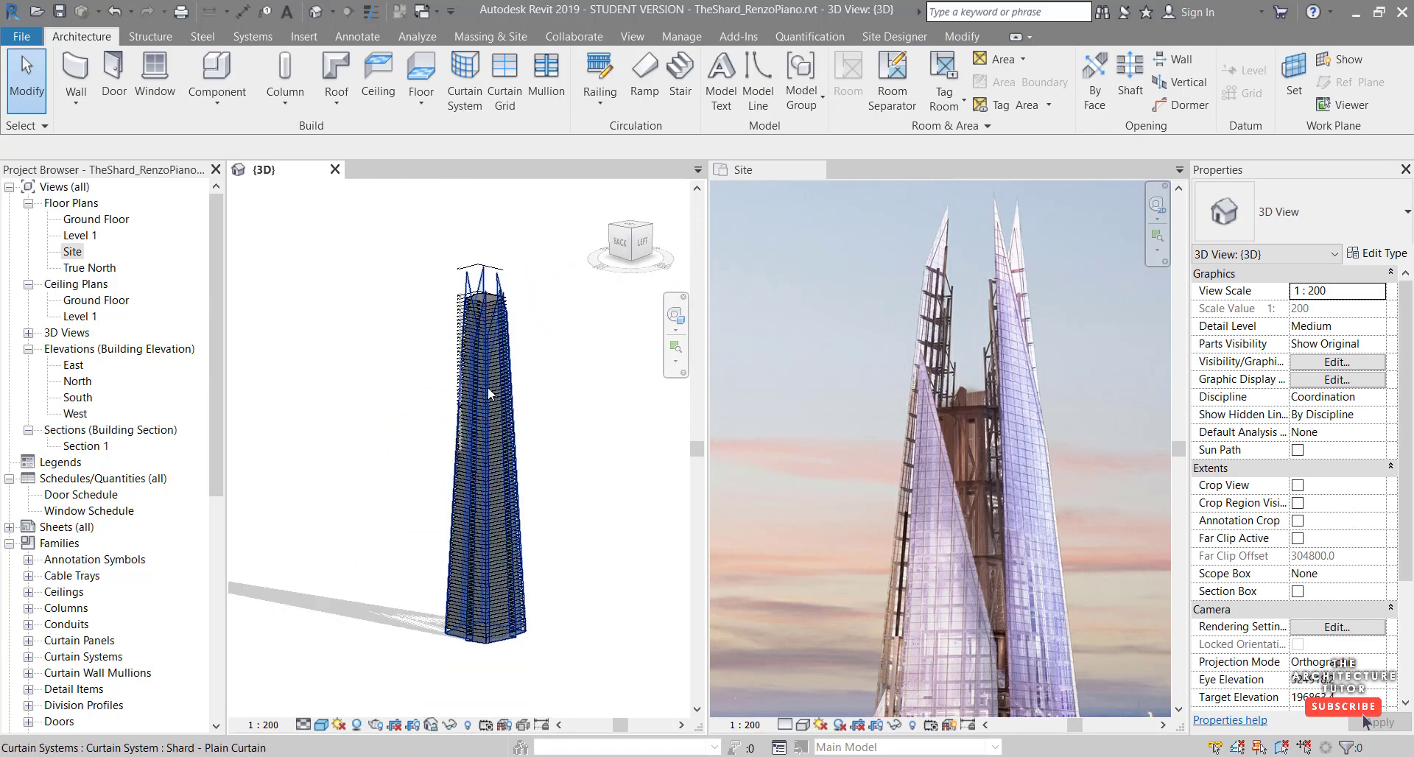
scroll(475, 250, down, 2)
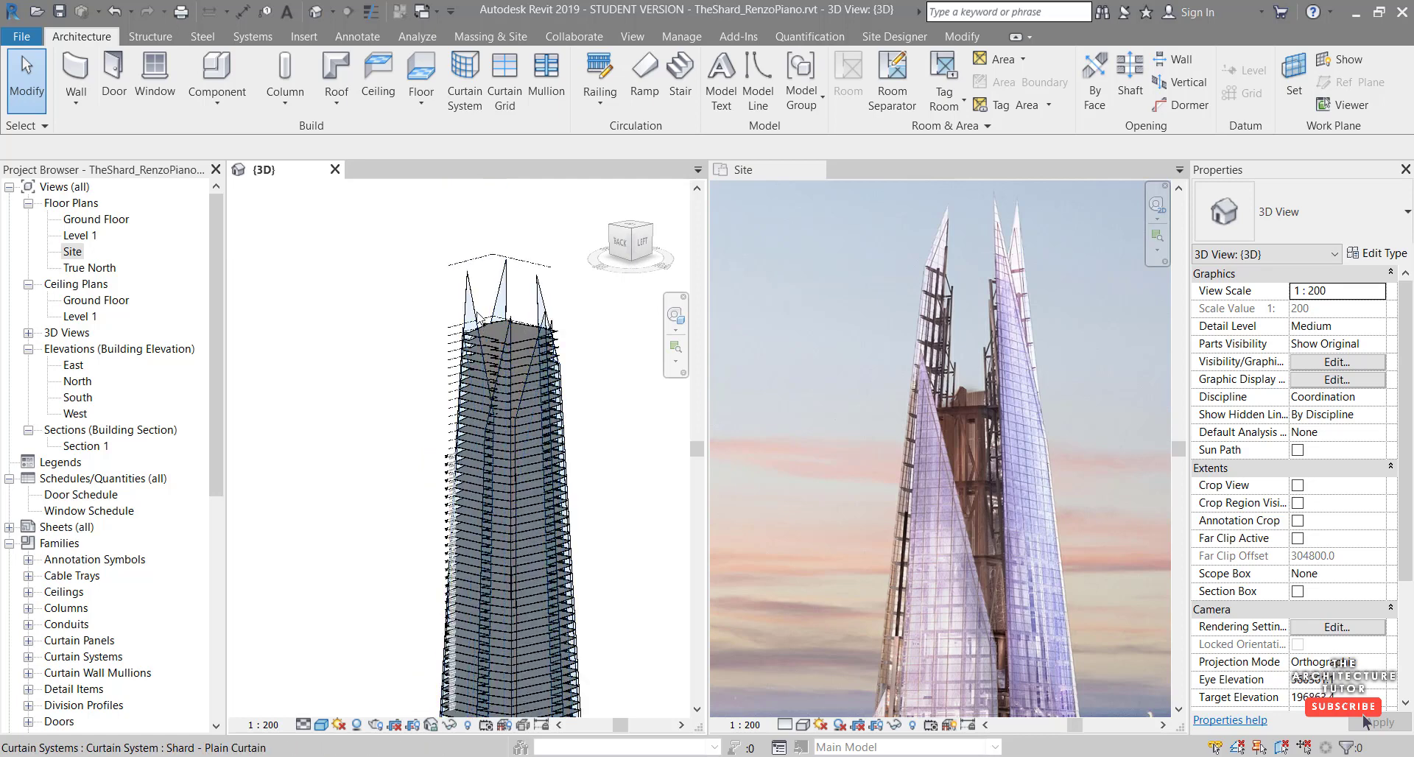
scroll(469, 295, up, 4)
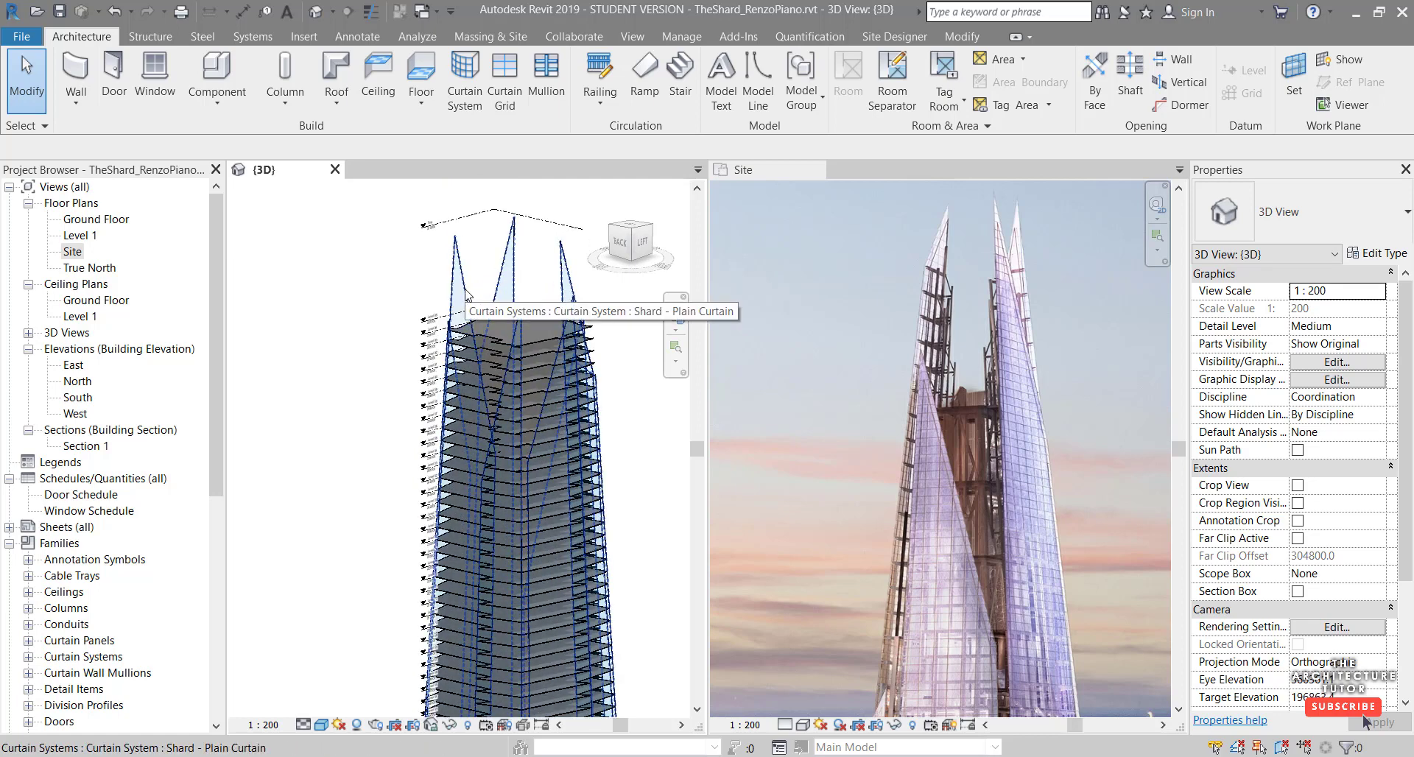
scroll(467, 296, down, 1)
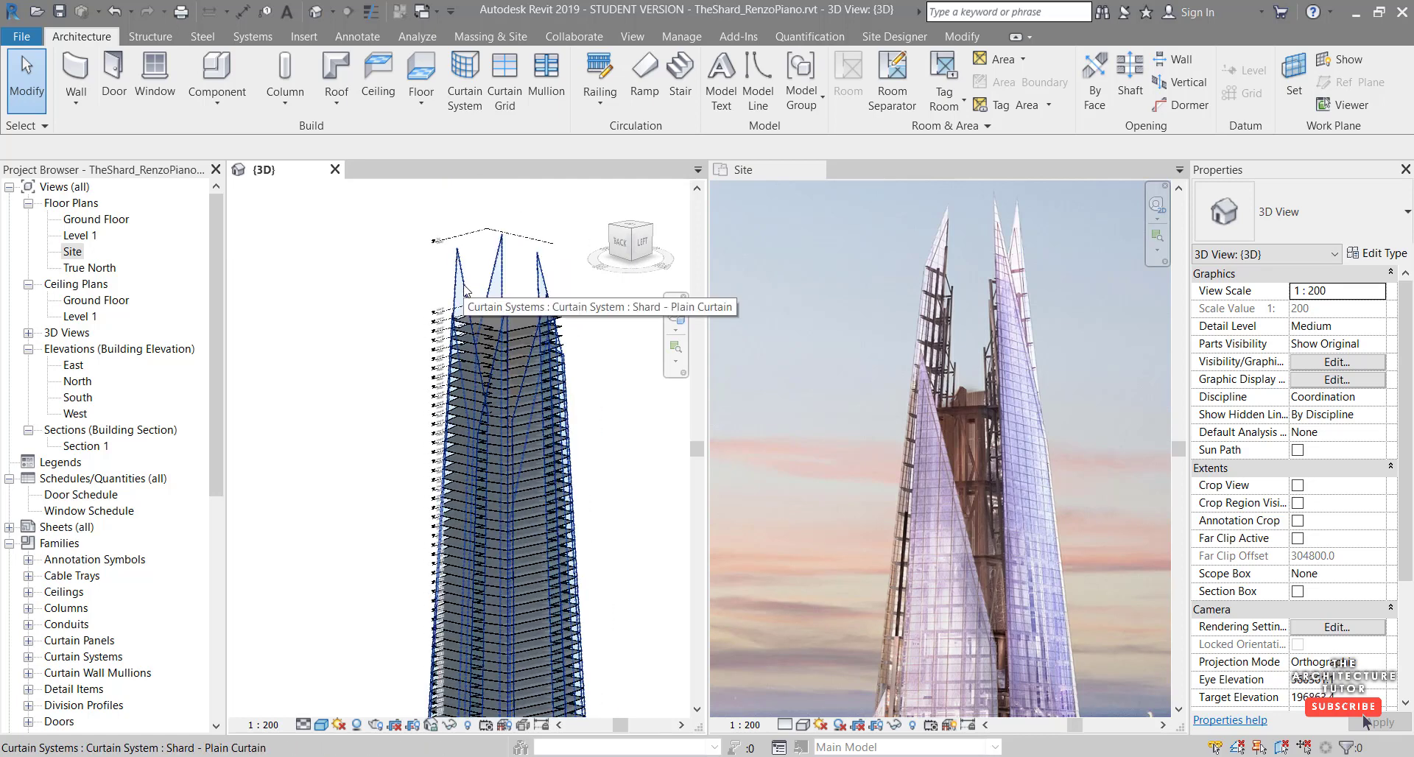
click(465, 288)
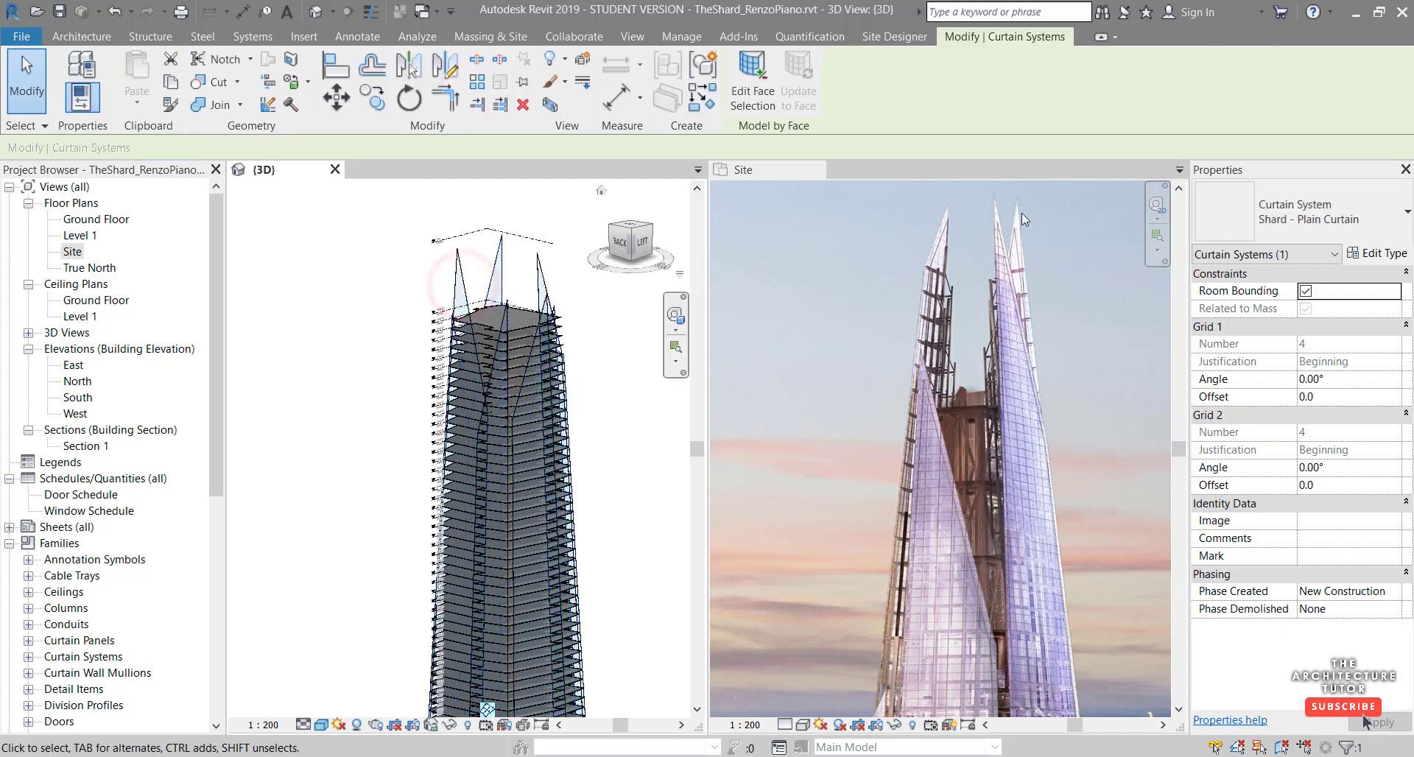
click(1372, 254)
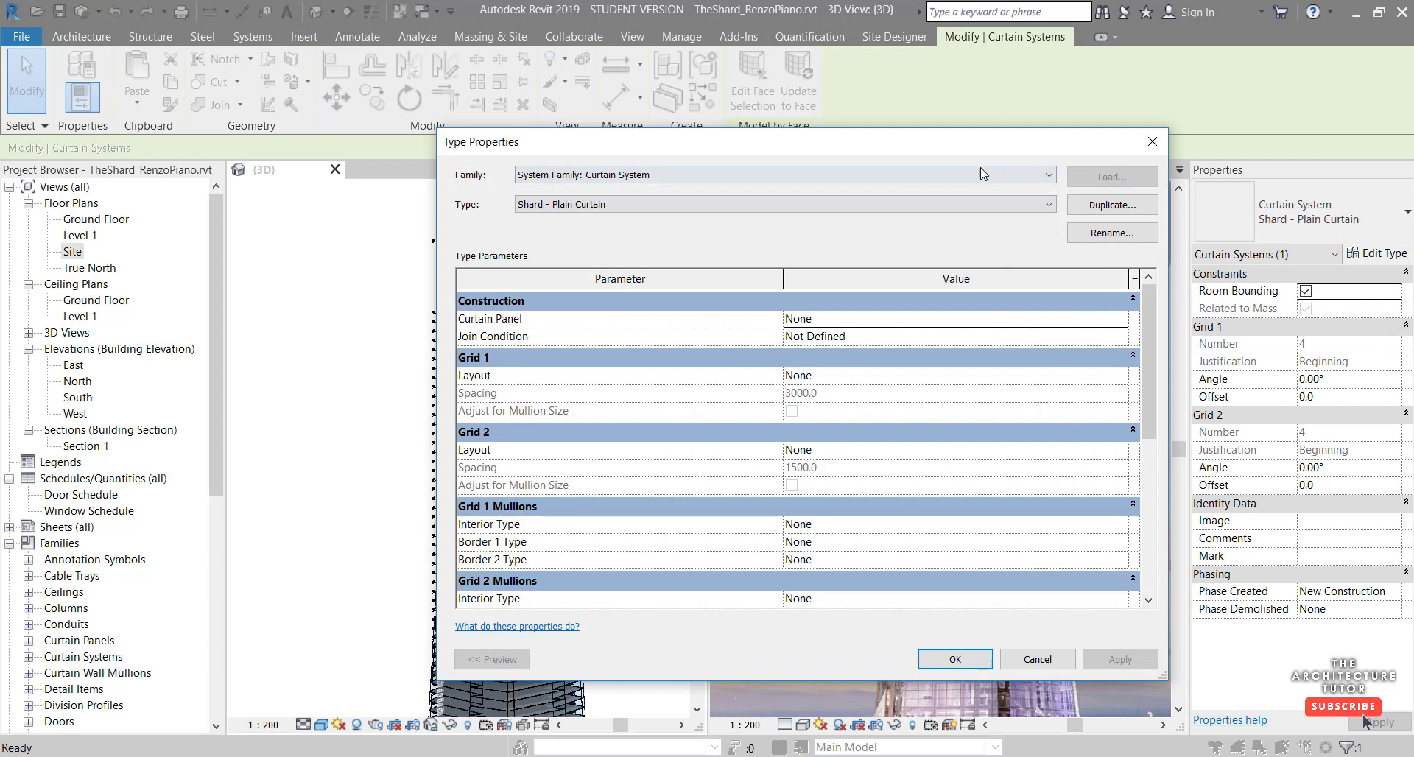
drag(875, 140, 1045, 93)
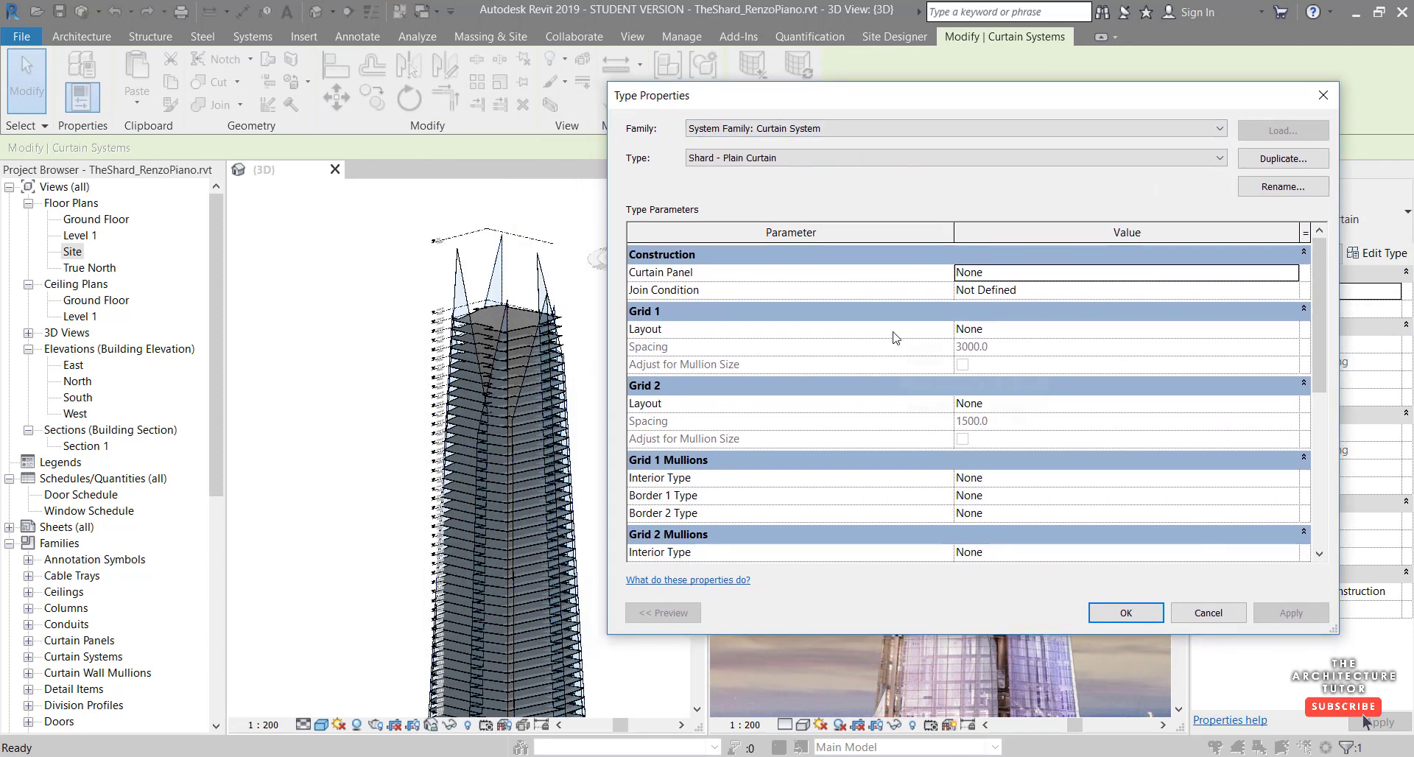
click(1299, 333)
click(1292, 330)
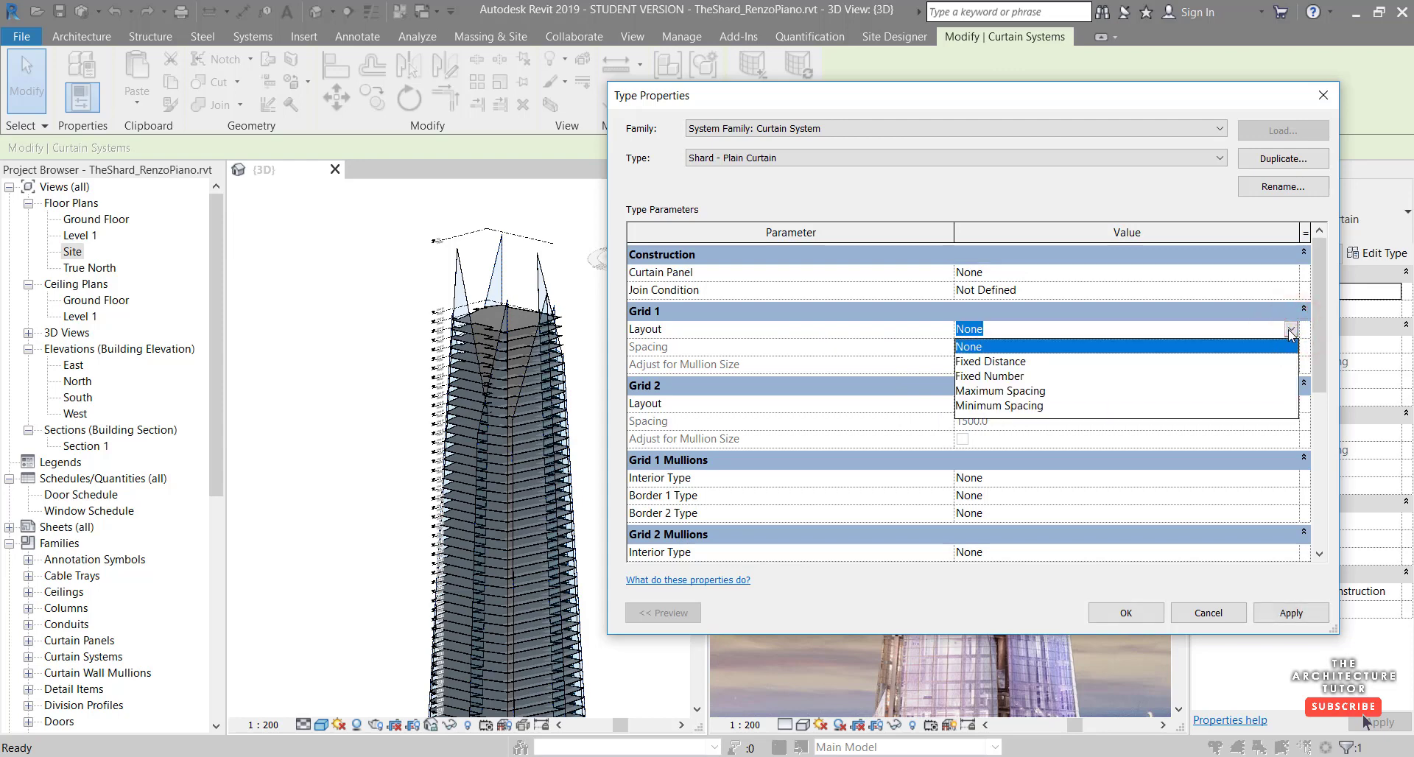
click(996, 368)
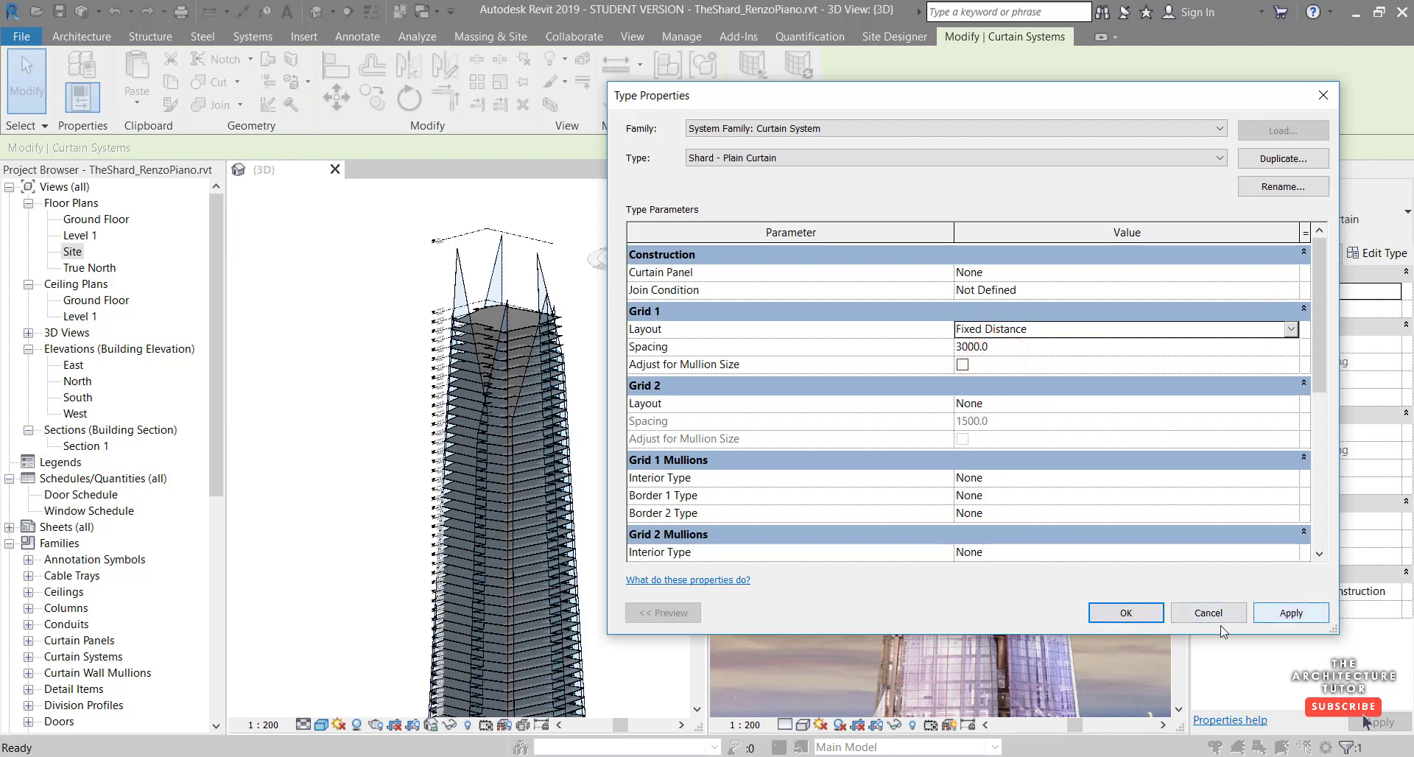
- Set the curtain type's Grid 2 layout to Fixed Distance with a spacing of 3000, and accept the type properties
drag(1042, 94, 1050, 19)
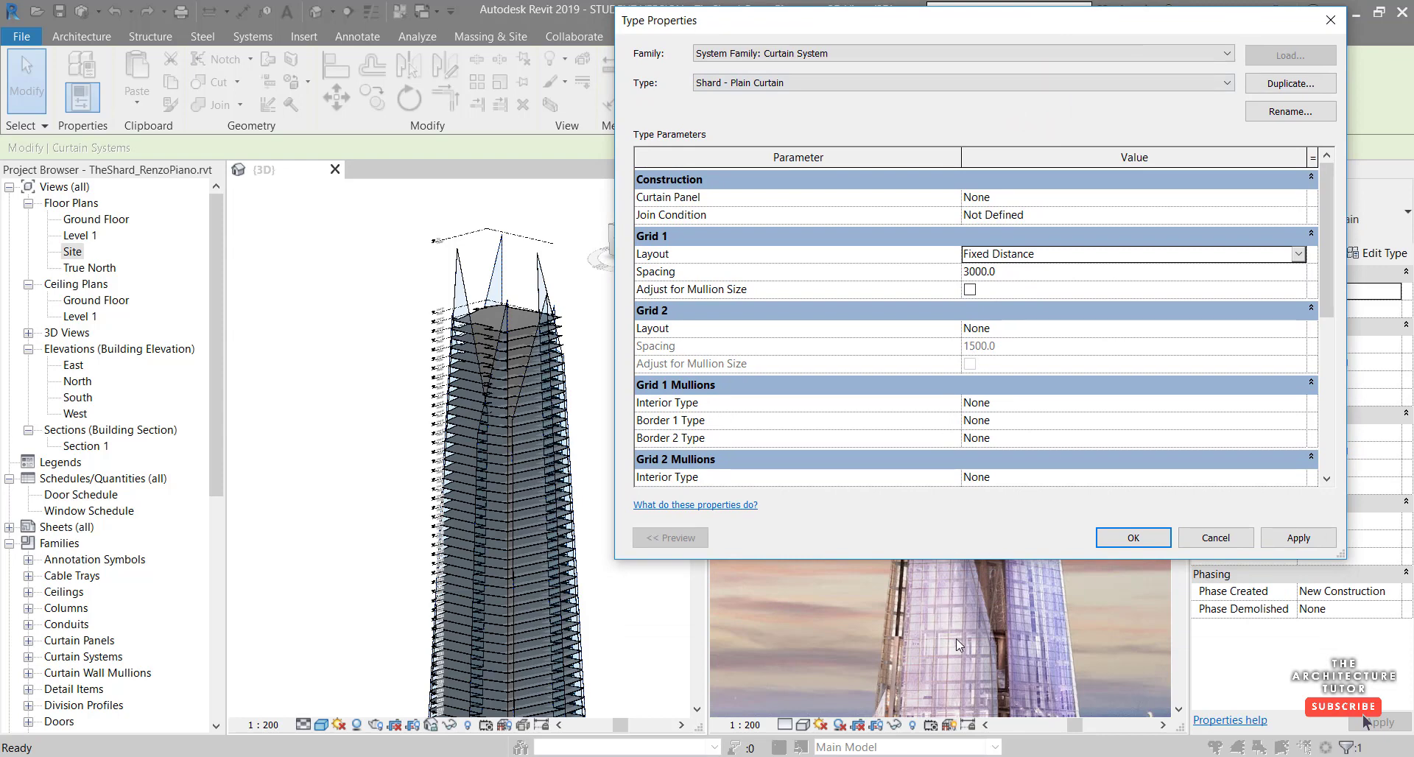
click(1296, 328)
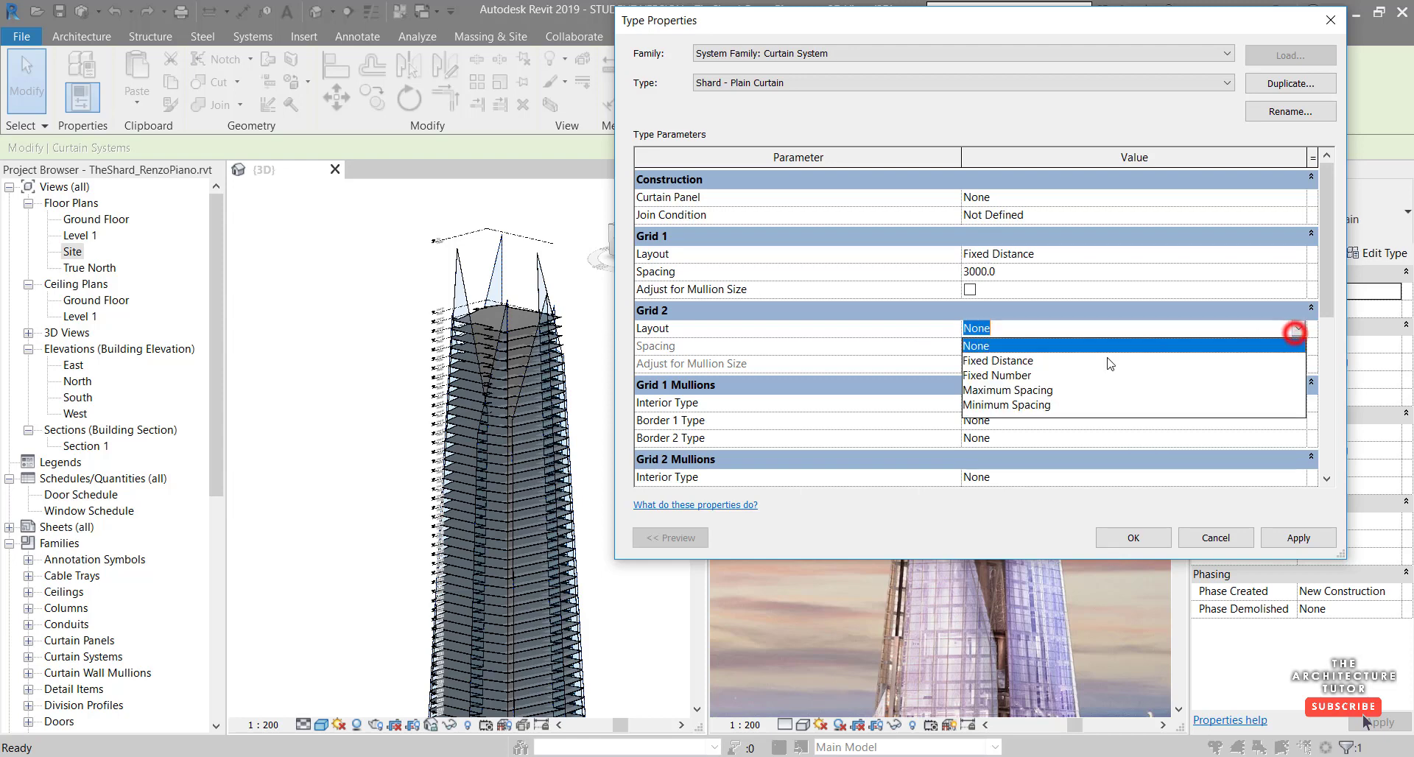
click(1009, 361)
click(991, 346)
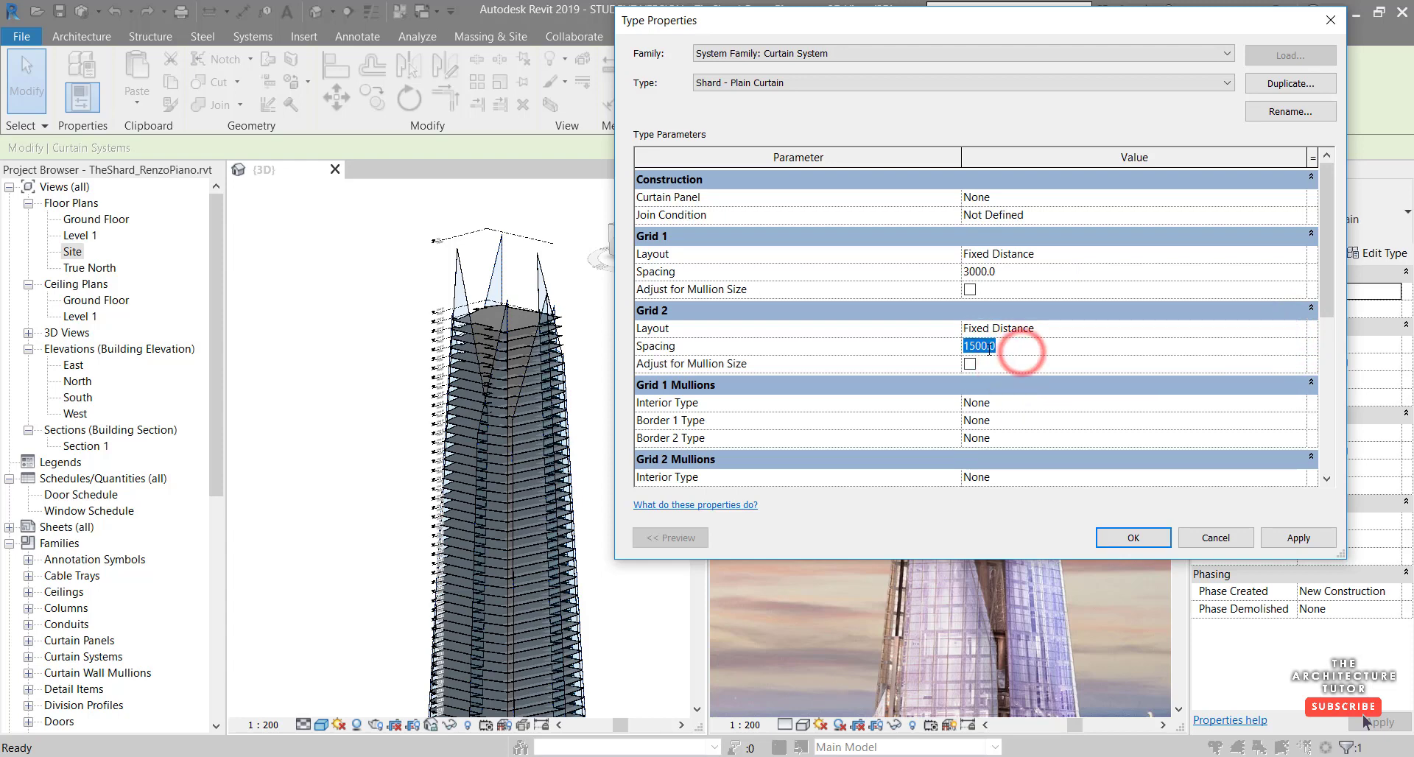
key(Tab)
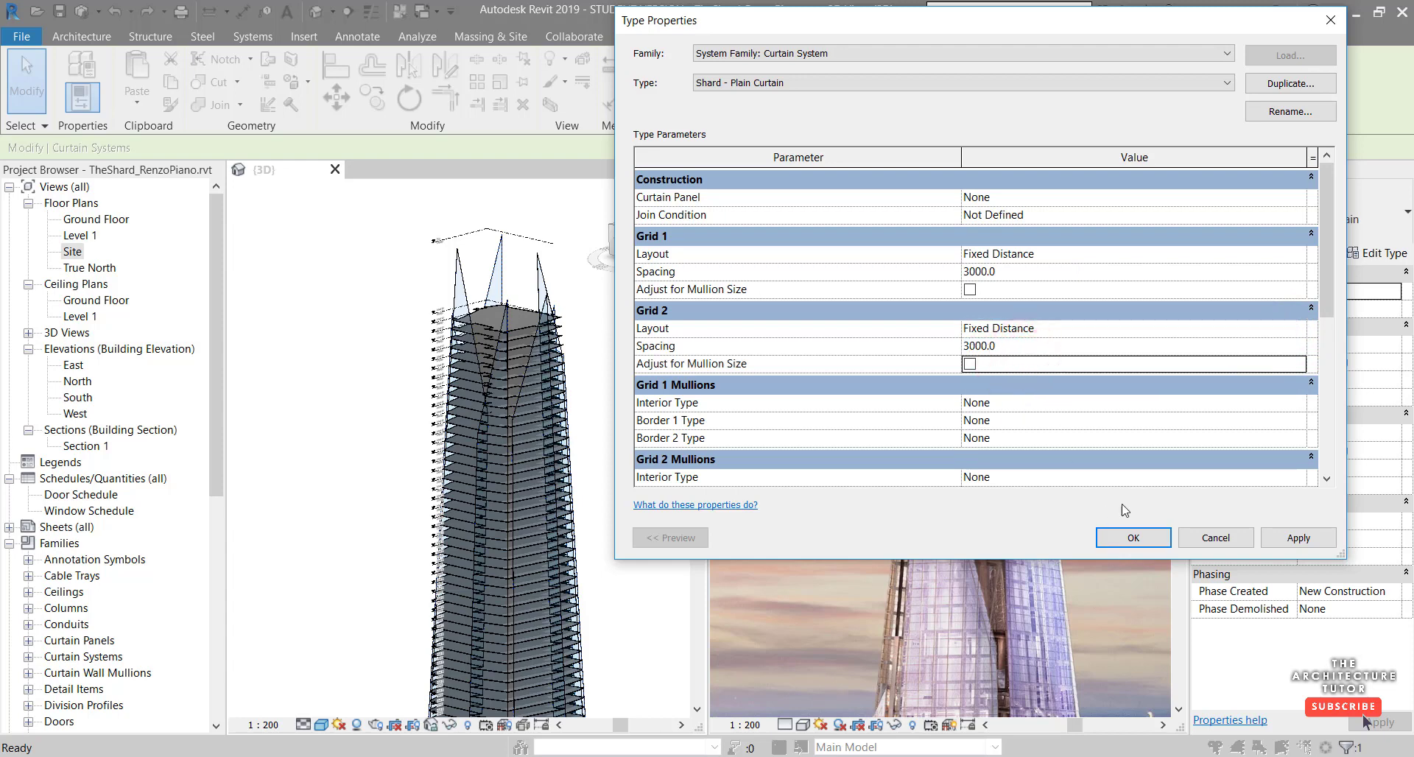
click(1152, 545)
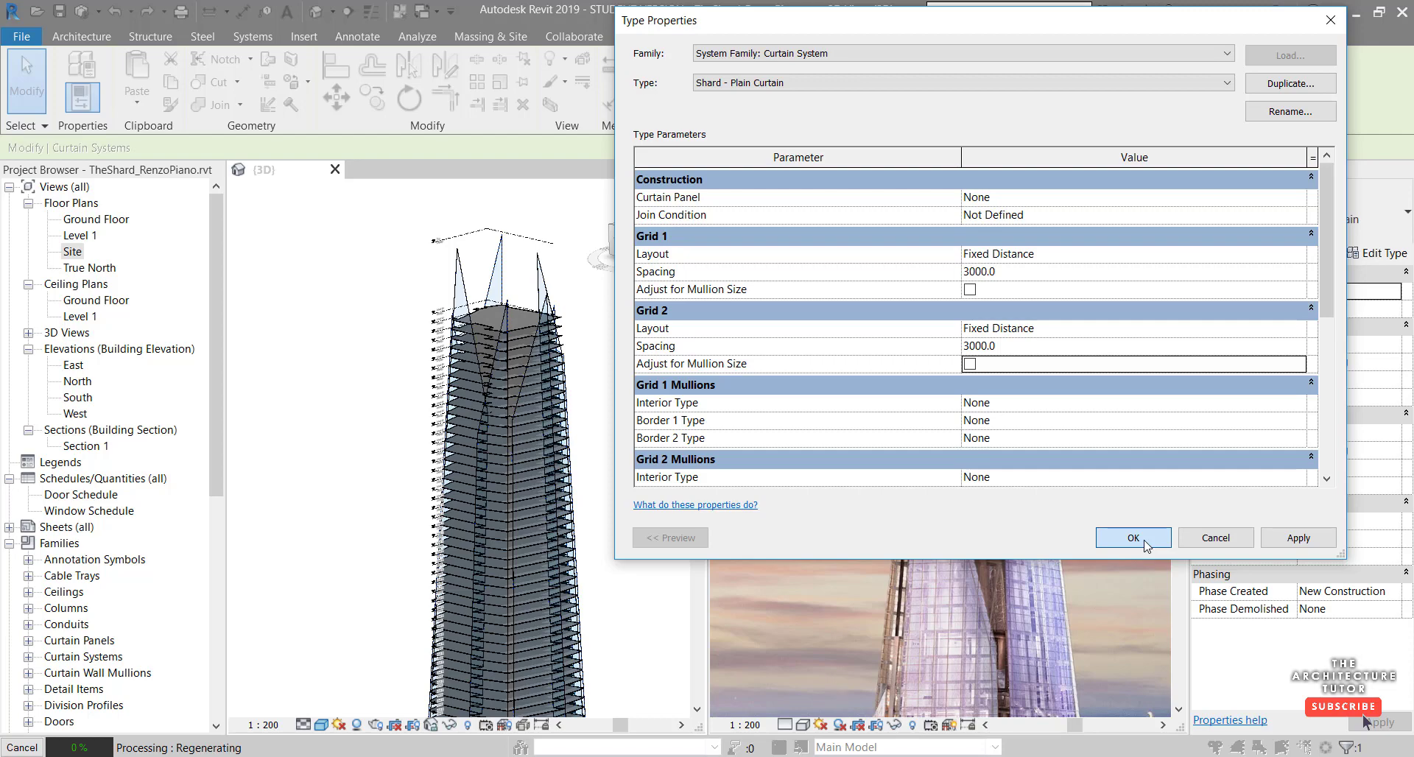
- Examine the gridded curtain system on the tower from the crown down to the base and from another side
scroll(471, 442, up, 3)
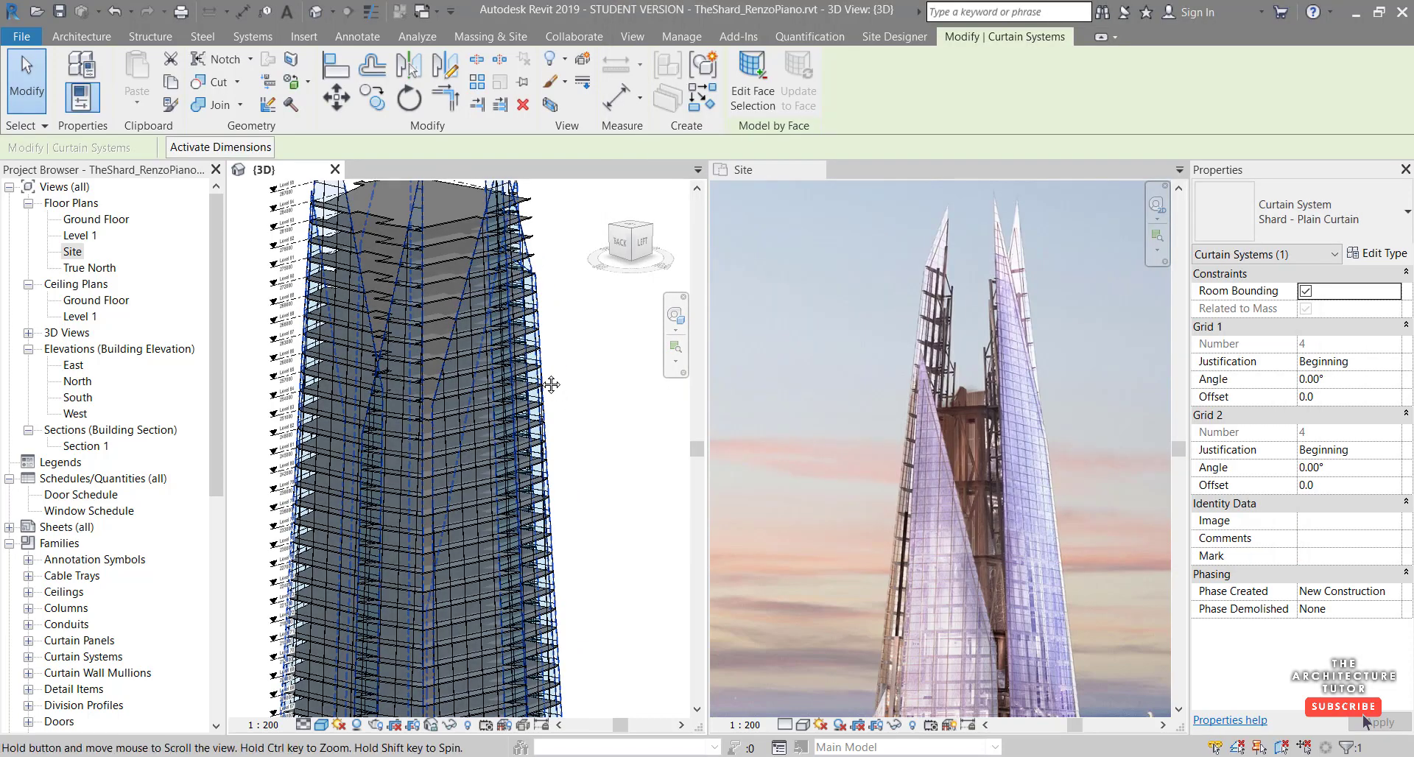
middle_drag(492, 341, 521, 396)
scroll(415, 299, up, 2)
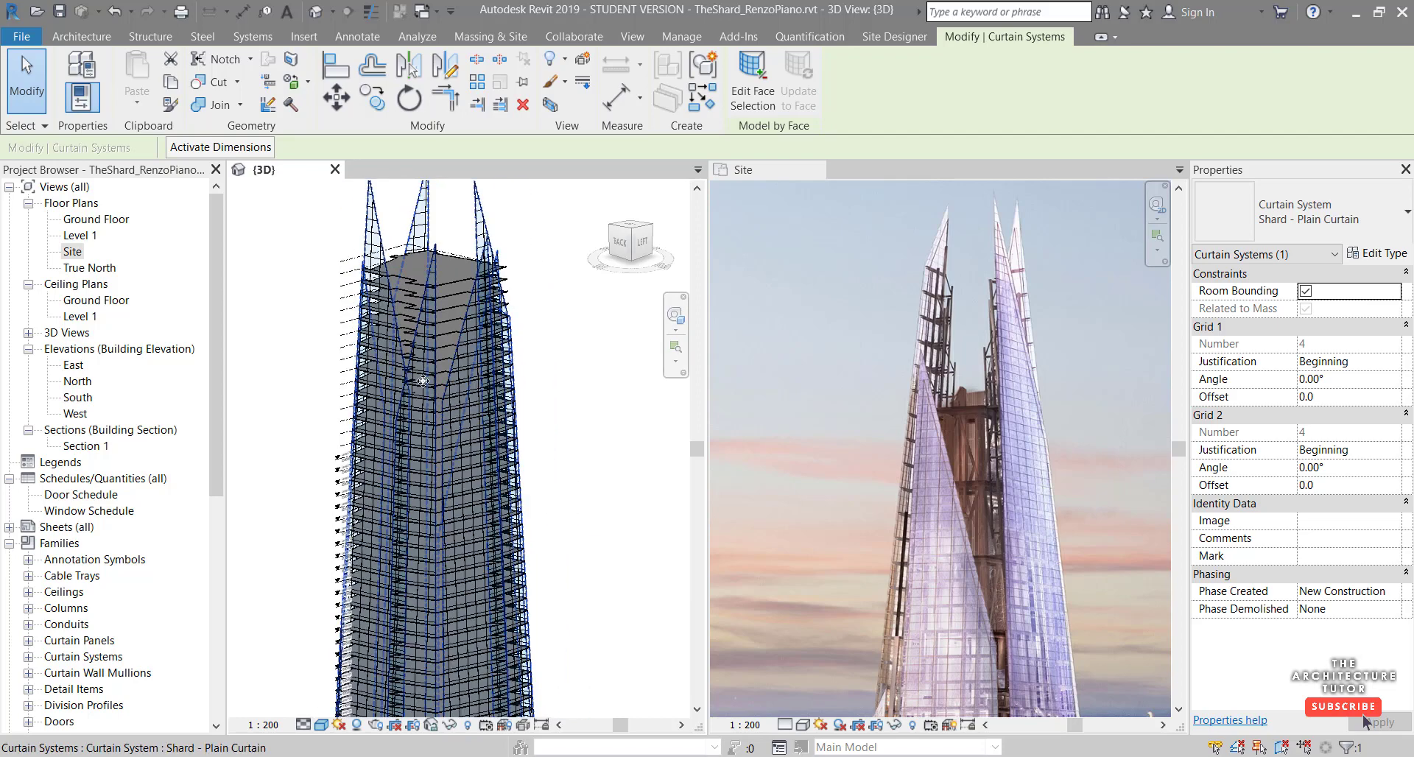
scroll(442, 389, up, 2)
scroll(442, 389, down, 2)
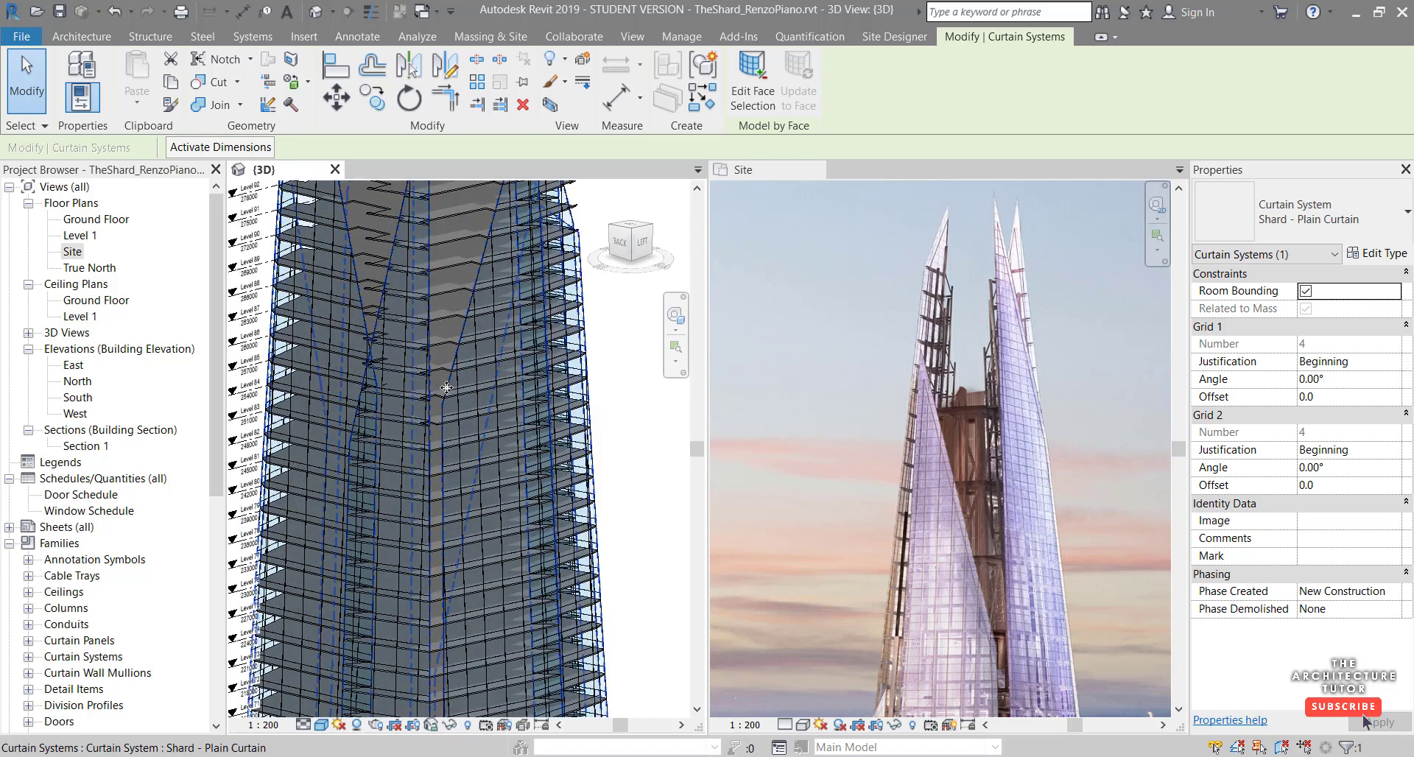
scroll(447, 388, down, 3)
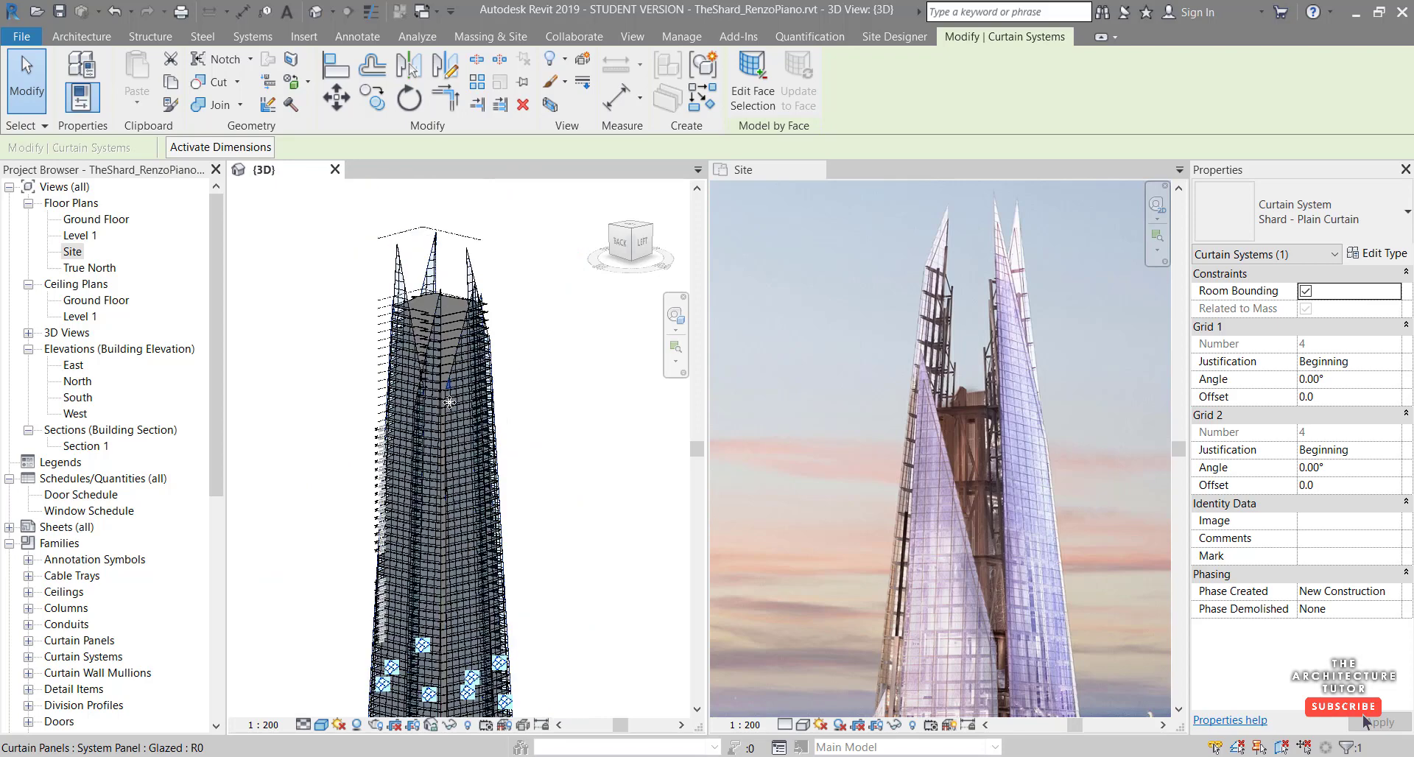
scroll(471, 388, up, 1)
scroll(480, 388, down, 2)
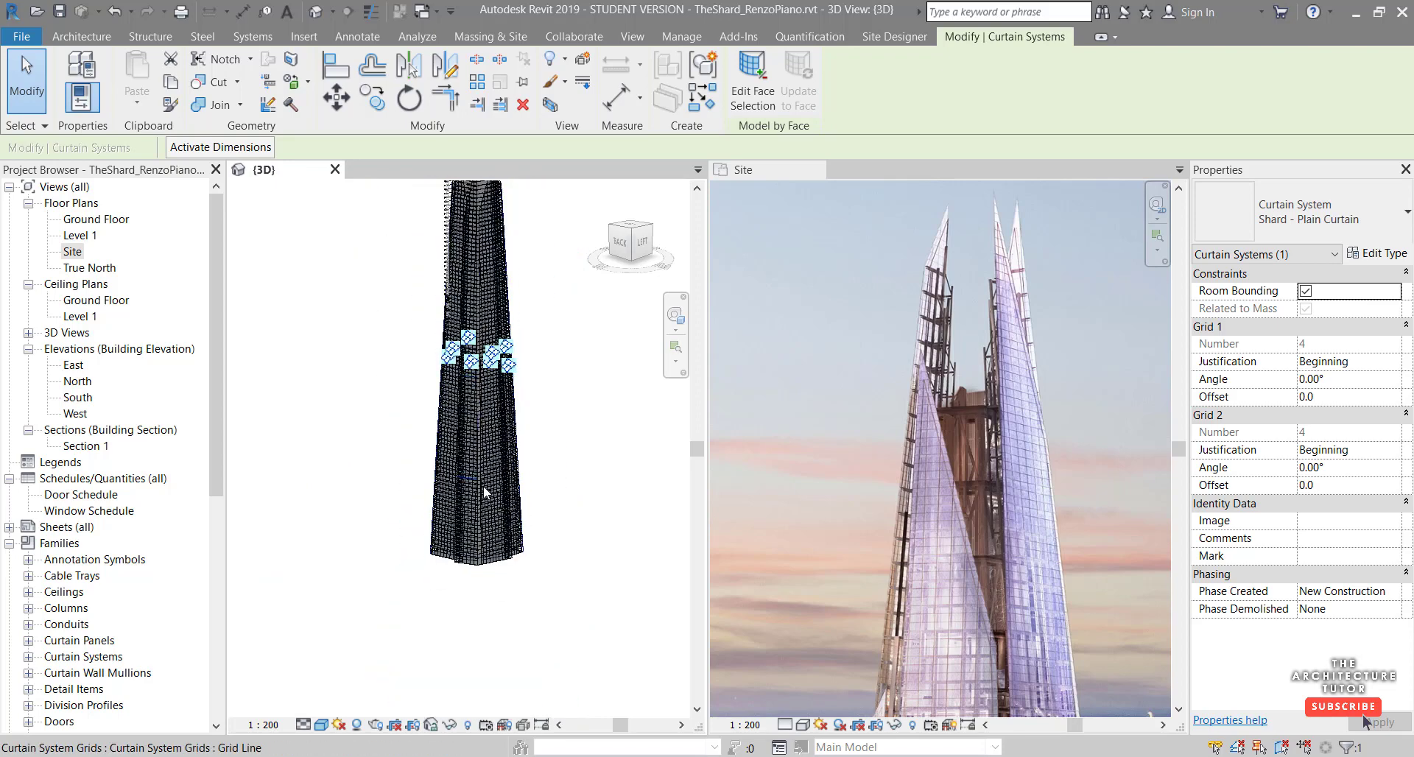
key(Escape)
shift+middle_drag(448, 470, 470, 256)
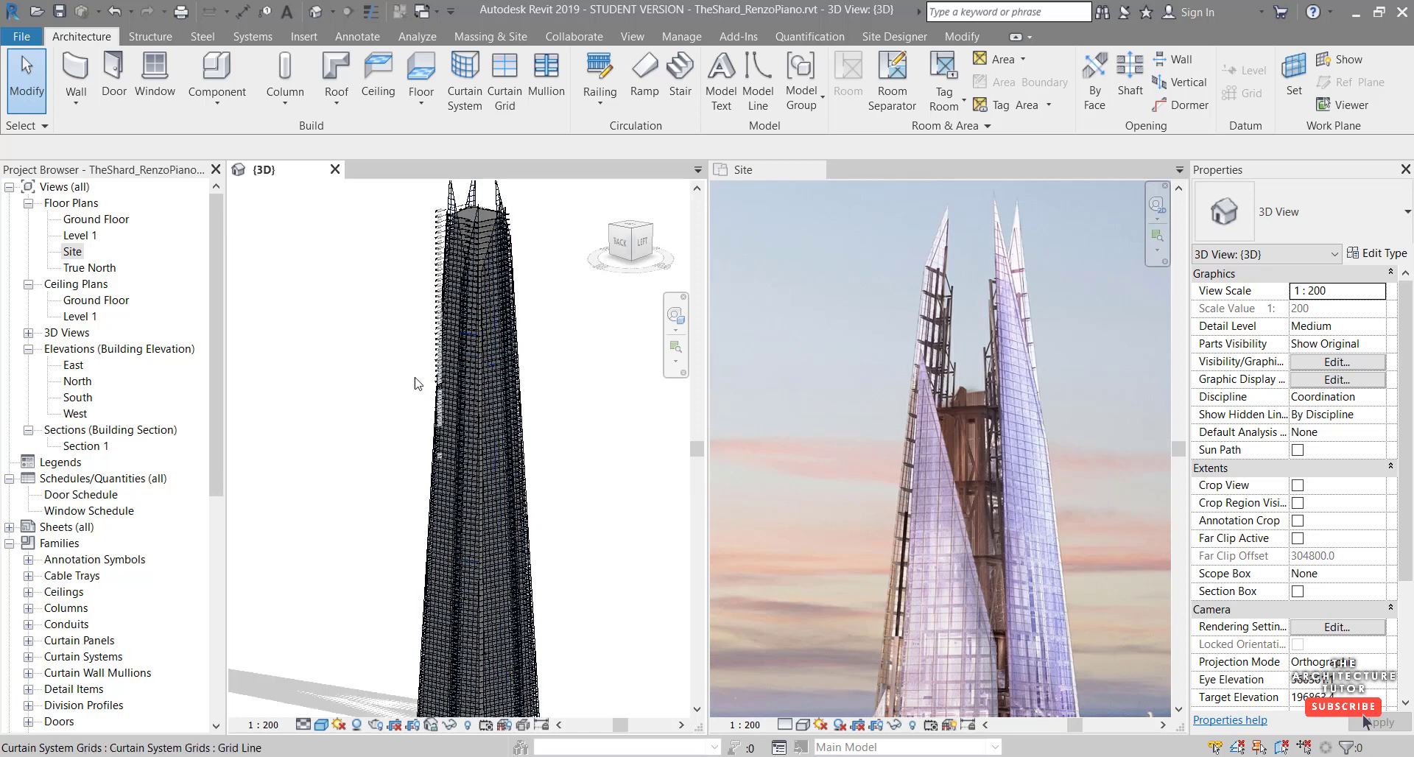
shift+middle_drag(355, 335, 570, 549)
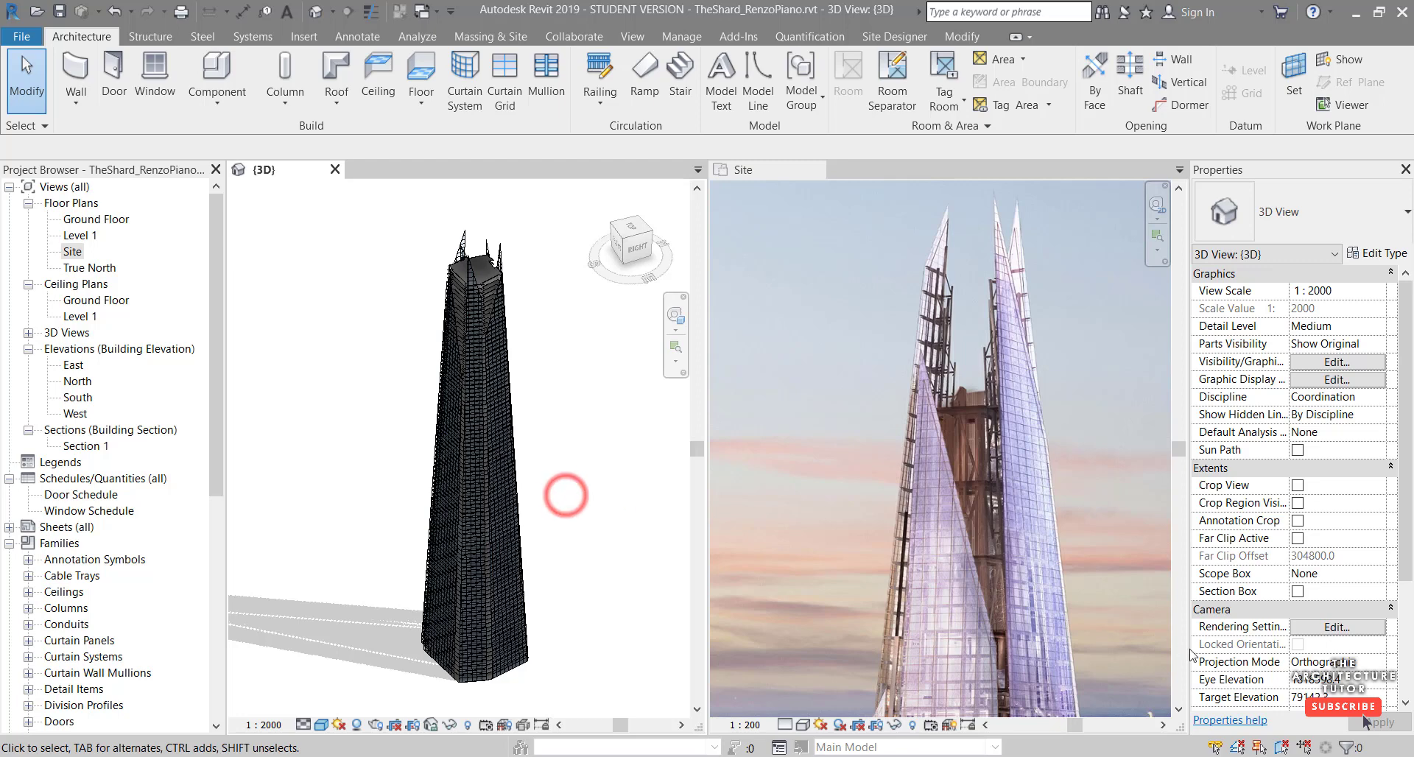
- Change the 3D view's projection mode to Perspective and apply it
click(1257, 665)
click(1377, 663)
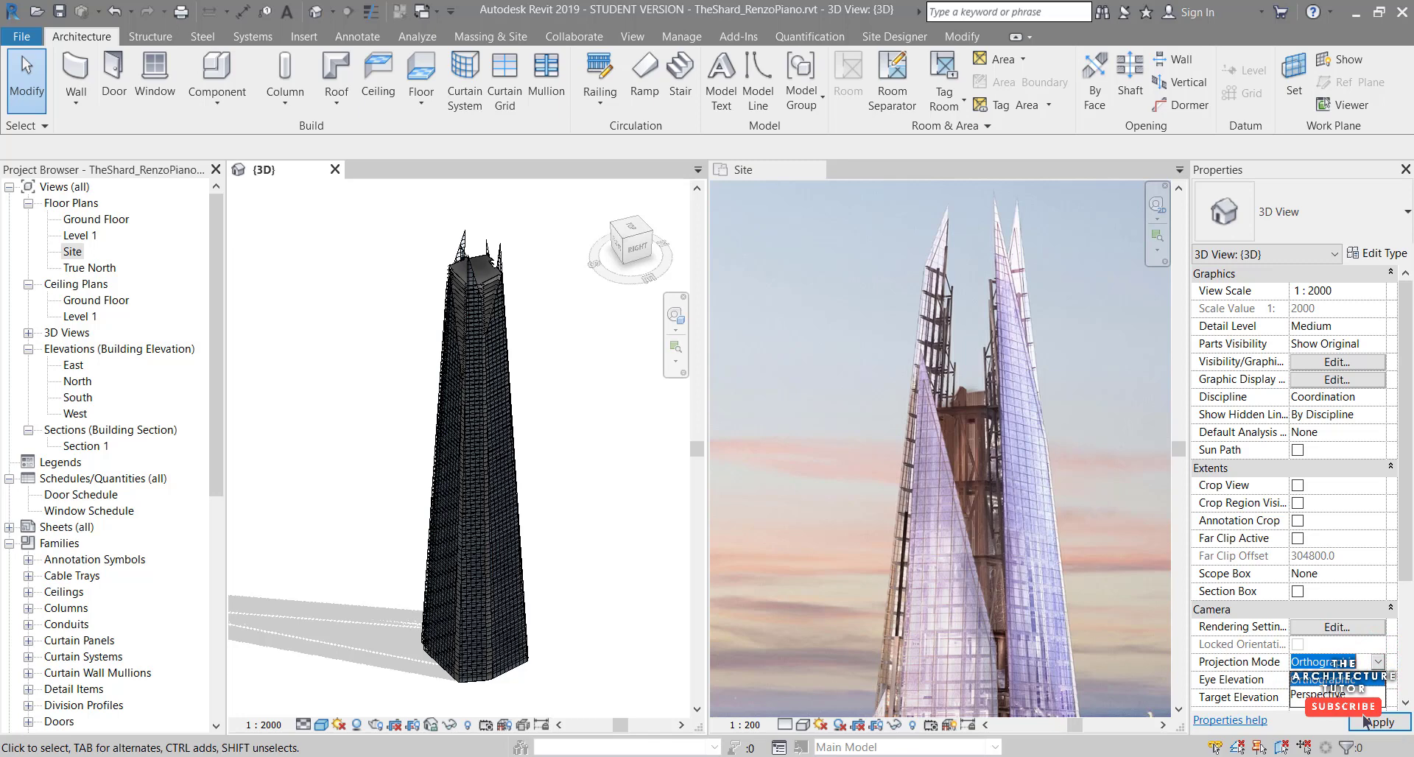
click(1318, 694)
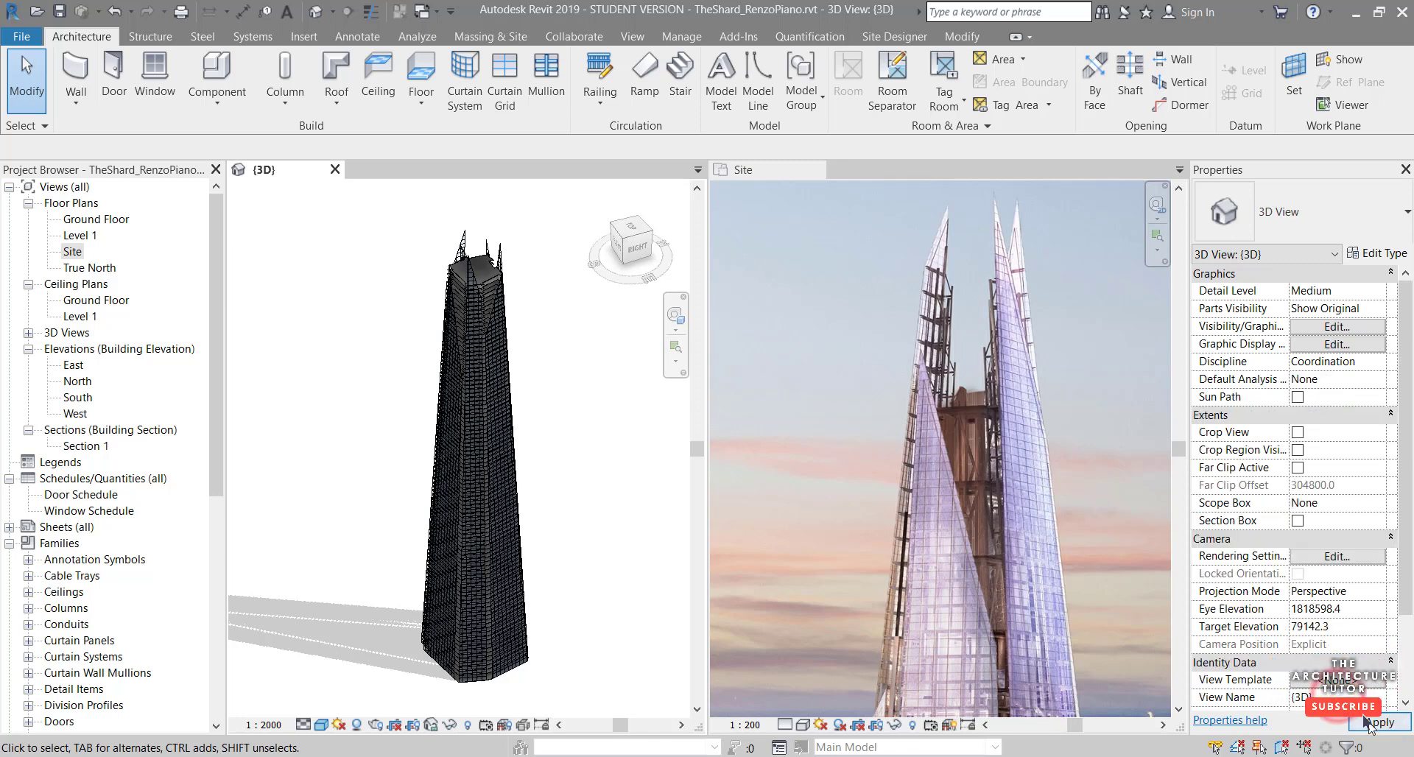
click(1367, 724)
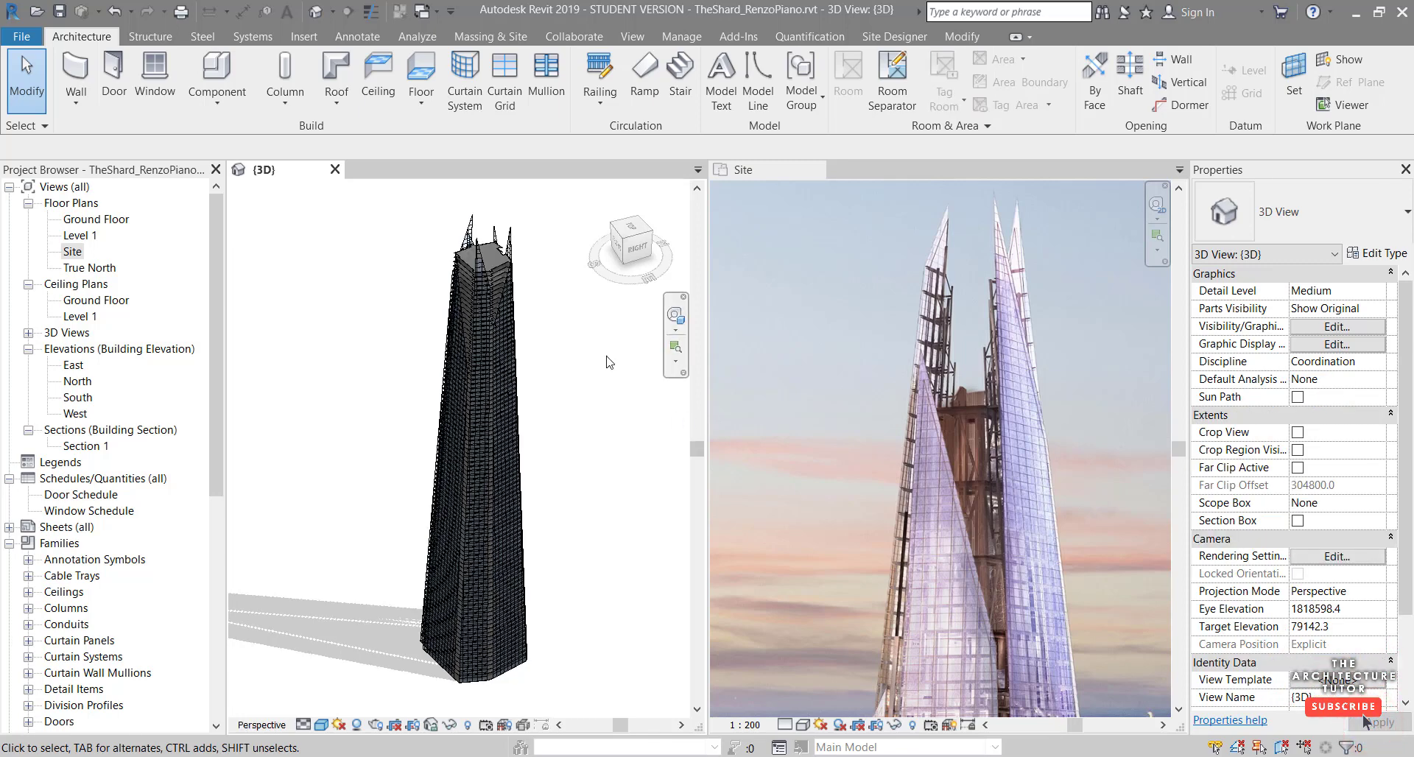
- Examine the whole tower in perspective from a low front viewpoint, including the curtain grid around its crown
scroll(549, 351, down, 5)
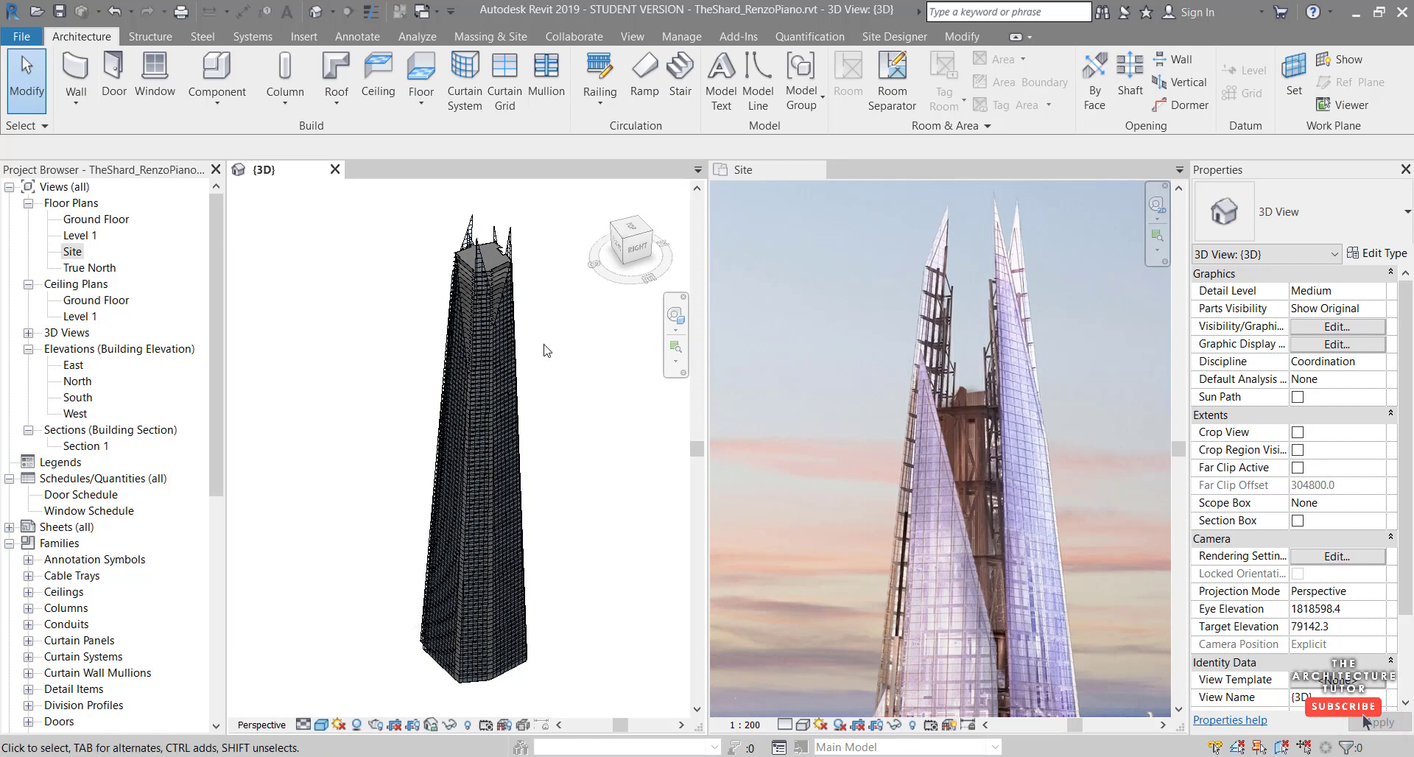
scroll(461, 475, up, 5)
scroll(466, 457, up, 5)
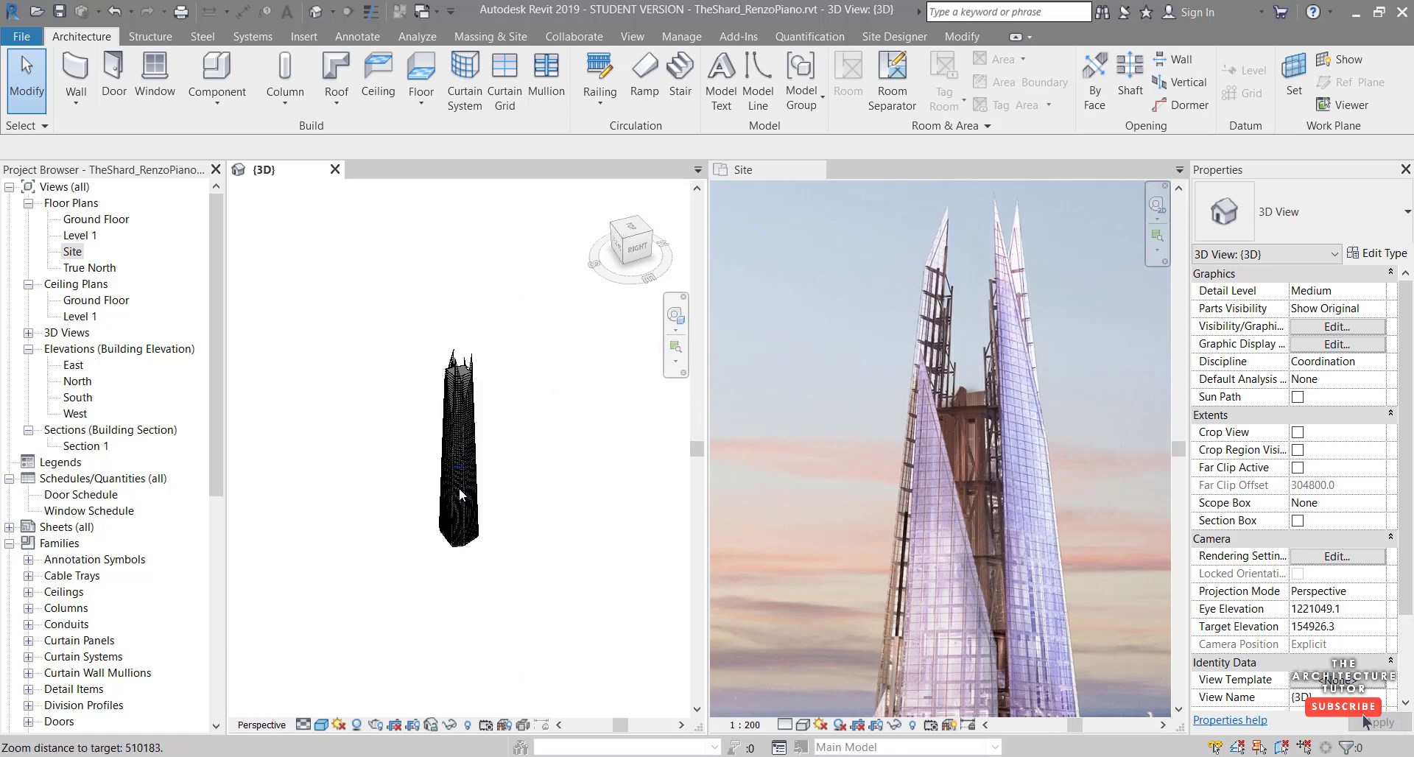
mouse_move(477, 490)
shift+middle_down()
mouse_move(491, 489)
mouse_move(477, 508)
mouse_move(495, 496)
mouse_move(455, 497)
shift+middle_up()
scroll(479, 505, up, 3)
scroll(486, 501, down, 2)
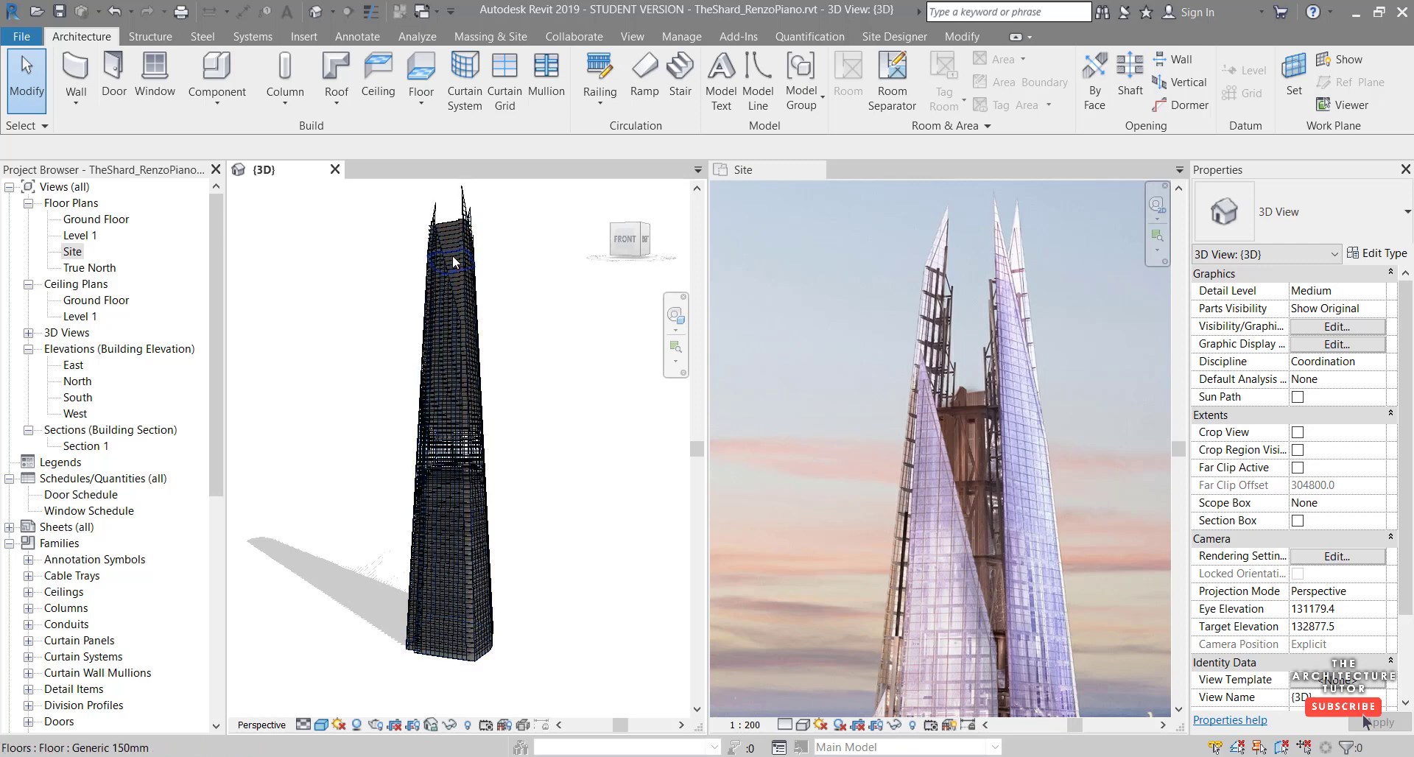
scroll(434, 243, up, 5)
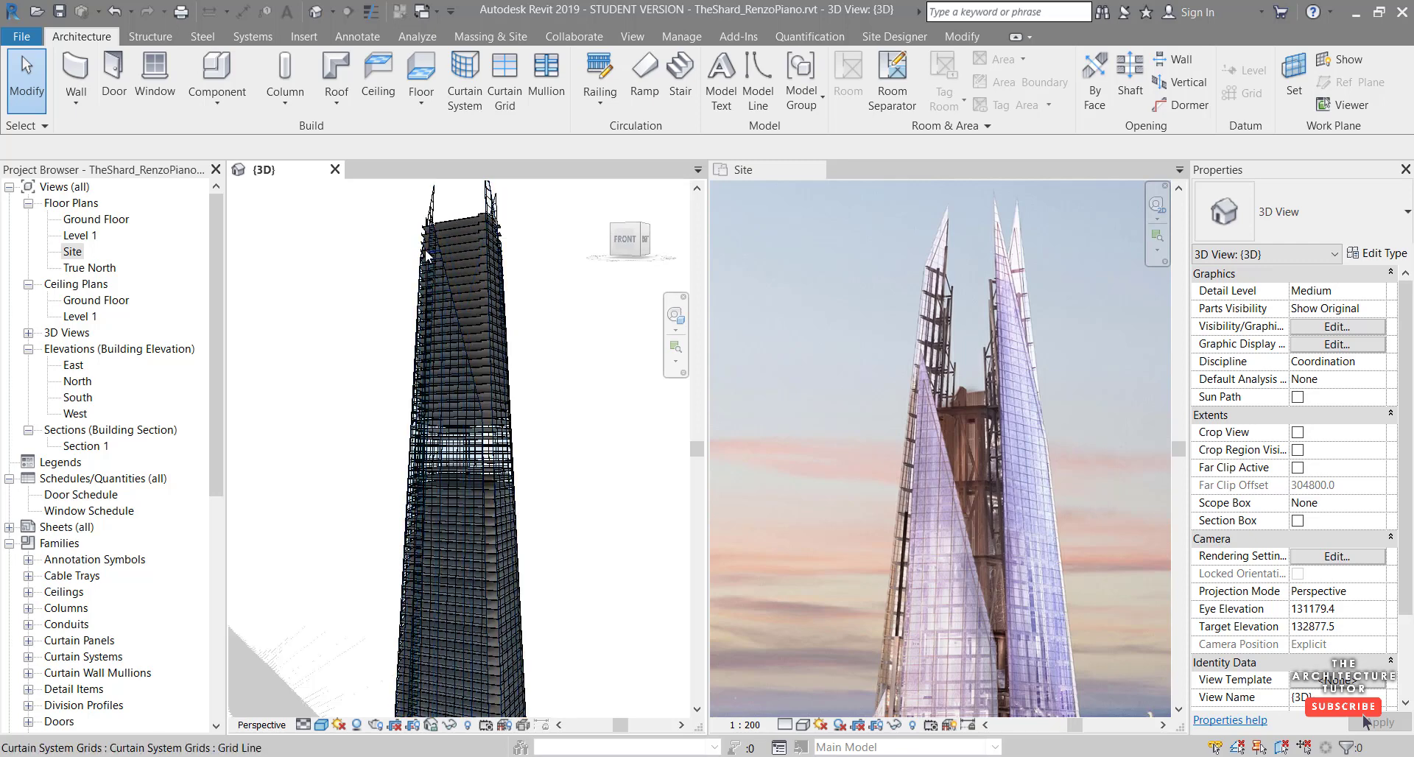
middle_drag(454, 312, 465, 389)
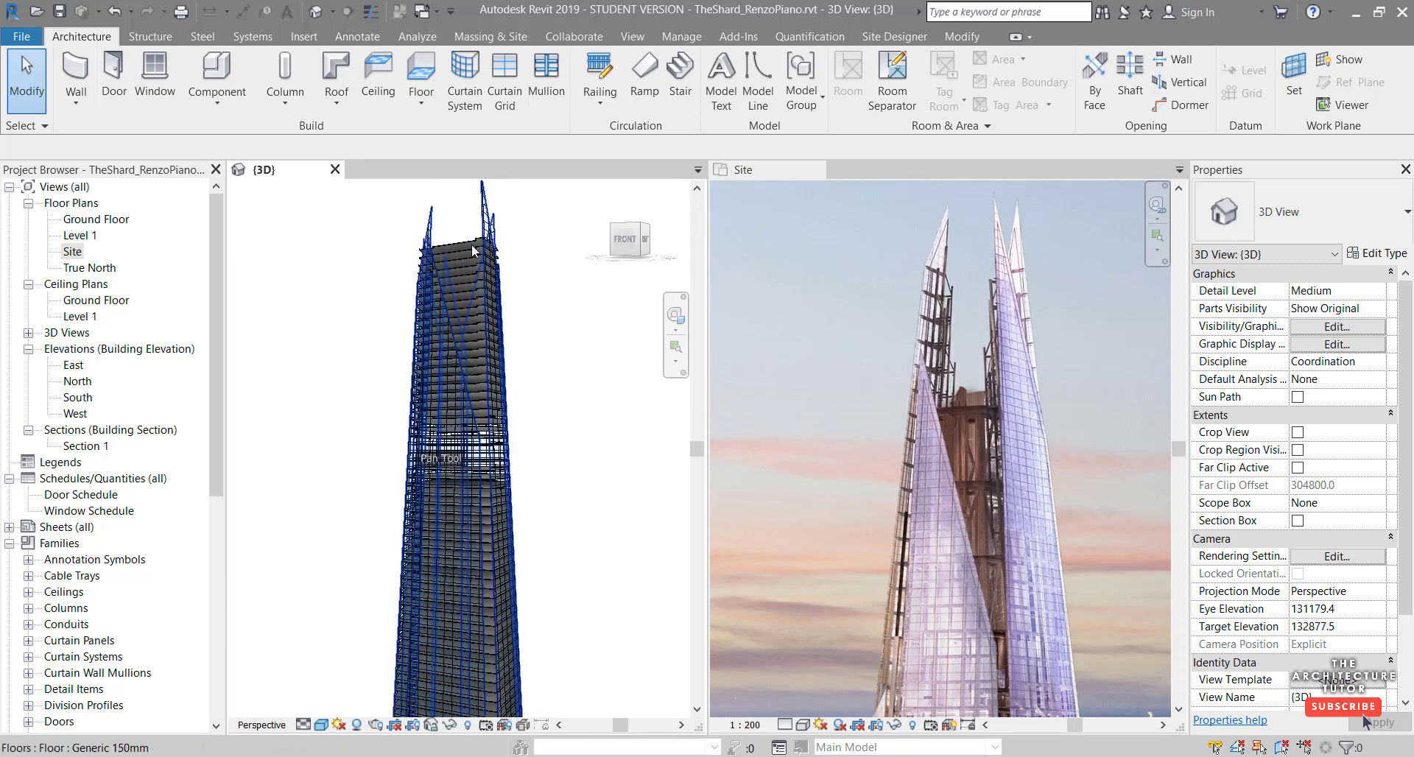